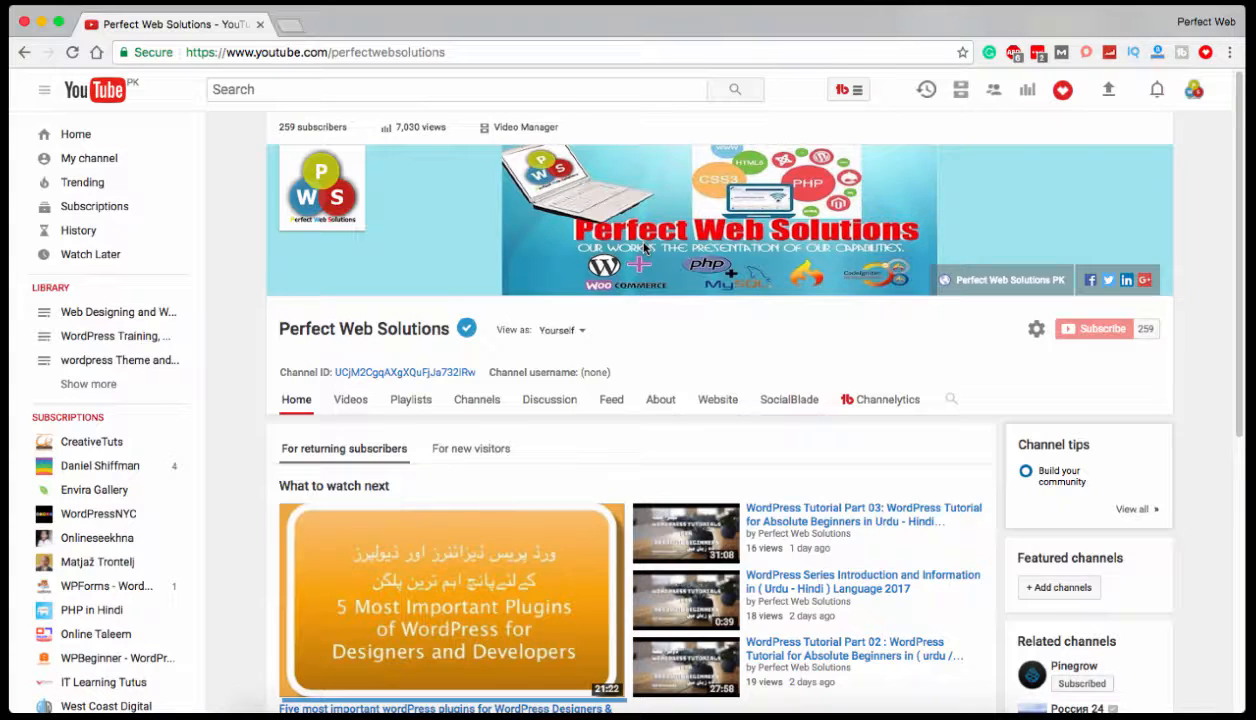
Open localhost/wpbegin/wp-admin in a new browser tab and log in to WordPress with the prefilled credentials.
mouse_move(645, 248)
left_click(287, 26)
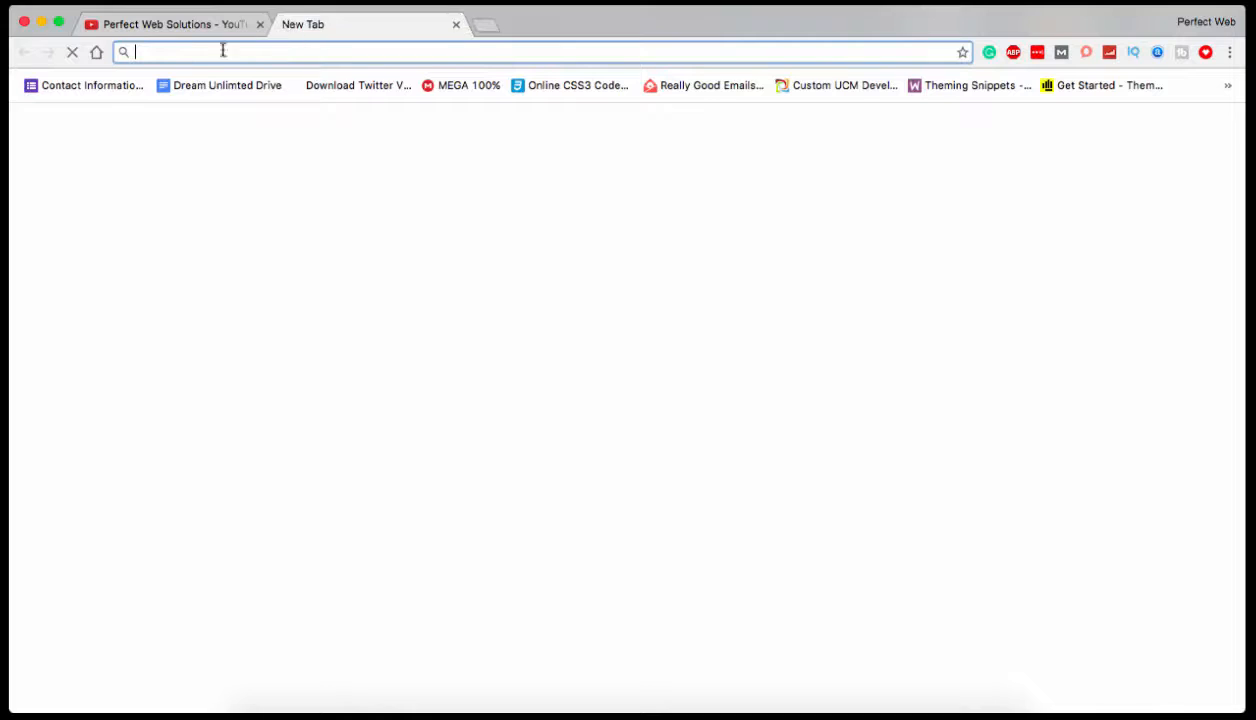
type("loc")
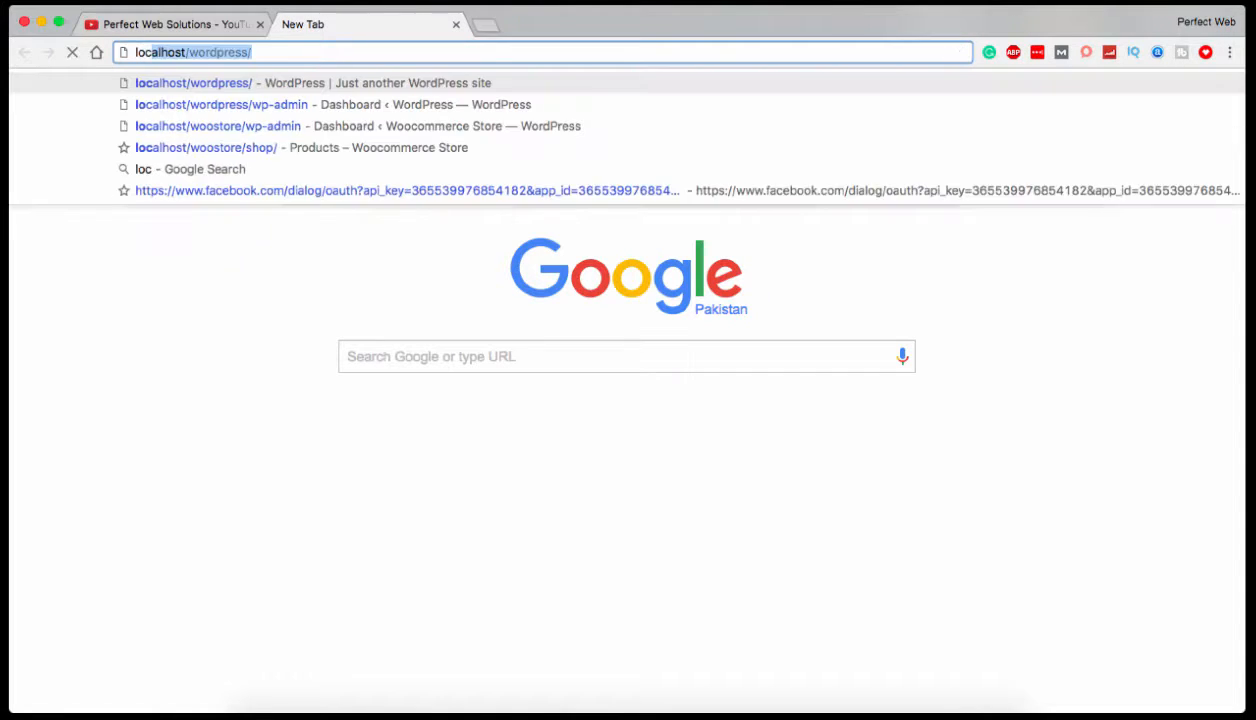
type("al")
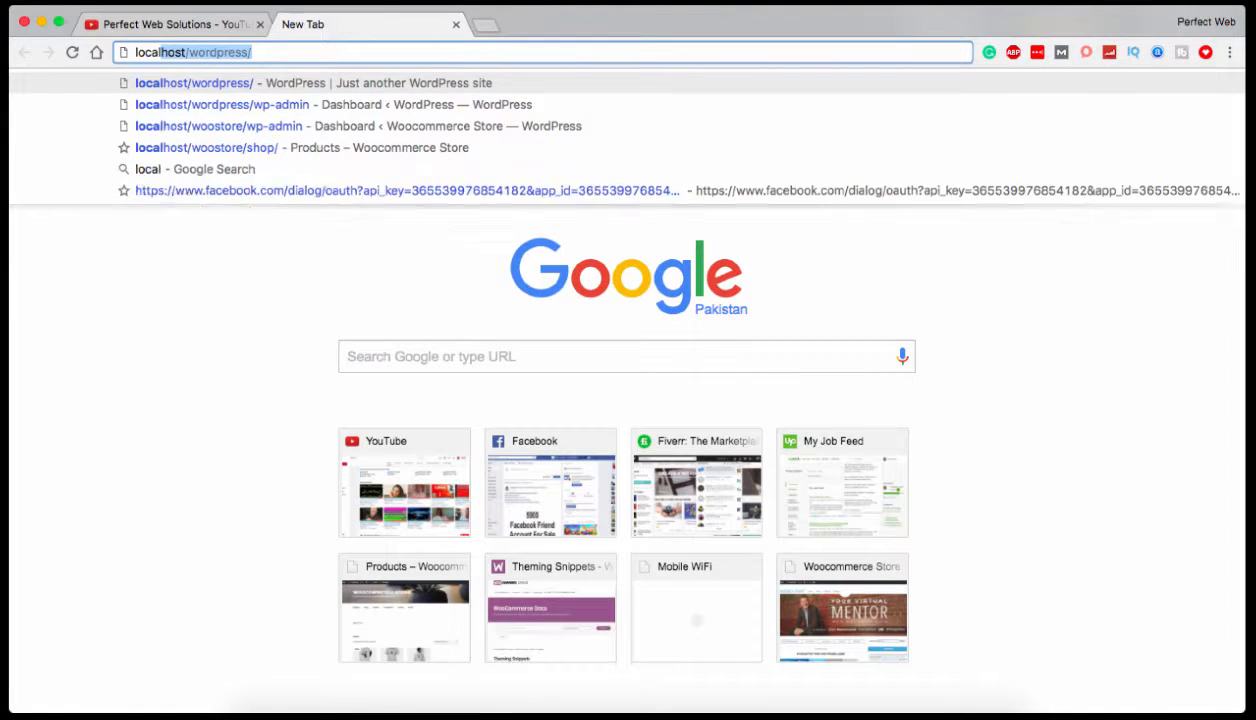
type("host/")
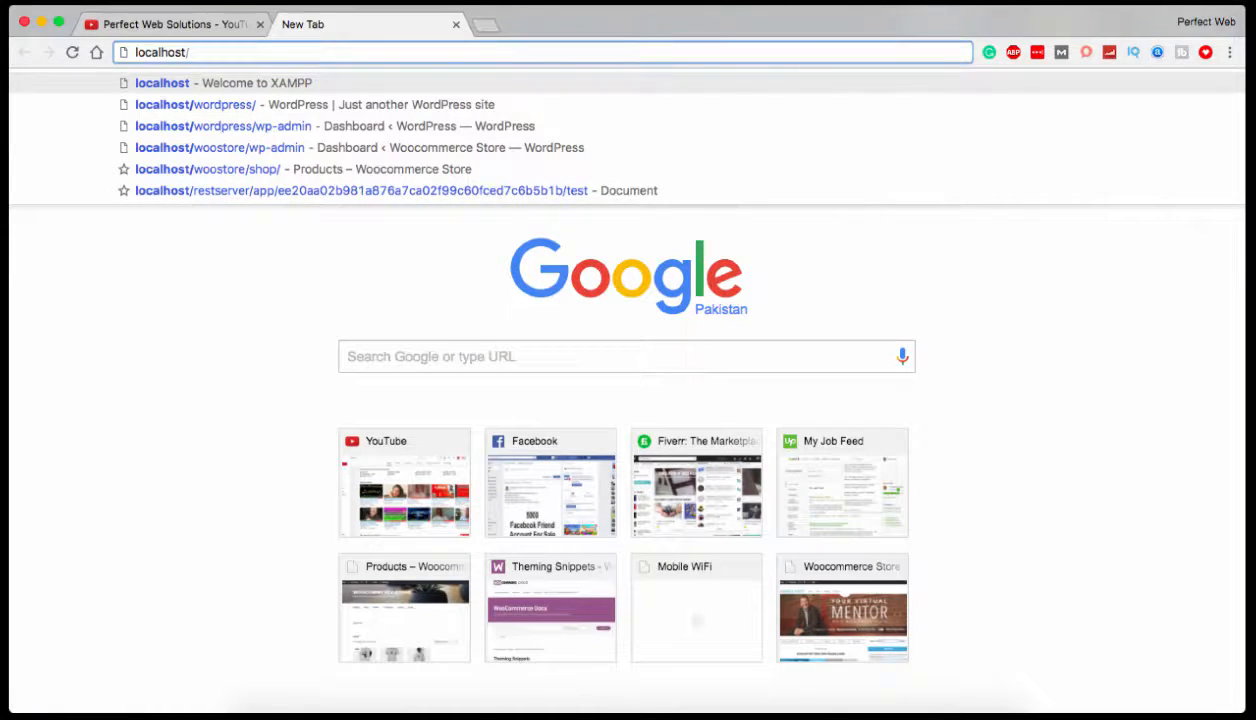
type("wpb")
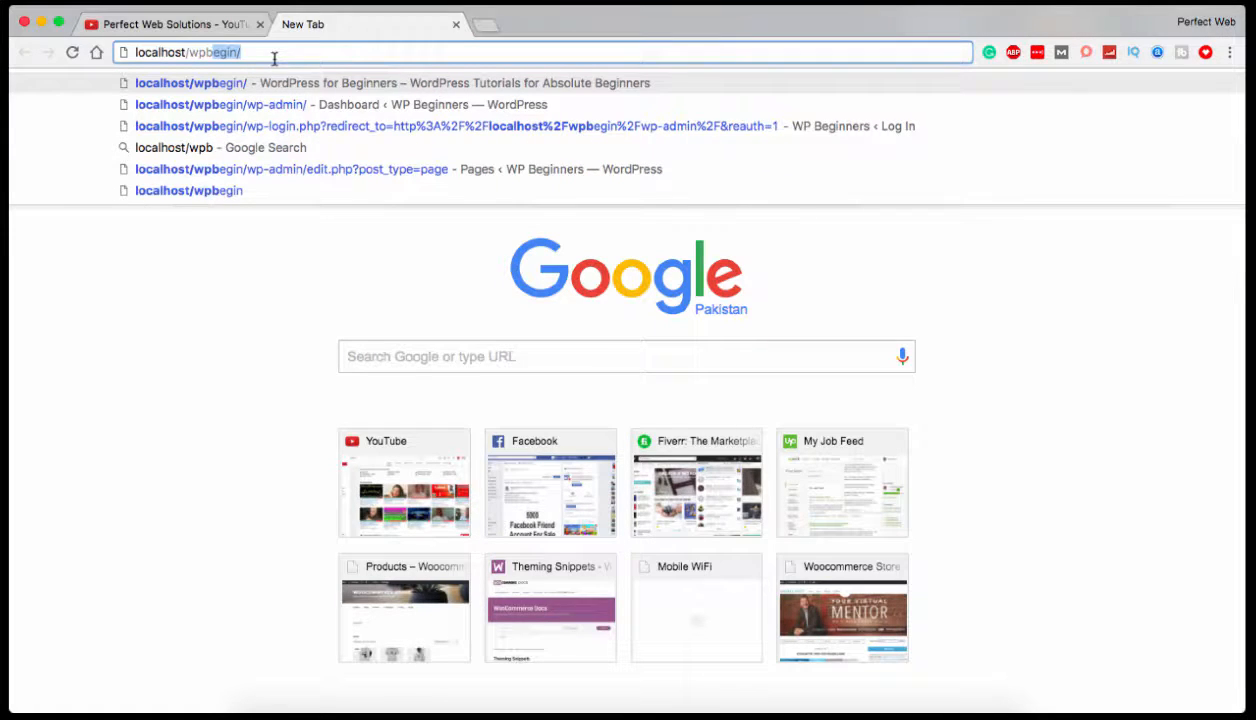
type("egin/")
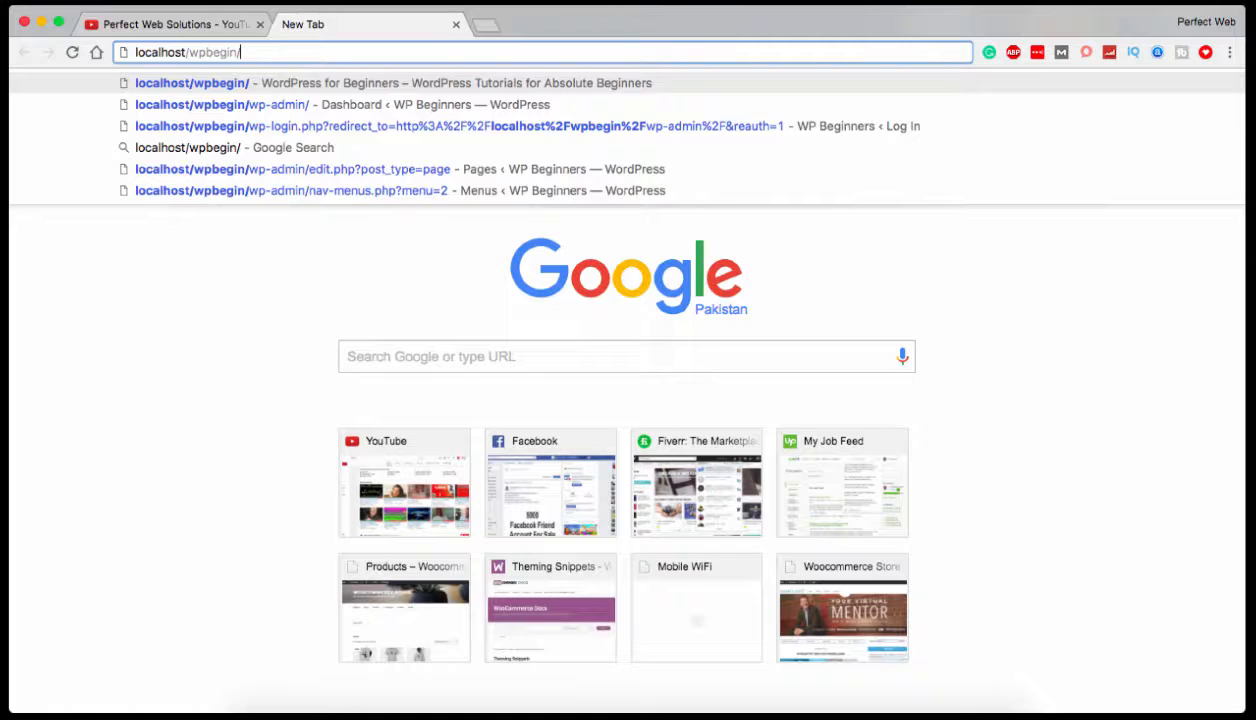
type("wp-")
key("Return")
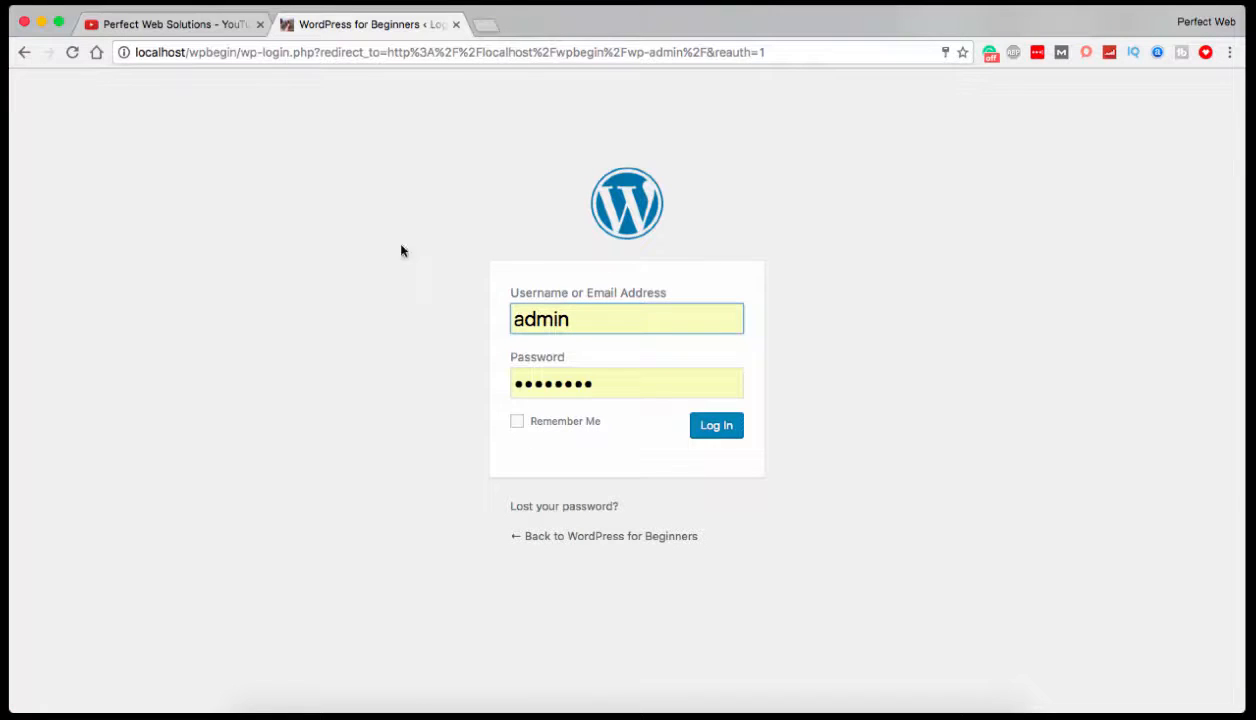
left_click(716, 427)
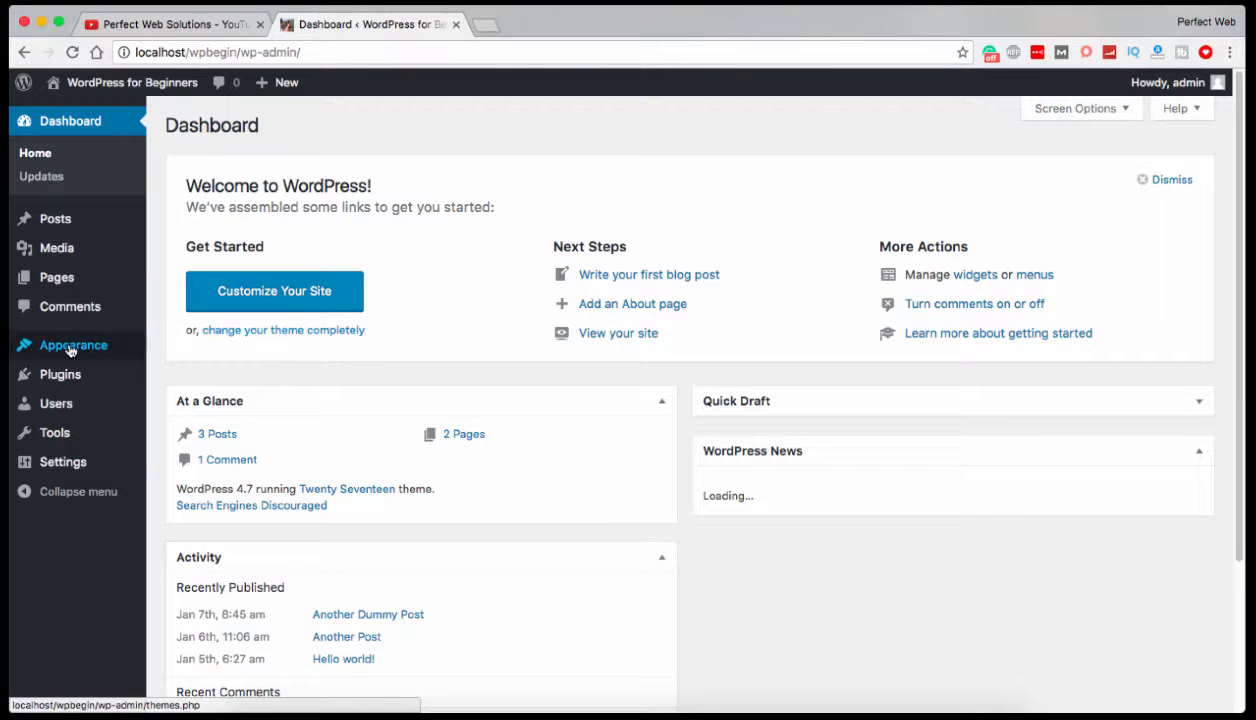
Go to the installed themes and open the Customizer for the active Twenty Seventeen theme.
mouse_move(73, 349)
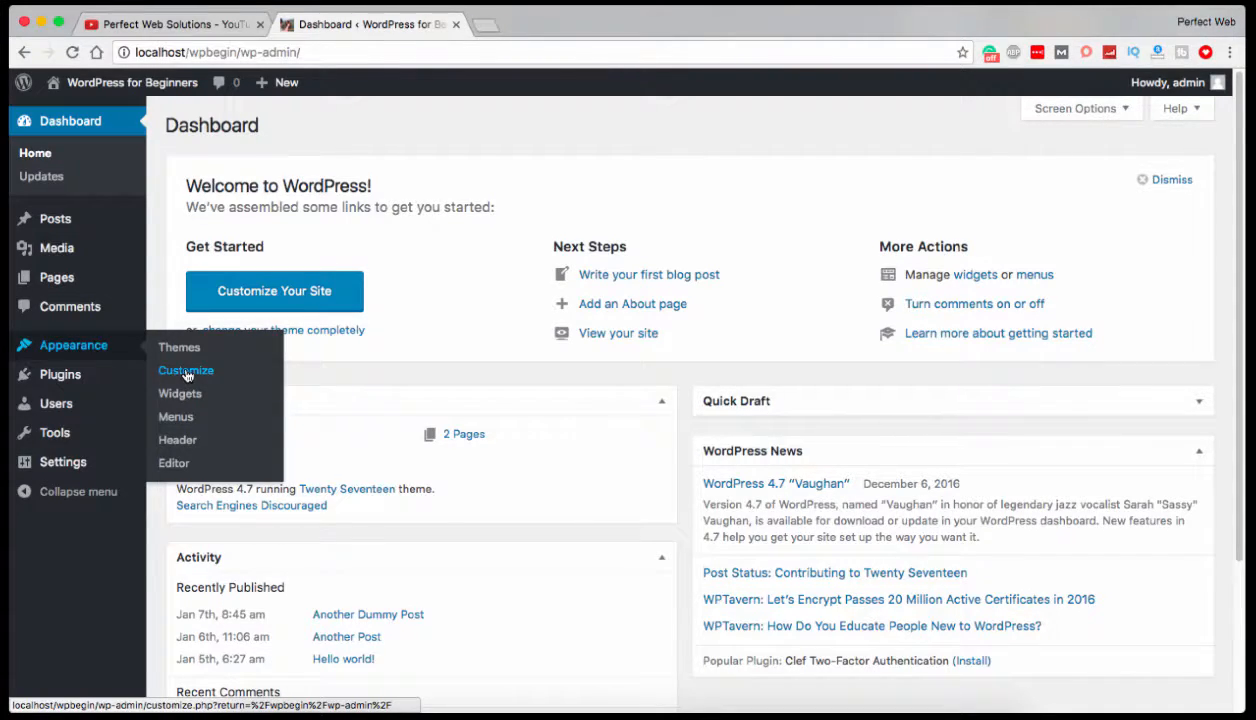
left_click(190, 346)
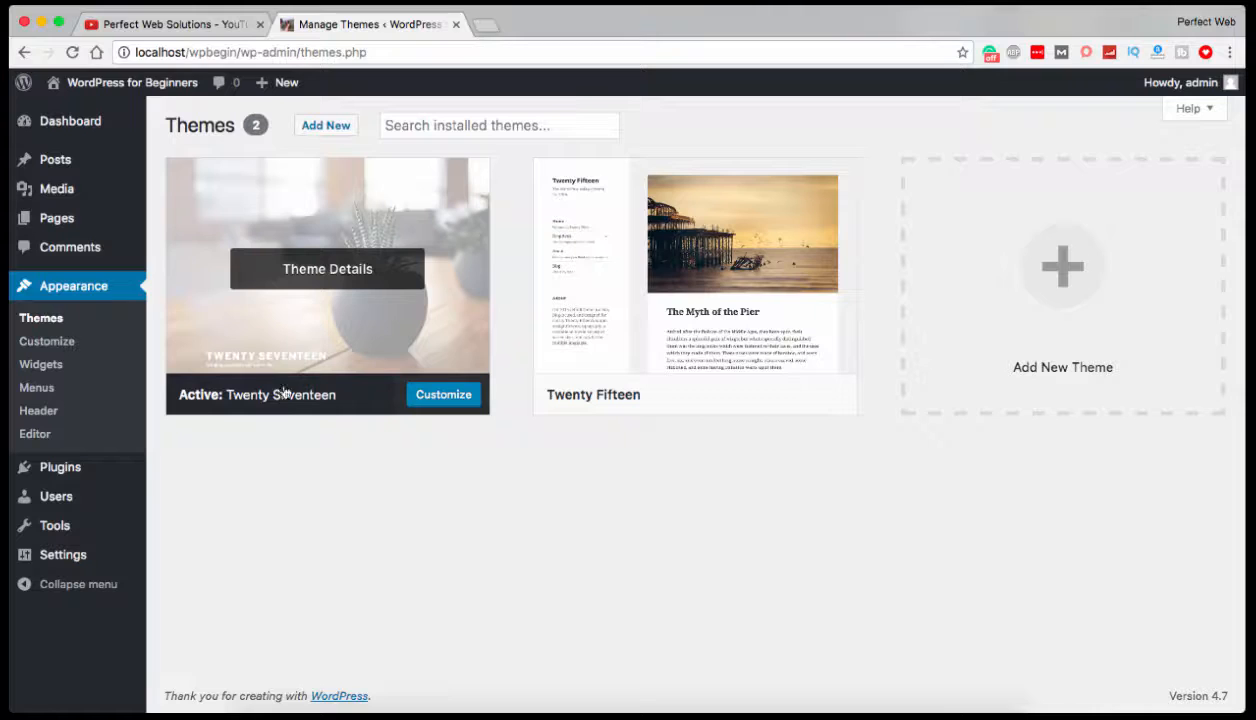
left_click(58, 344)
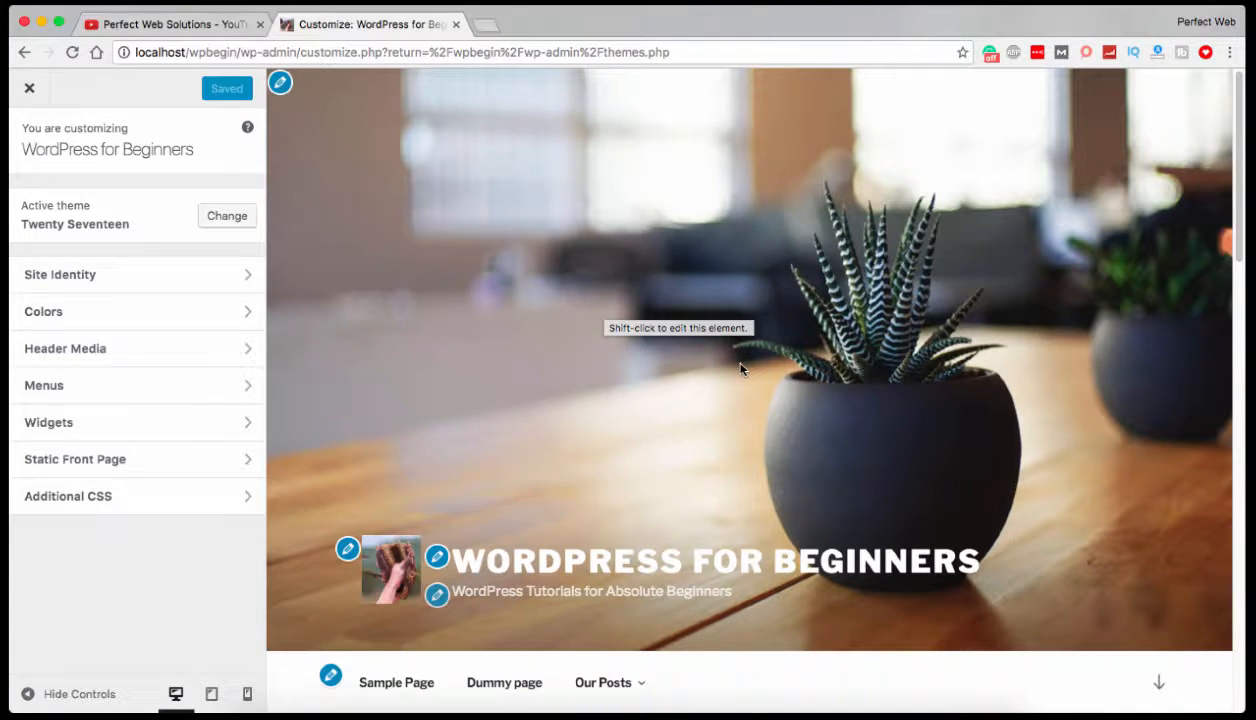
Look through the homepage preview from the header image down to the footer widgets and social icons.
scroll(740, 369, "down", 15)
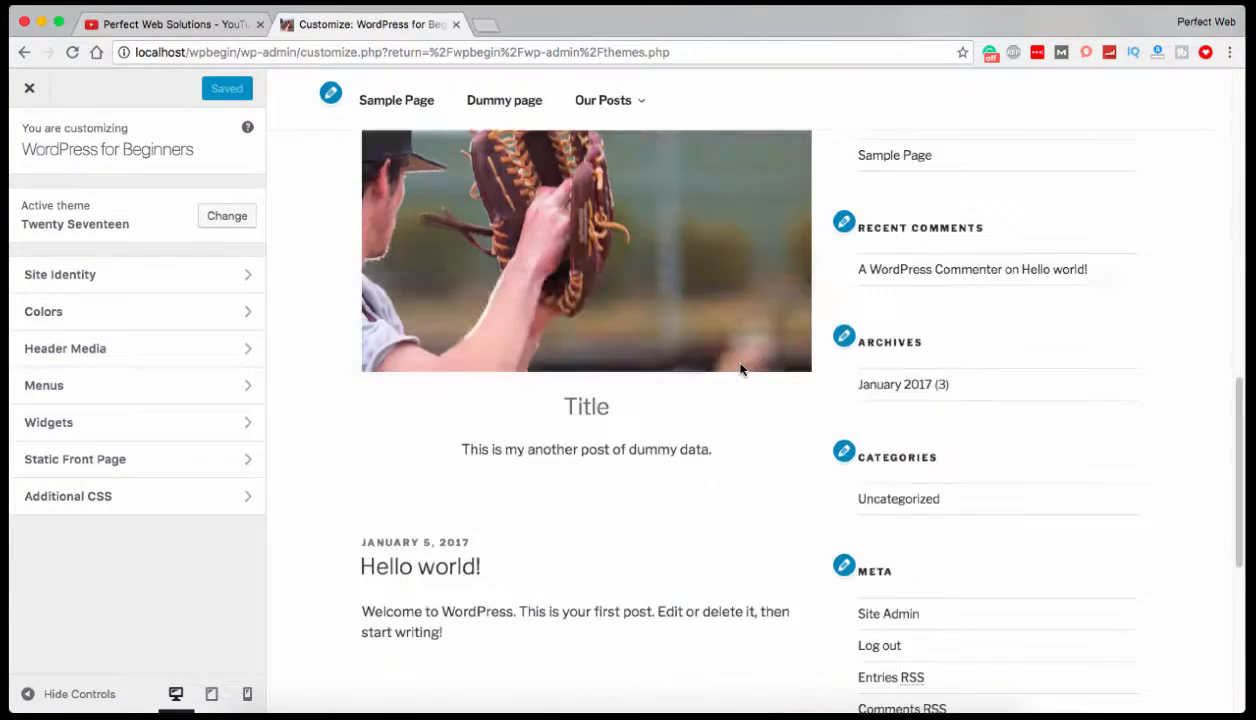
scroll(740, 369, "down", 1)
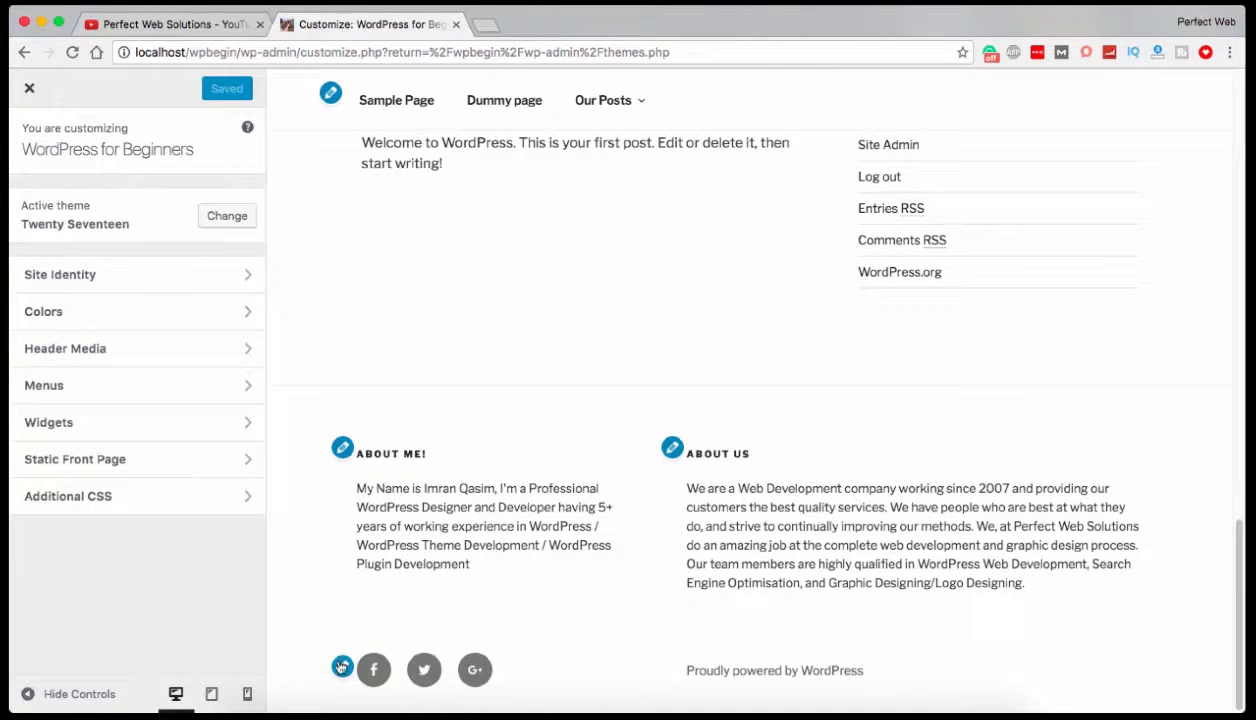
scroll(433, 557, "up", 16)
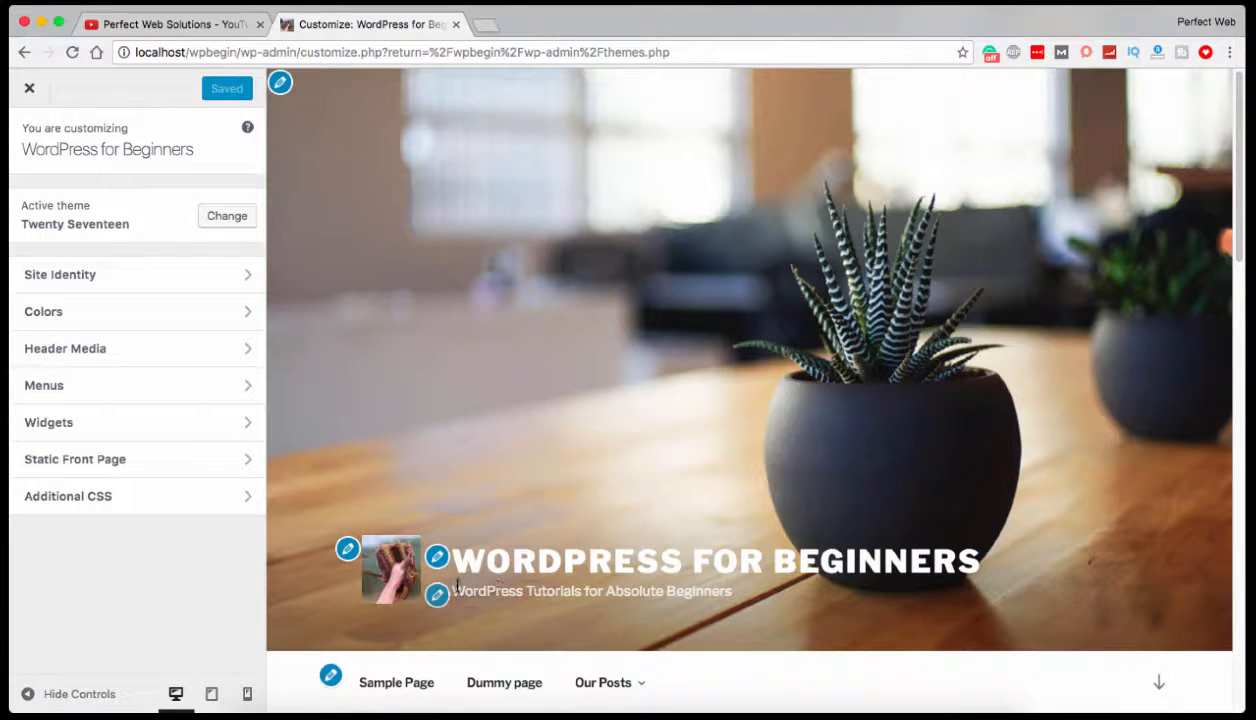
Open the tagline for editing straight from the preview, then return to the Customizer's main section list.
left_click_drag(448, 584, 716, 588)
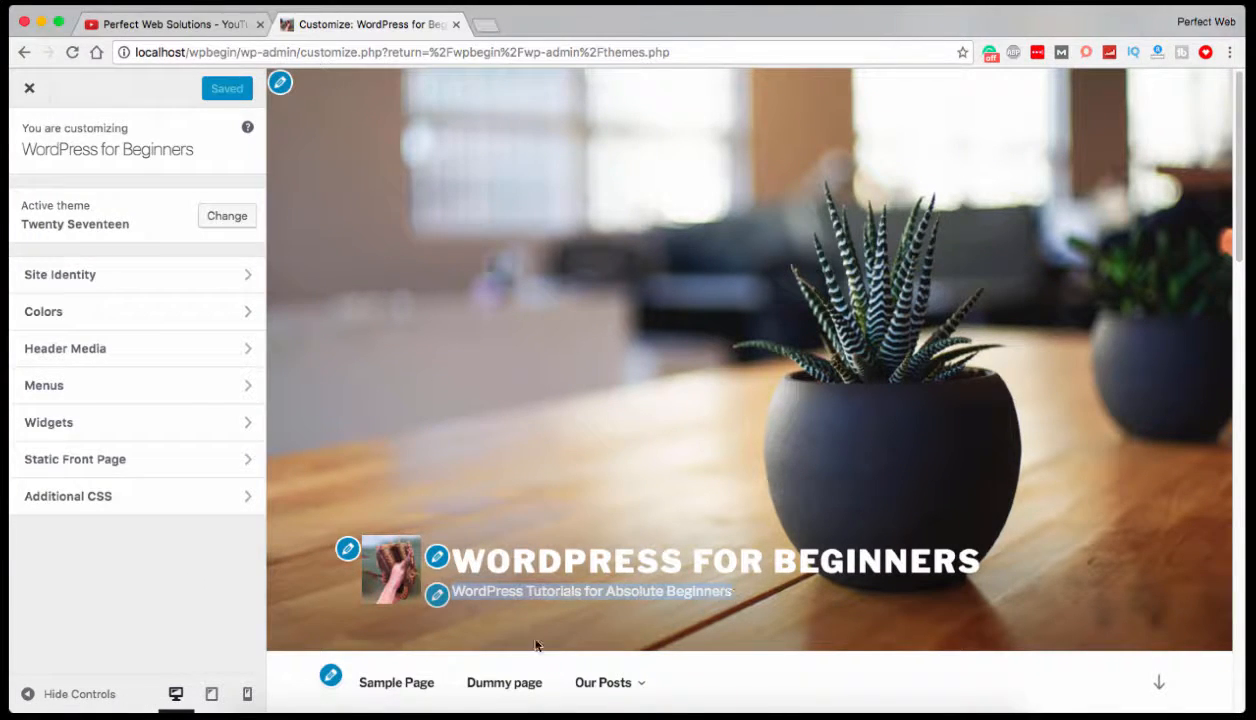
left_click(438, 595)
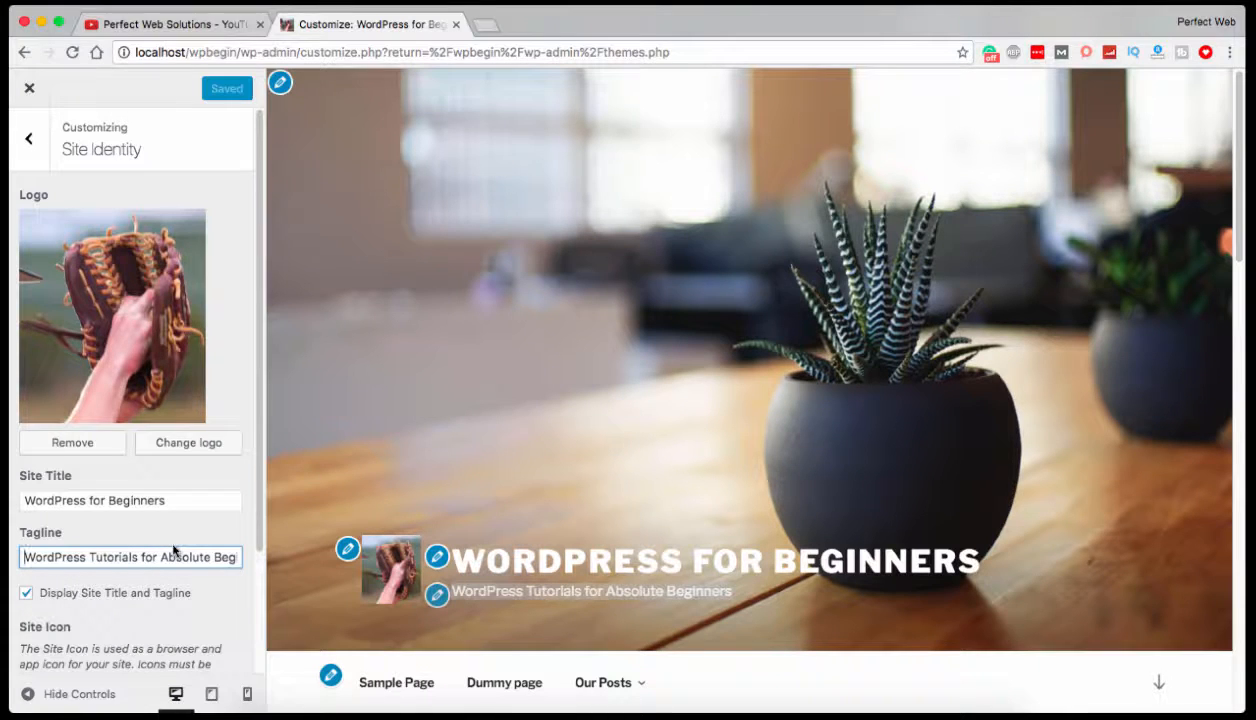
left_click(22, 142)
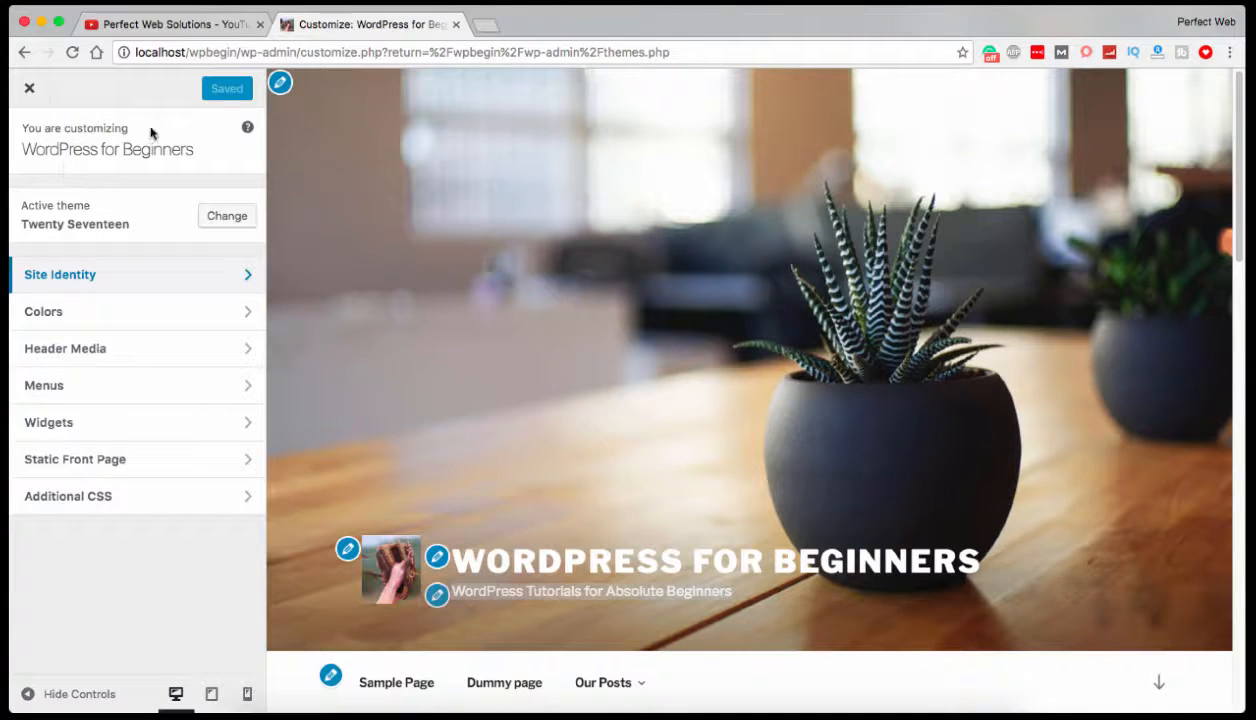
left_click(22, 209)
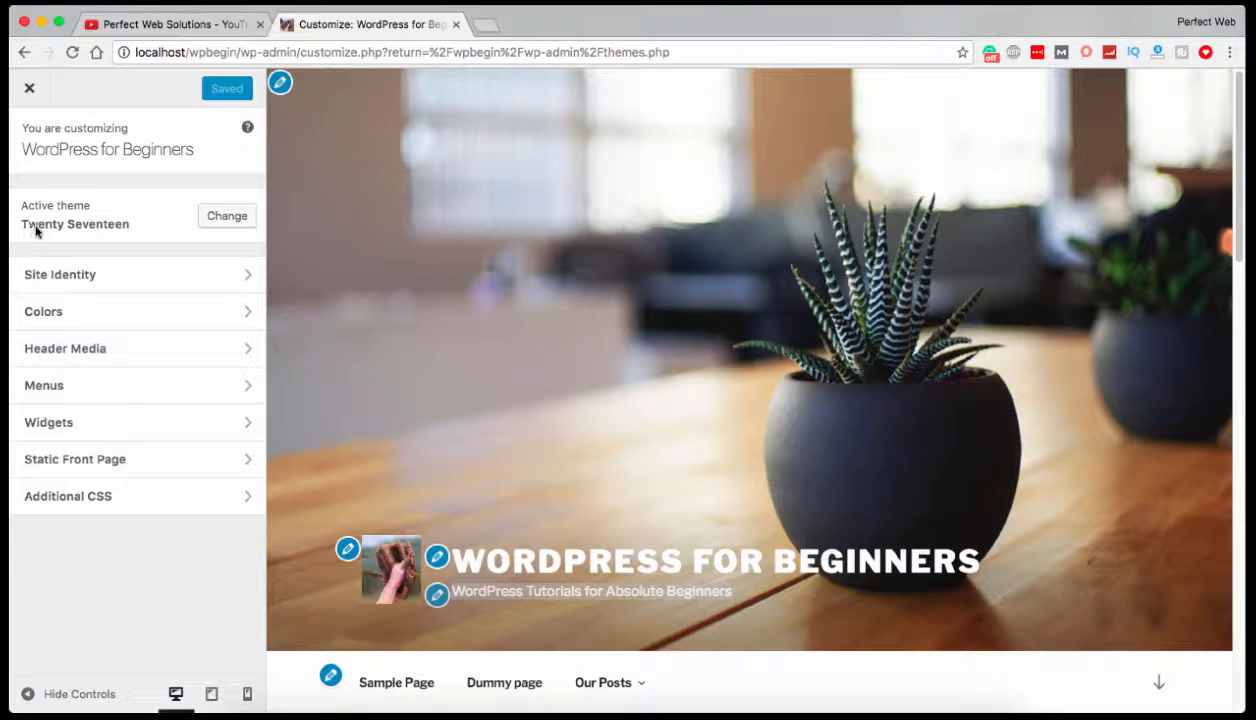
Review the Site Identity settings for logo, title, tagline and site icon, and return to the section list.
left_click(58, 276)
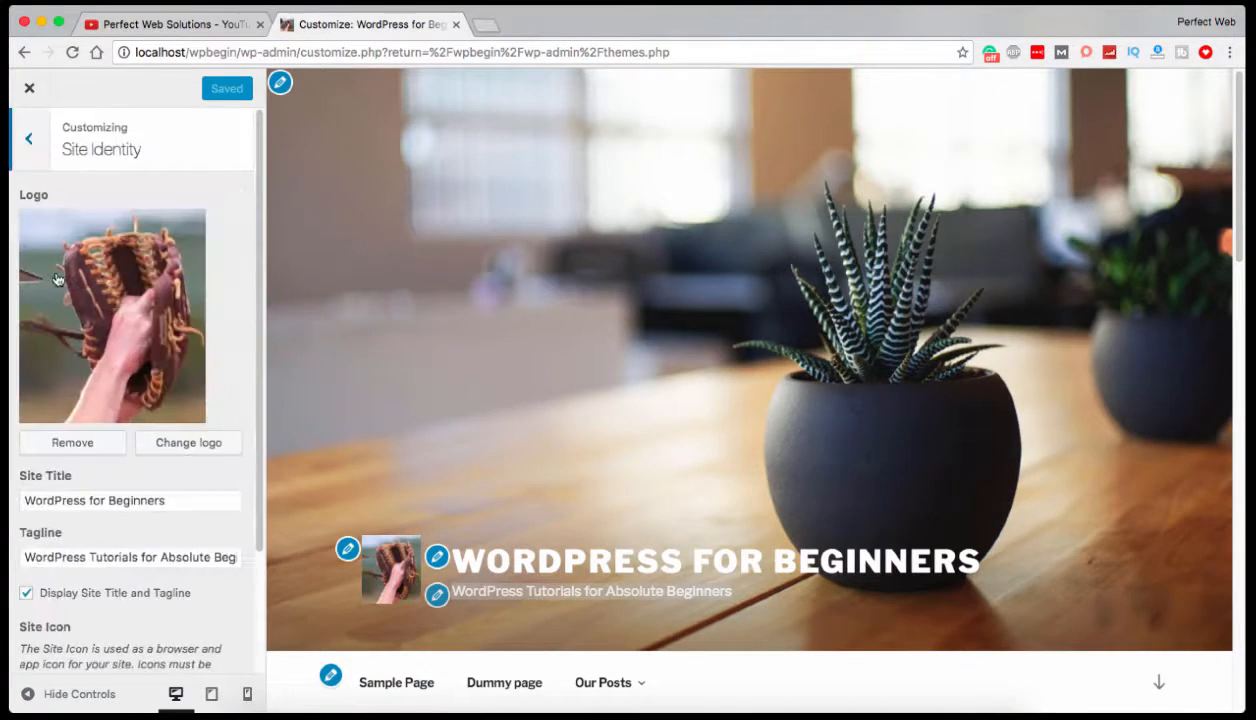
scroll(56, 278, "down", 2)
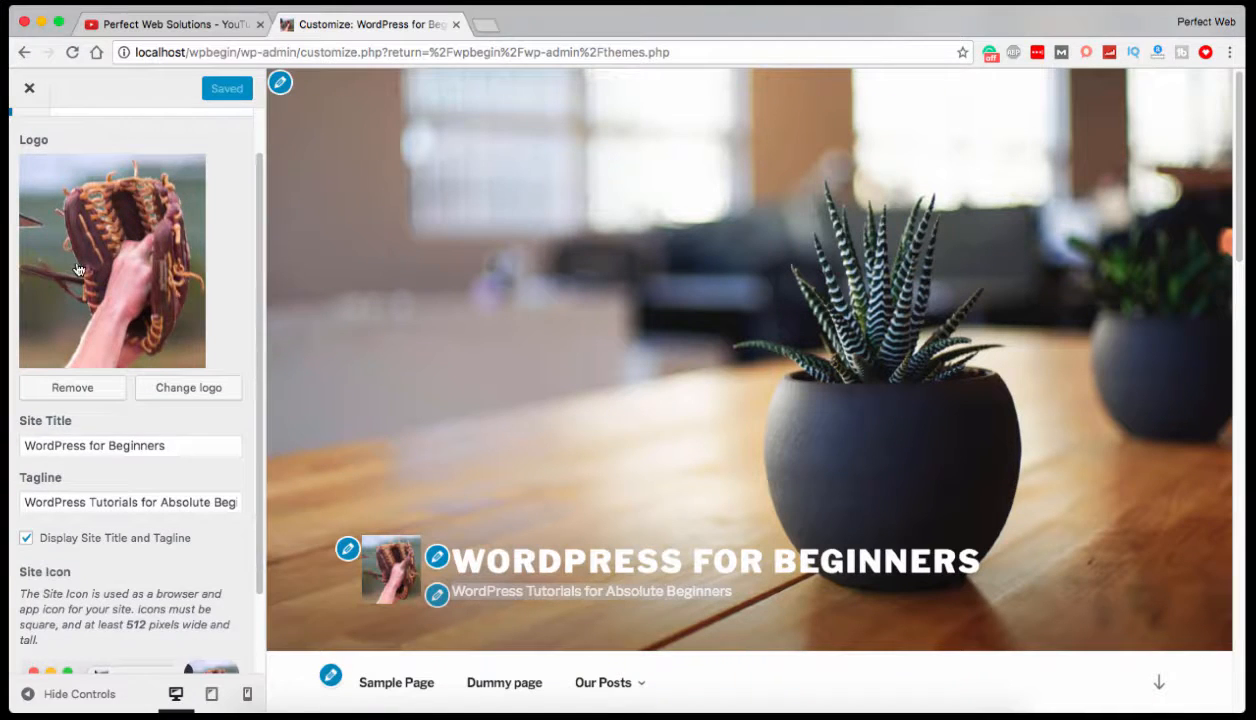
scroll(77, 264, "down", 3)
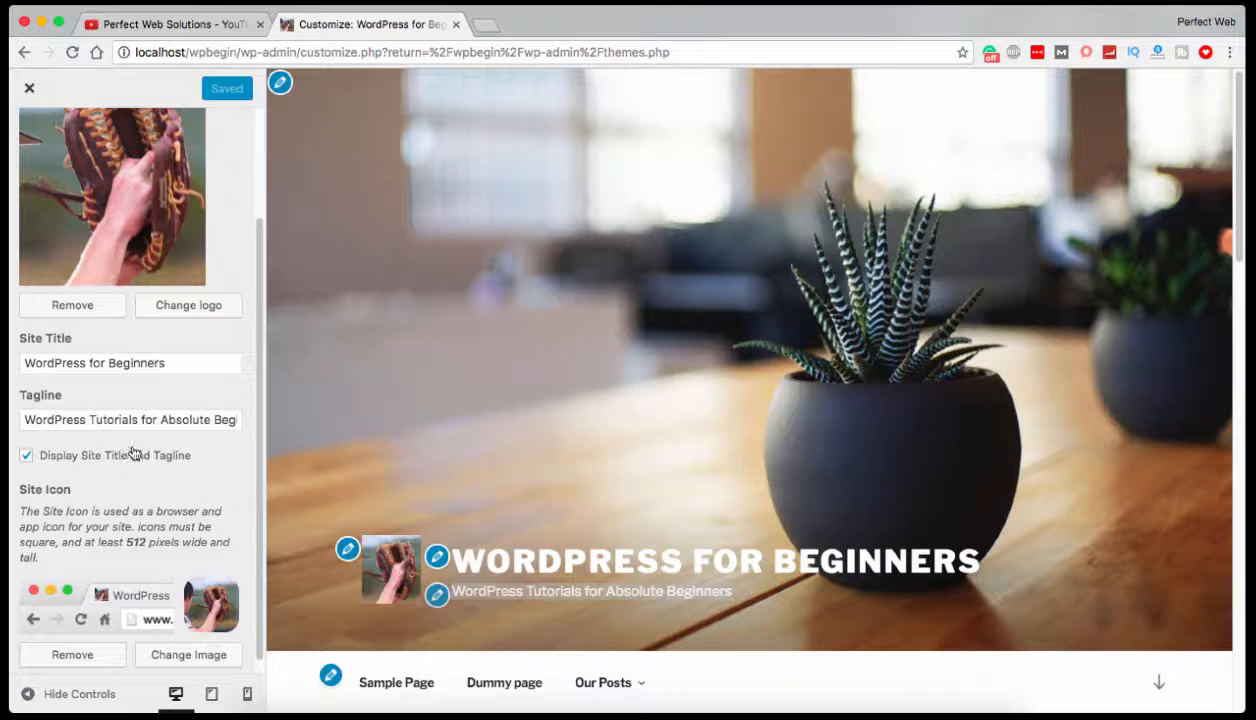
scroll(133, 452, "up", 2)
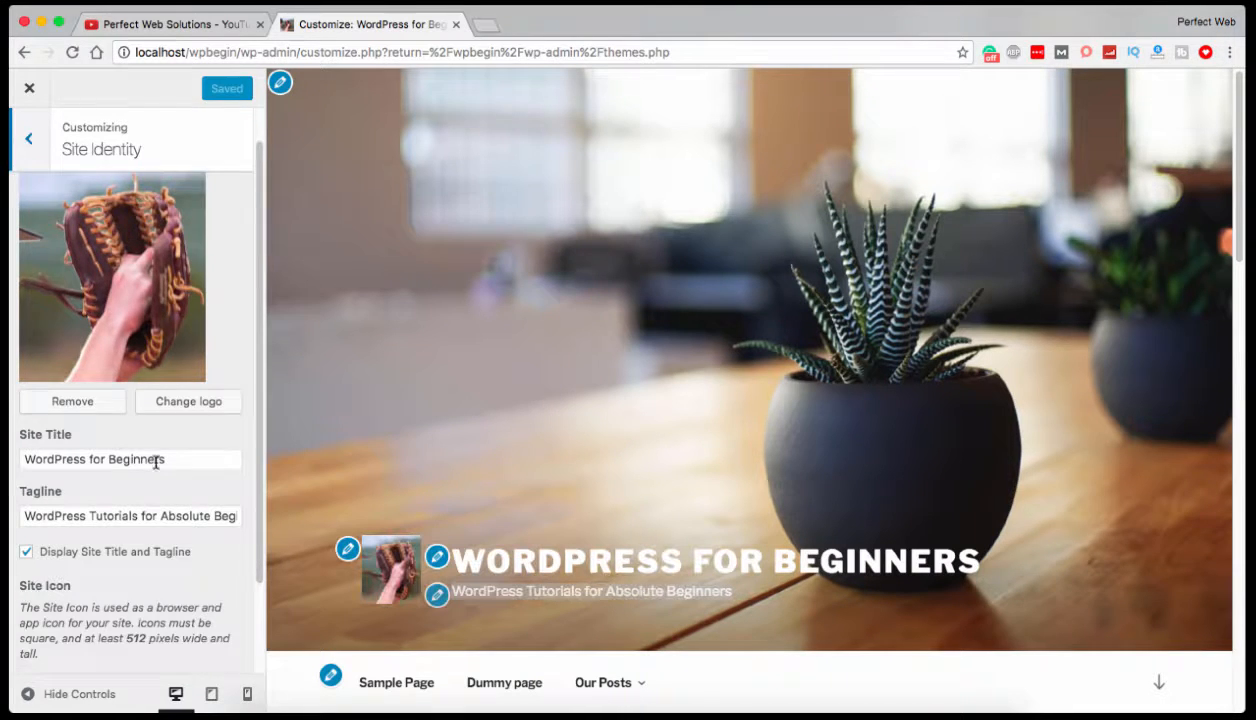
scroll(156, 463, "down", 4)
scroll(156, 463, "up", 2)
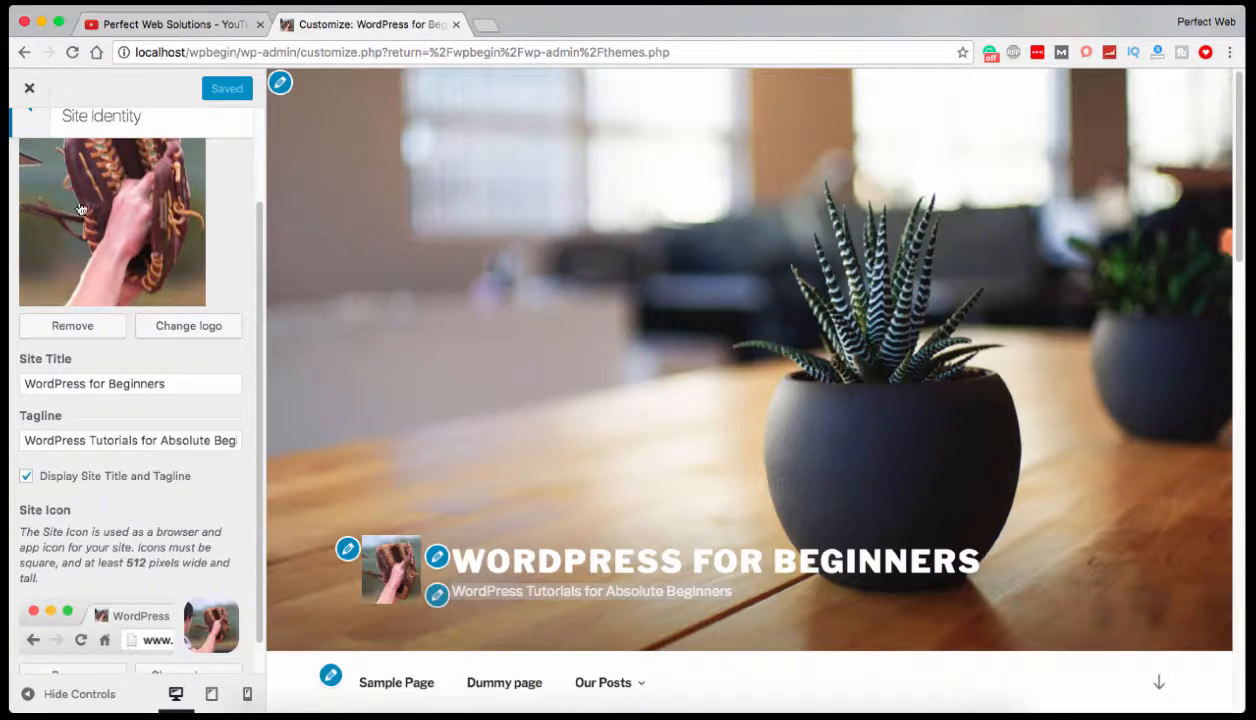
scroll(81, 208, "up", 3)
left_click(27, 152)
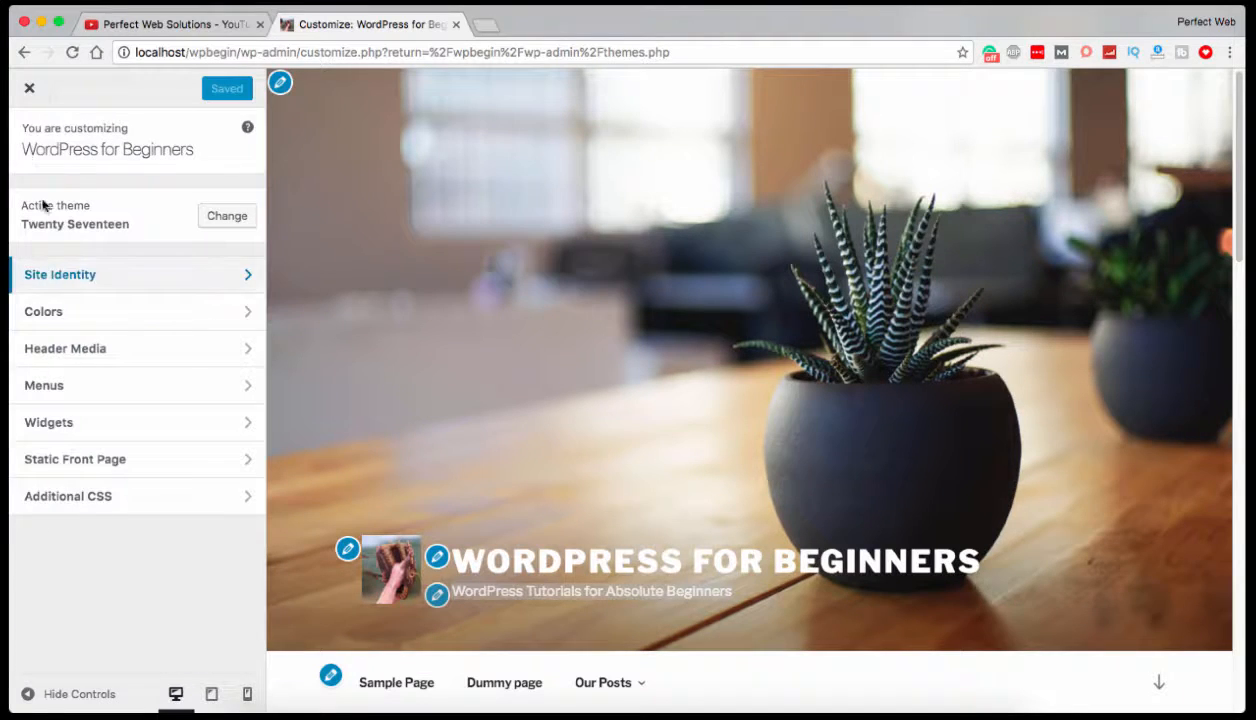
Remove the logo in Site Identity and change the site title to "WordPress for Beginners!".
left_click(80, 278)
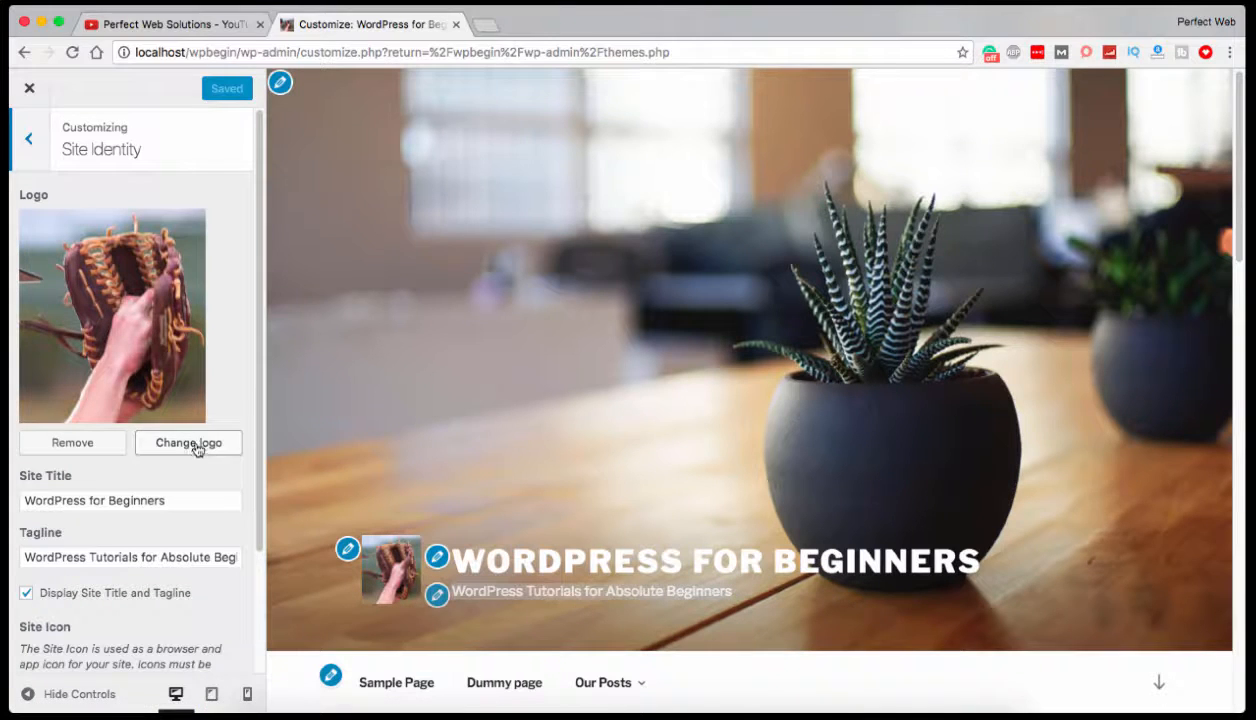
left_click(95, 442)
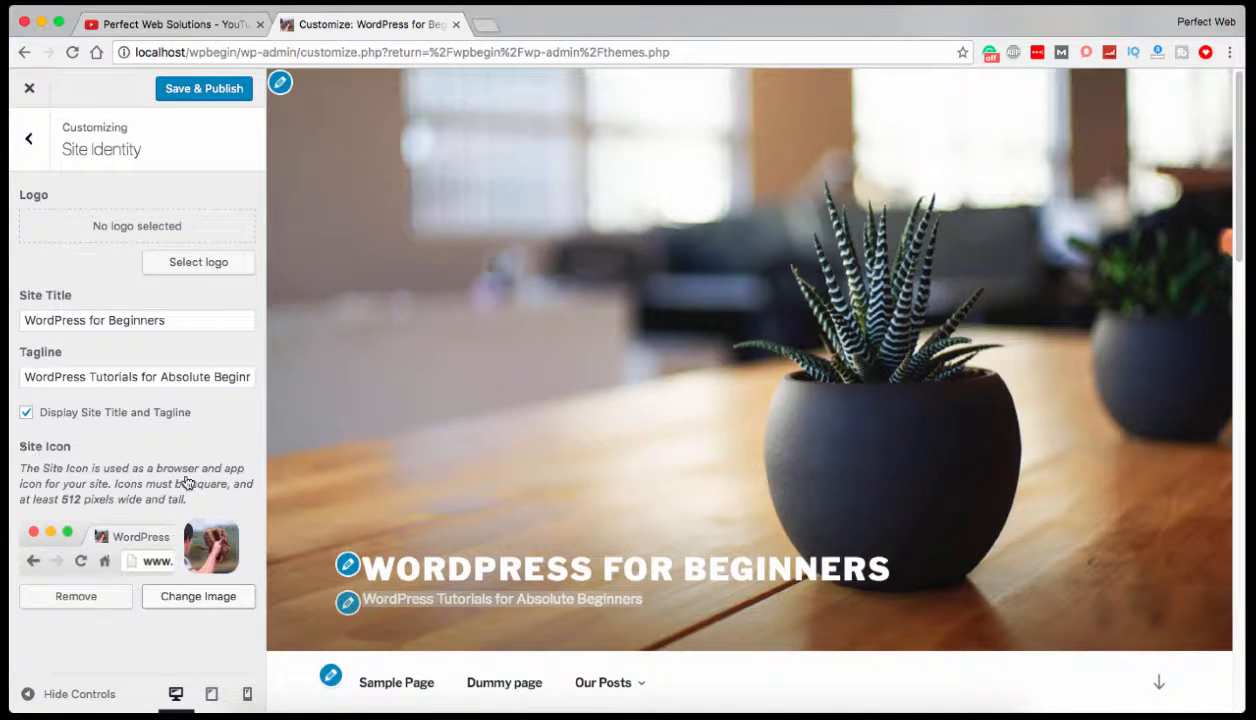
left_click_drag(184, 320, 66, 320)
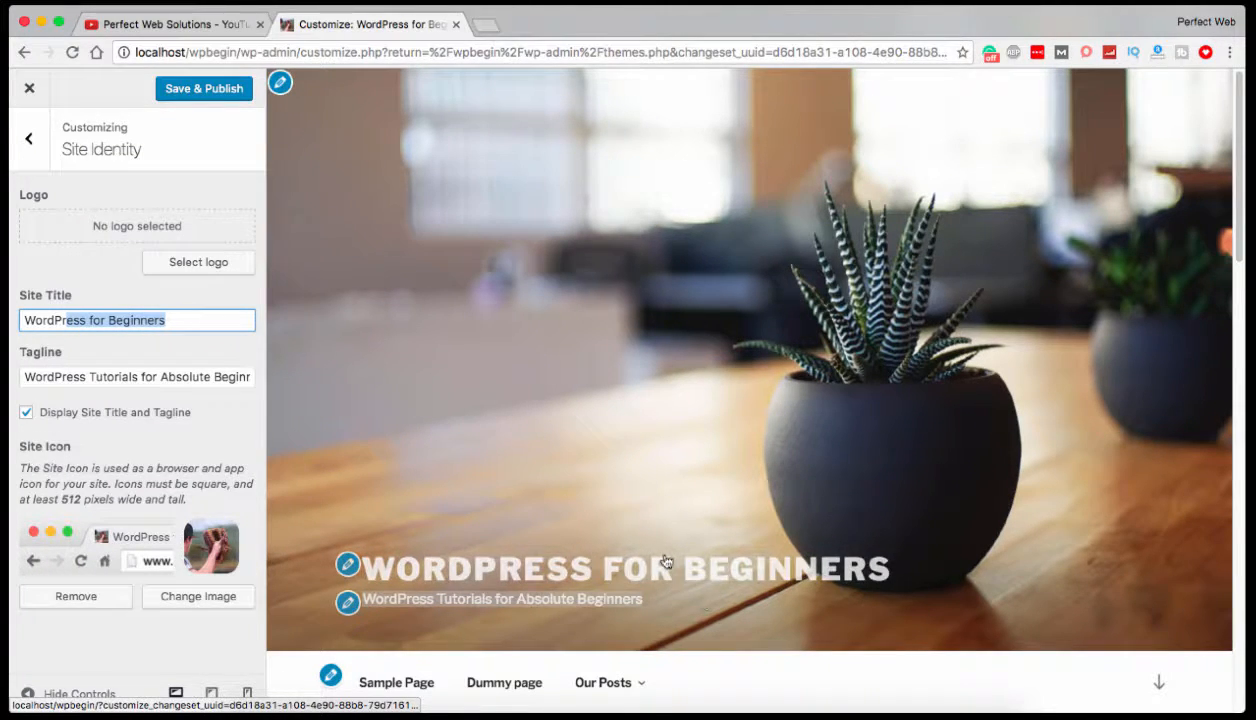
left_click(168, 321)
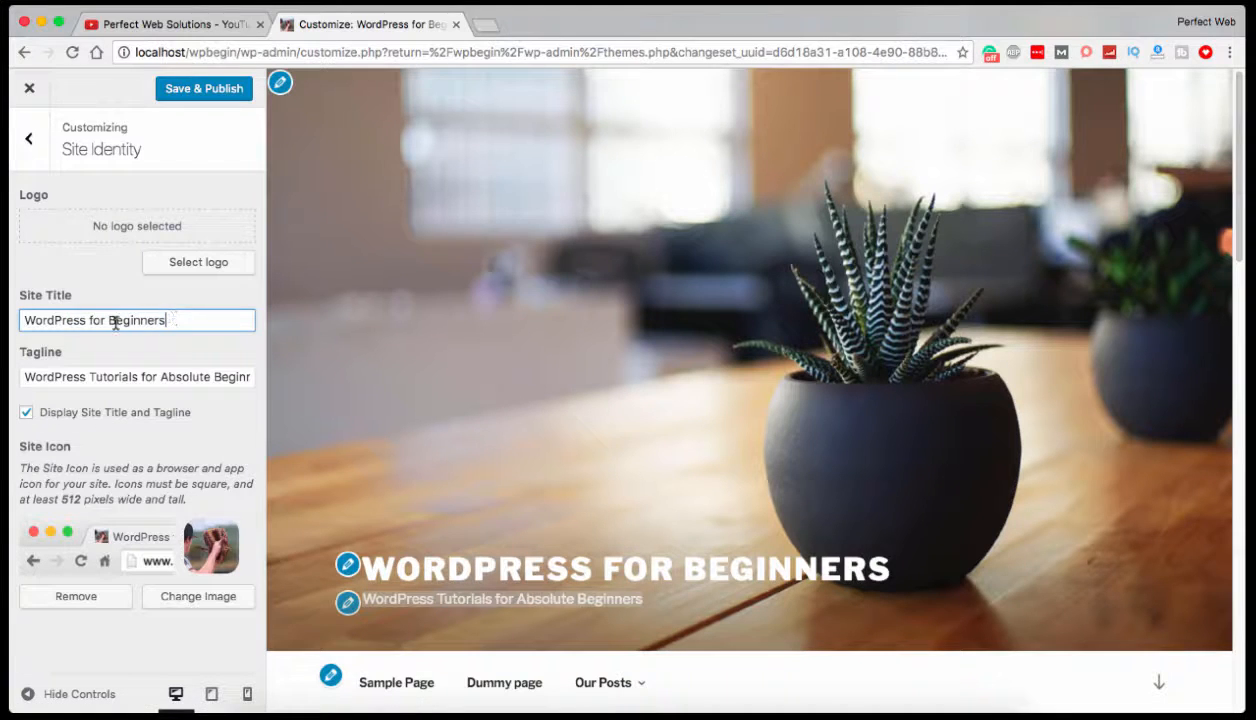
type("!")
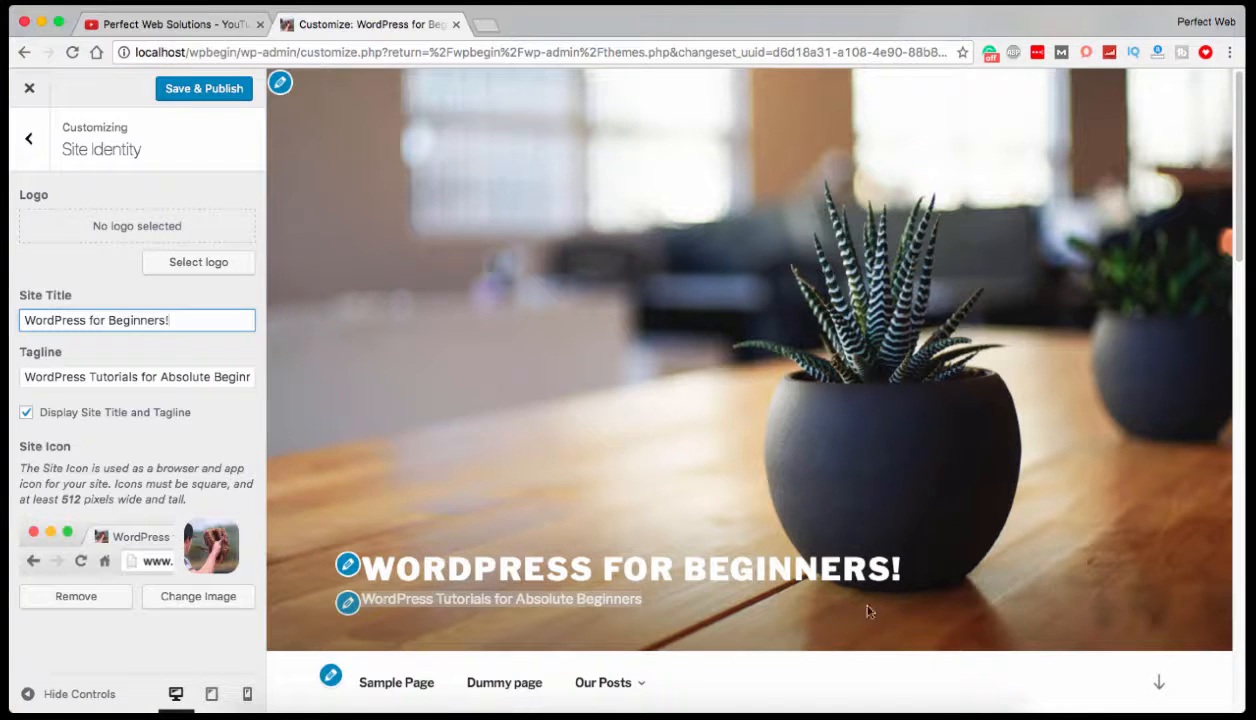
Add a period to the end of the tagline so it reads "WordPress Tutorials for Absolute Beginners.".
left_click(213, 377)
key("super+shift+Right")
key("Right")
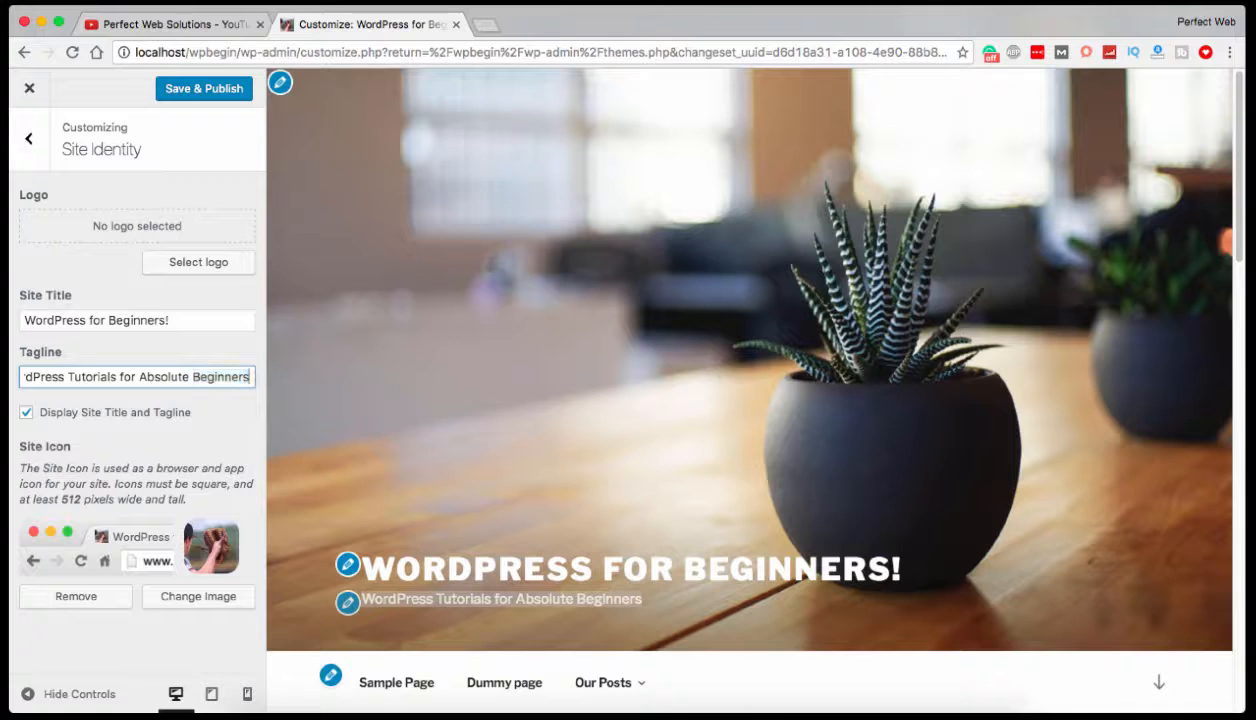
type(".")
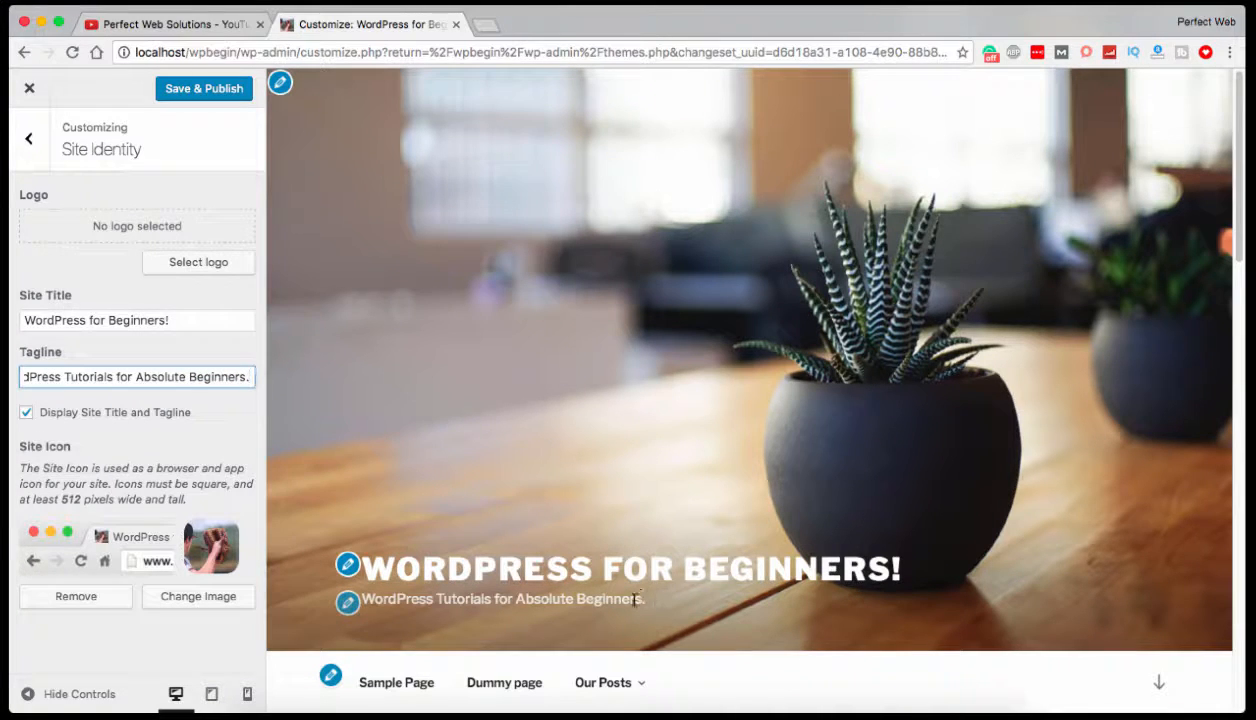
left_click(645, 601)
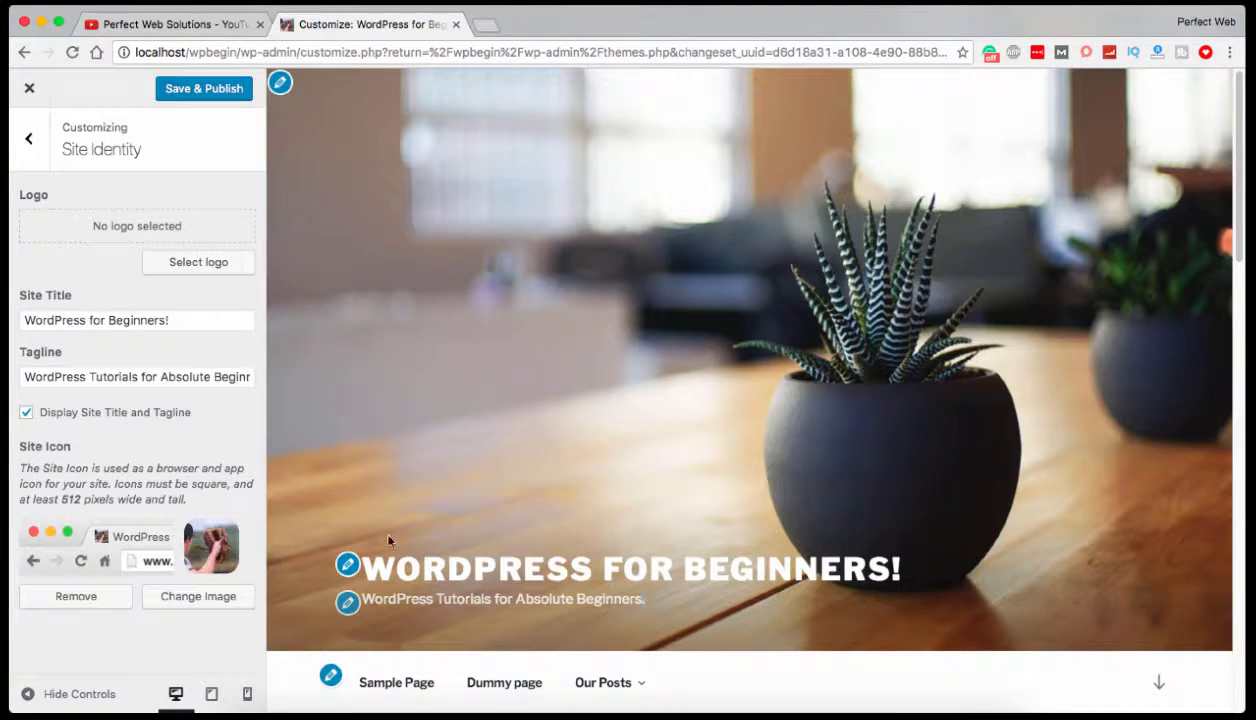
Turn the display of site title and tagline off and on again, and remove the site icon.
left_click(26, 416)
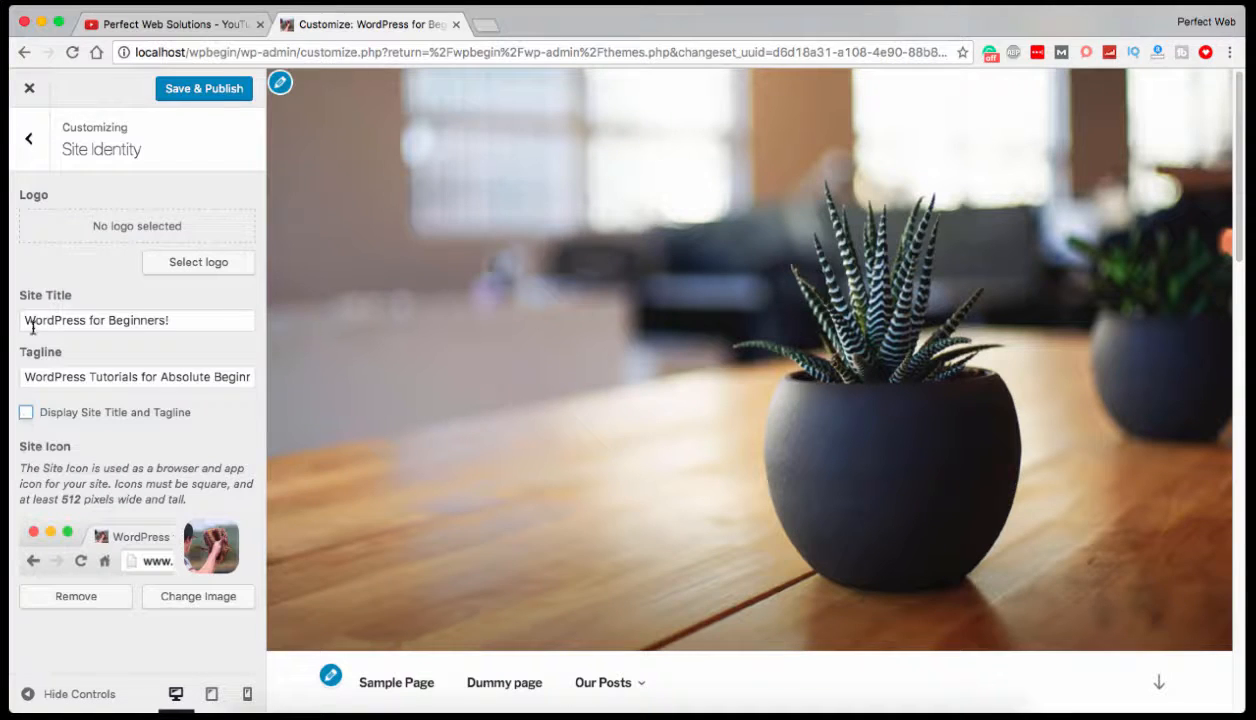
left_click(26, 412)
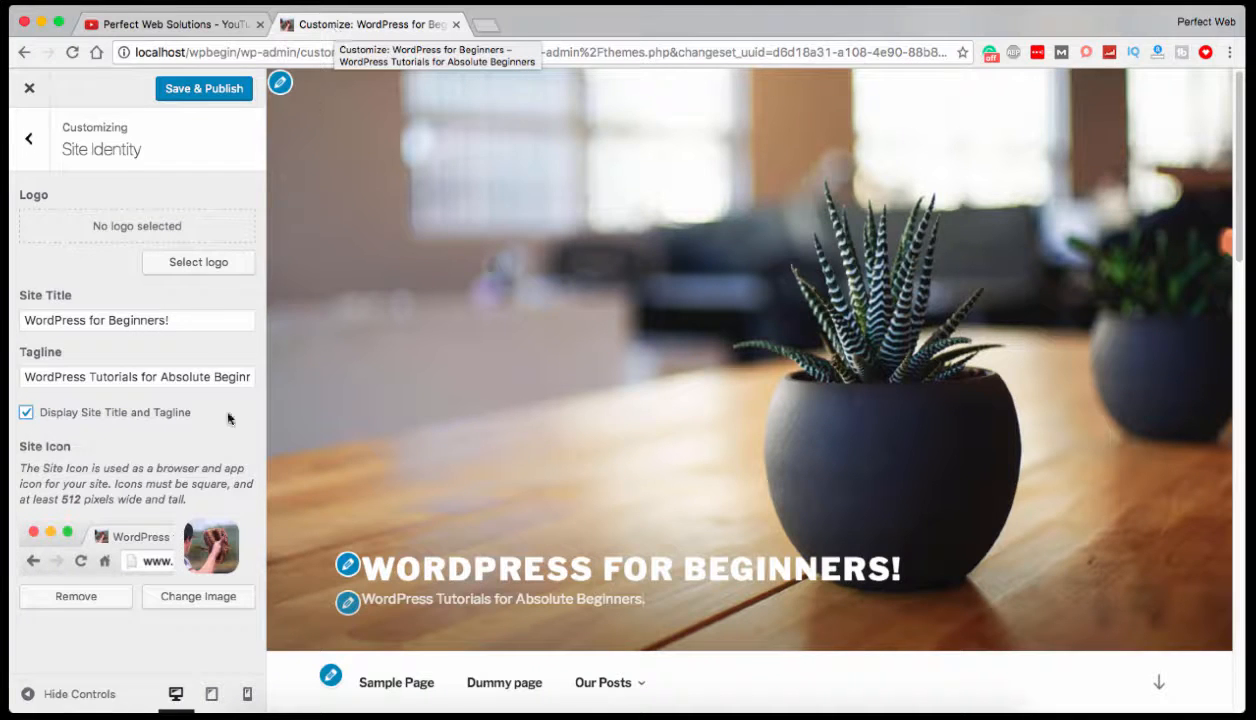
left_click(80, 598)
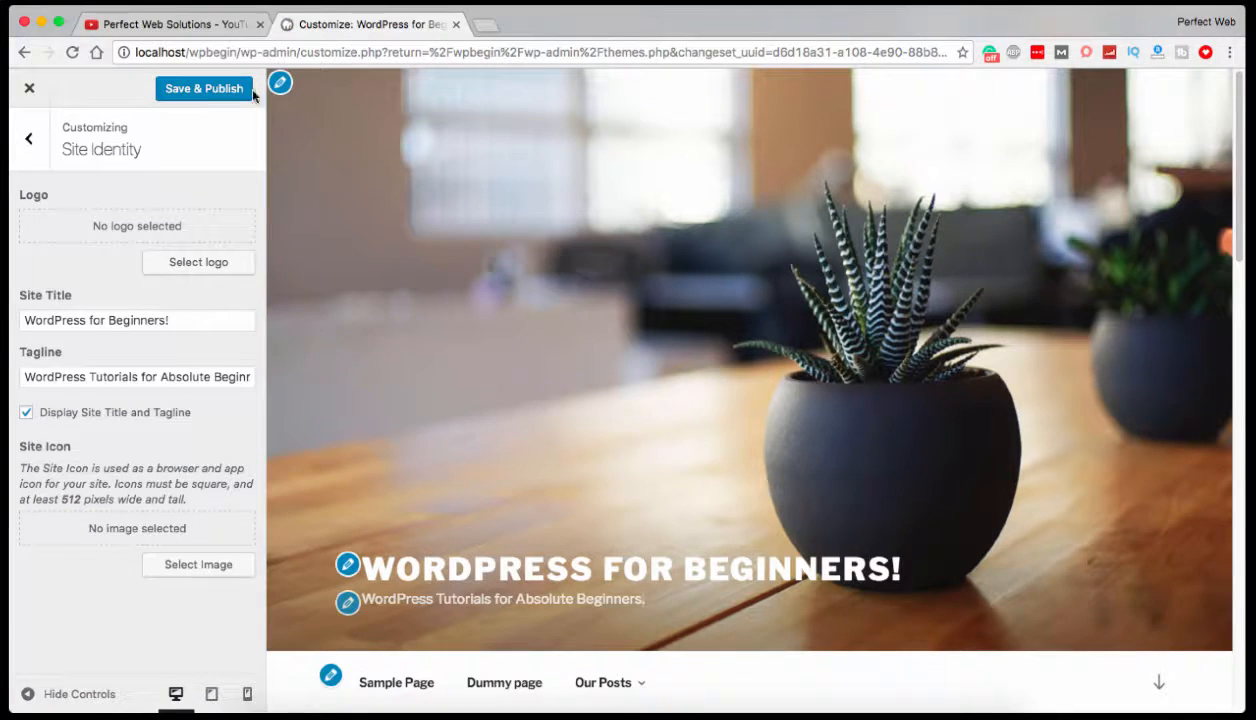
Save and publish the site identity changes and open localhost/wpbegin/ in a new browser tab.
left_click(180, 88)
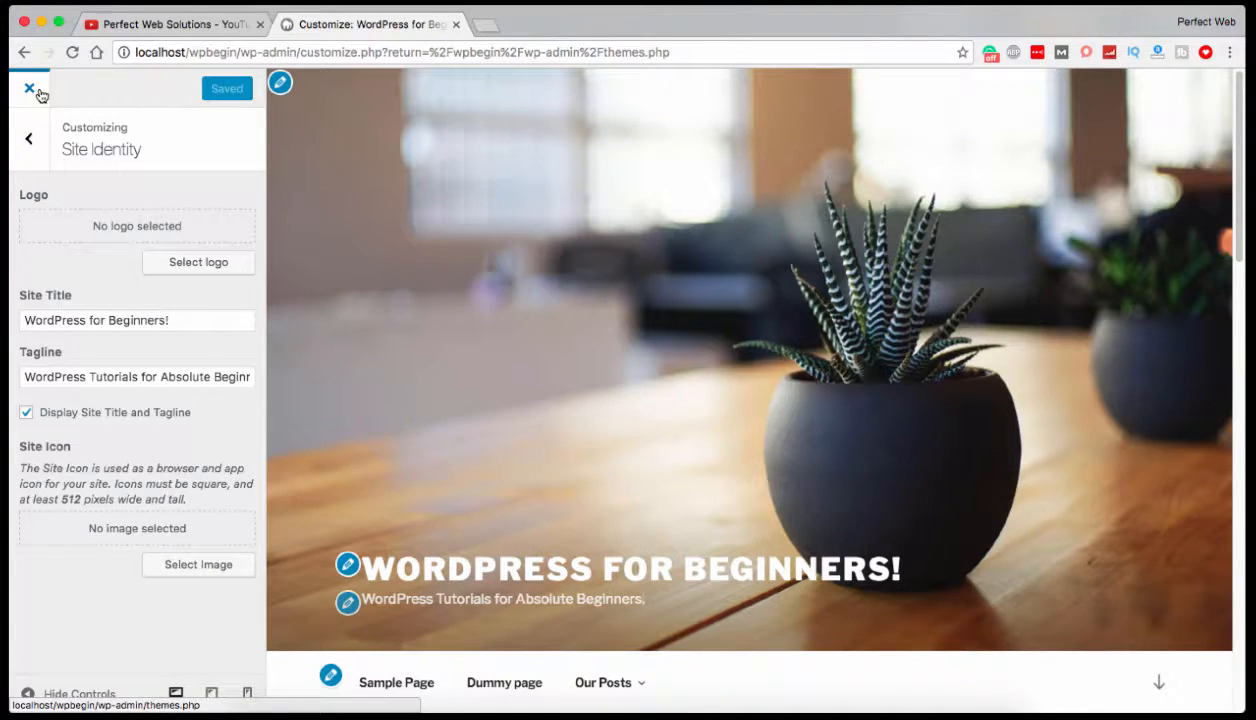
left_click(480, 28)
type("l")
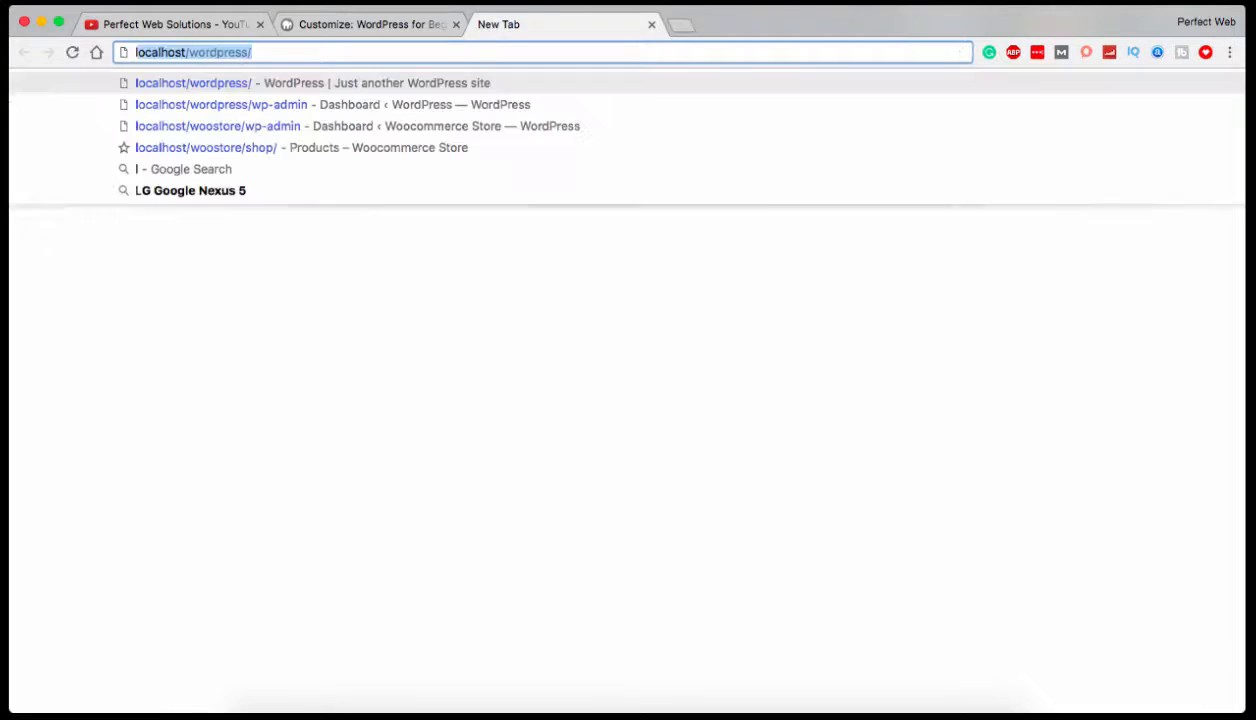
type("oclahos")
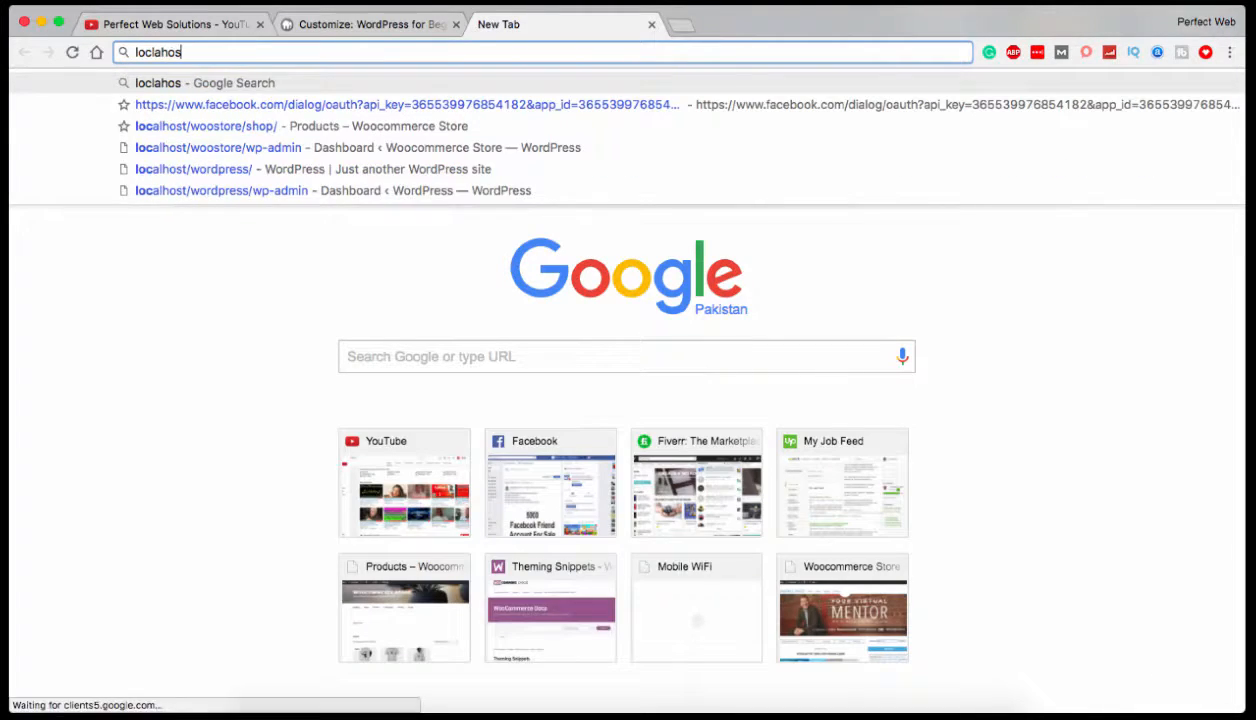
key("BackSpace")
key("BackSpace")
key("BackSpace")
key("BackSpace")
key("BackSpace")
type("al")
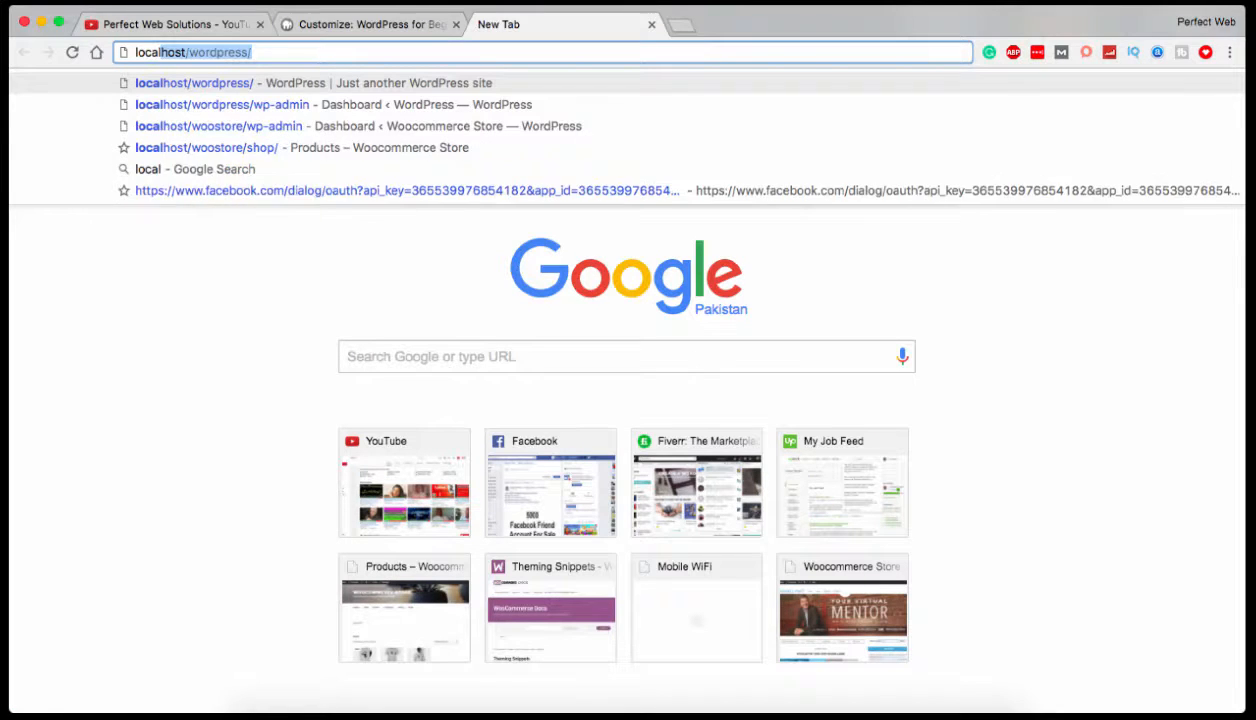
type("host")
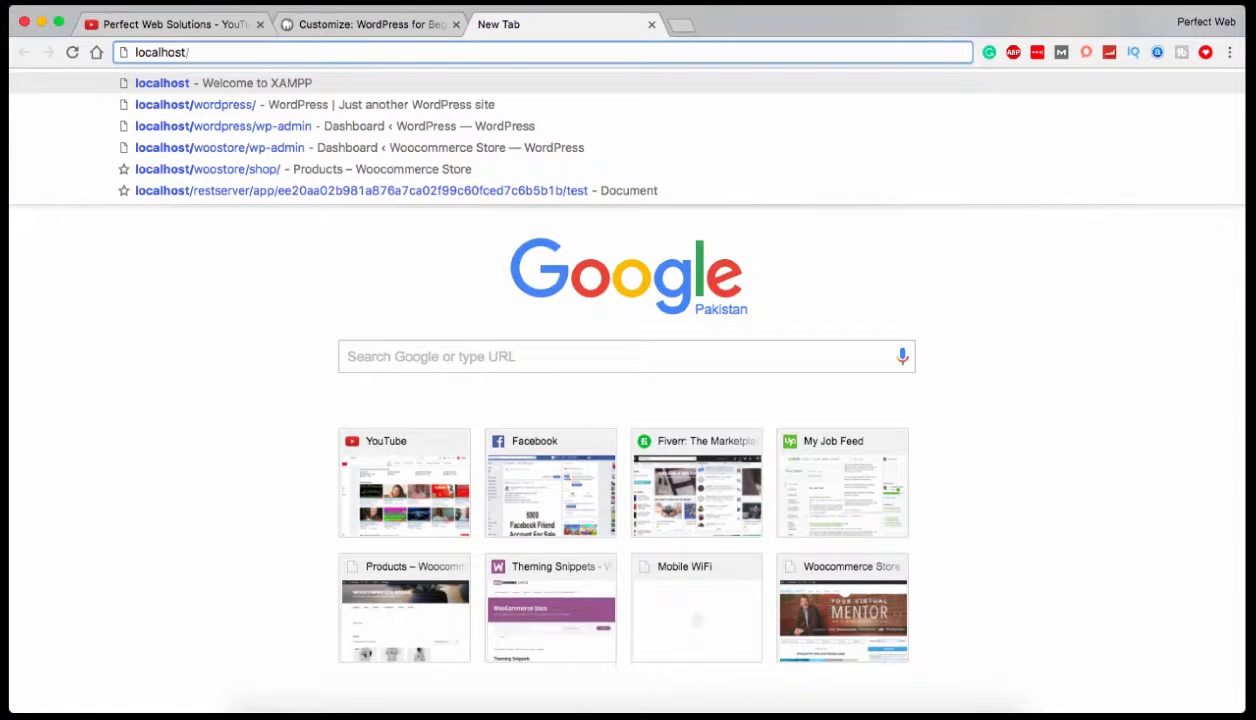
type("/wp")
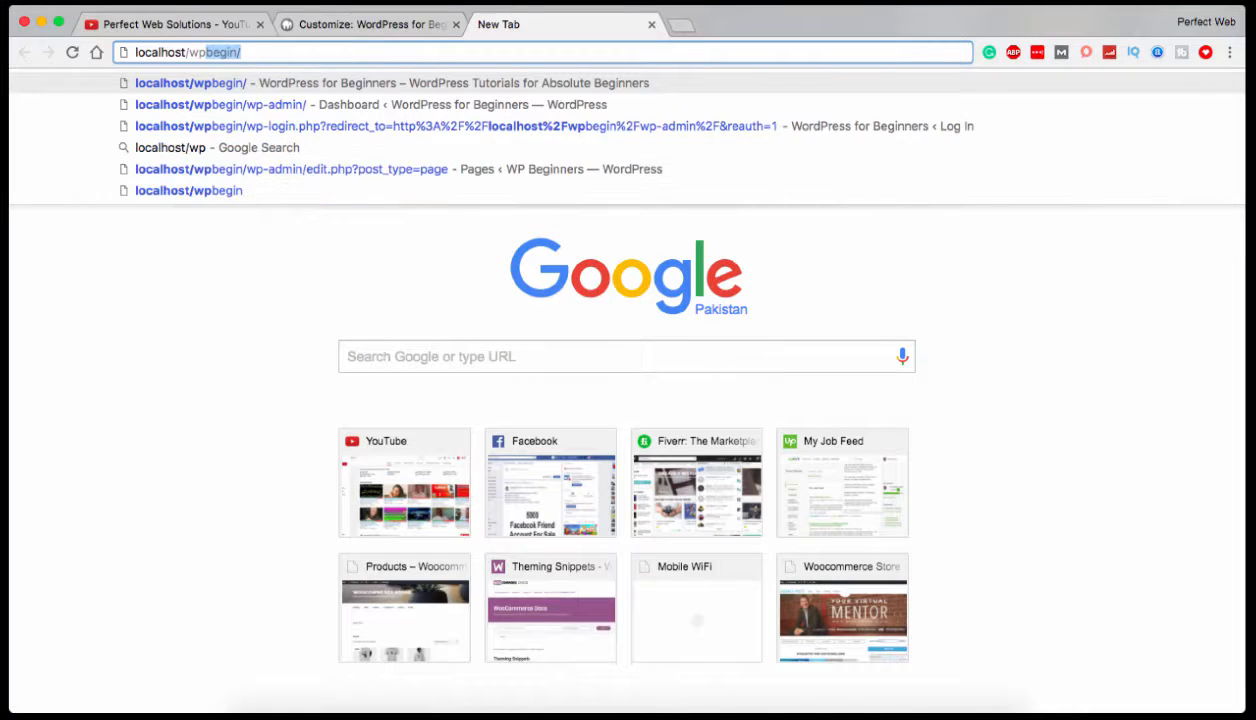
key("Return")
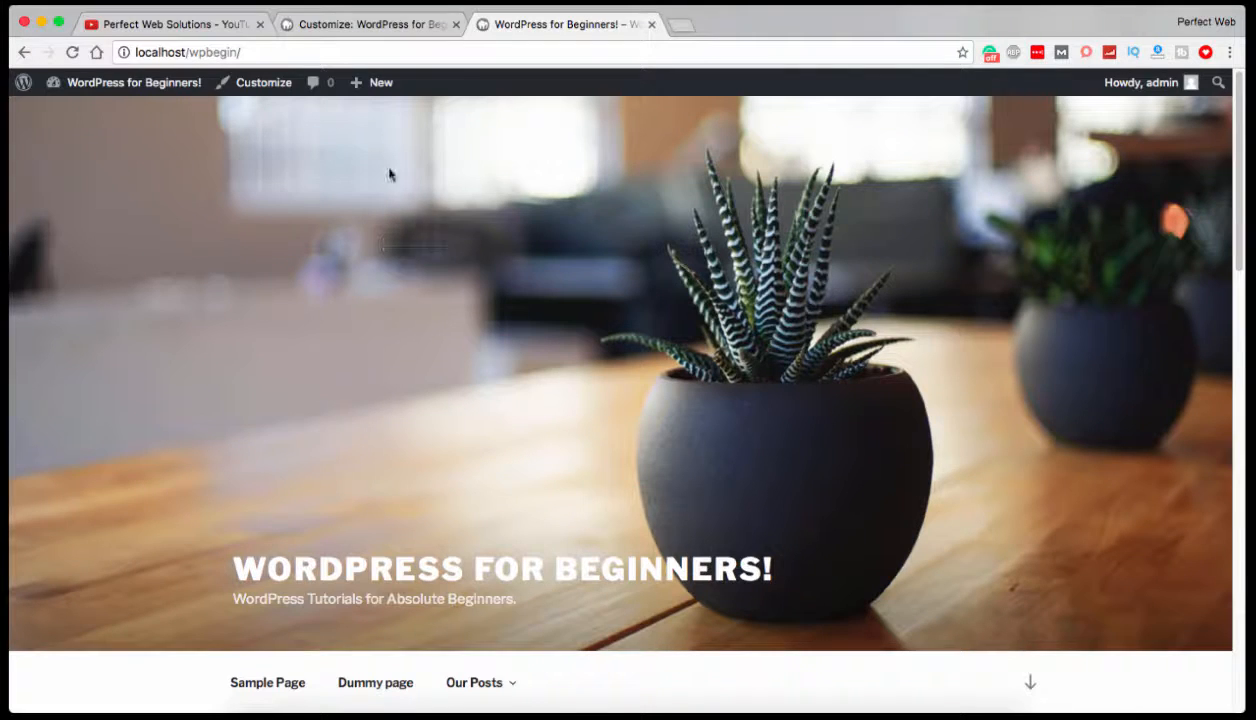
Compare the published site with the Customizer preview and return to the Site Identity settings.
left_click(320, 25)
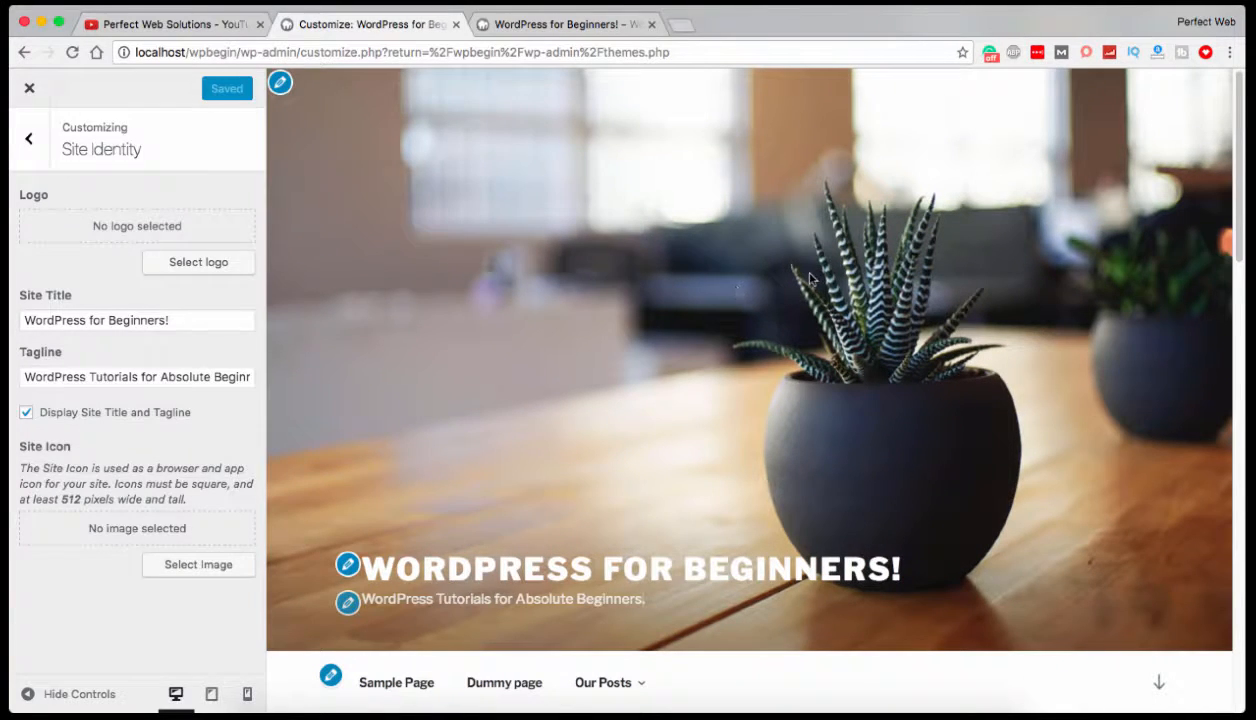
left_click(508, 27)
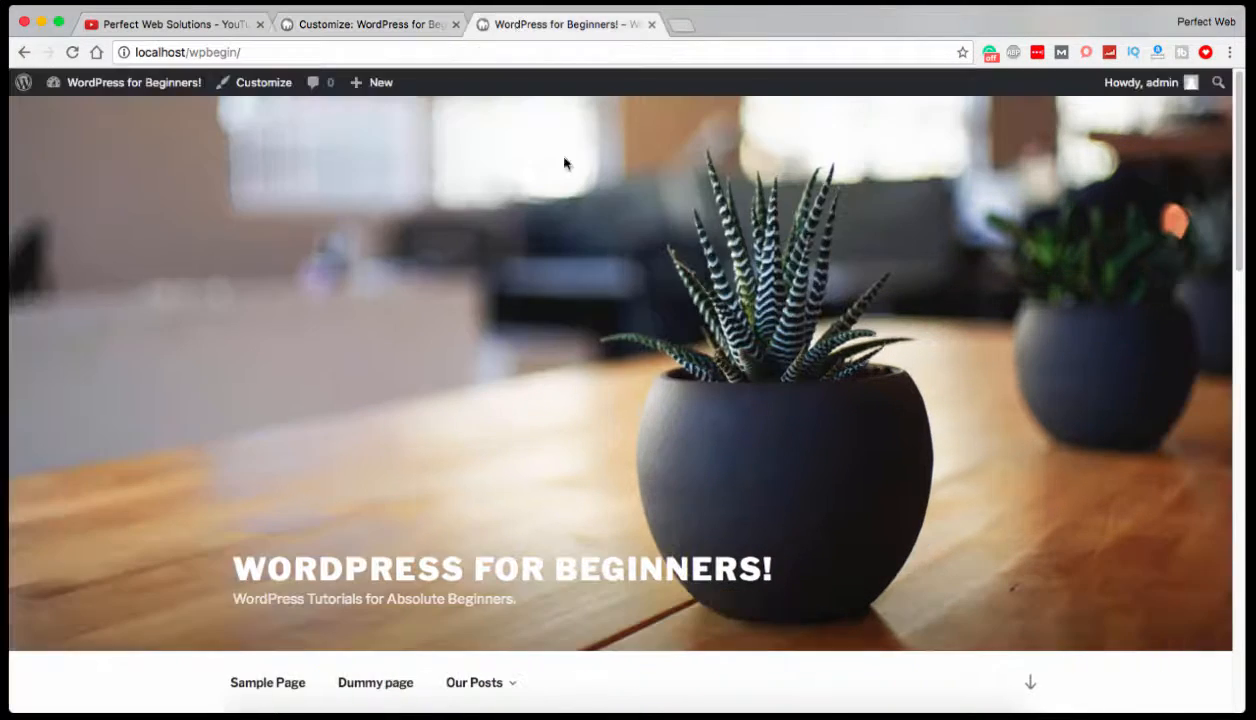
left_click(412, 28)
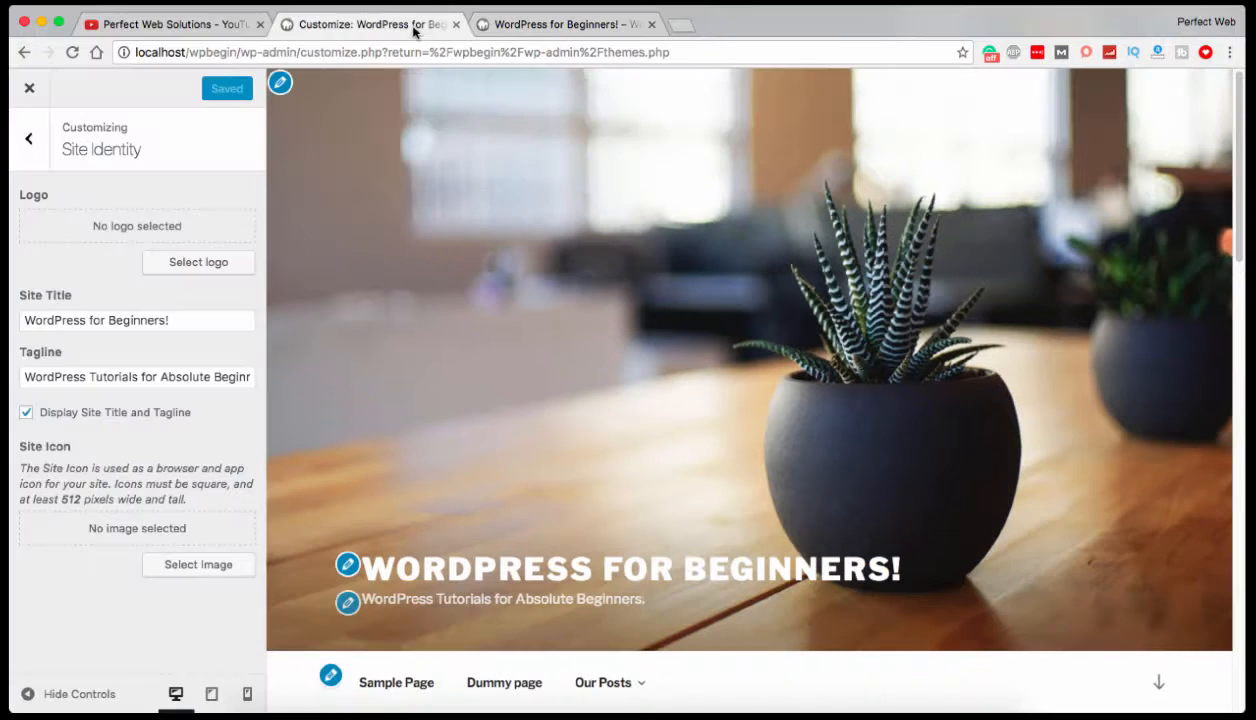
Set baseball.jpg from the media library as the site logo, cropped closely around the baseball glove.
left_click(180, 266)
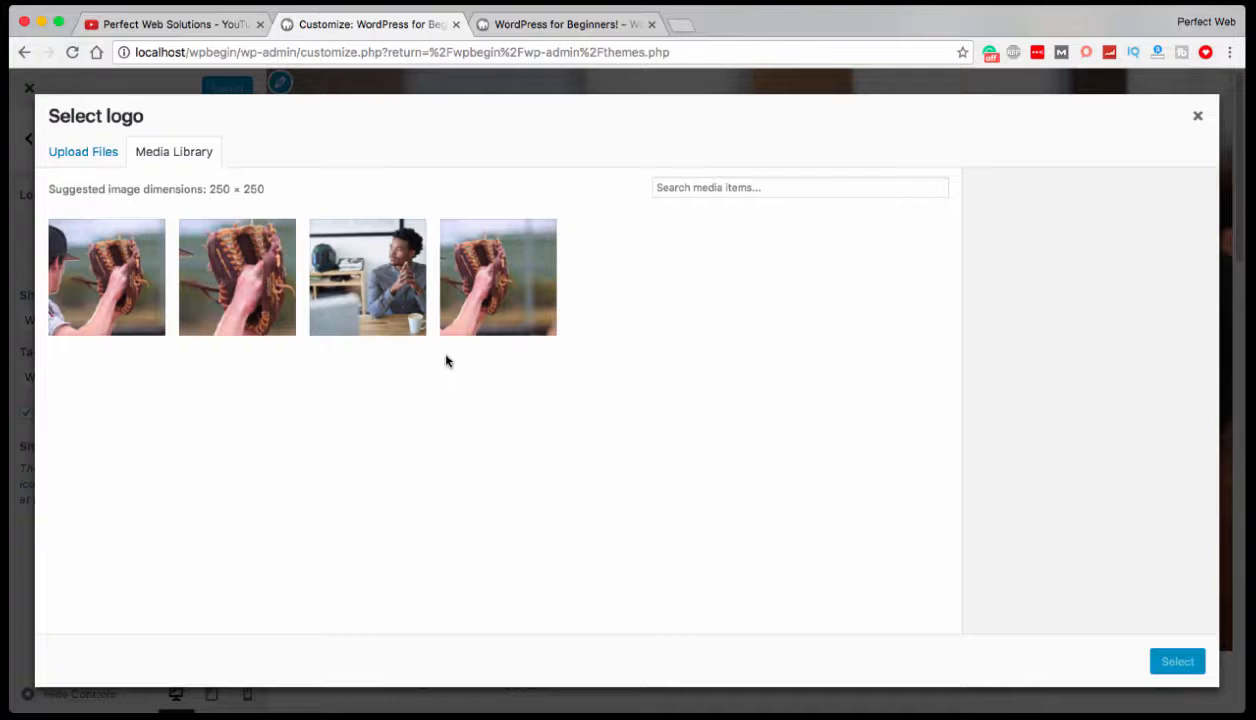
left_click(481, 305)
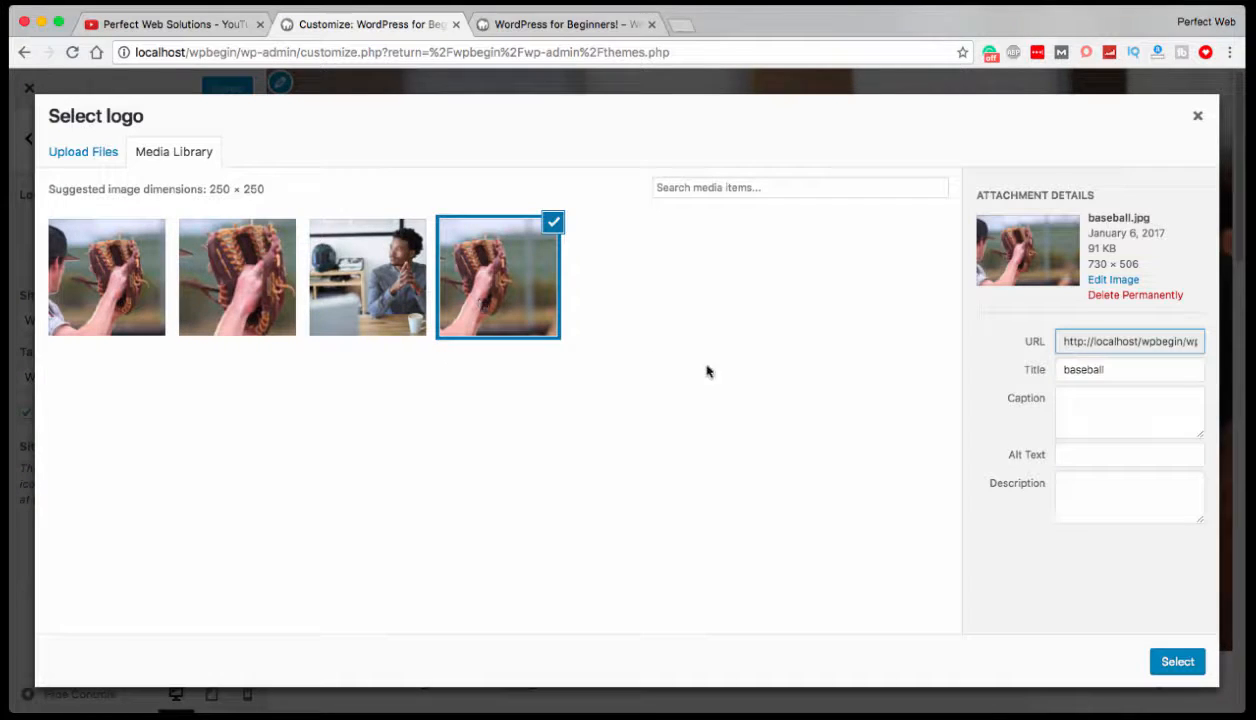
left_click(1165, 664)
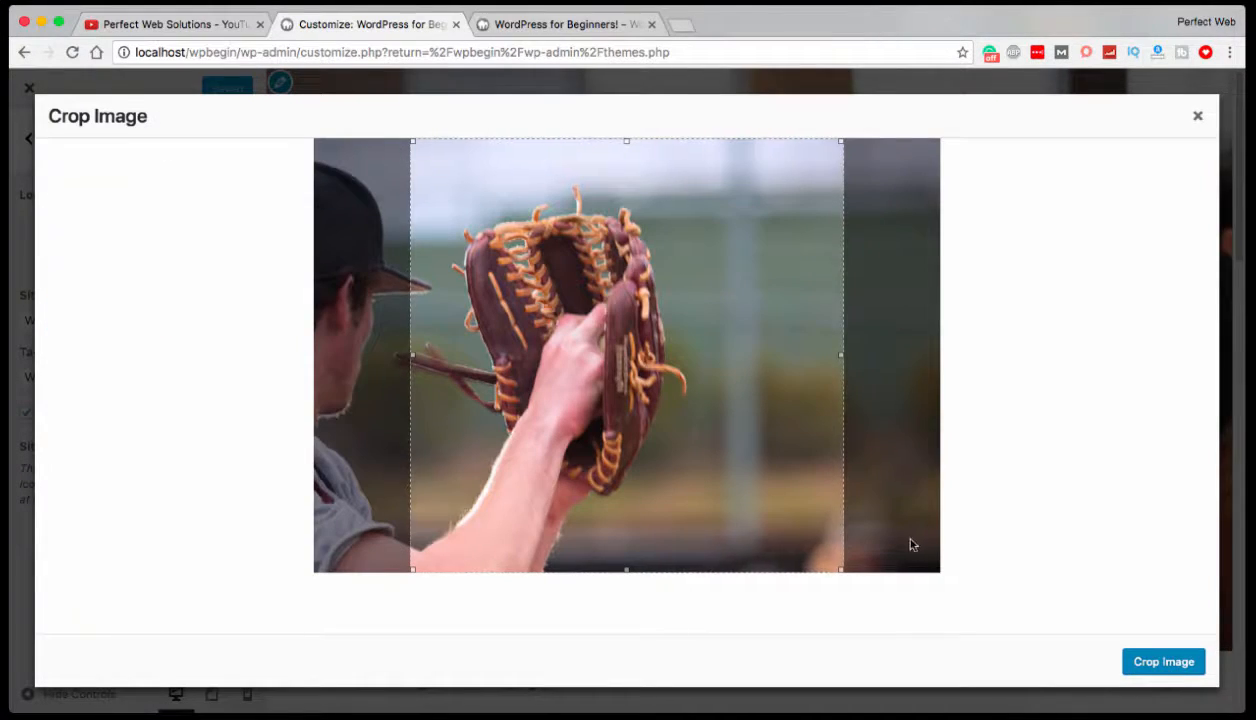
left_click_drag(842, 571, 604, 386)
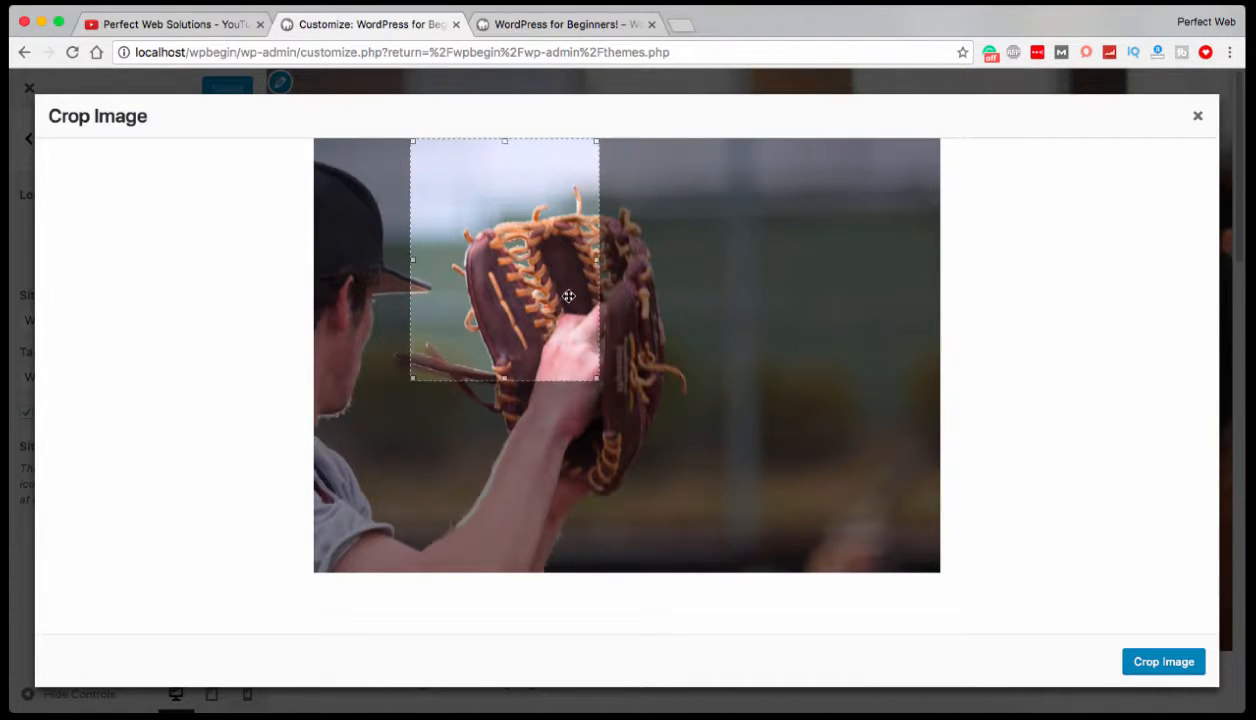
left_click_drag(552, 286, 593, 346)
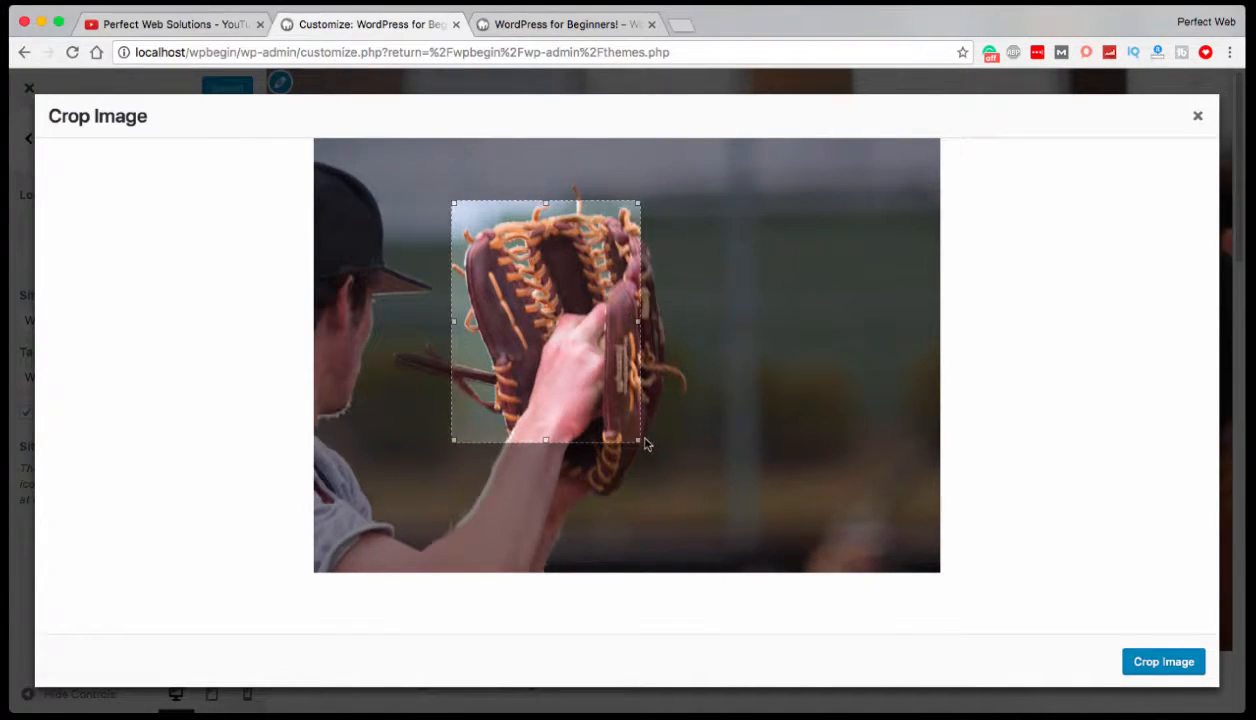
left_click_drag(641, 440, 697, 500)
left_click(1164, 668)
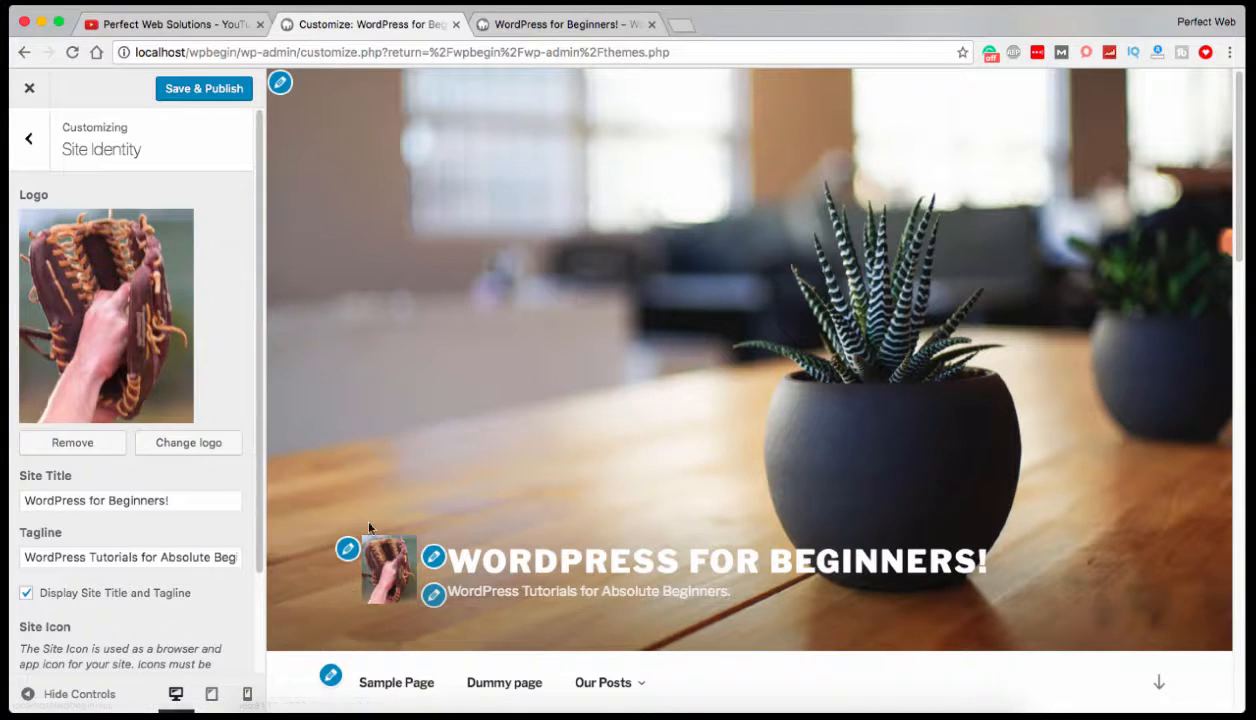
Save and publish the new logo and reload the live site to check it.
left_click(197, 90)
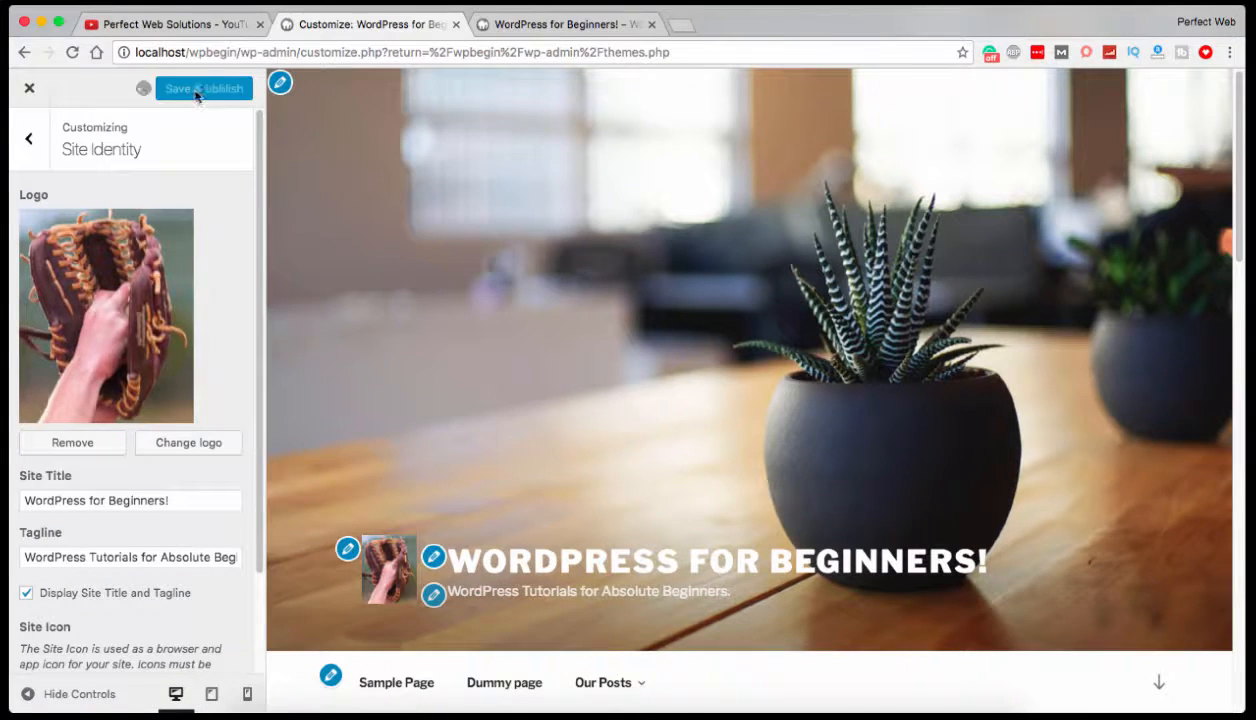
left_click(564, 24)
right_click(343, 224)
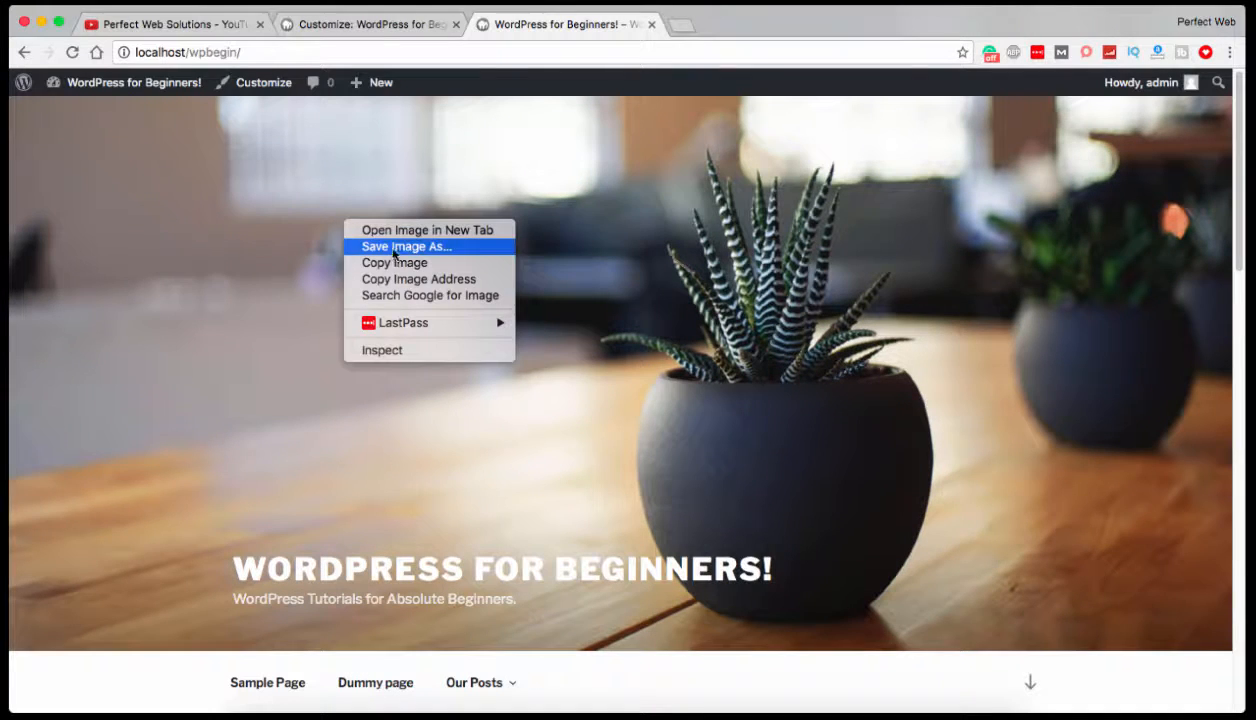
left_click(72, 53)
left_click(72, 53)
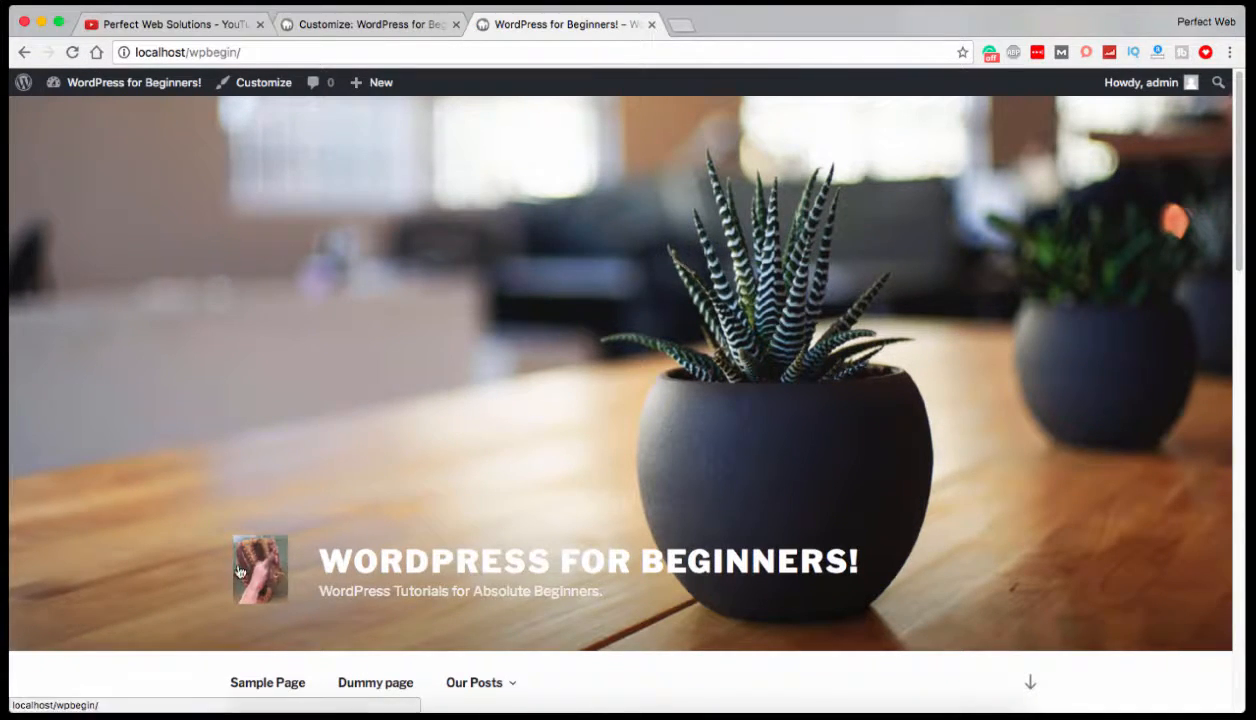
Return to the Customizer's section list and look over the home page preview down to the posts.
left_click(289, 27)
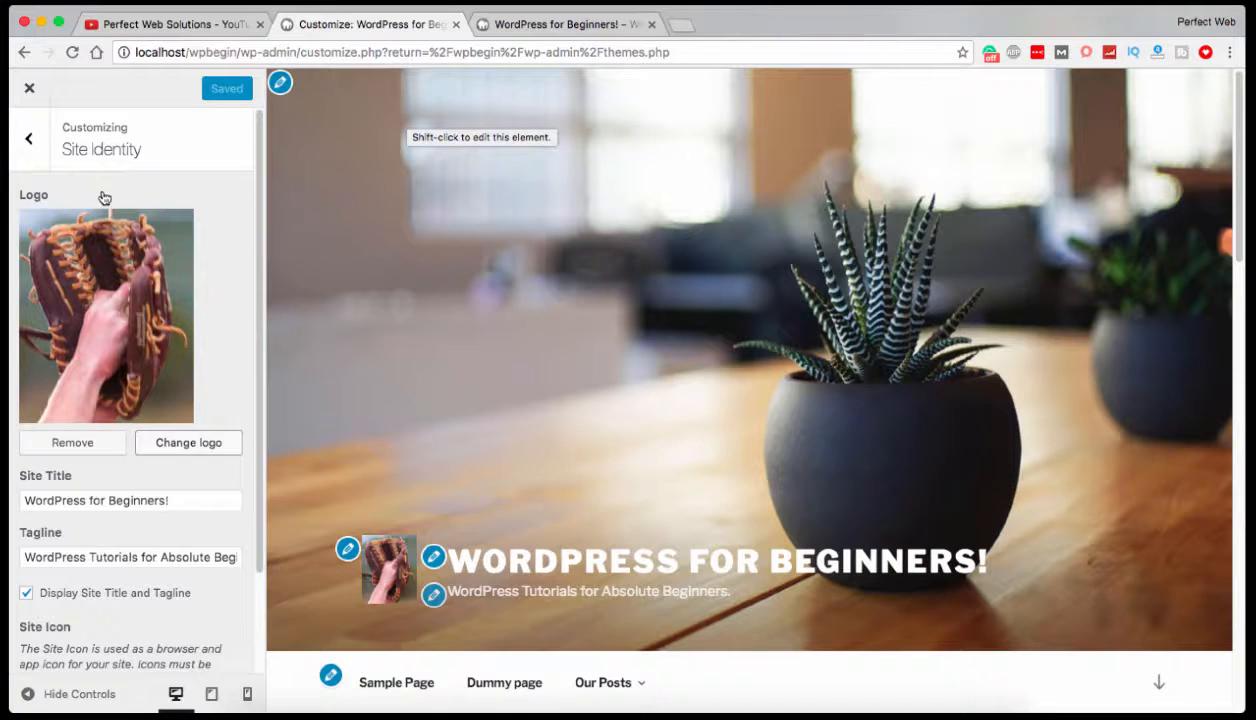
left_click(29, 150)
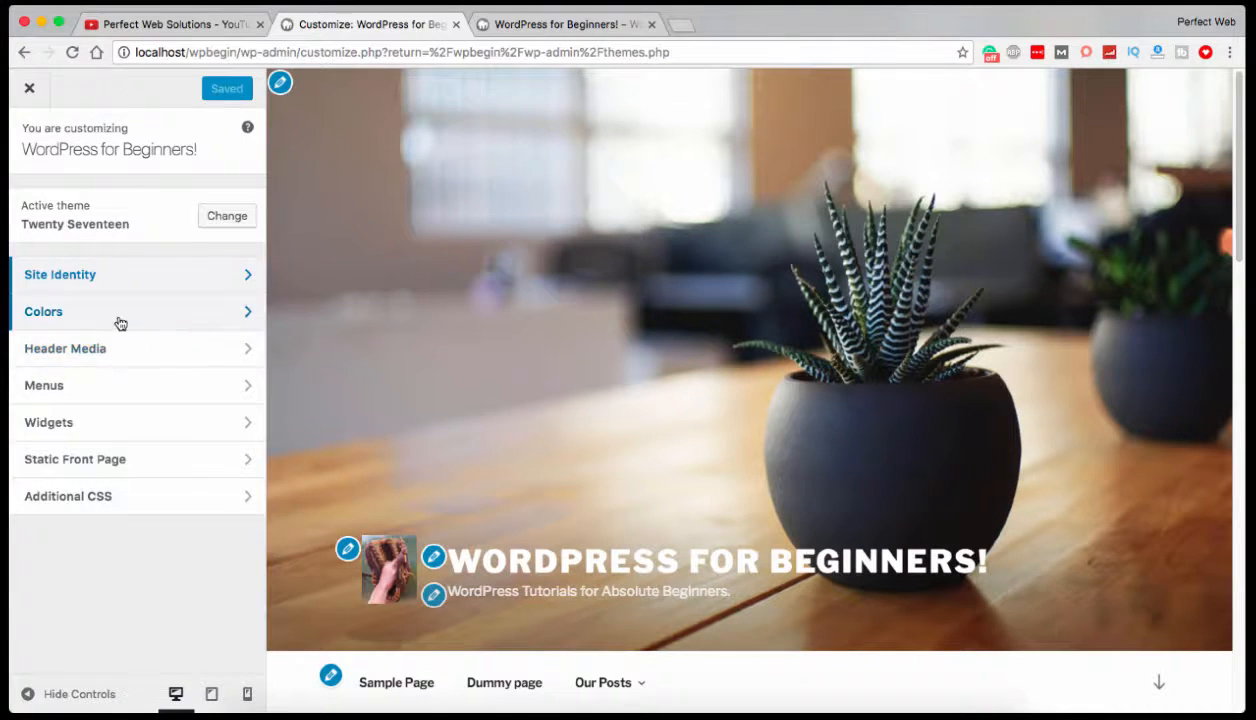
scroll(517, 461, "down", 5)
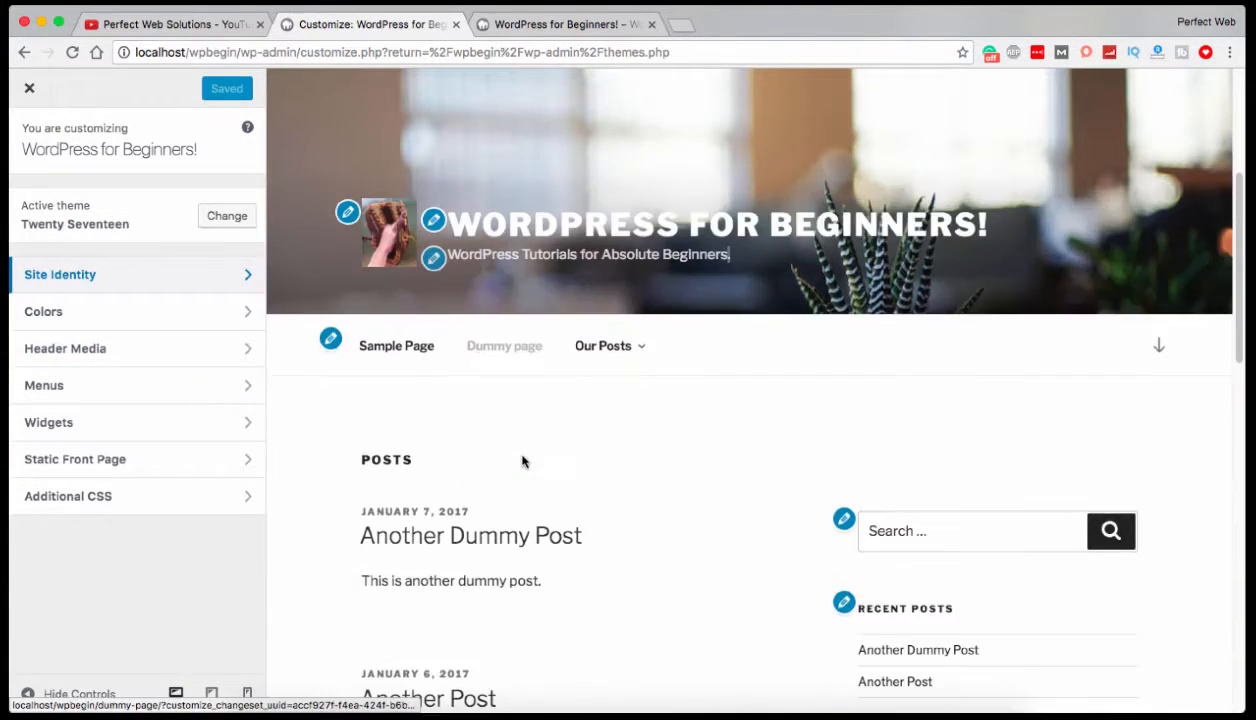
scroll(522, 461, "down", 2)
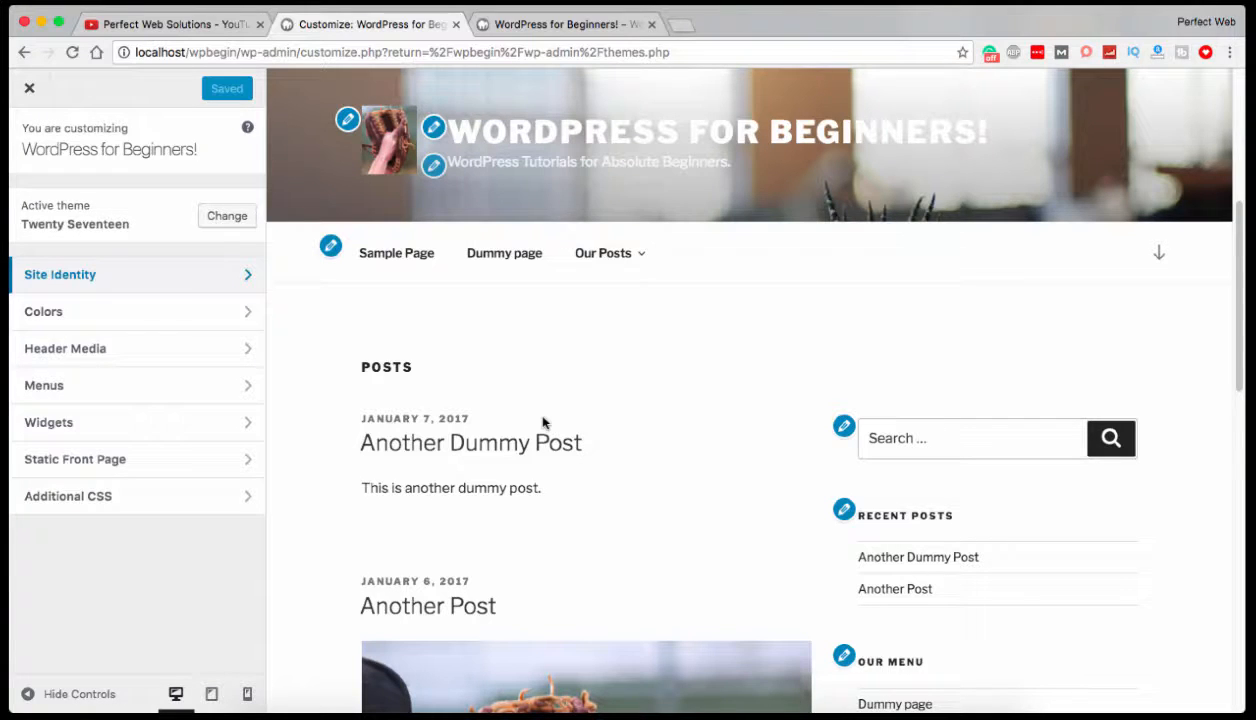
Try the Dark color scheme and the Custom one with a different hue, restore Light, and return to the section list.
left_click(208, 318)
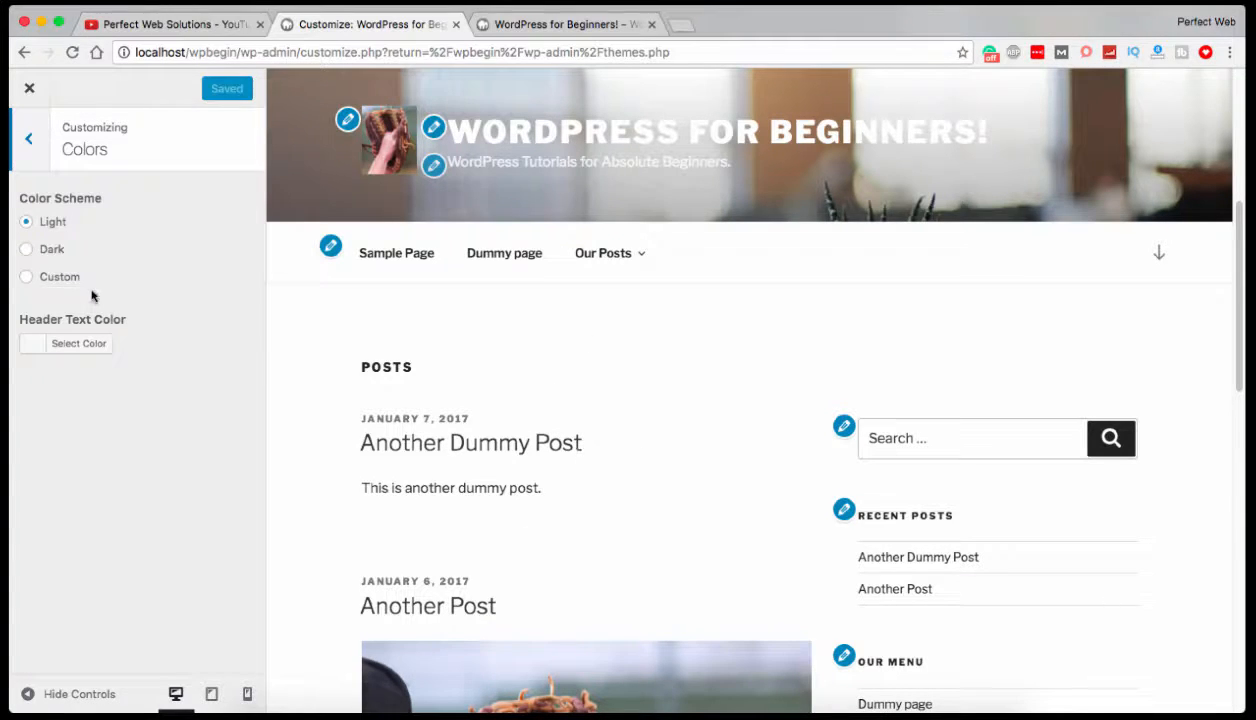
left_click(40, 250)
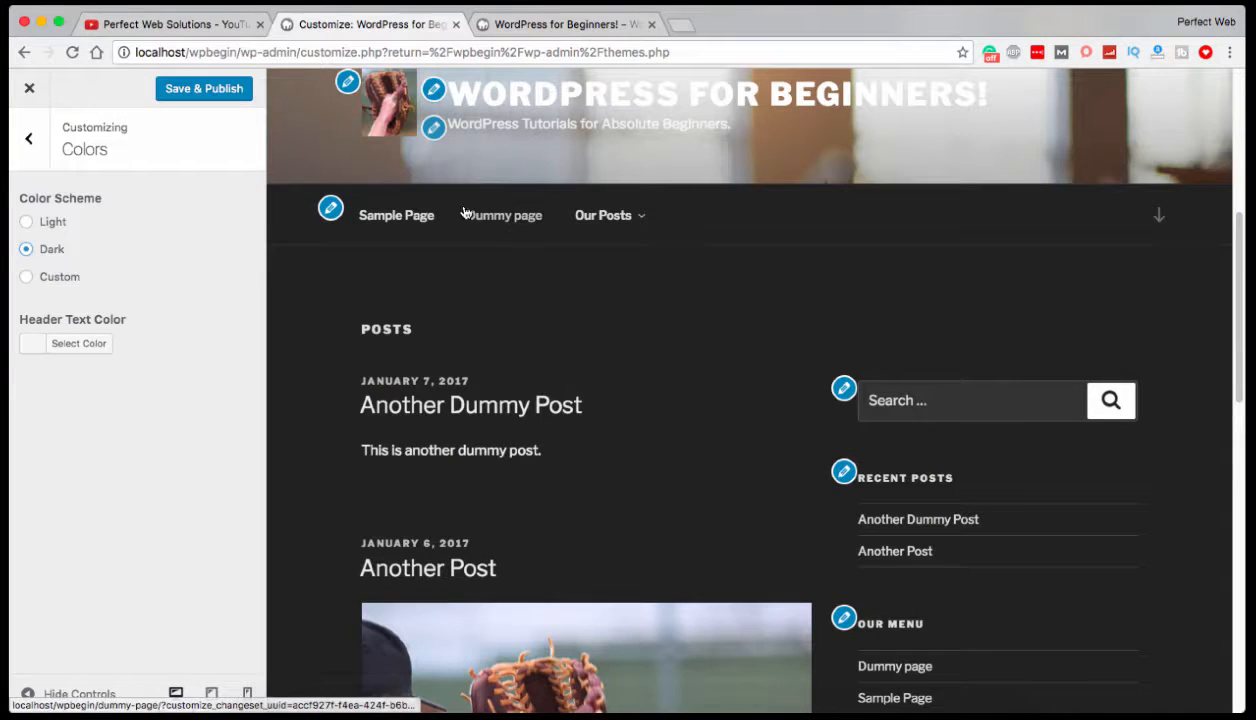
mouse_move(614, 222)
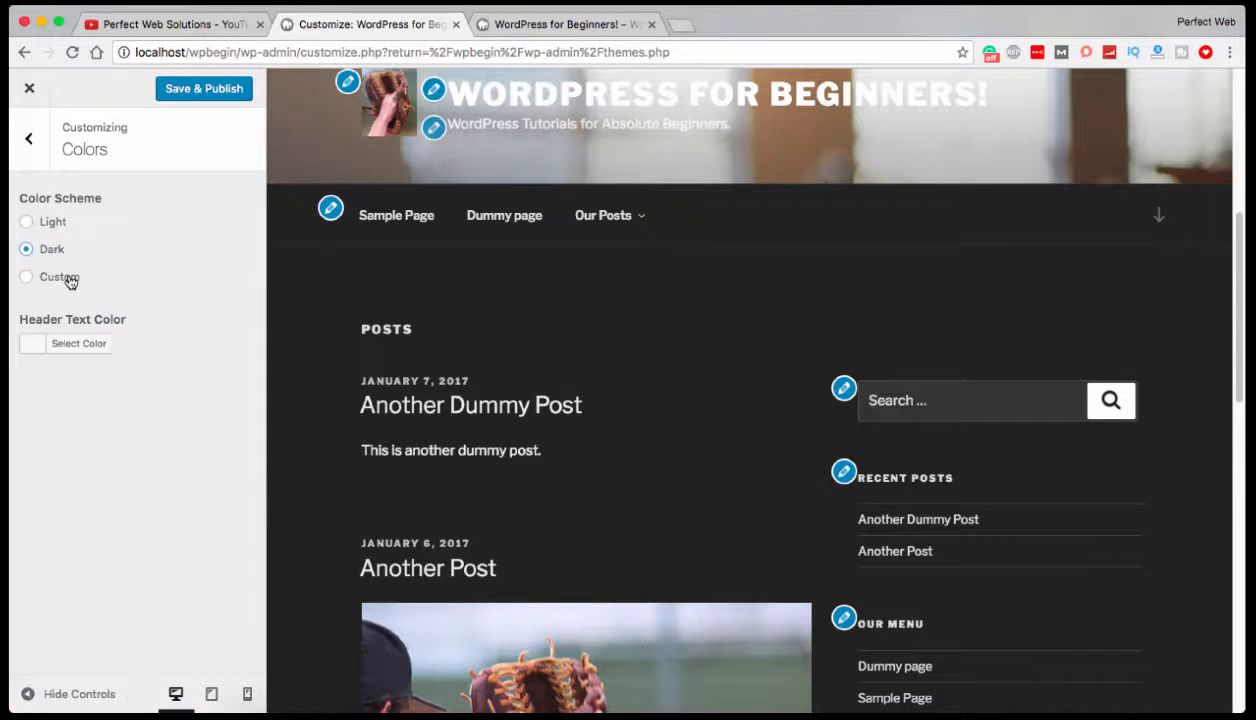
left_click(27, 277)
left_click_drag(24, 328, 44, 349)
left_click(26, 222)
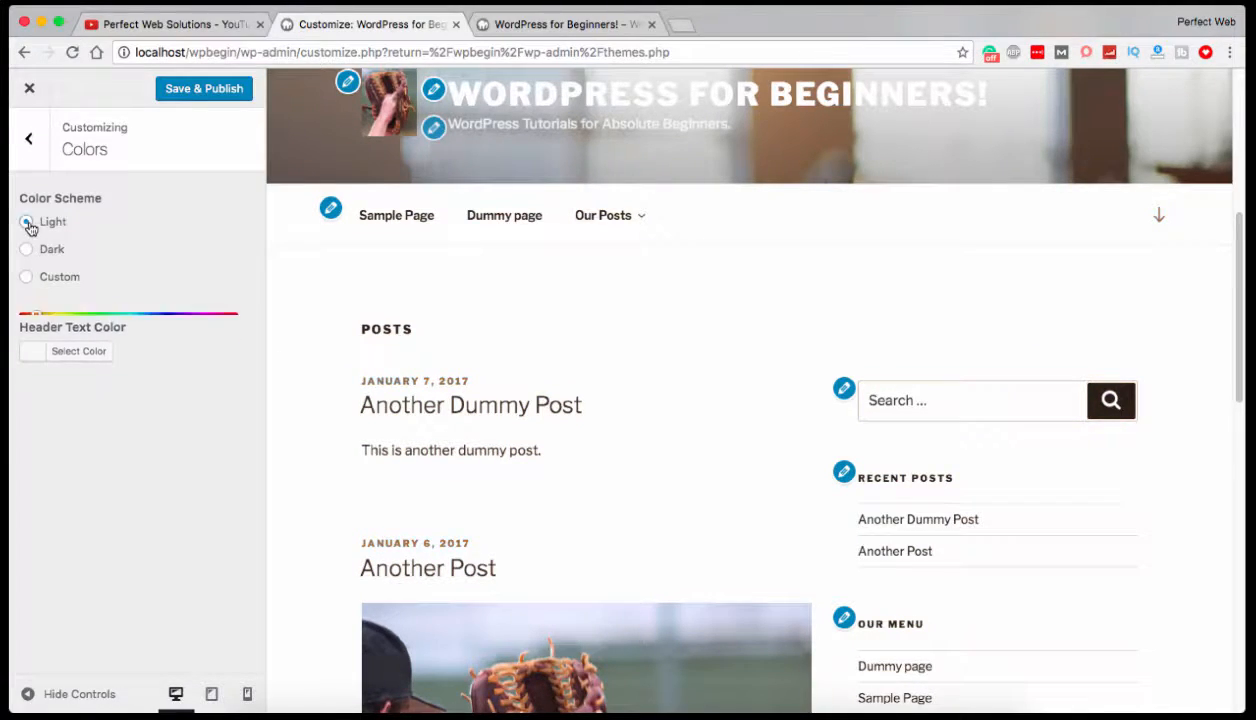
left_click(34, 137)
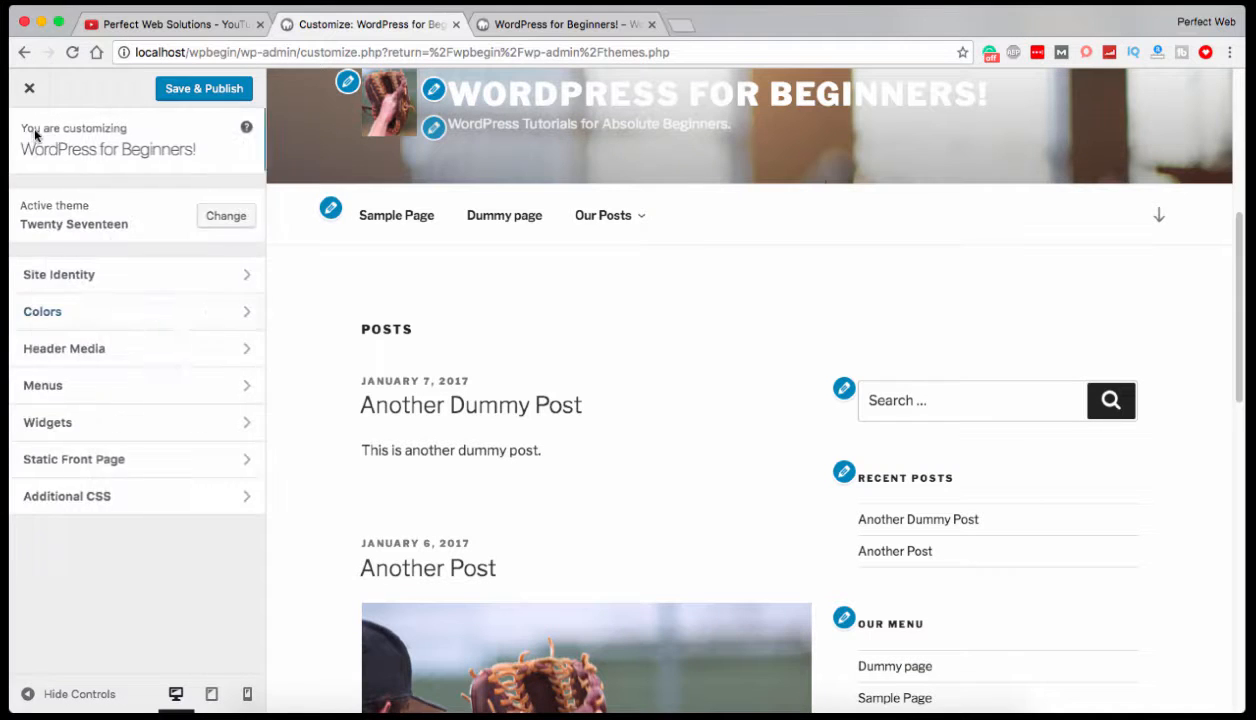
Open the Header Media settings and choose the suggested potted plant picture as the current header image.
left_click(92, 358)
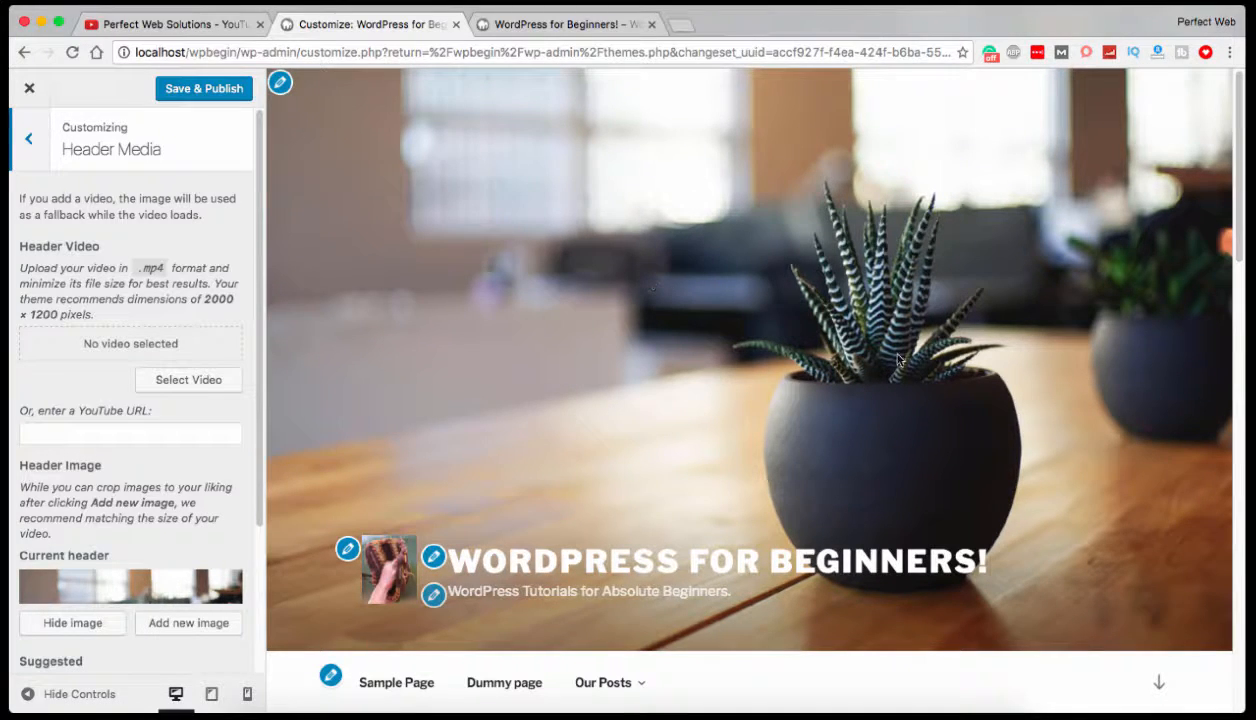
scroll(84, 346, "down", 4)
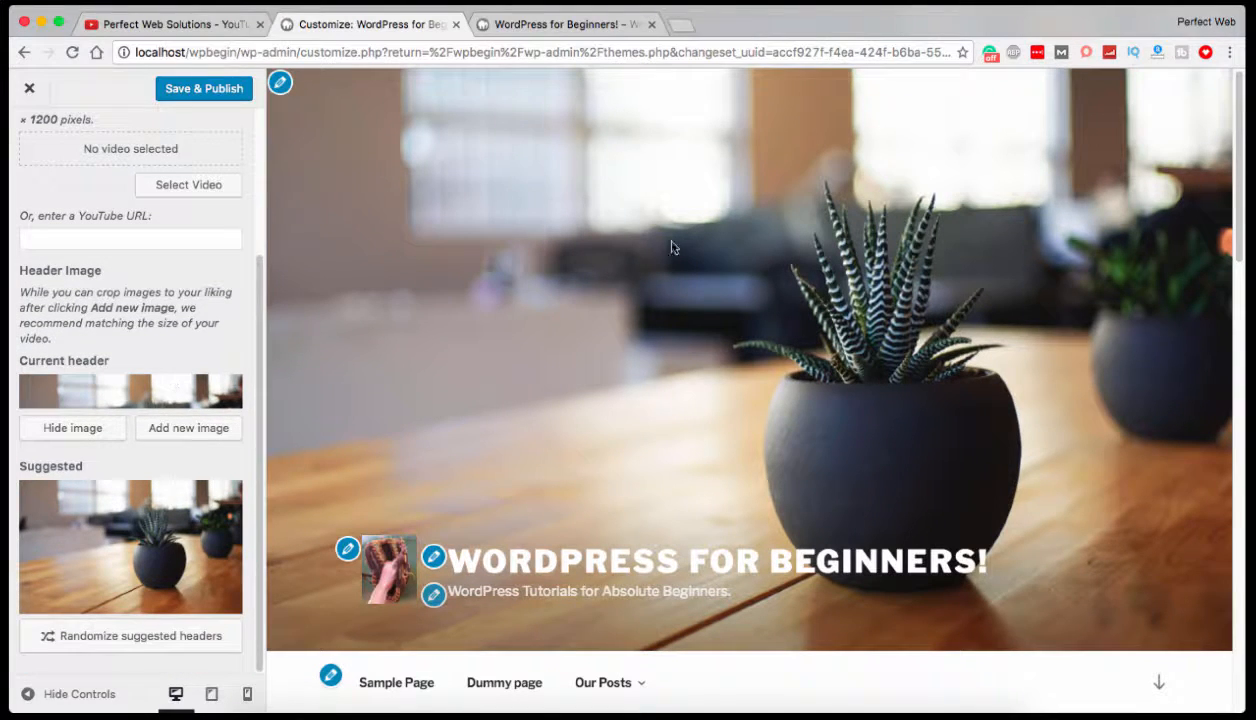
left_click(96, 548)
Add coffee.jpg from the media library as the new header image, extending the crop area to cover the full picture.
scroll(158, 533, "down", 2)
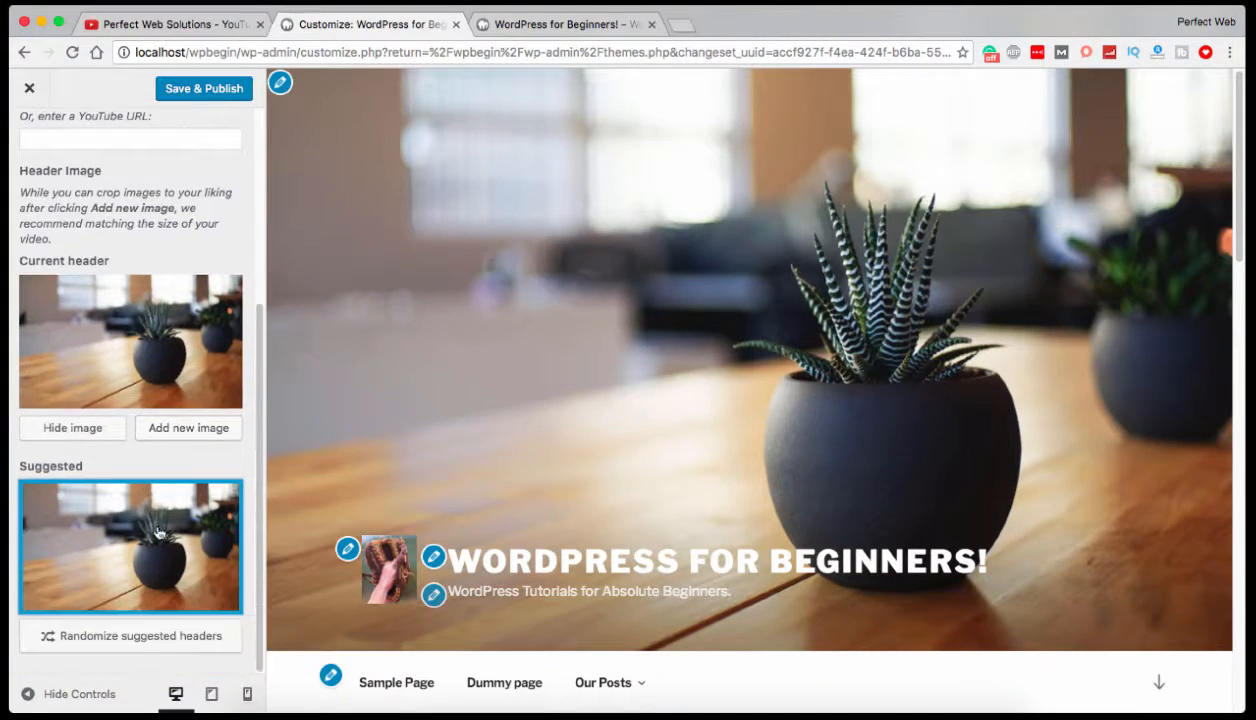
left_click(174, 433)
left_click(365, 268)
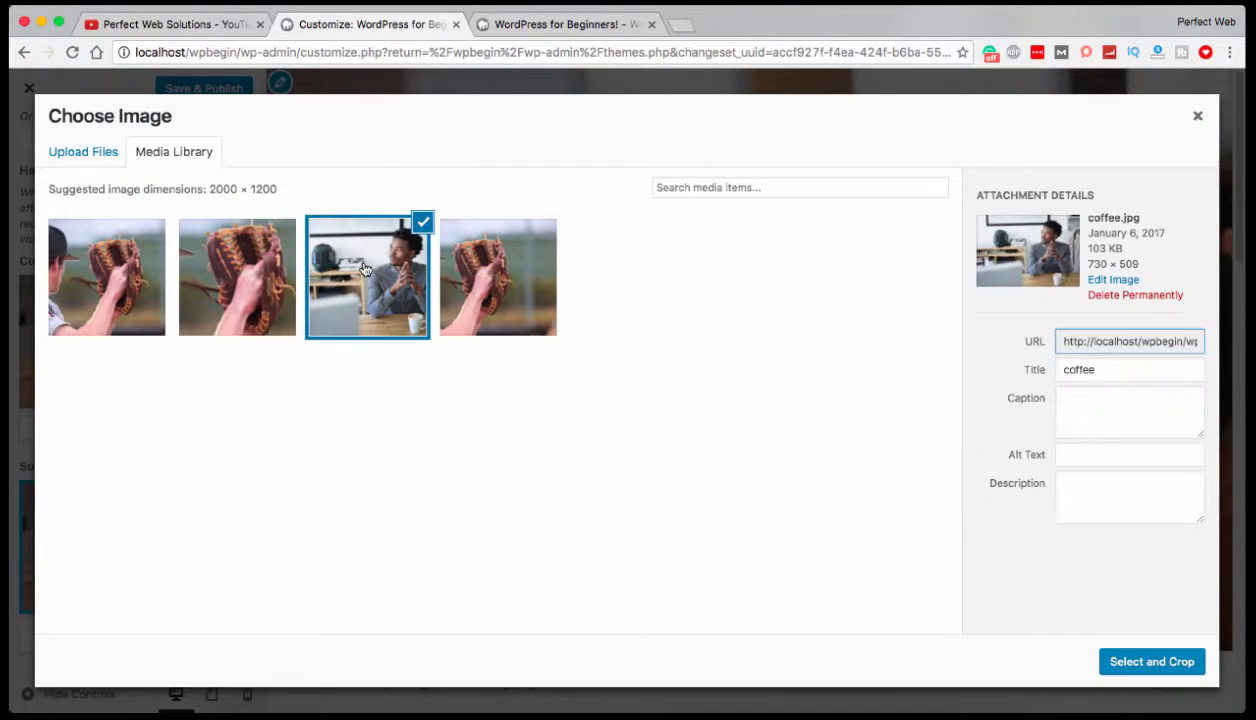
left_click(1141, 657)
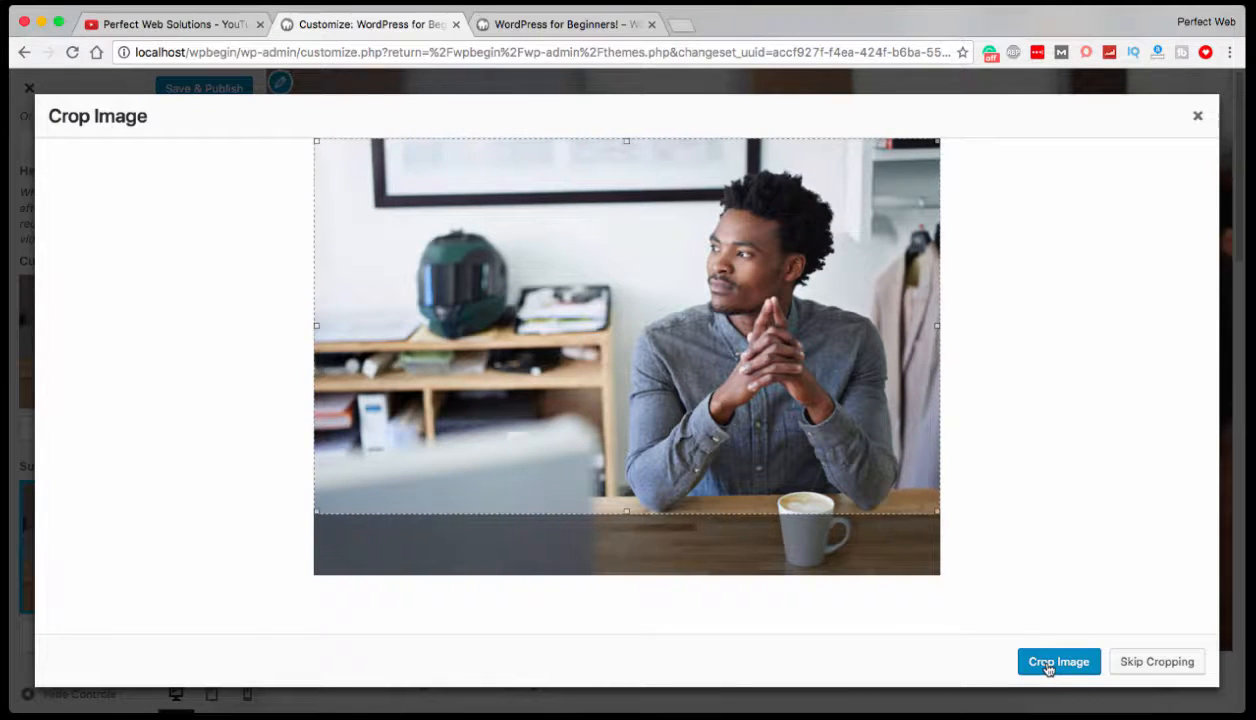
left_click_drag(686, 480, 692, 517)
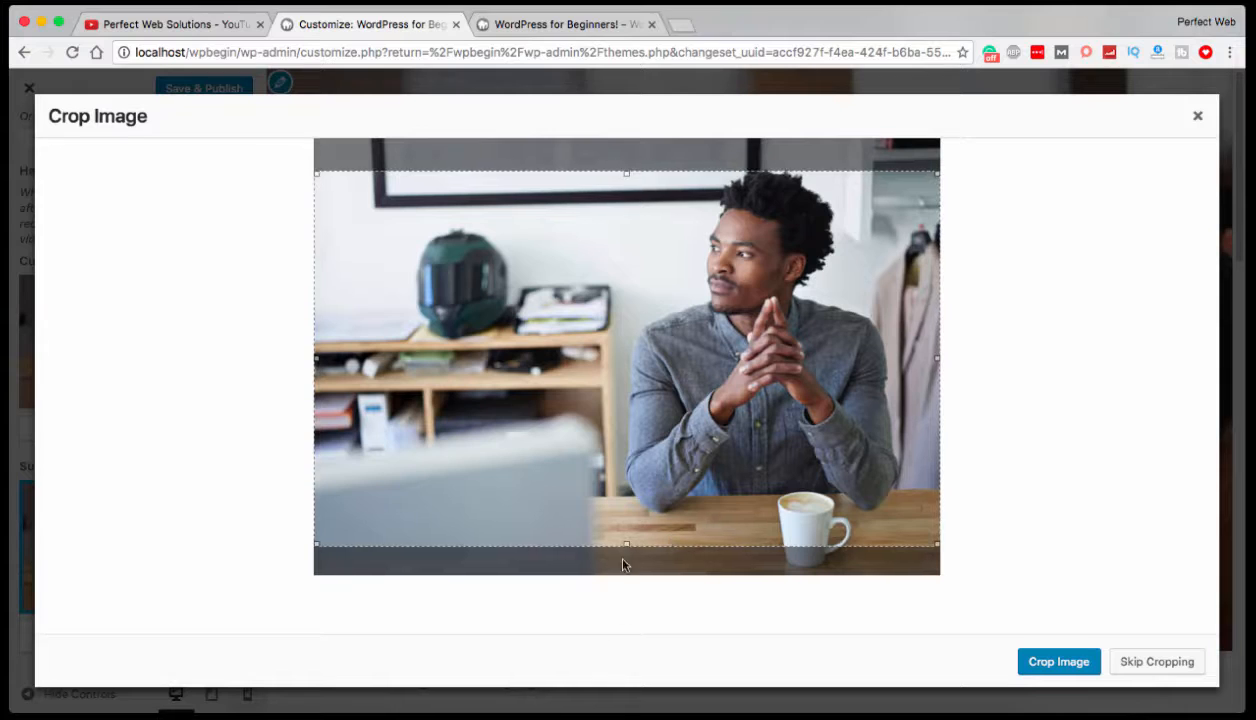
left_click_drag(627, 546, 627, 580)
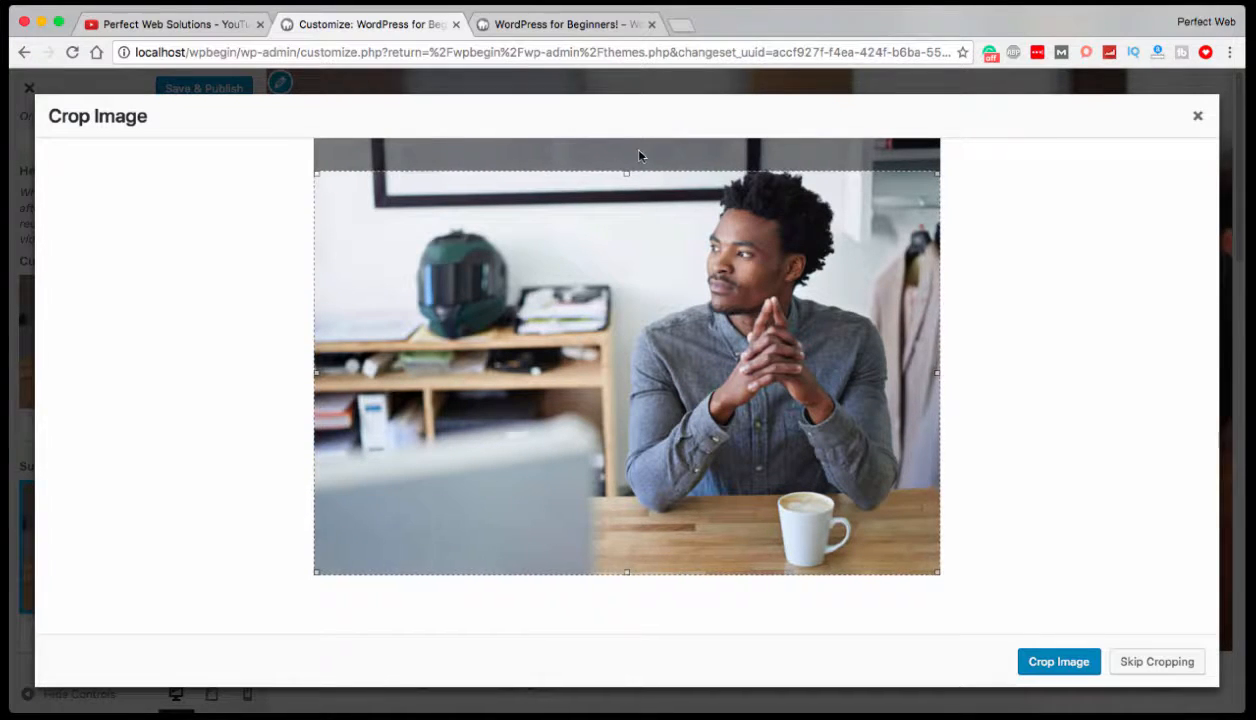
left_click_drag(627, 172, 622, 133)
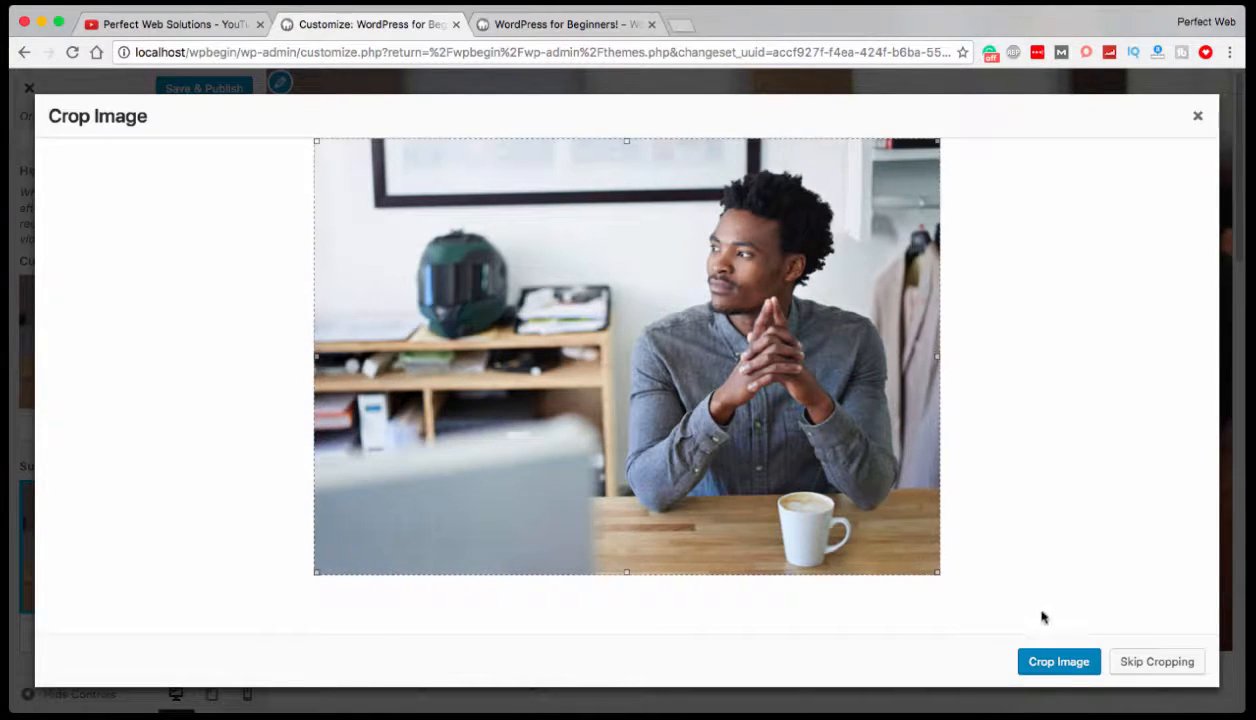
left_click(1046, 665)
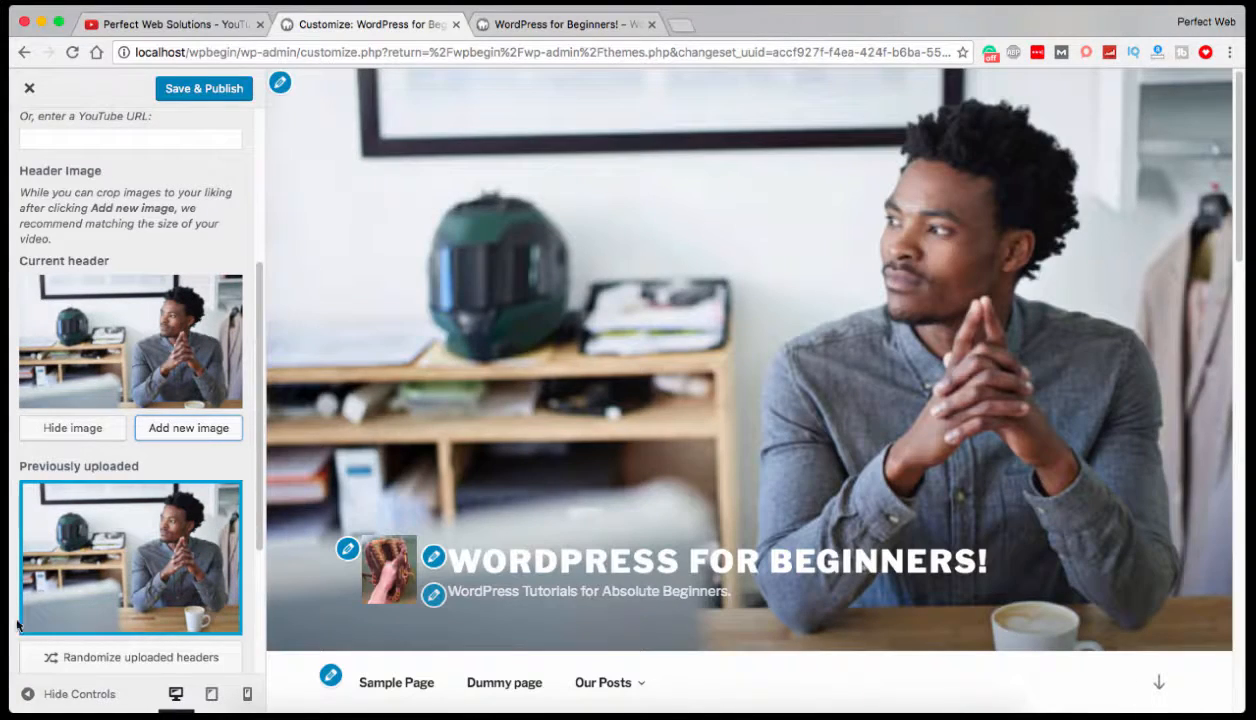
Hide the header image, select cropped-baseball-1.jpg in the media library, and leave without using it.
scroll(200, 590, "down", 1)
left_click(80, 398)
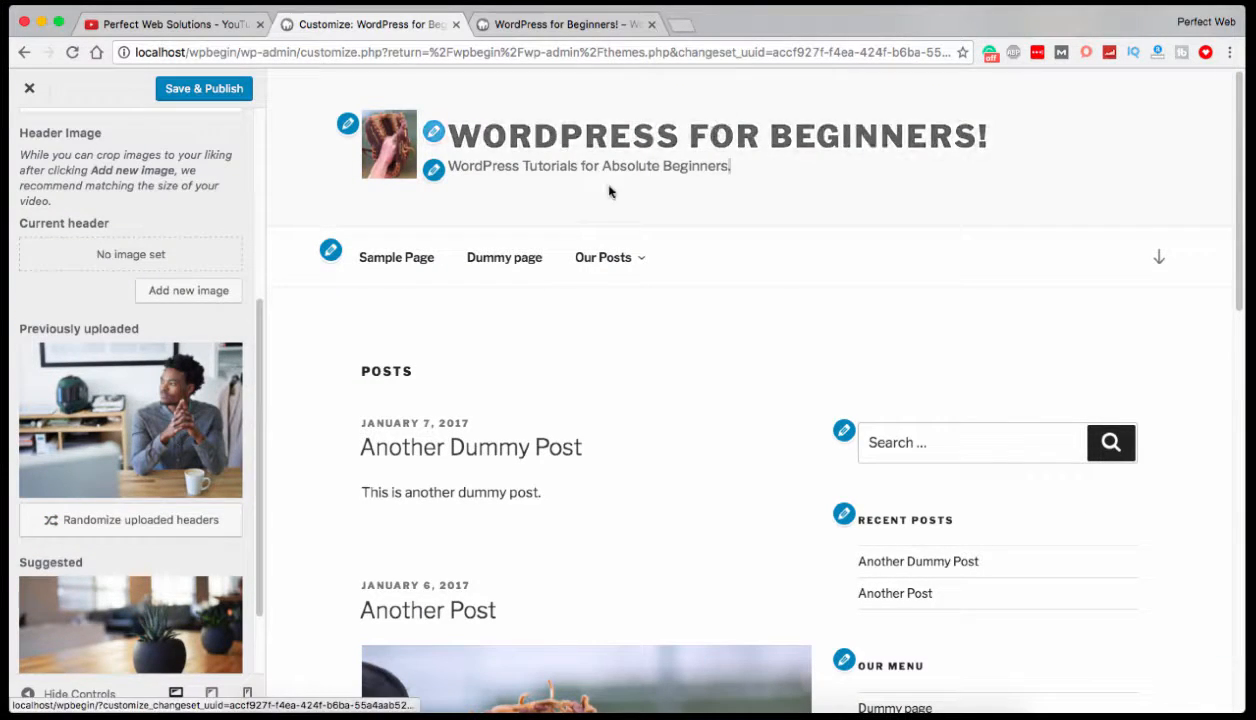
left_click(218, 287)
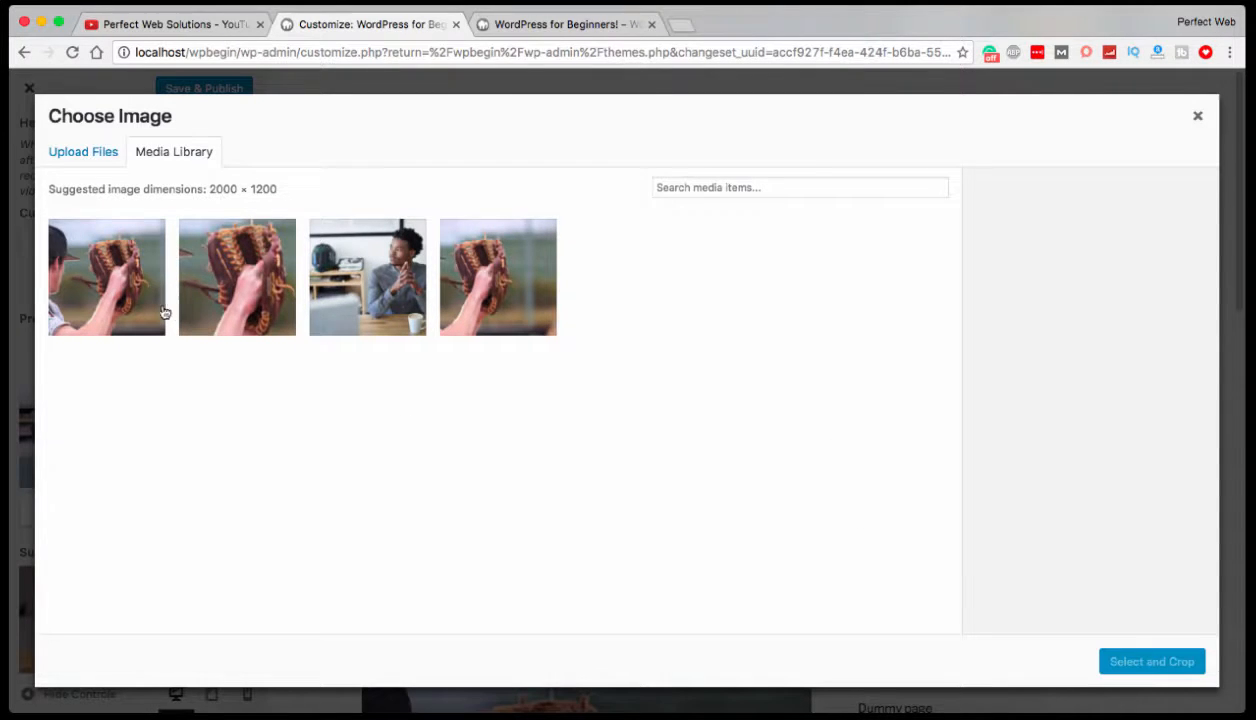
left_click(84, 289)
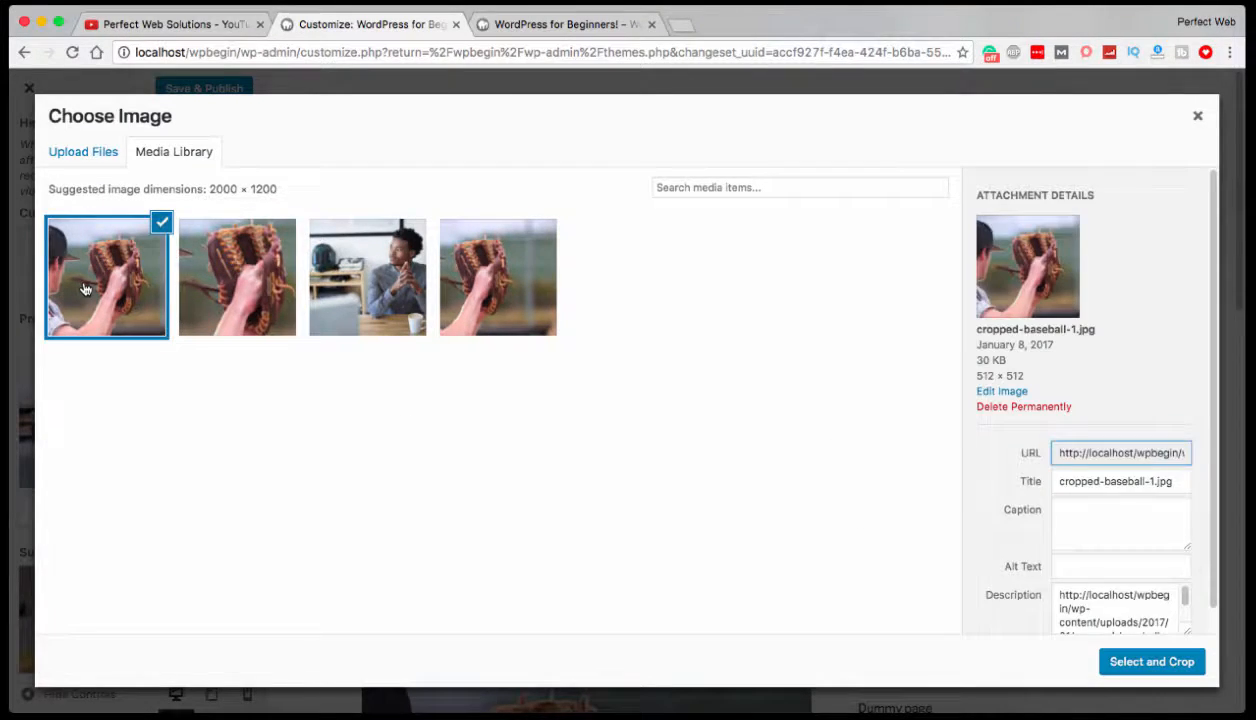
left_click(1197, 115)
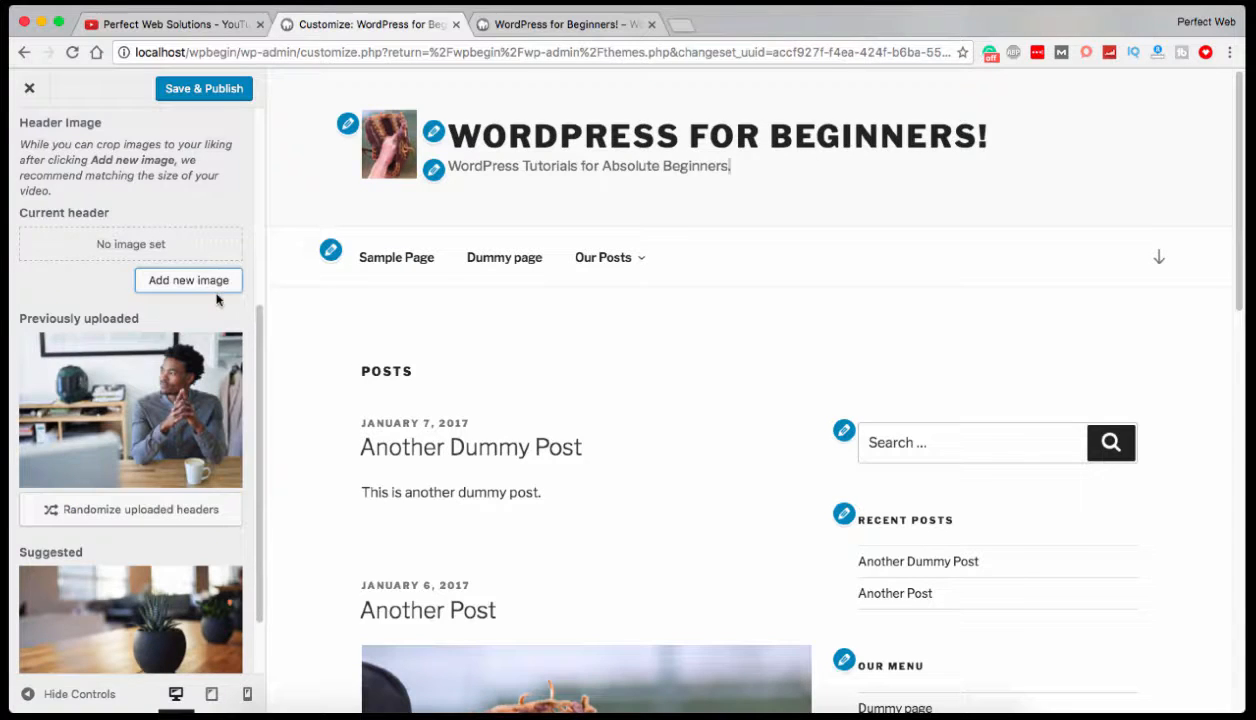
Try randomizing the uploaded headers, set the suggested potted plant picture as the header, and save and publish.
scroll(218, 282, "down", 2)
left_click(178, 424)
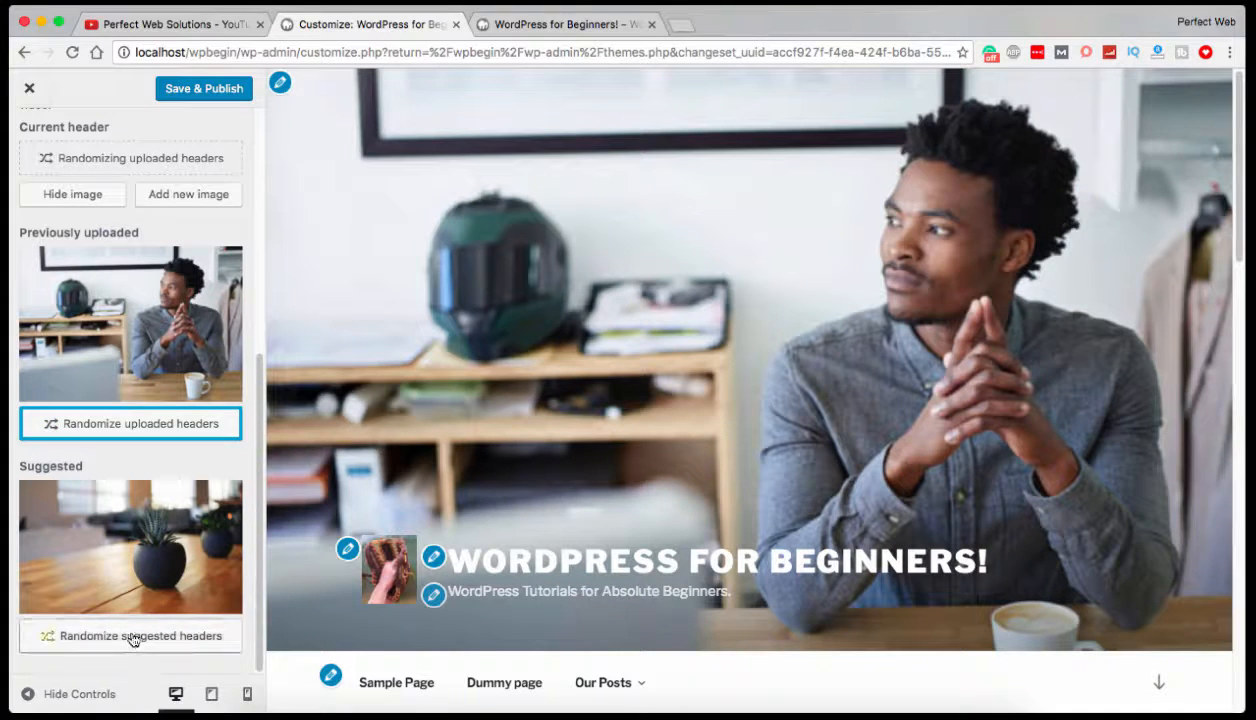
left_click(133, 525)
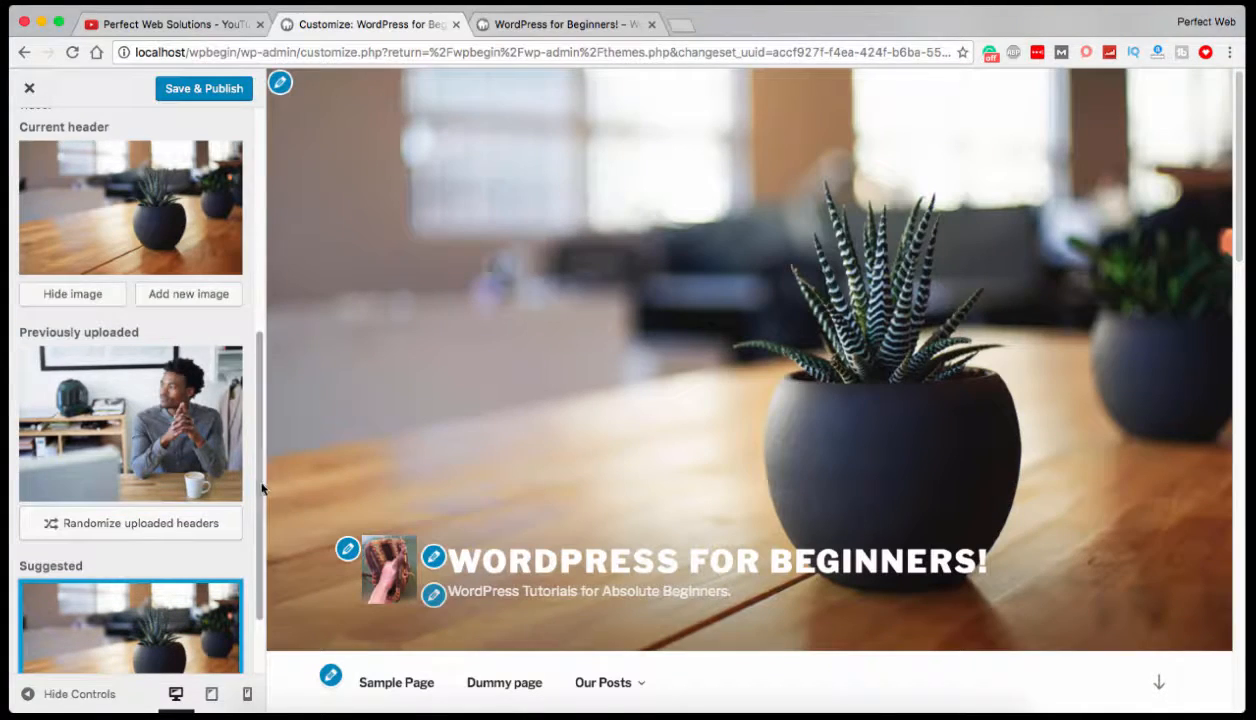
scroll(490, 407, "down", 4)
scroll(490, 407, "up", 4)
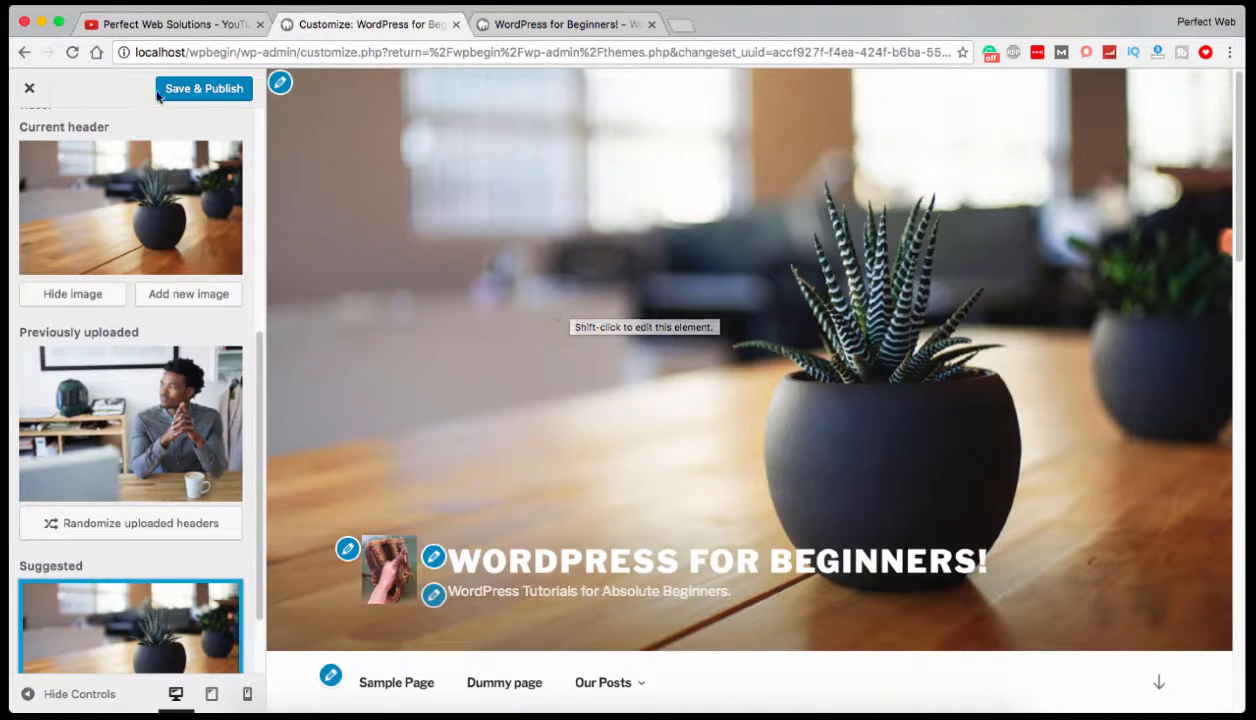
left_click(218, 91)
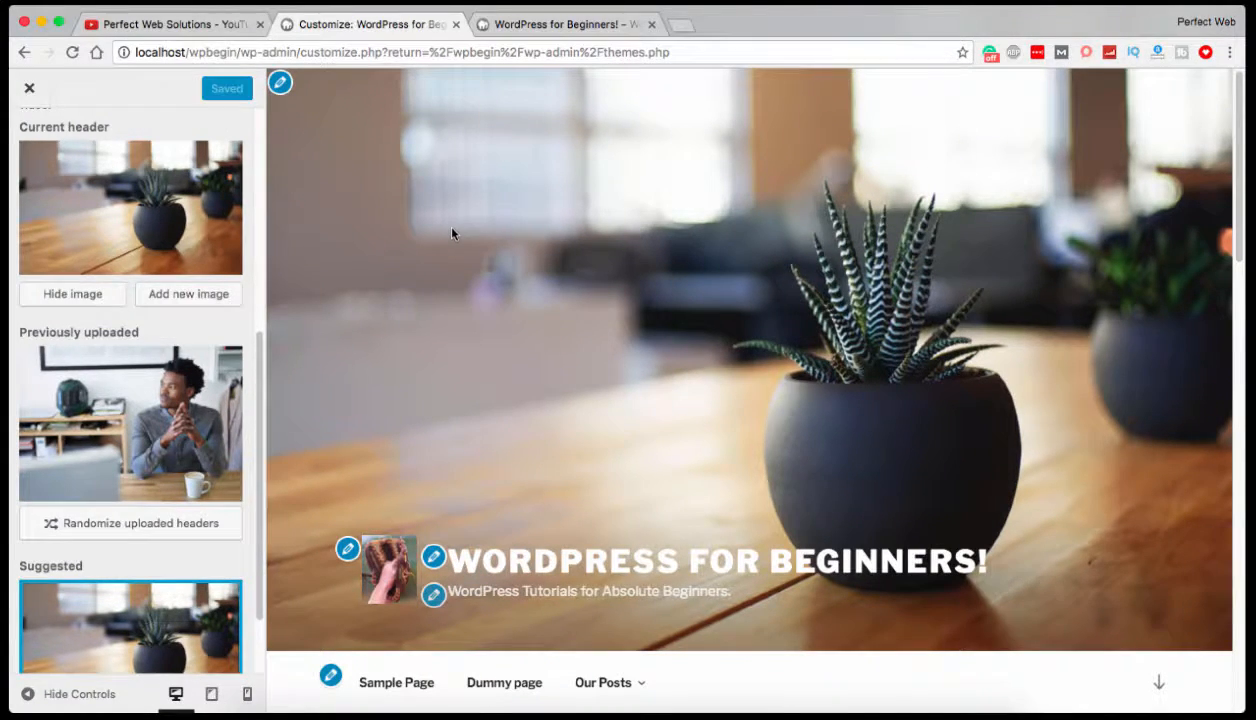
Look over the home page preview, view the Menus settings, and return to the Customizer's section list.
scroll(452, 234, "down", 4)
scroll(46, 152, "up", 2)
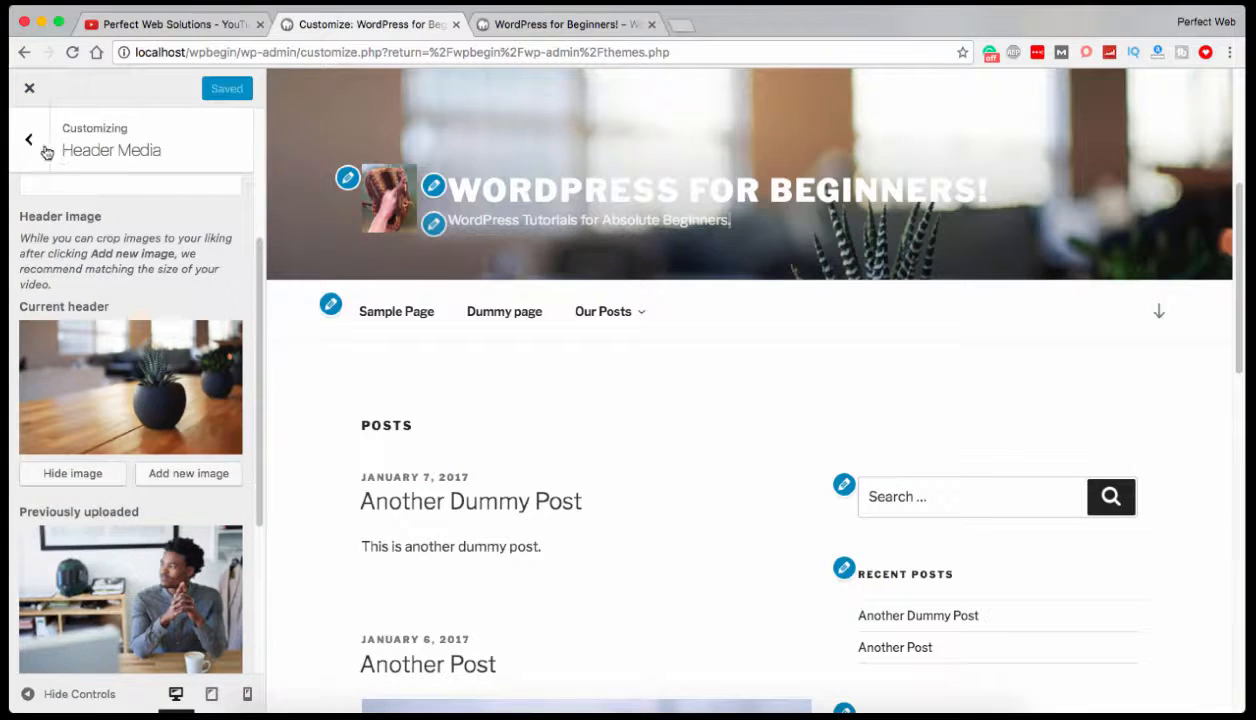
left_click(31, 146)
left_click(87, 384)
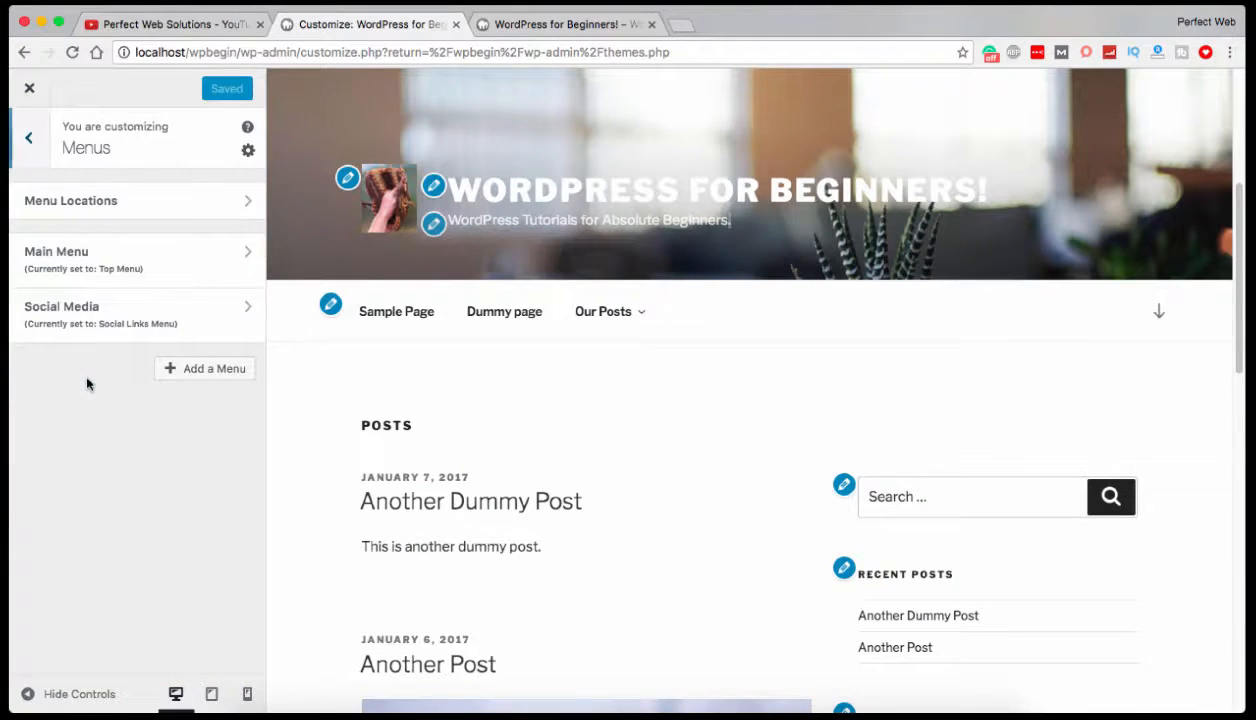
left_click(32, 152)
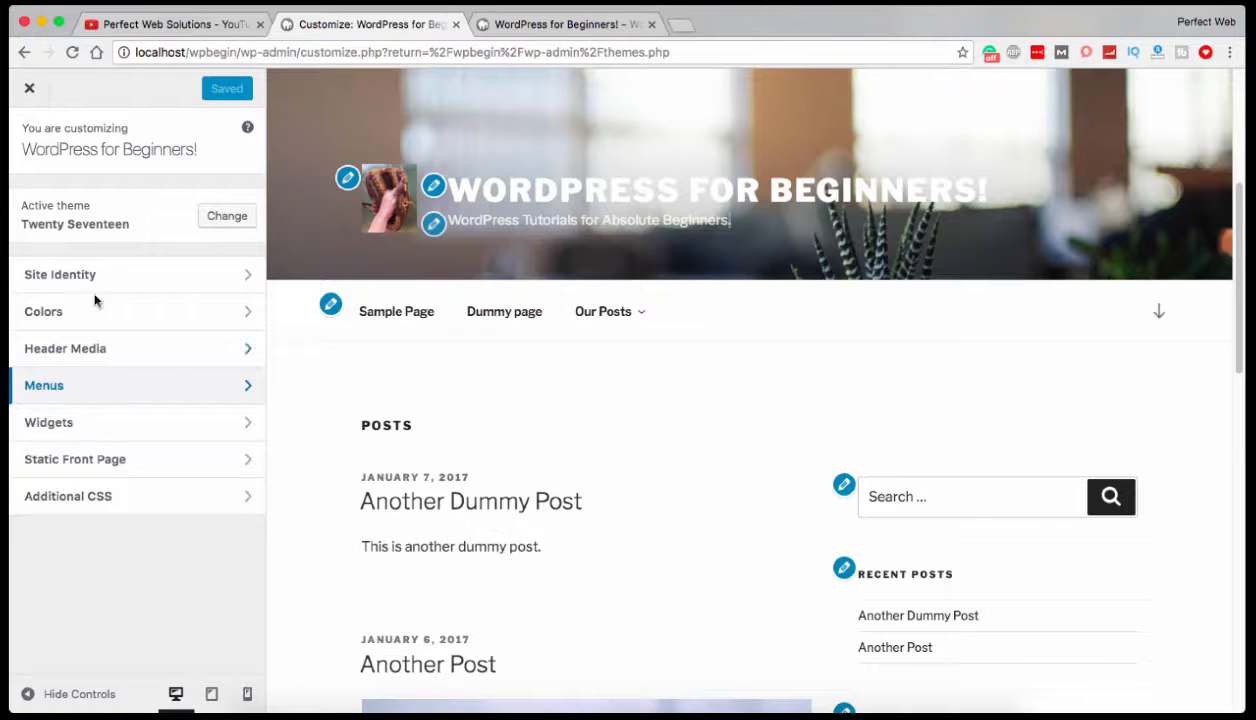
Leave the Customizer, activate the Twenty Fifteen theme, and open the Customizer for it.
left_click(22, 90)
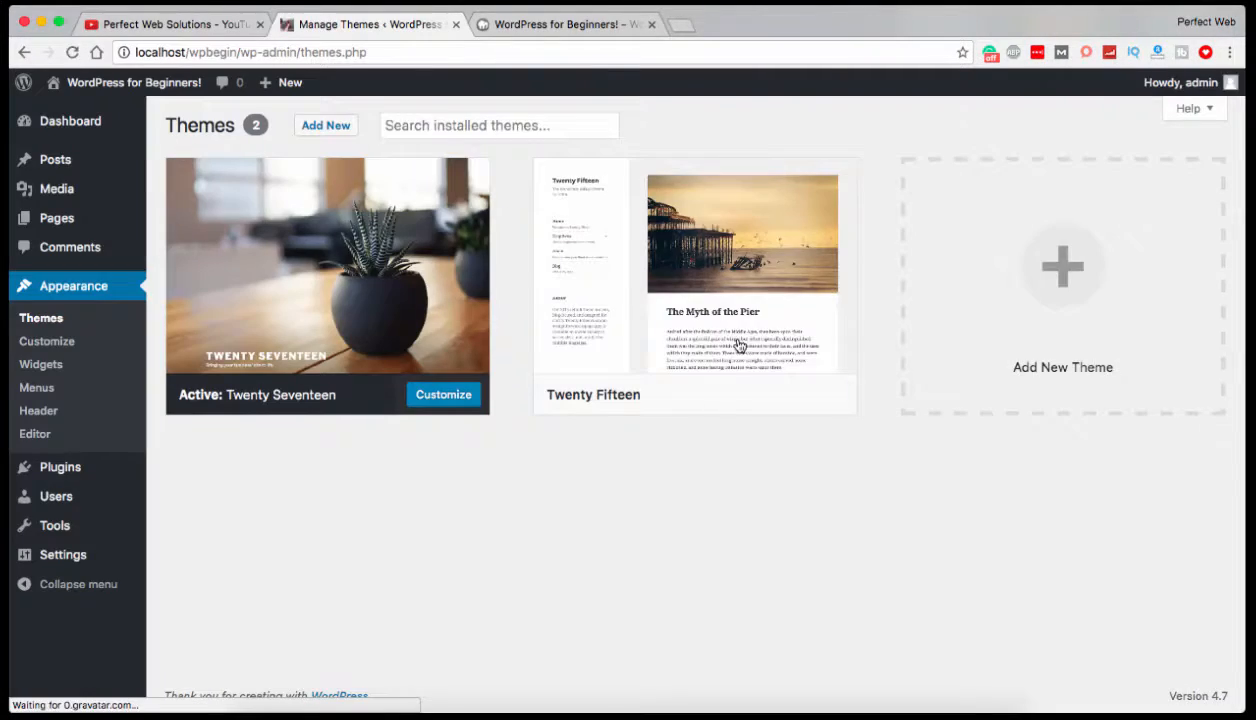
left_click(721, 398)
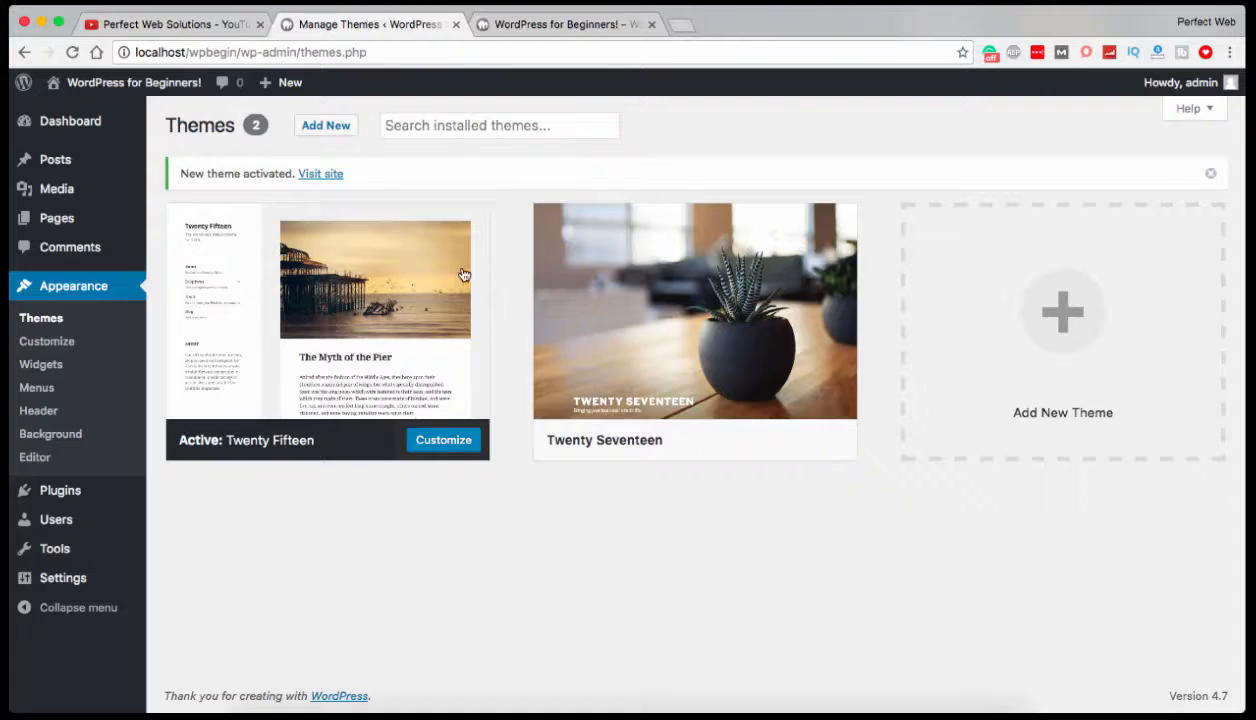
left_click(63, 343)
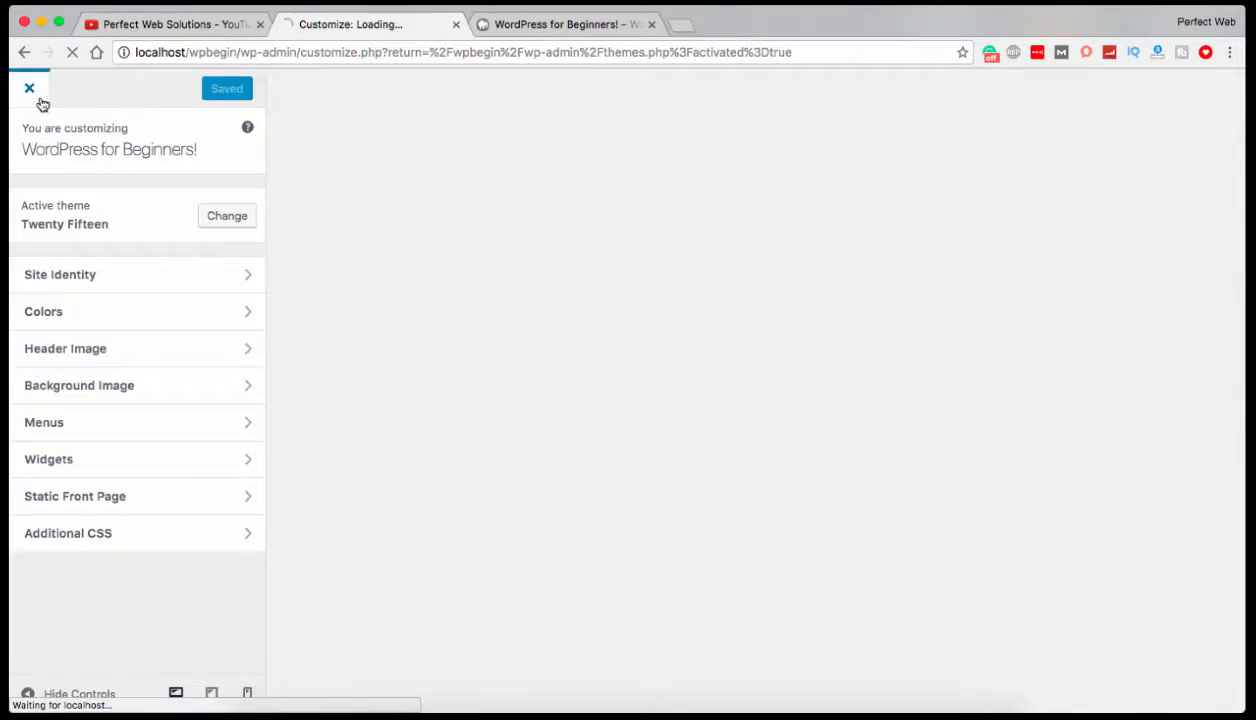
left_click(43, 104)
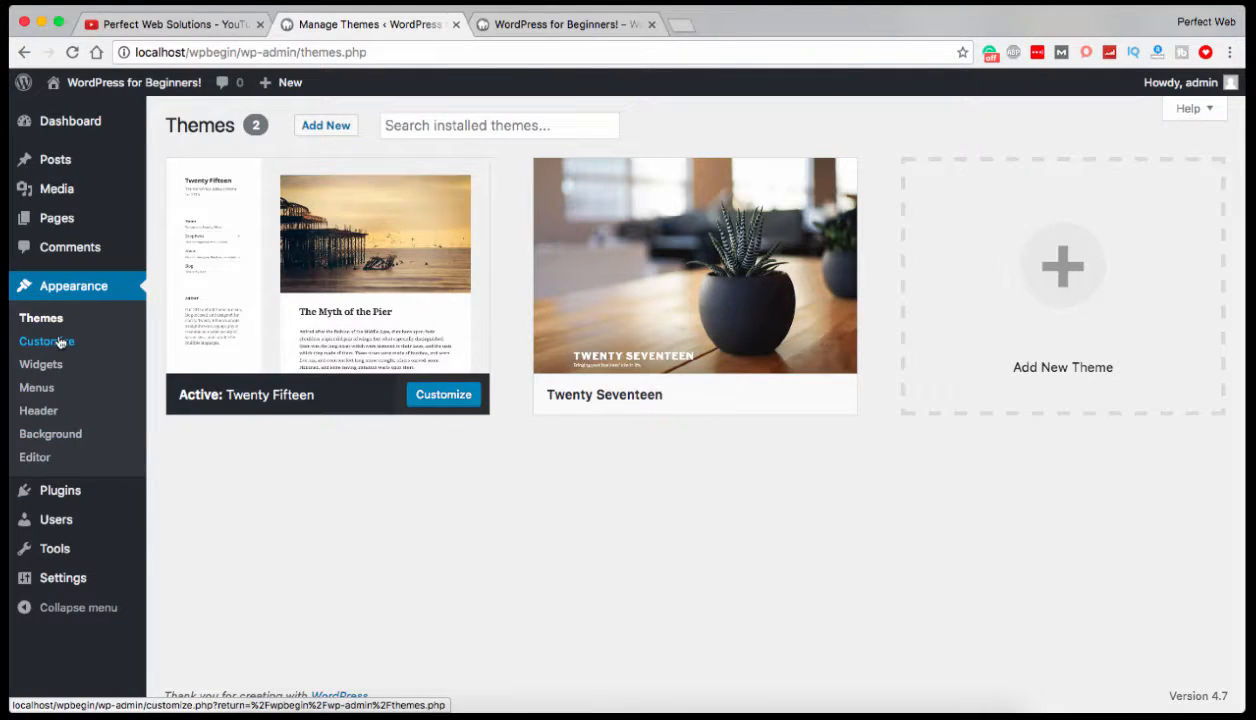
mouse_move(366, 395)
left_click(440, 398)
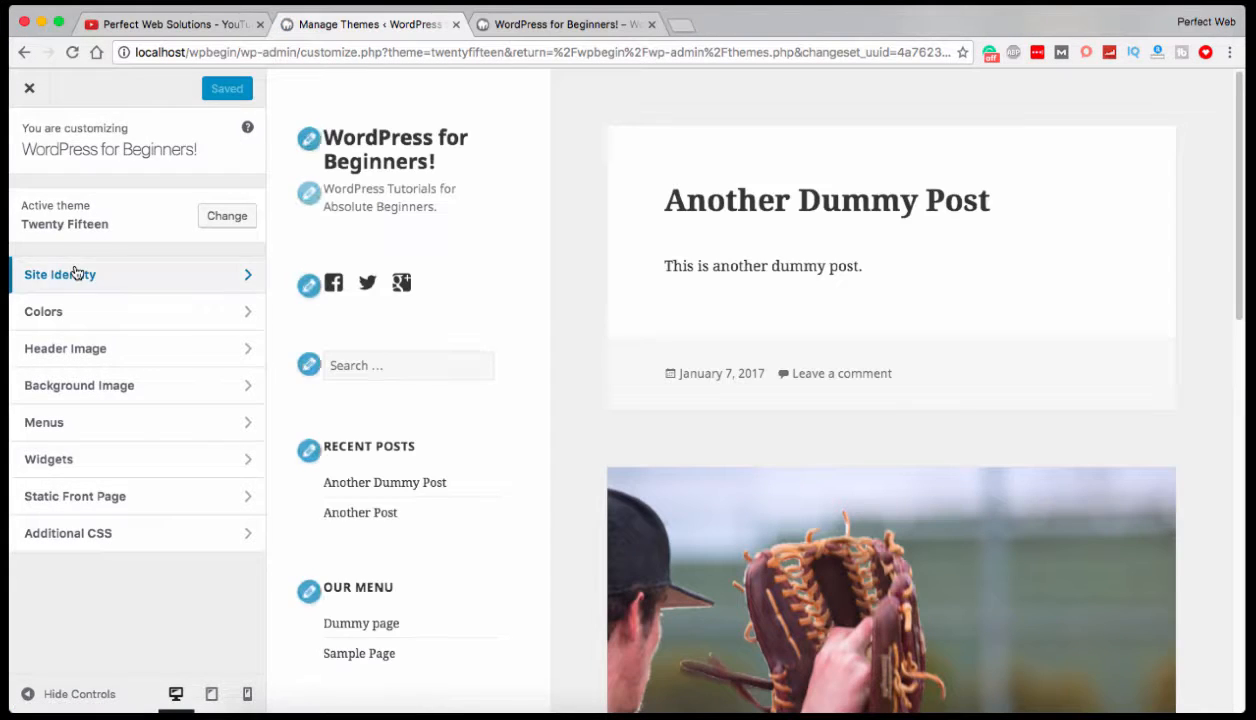
Look over Twenty Fifteen's Site Identity settings and the site preview, and return to the section list.
left_click(75, 273)
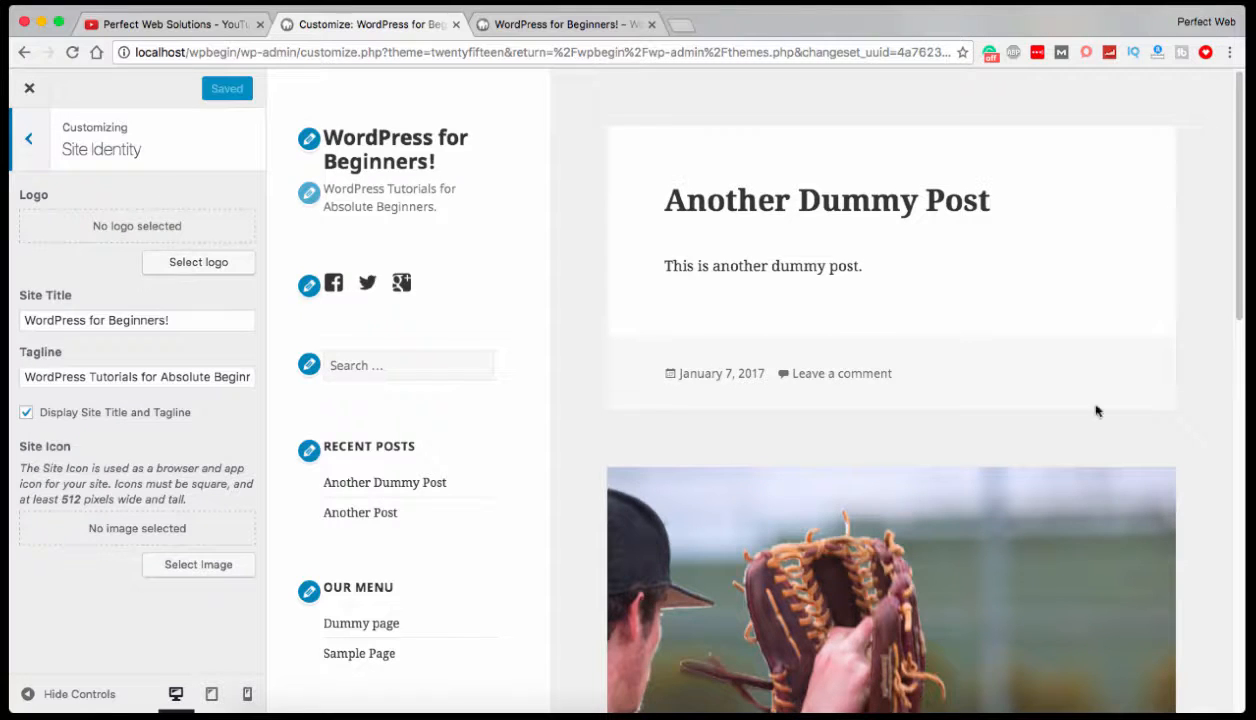
scroll(941, 373, "down", 2)
scroll(941, 381, "up", 2)
left_click(26, 142)
Try the Yellow and Purple base color schemes, set the scheme to Blue, and return to the section list.
left_click(112, 312)
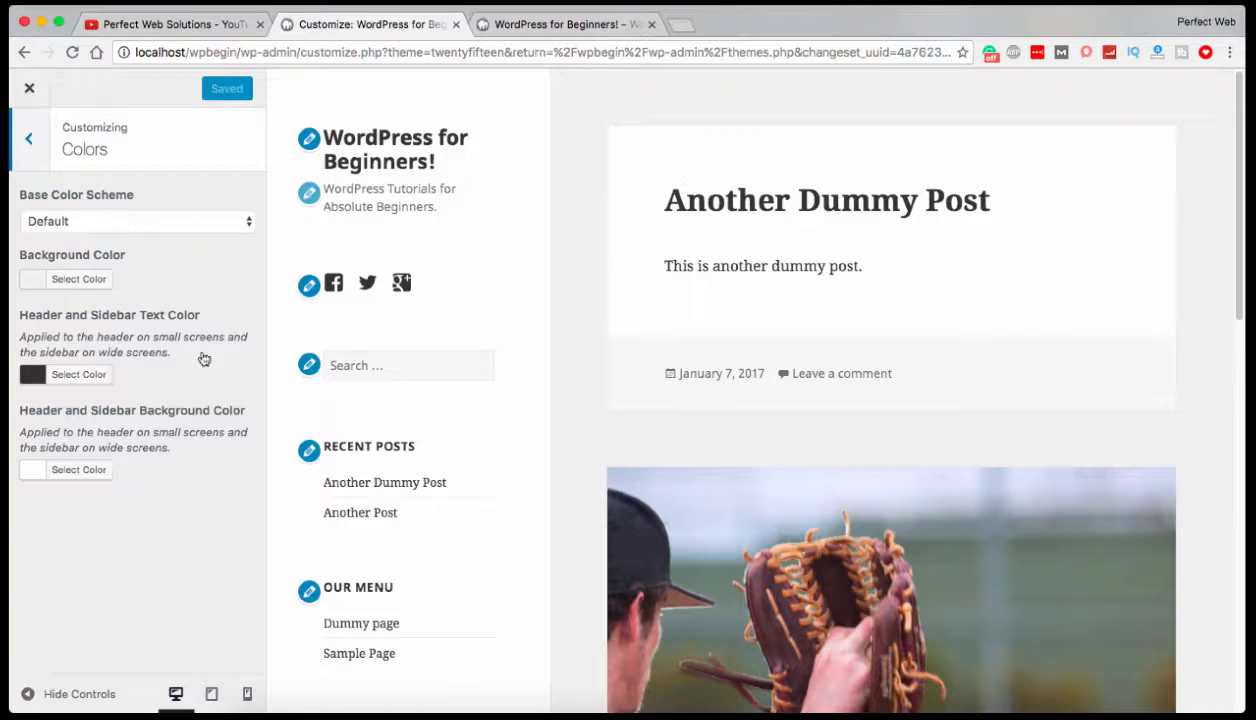
left_click(147, 223)
left_click(147, 256)
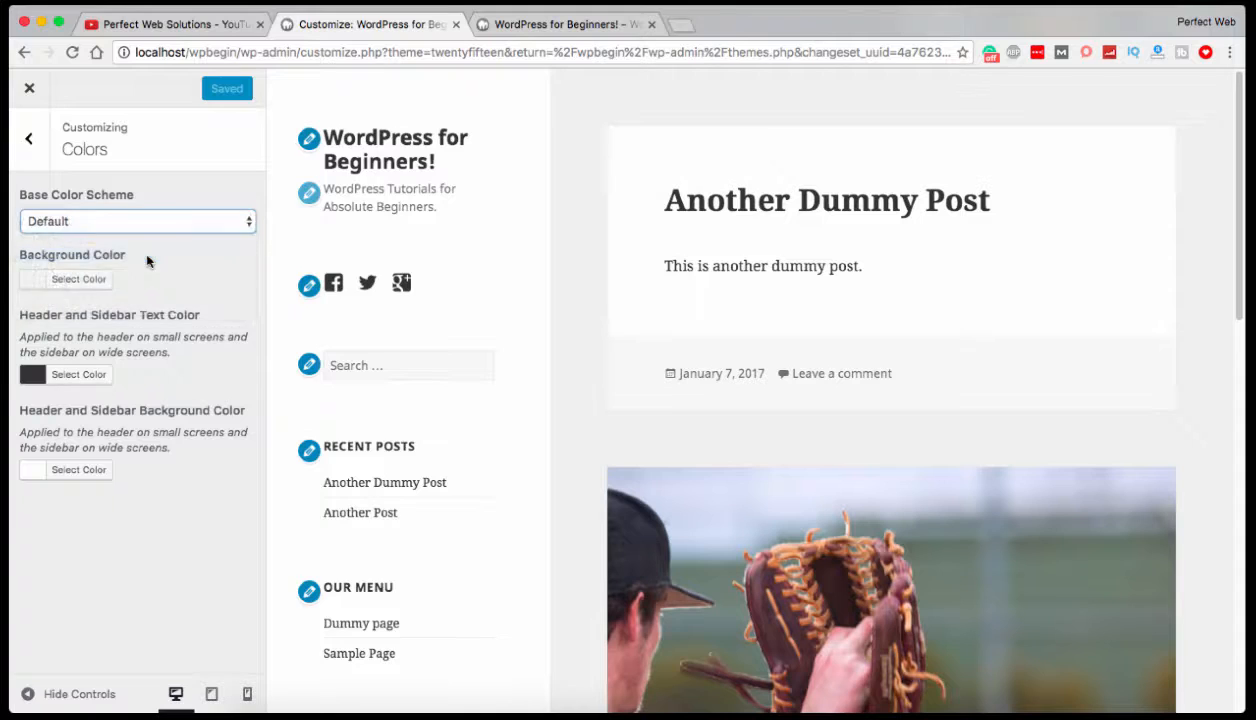
left_click(172, 222)
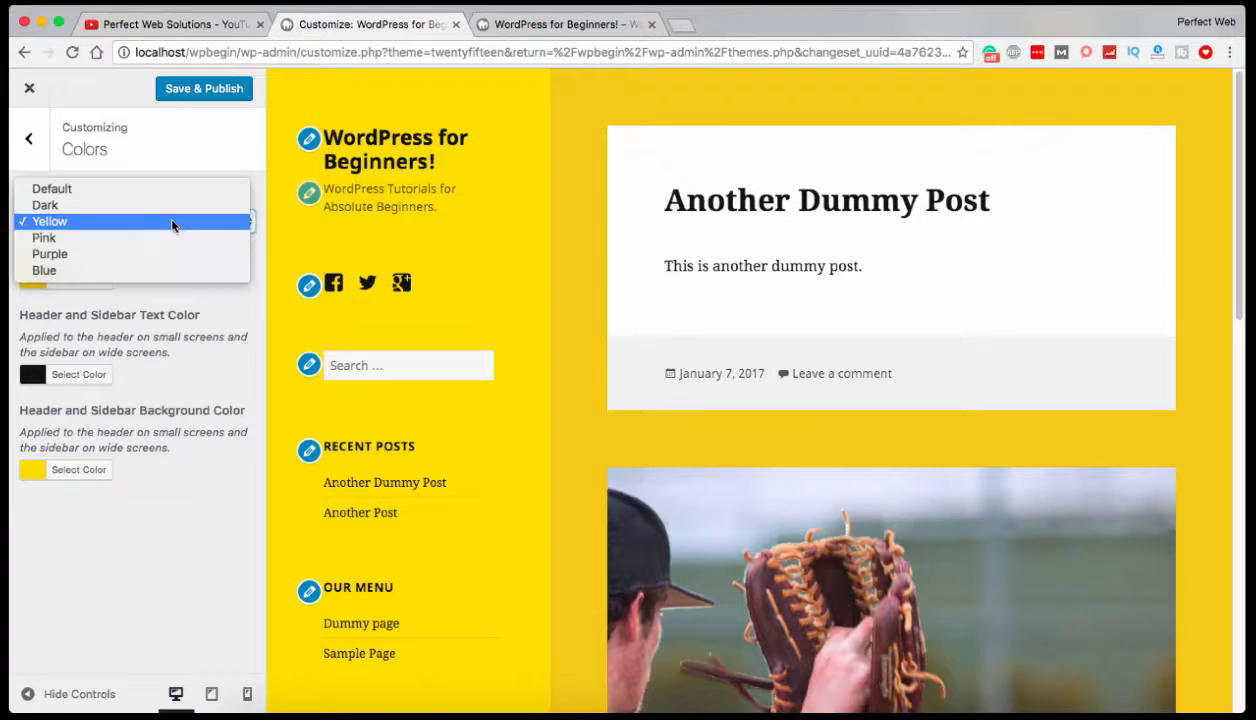
left_click(163, 270)
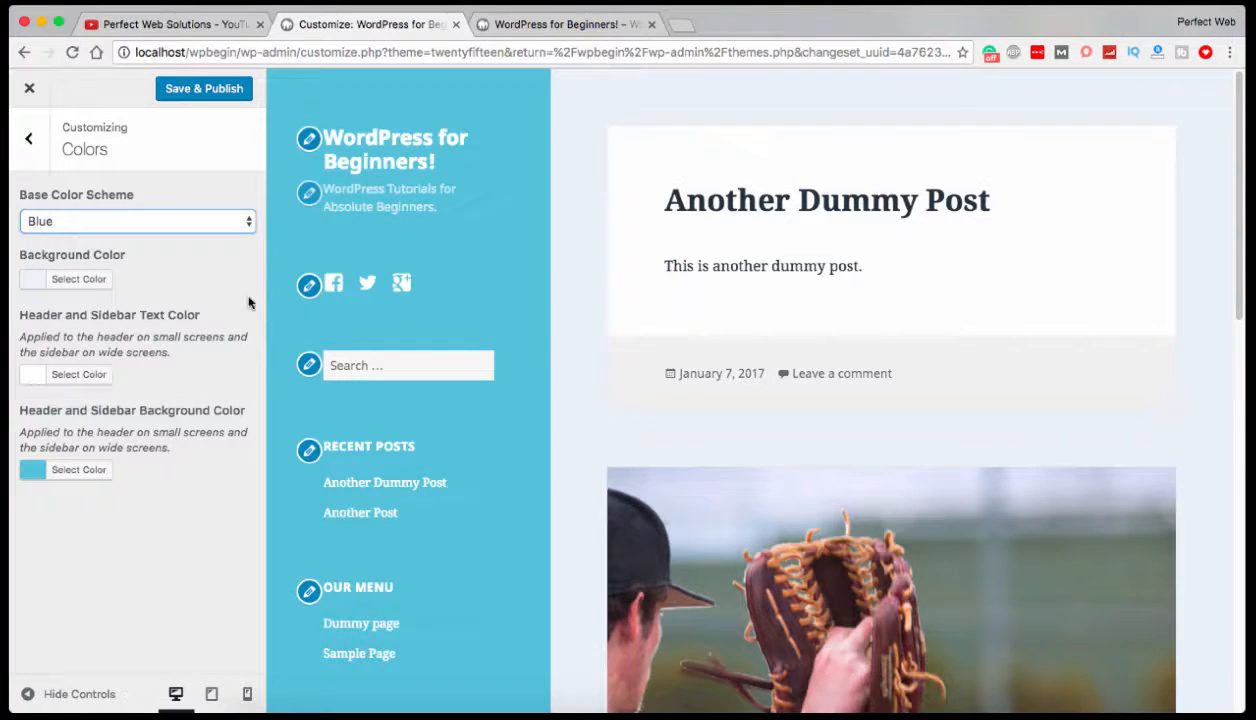
left_click(206, 221)
left_click(210, 207)
left_click(194, 220)
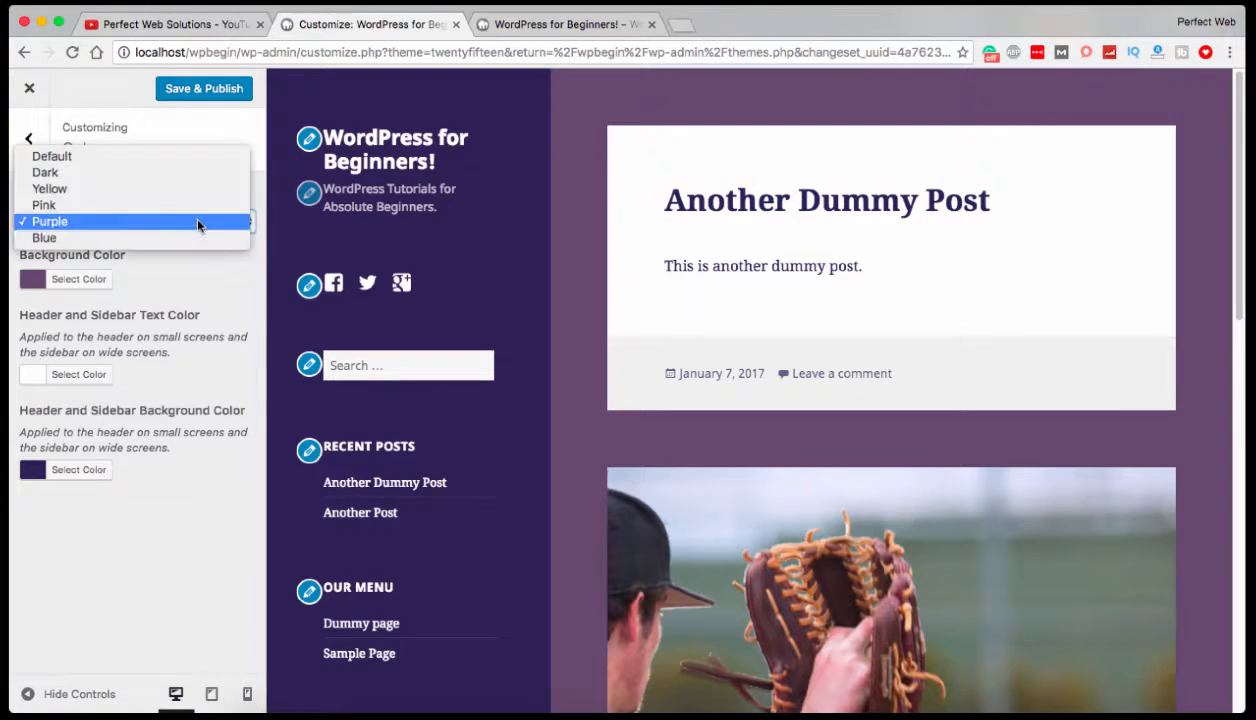
left_click(180, 236)
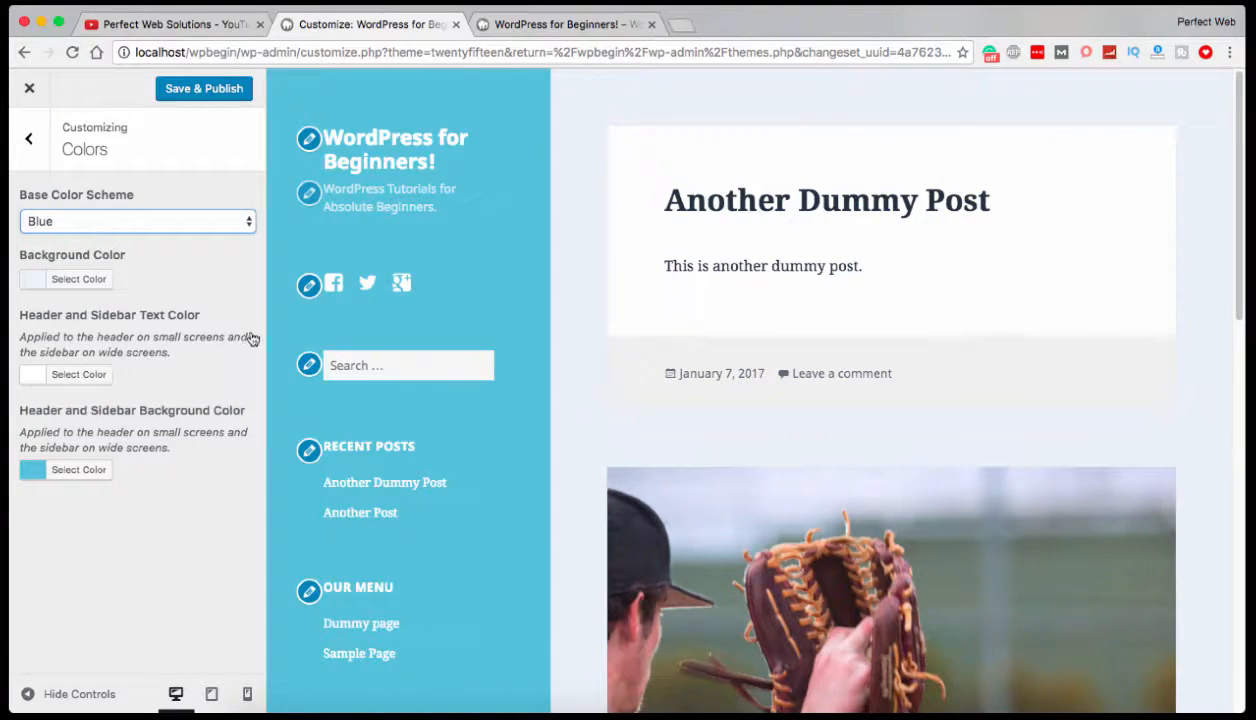
left_click(29, 139)
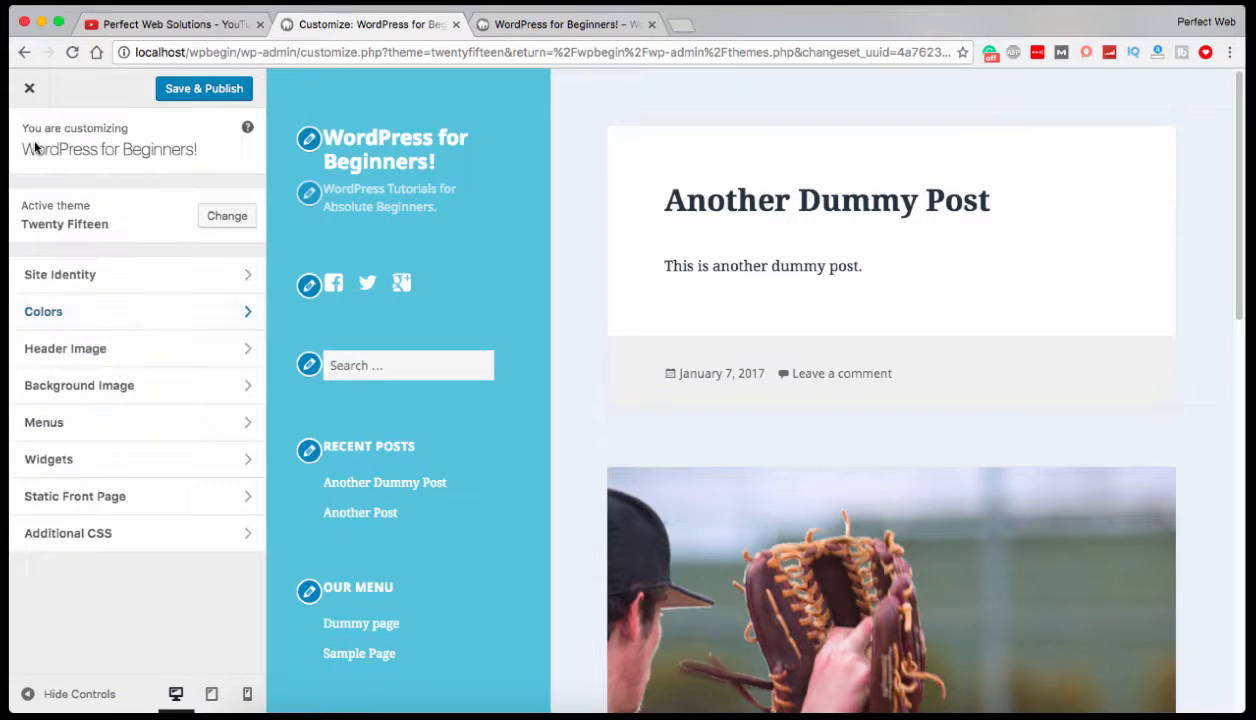
Set the cropped coffee.jpg from the media library as Twenty Fifteen's header image and look over the preview.
left_click(98, 354)
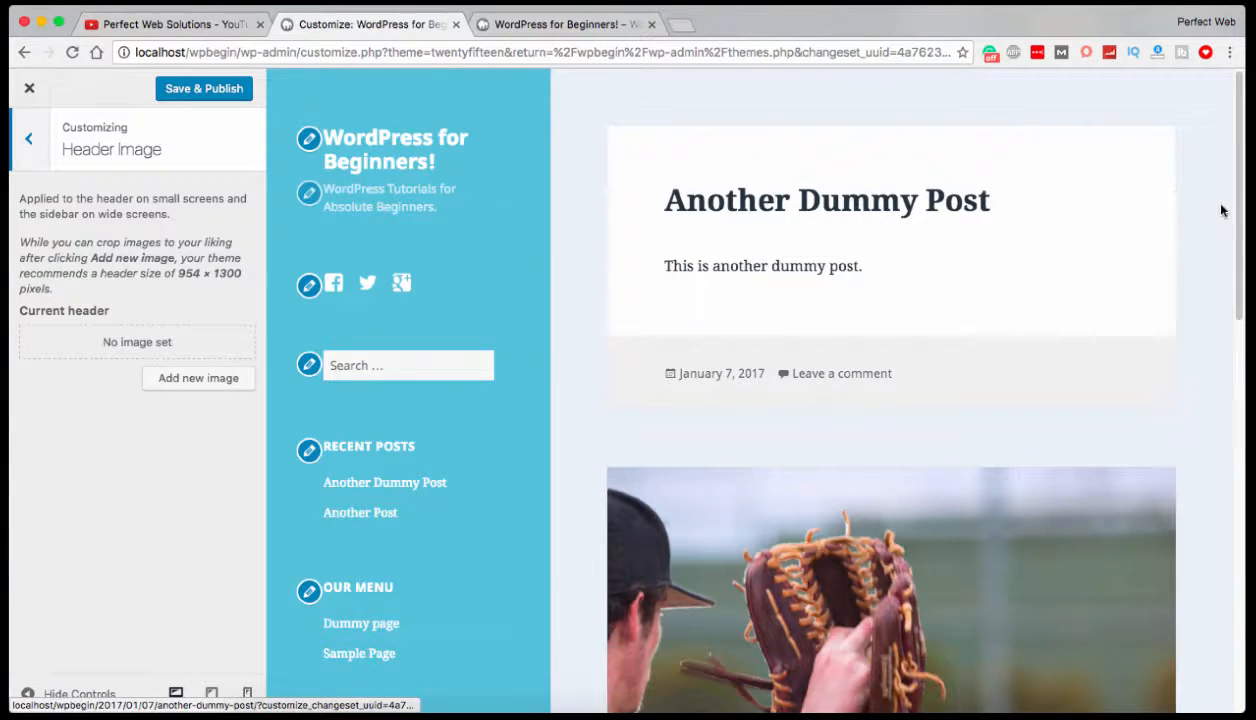
left_click(198, 380)
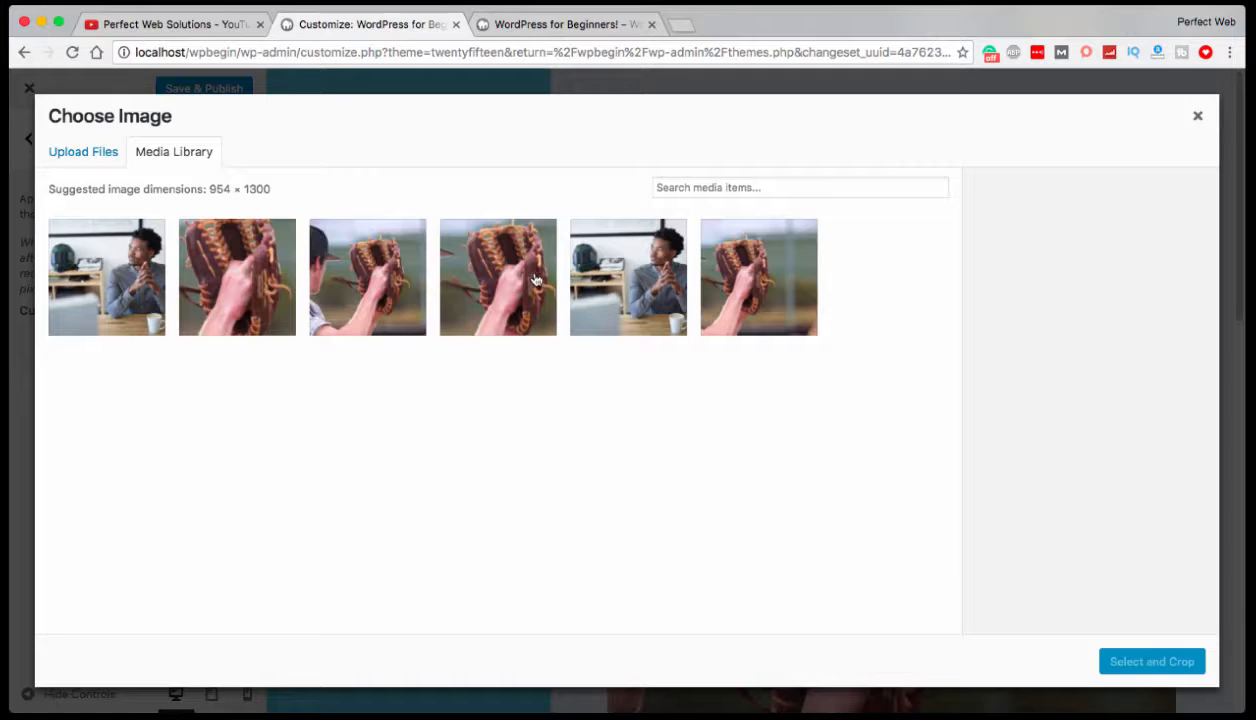
left_click(614, 274)
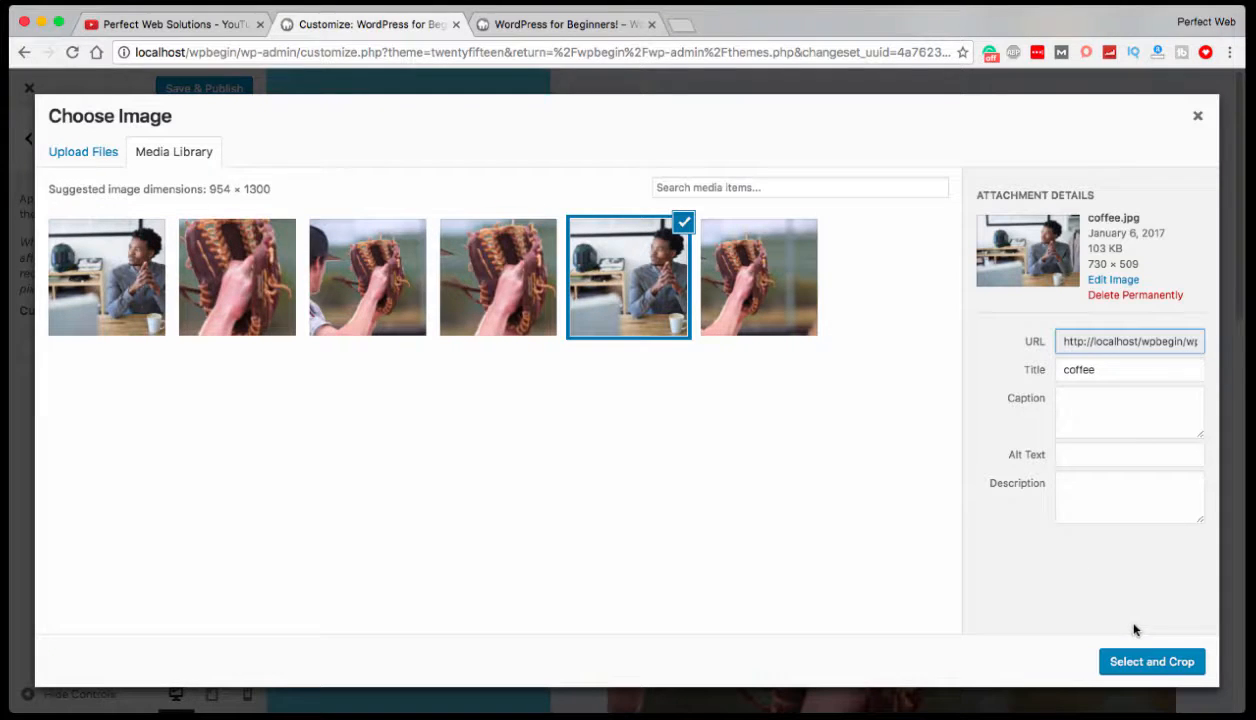
left_click(1130, 663)
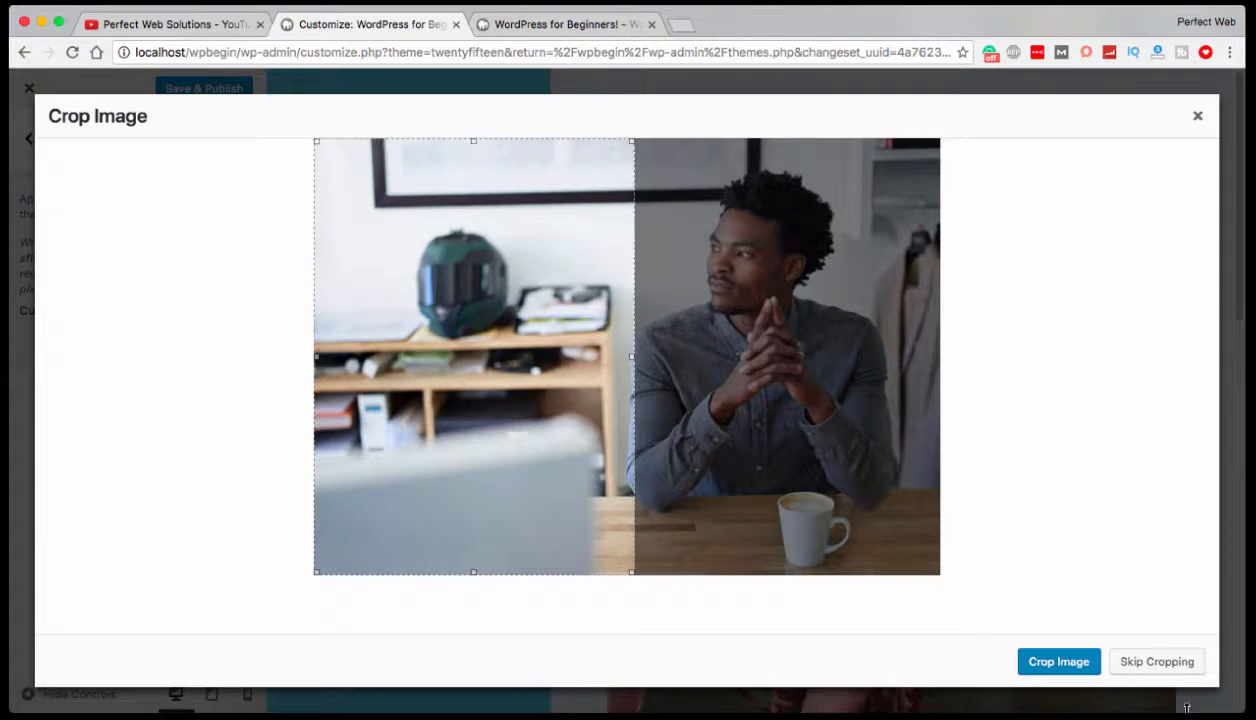
left_click(1064, 666)
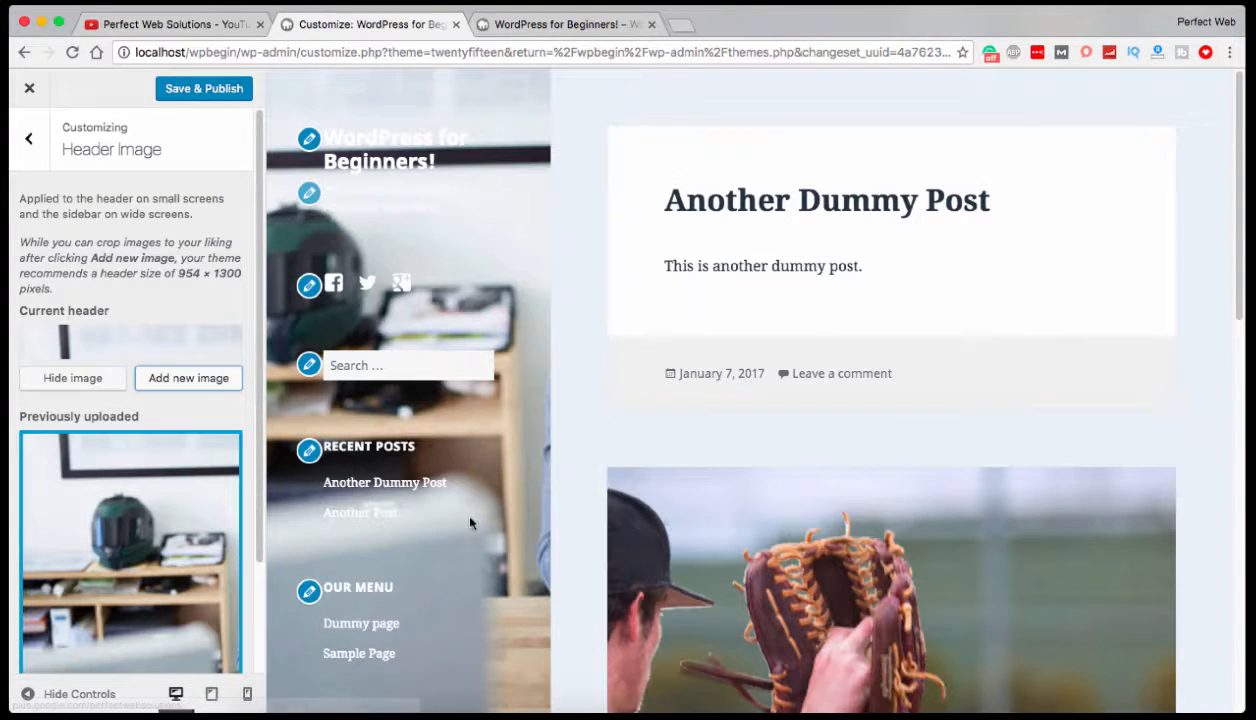
scroll(472, 523, "down", 10)
scroll(447, 299, "up", 10)
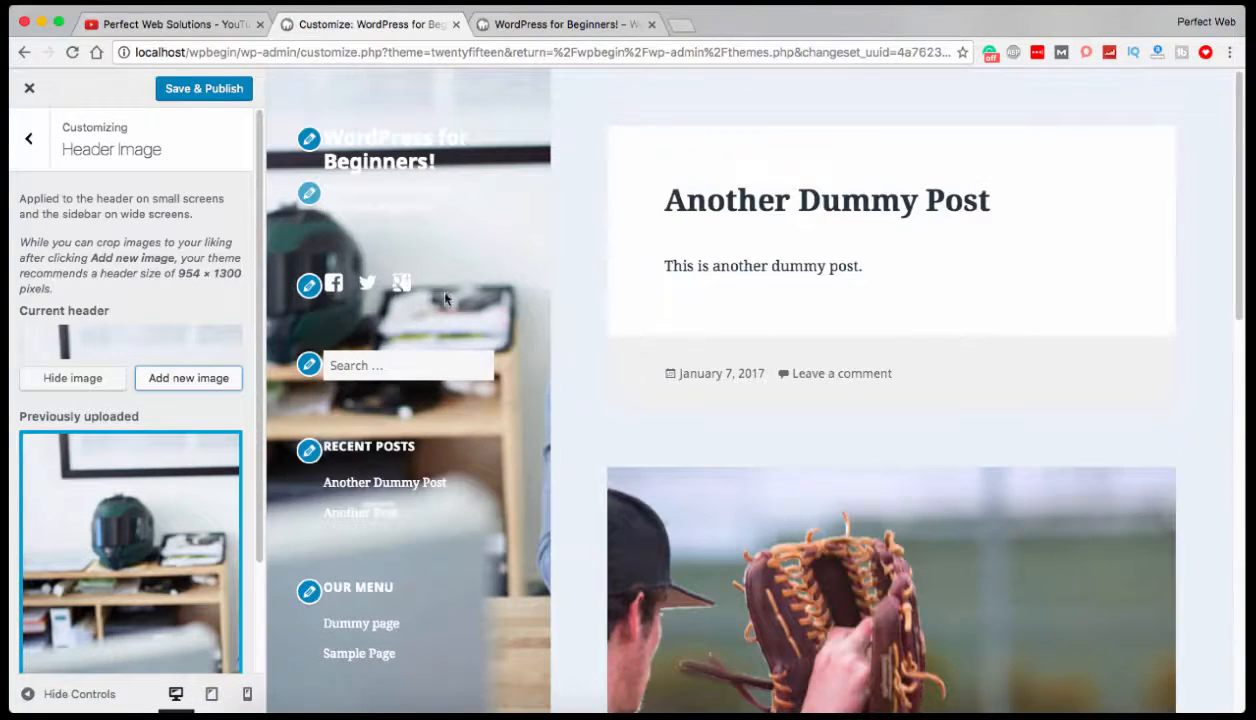
scroll(113, 408, "down", 3)
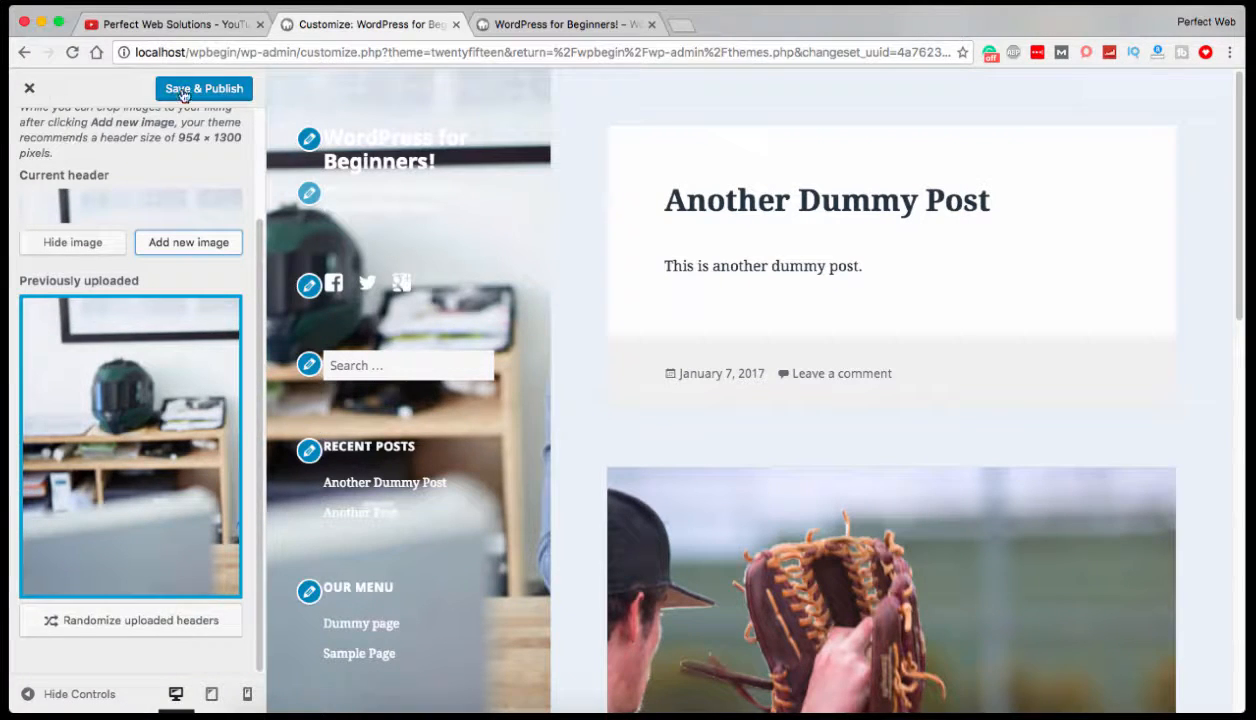
Leave the Customizer without saving, activate the Twenty Seventeen theme, and open its Additional CSS settings.
left_click(29, 92)
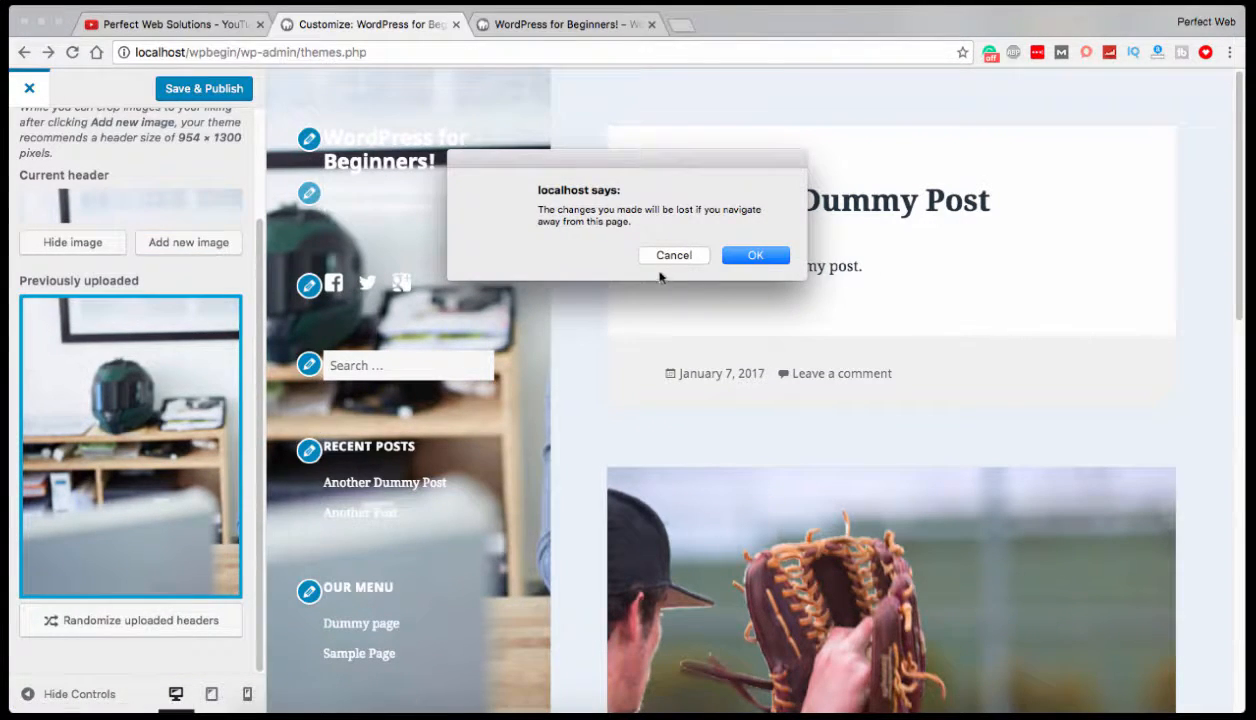
left_click(748, 256)
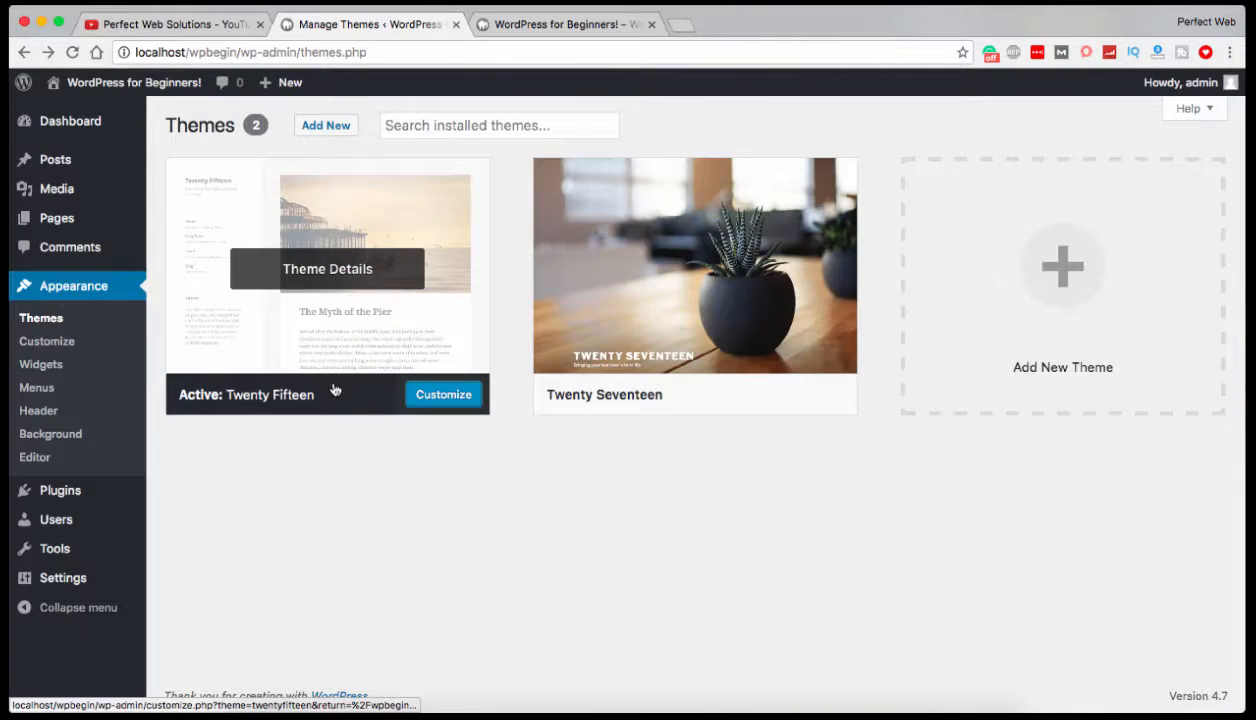
left_click(730, 397)
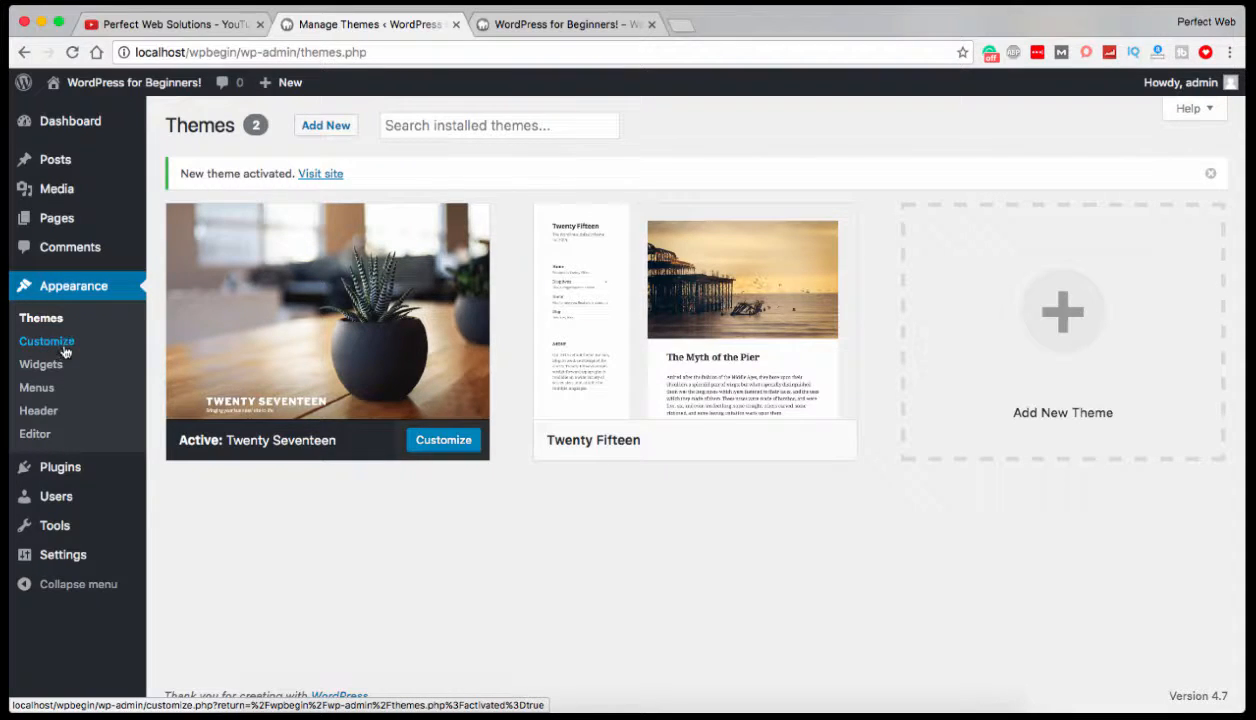
left_click(62, 345)
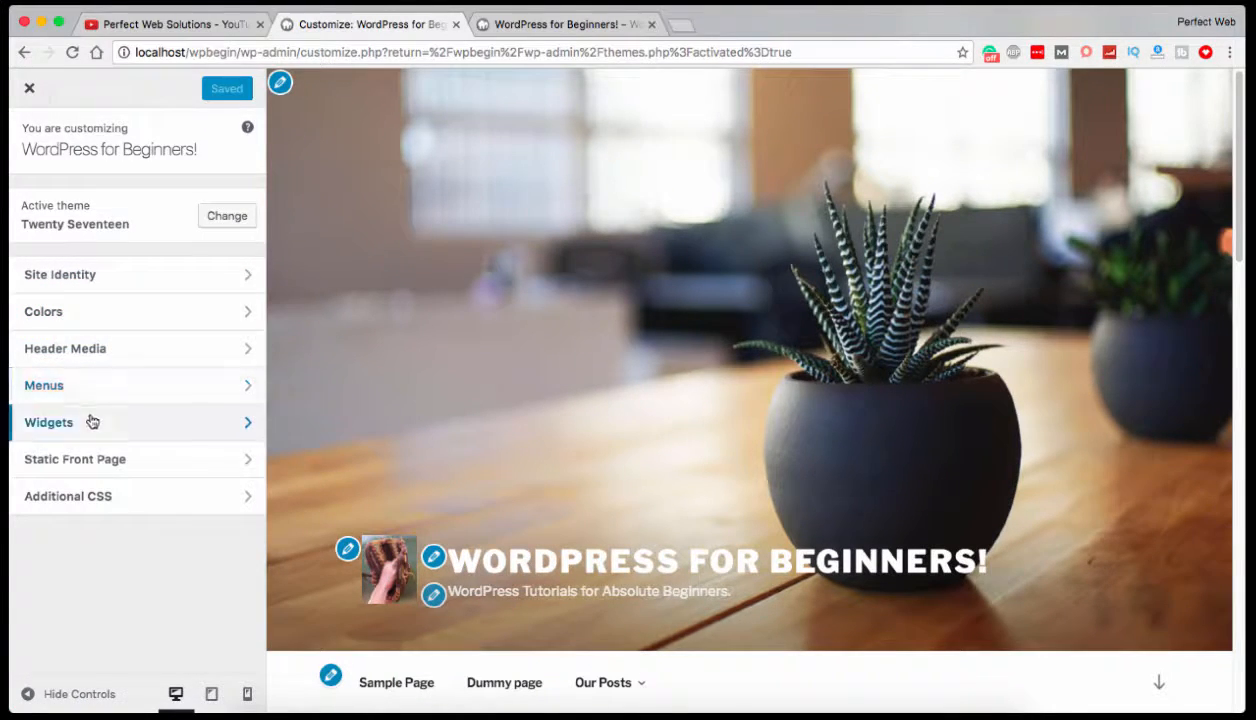
left_click(95, 497)
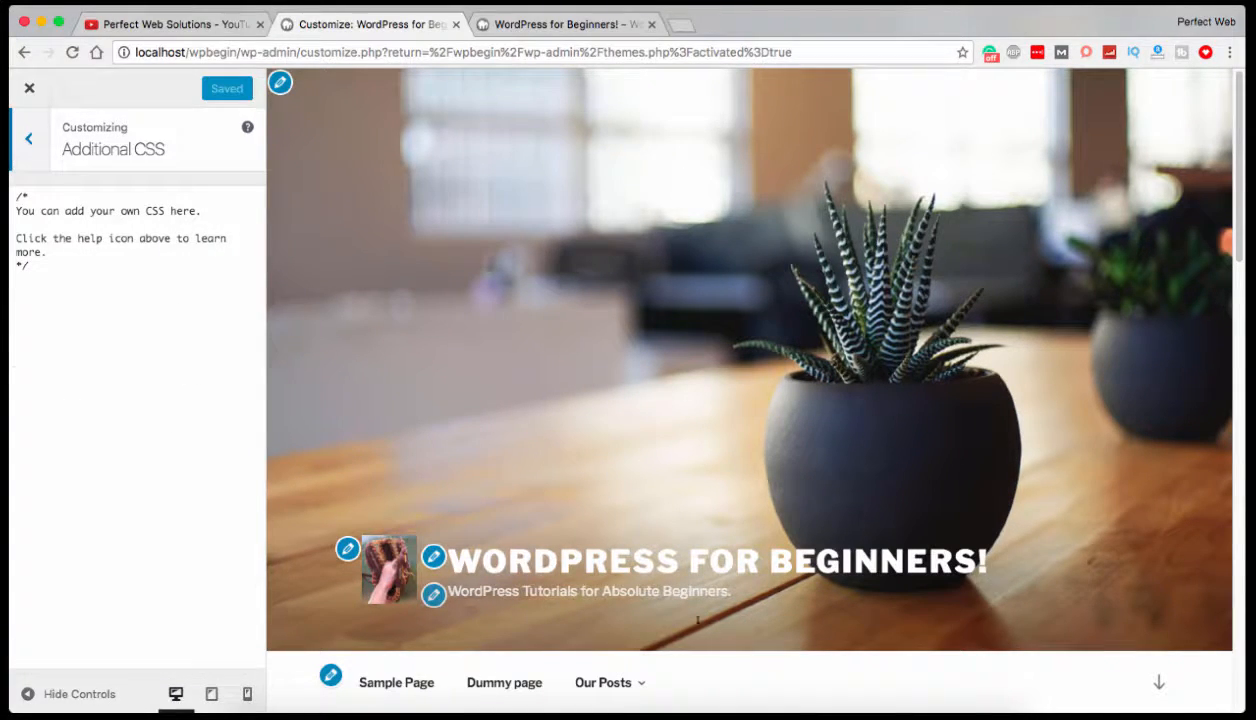
Inspect the site title in the preview and toggle its #fff color declaration off and back on.
right_click(569, 563)
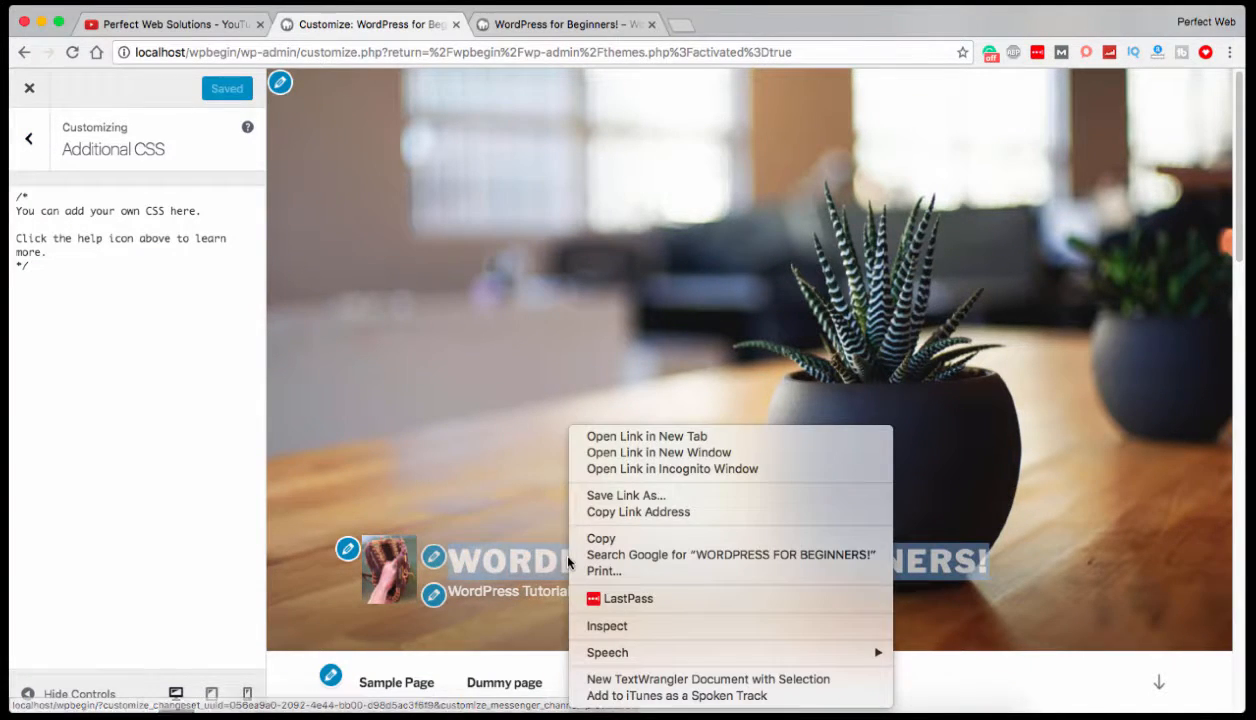
left_click(692, 626)
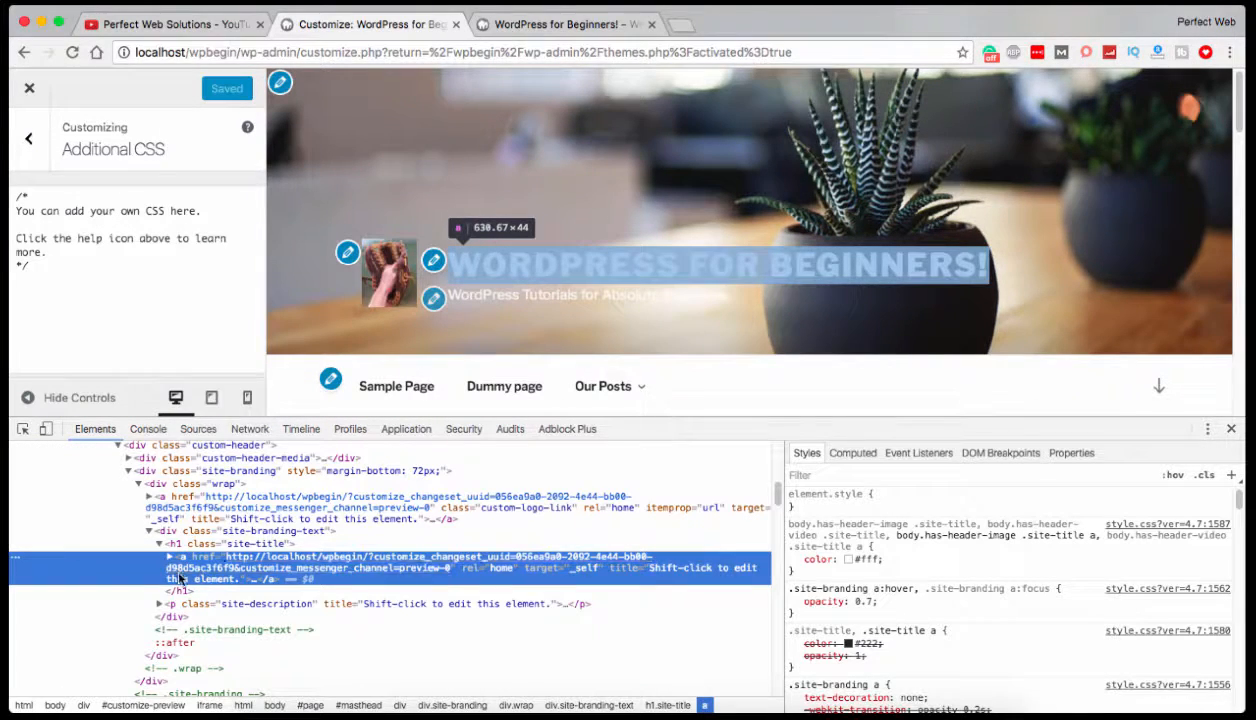
left_click(796, 560)
left_click(796, 560)
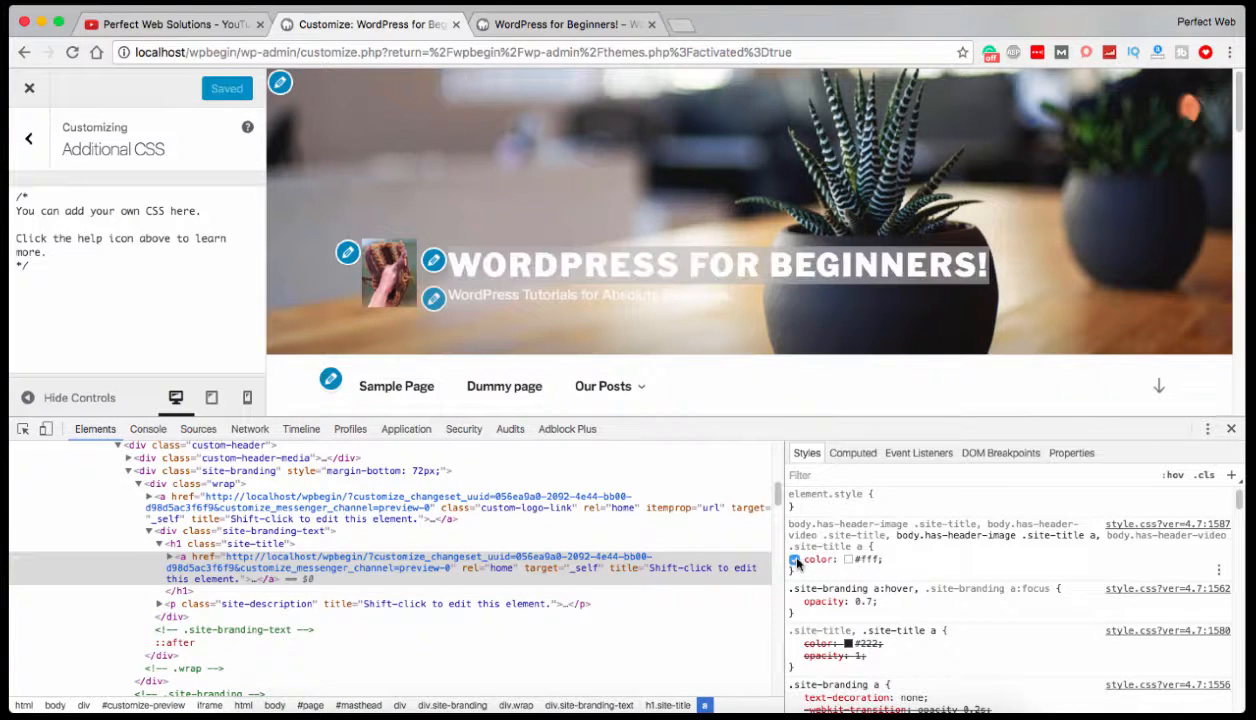
left_click(796, 560)
left_click(796, 560)
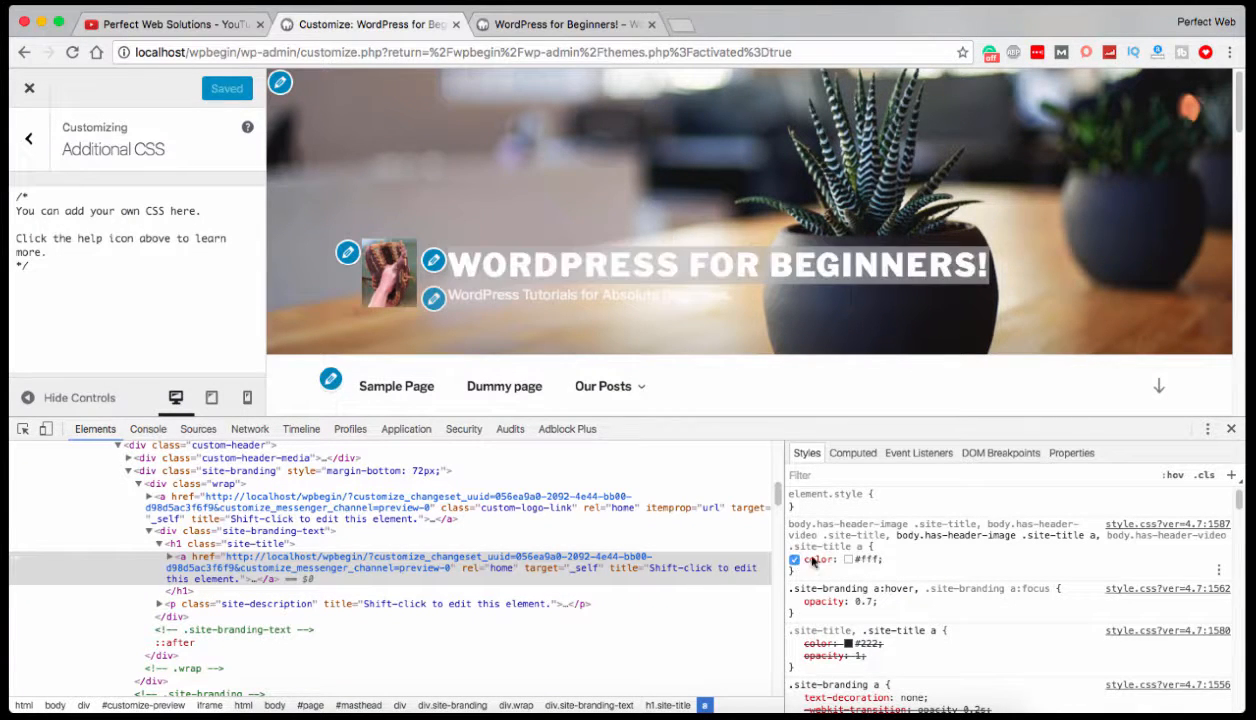
Copy the full .site-title selector list from the inspected color rule and paste it below the comment in Additional CSS.
left_click(893, 538)
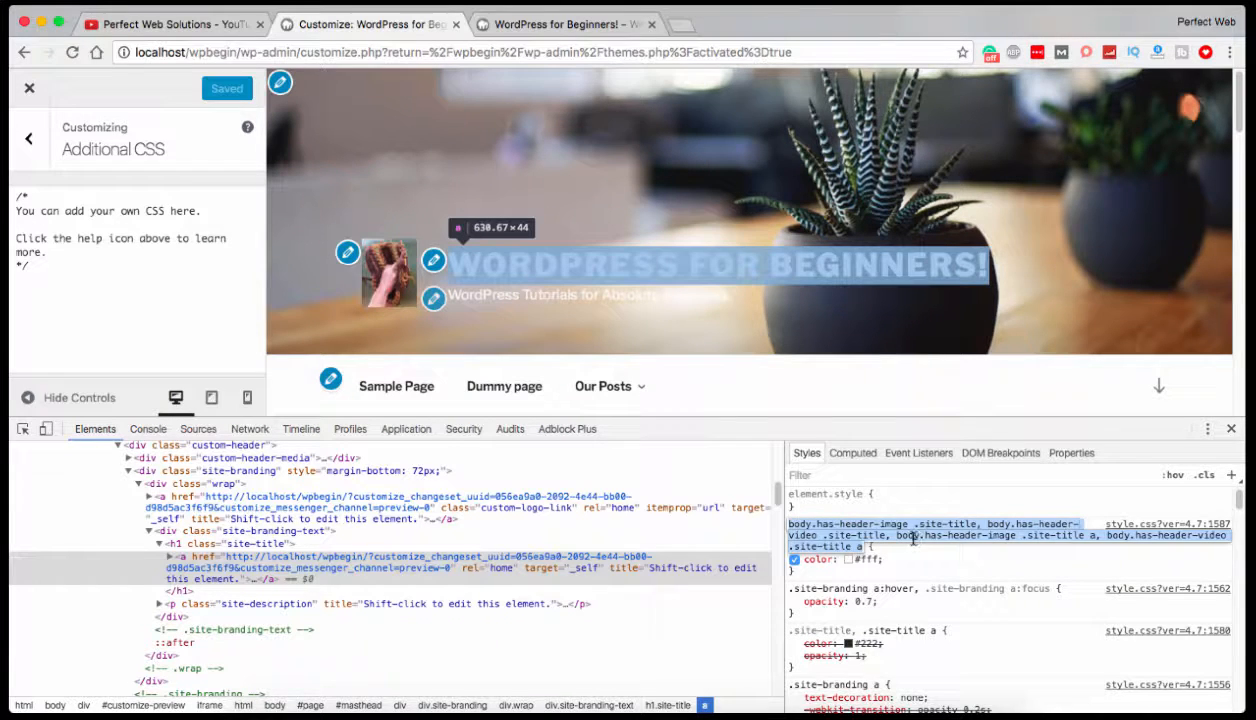
left_click(896, 536)
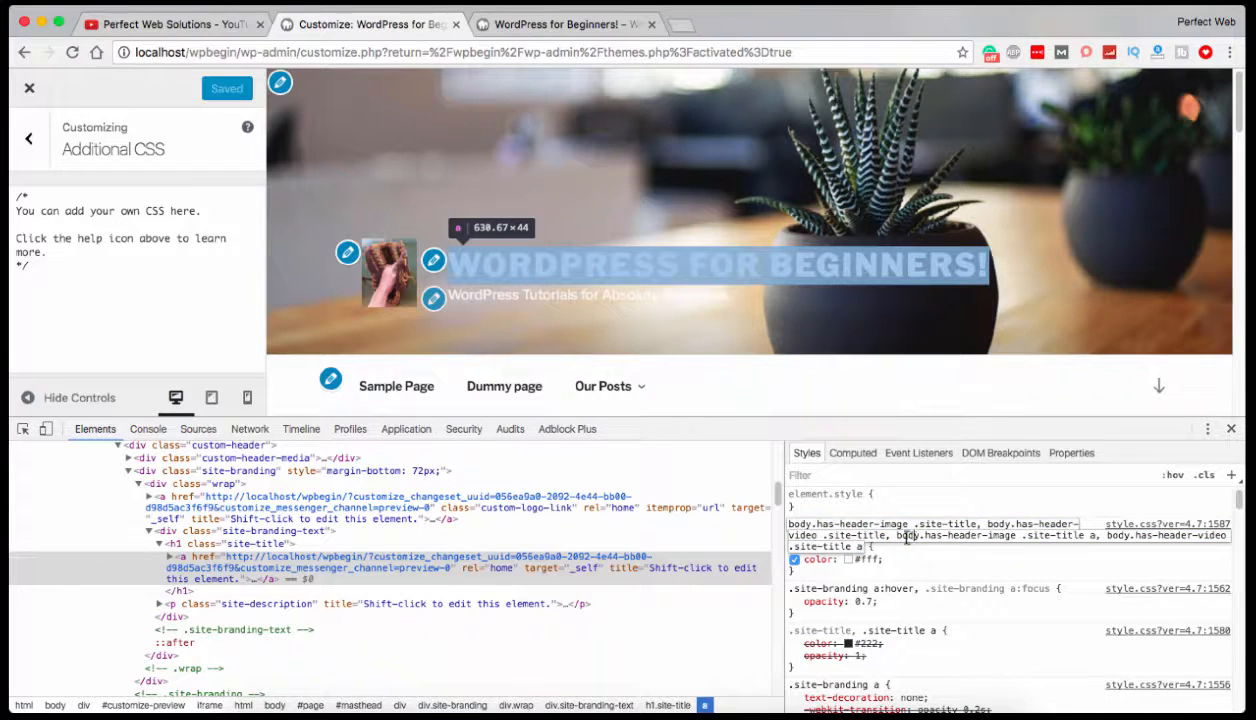
left_click(851, 535)
left_click_drag(789, 524, 862, 546)
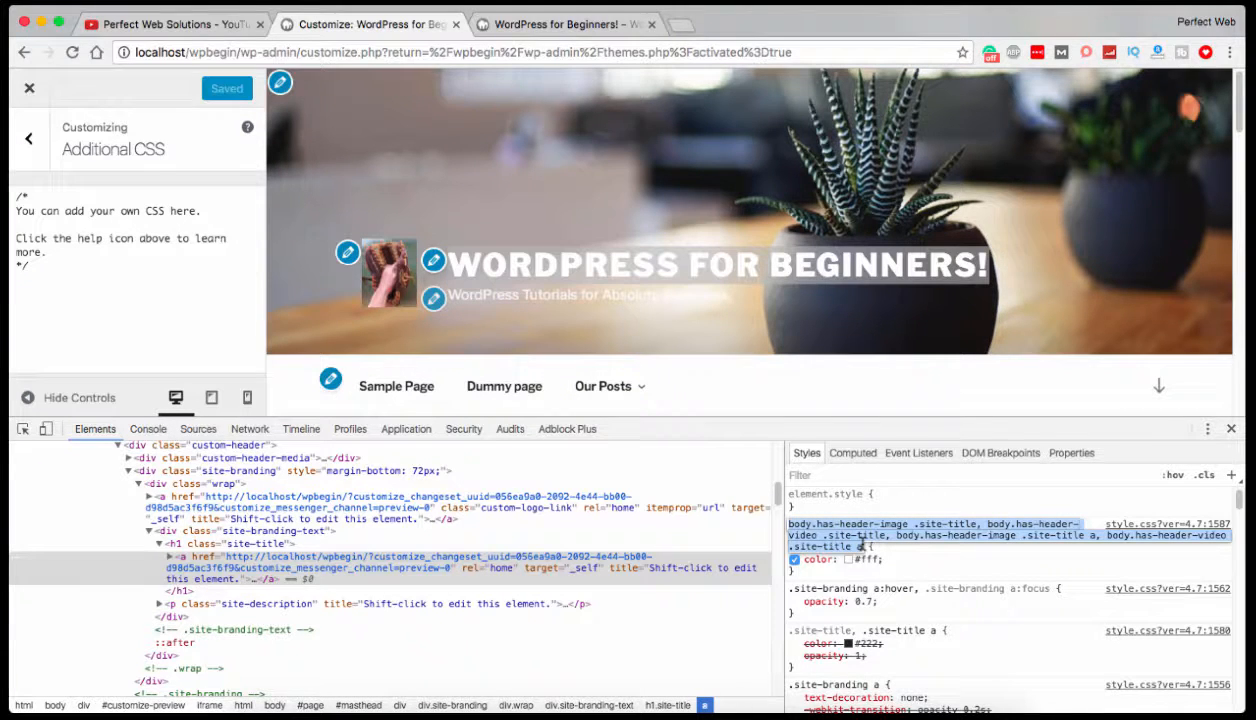
right_click(862, 546)
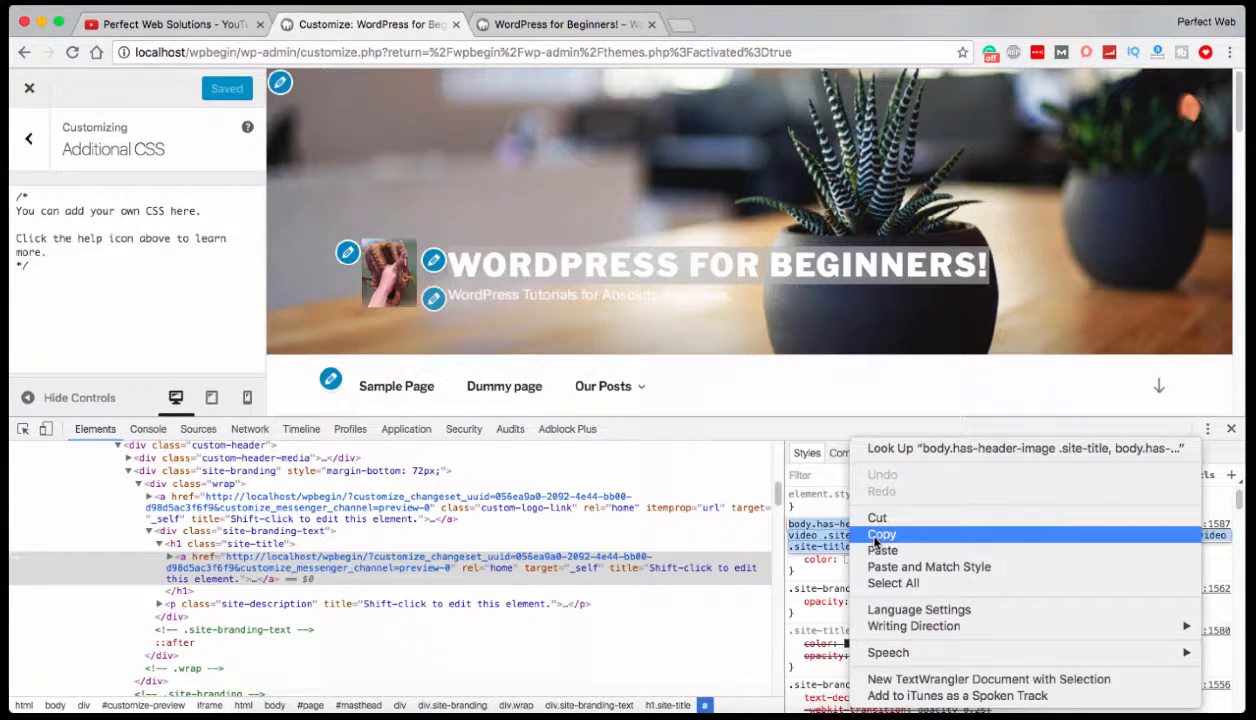
left_click(876, 538)
left_click(68, 284)
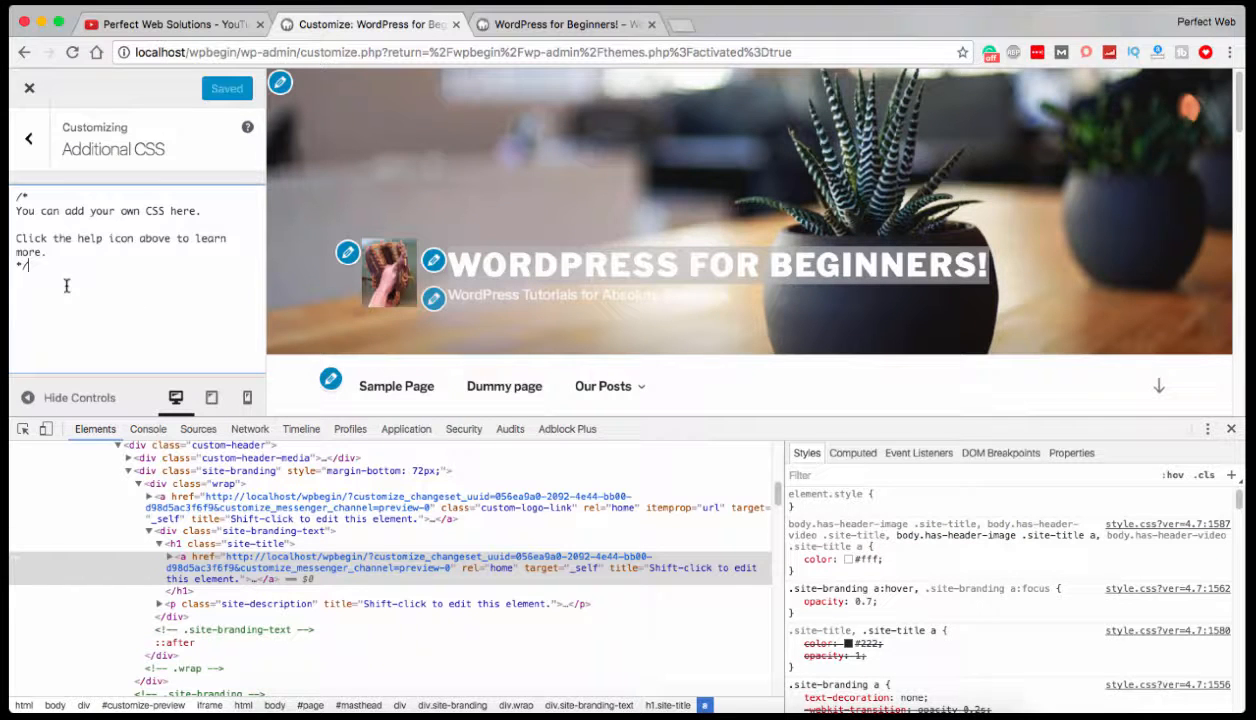
key("Return")
key("super+v")
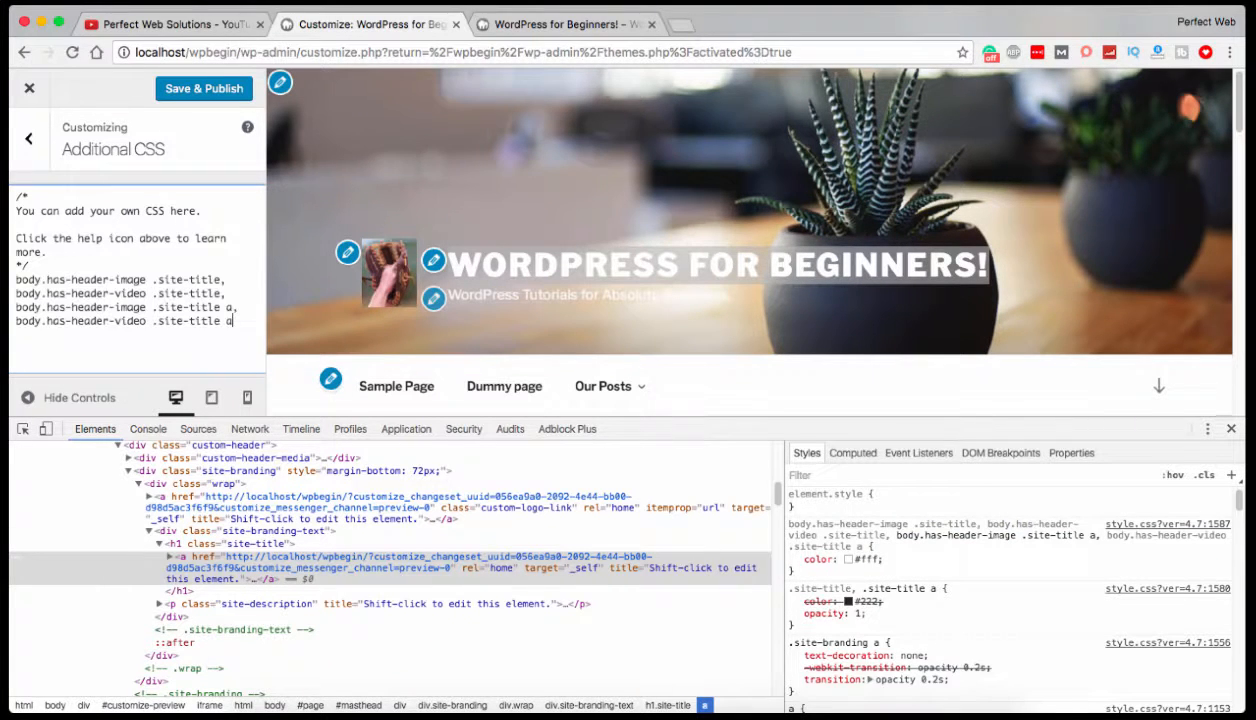
Add an empty pair of braces split over separate lines after the pasted selectors, and close the developer tools.
type("{}")
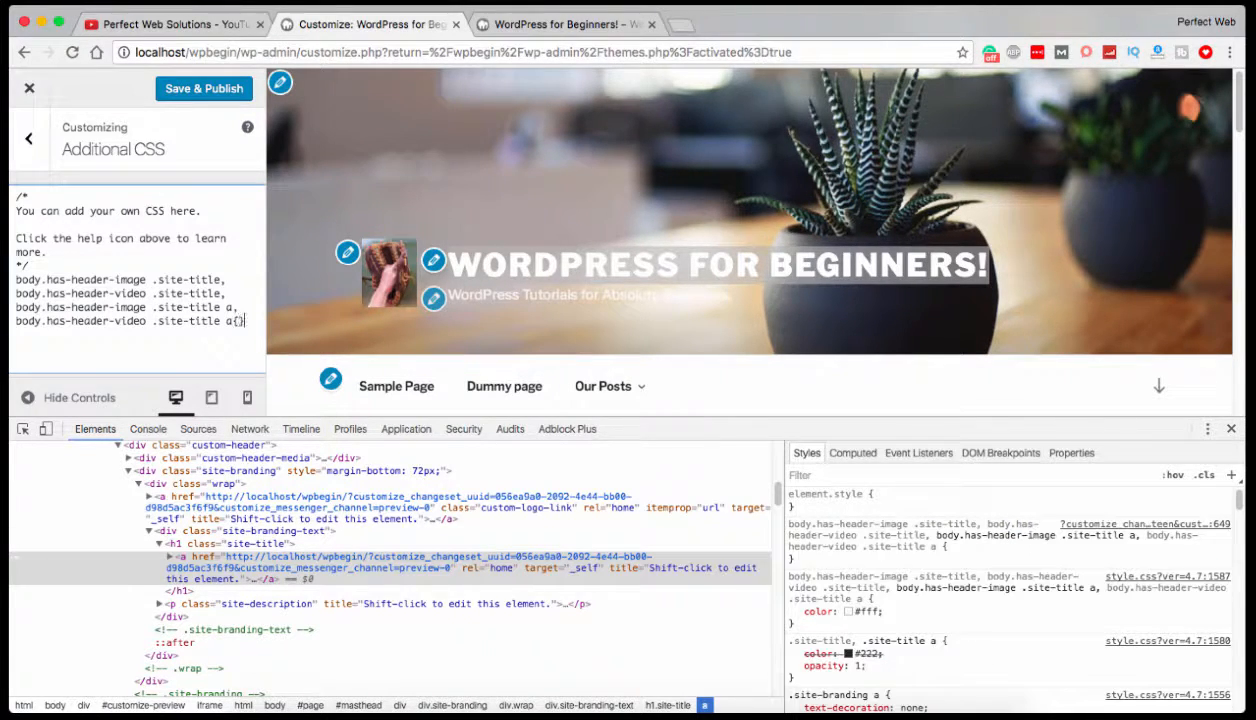
key("Return")
key("Return")
left_click(1231, 428)
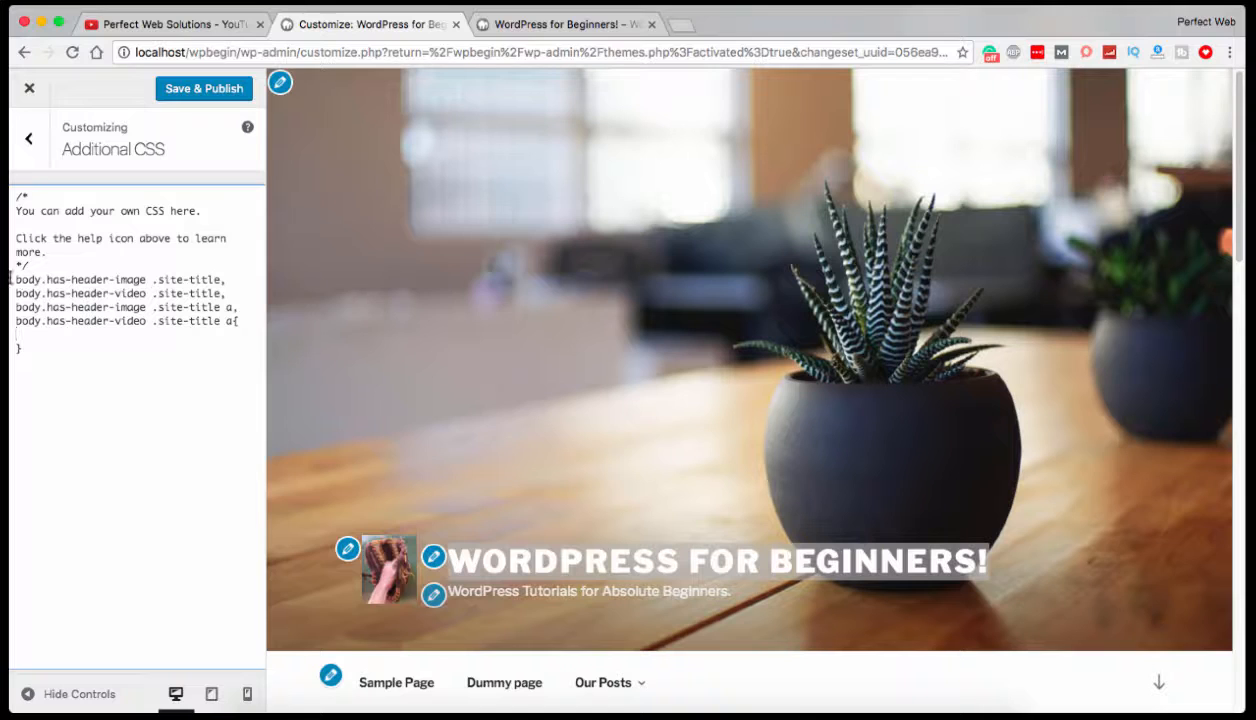
Add the declaration color:red; inside the braces of the site title rule.
left_click_drag(15, 279, 230, 317)
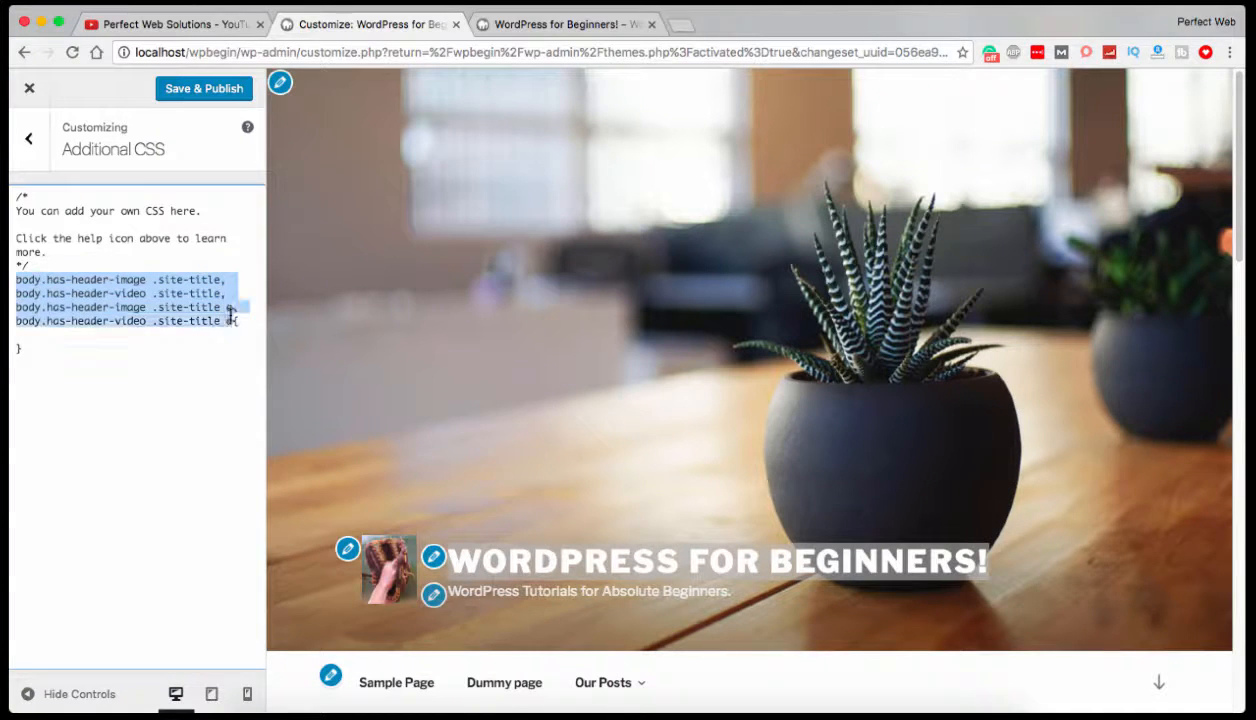
left_click(138, 339)
type("color;")
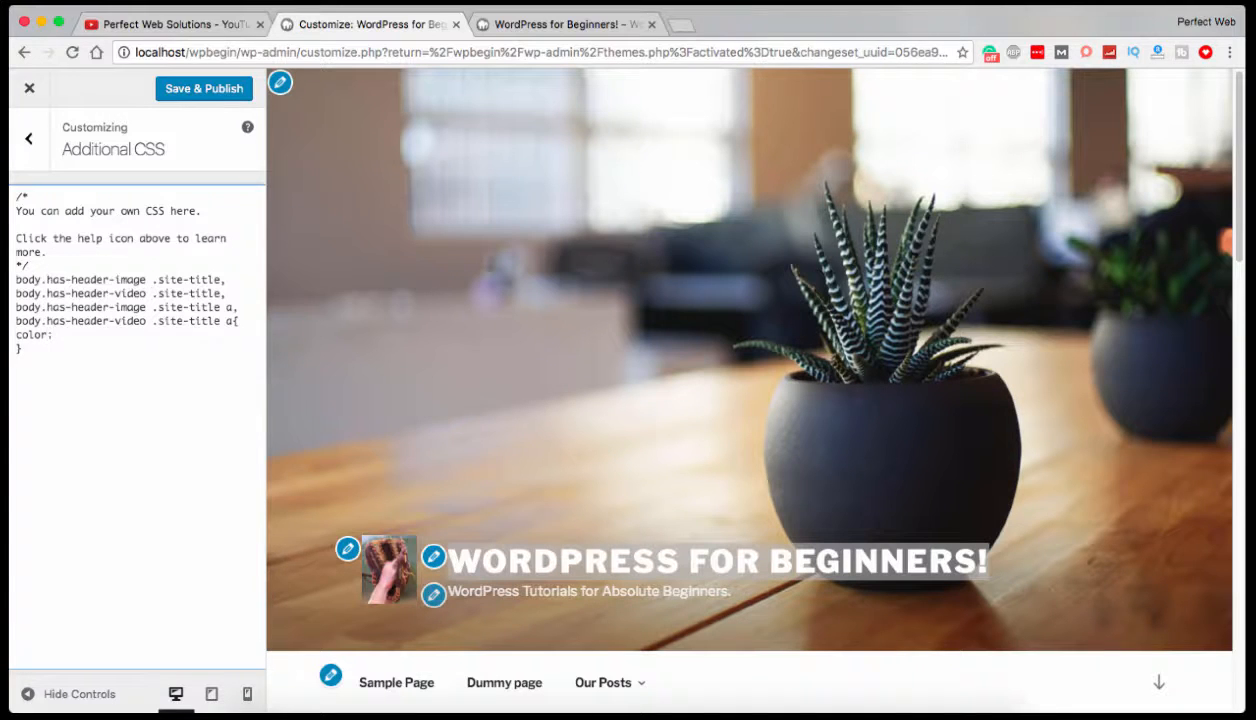
key("BackSpace")
type(":")
left_click_drag(234, 321, 12, 280)
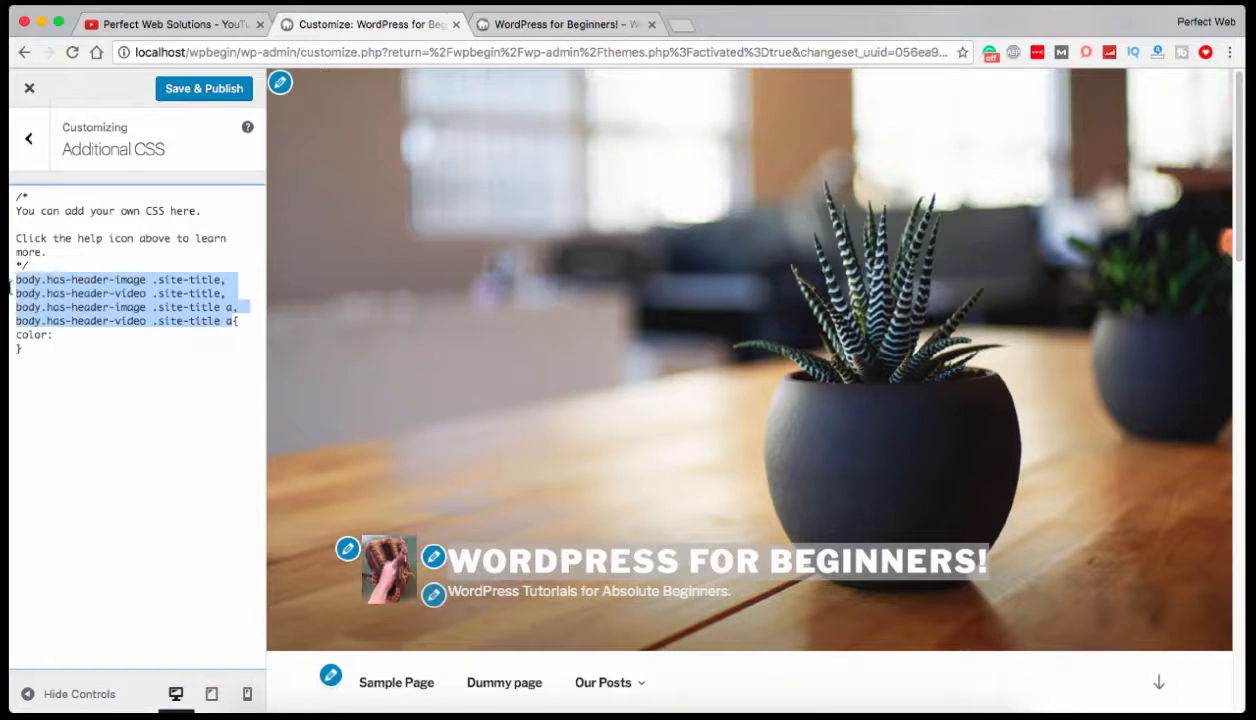
left_click(61, 335)
type("red;")
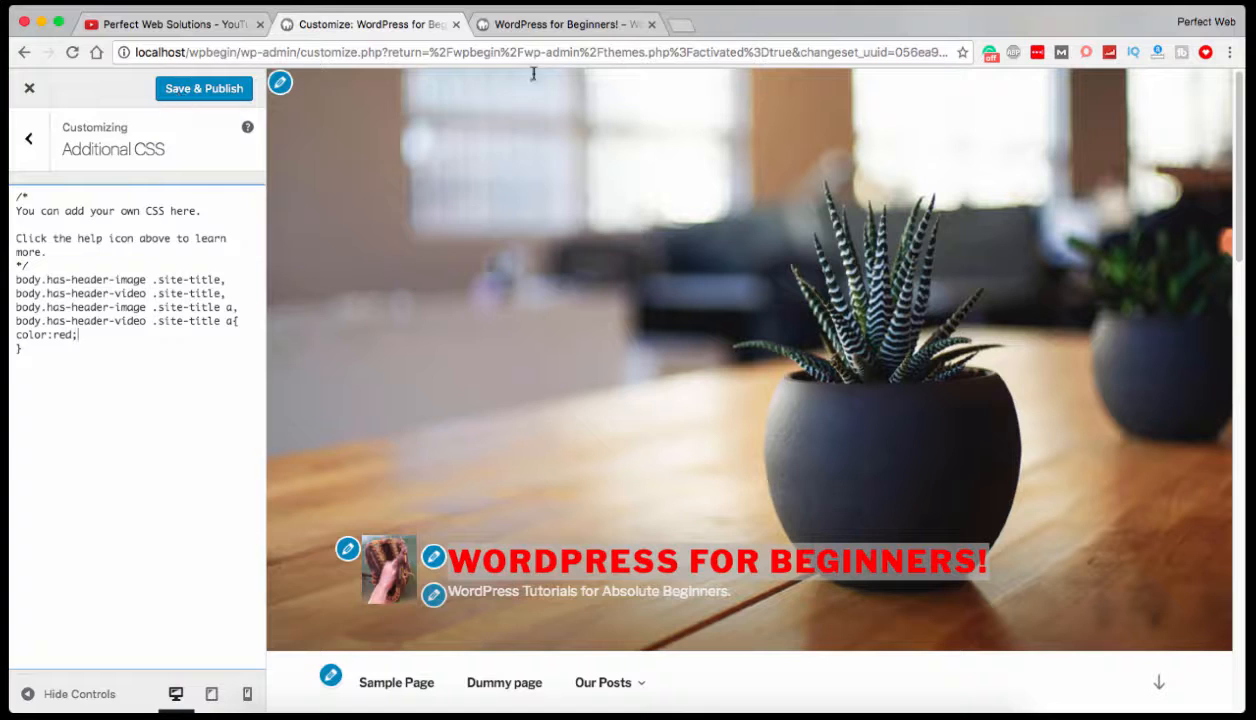
Glance at the live site, return to the Customizer, and save and publish the Additional CSS change.
left_click(575, 28)
left_click(340, 28)
left_click(180, 87)
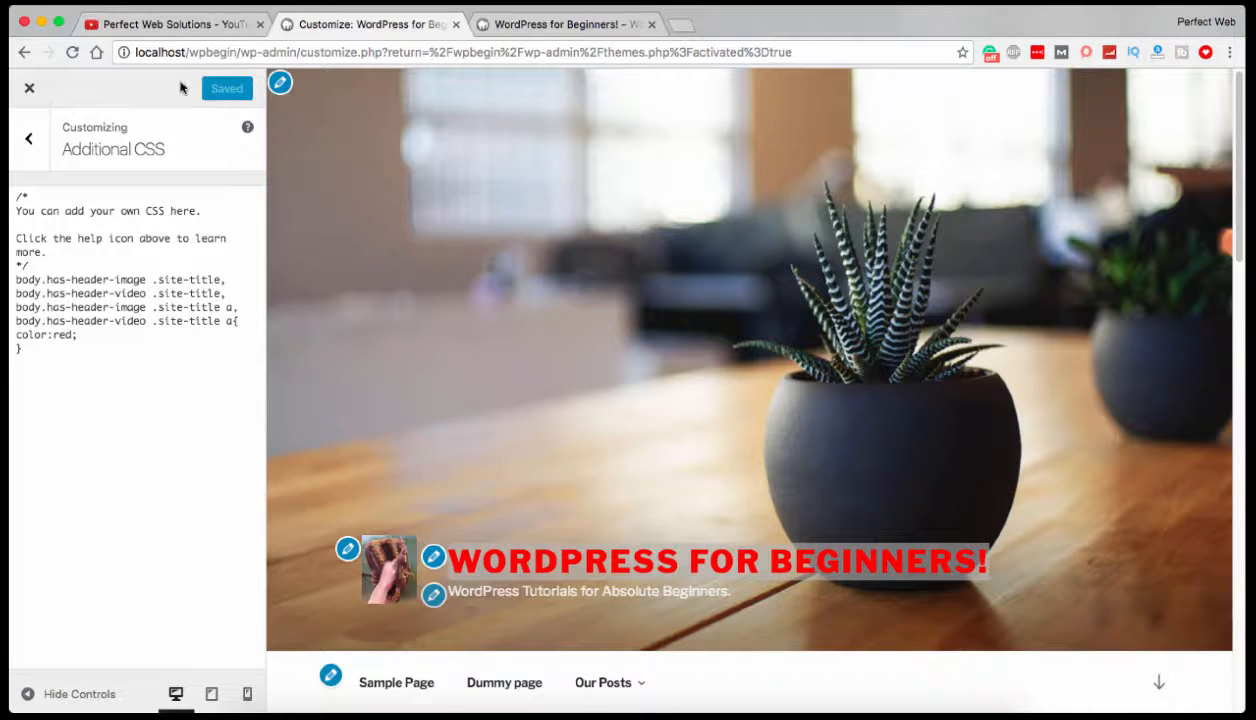
Reload the live site's front page to check the site title color, and return to the Customizer.
left_click(532, 26)
right_click(404, 236)
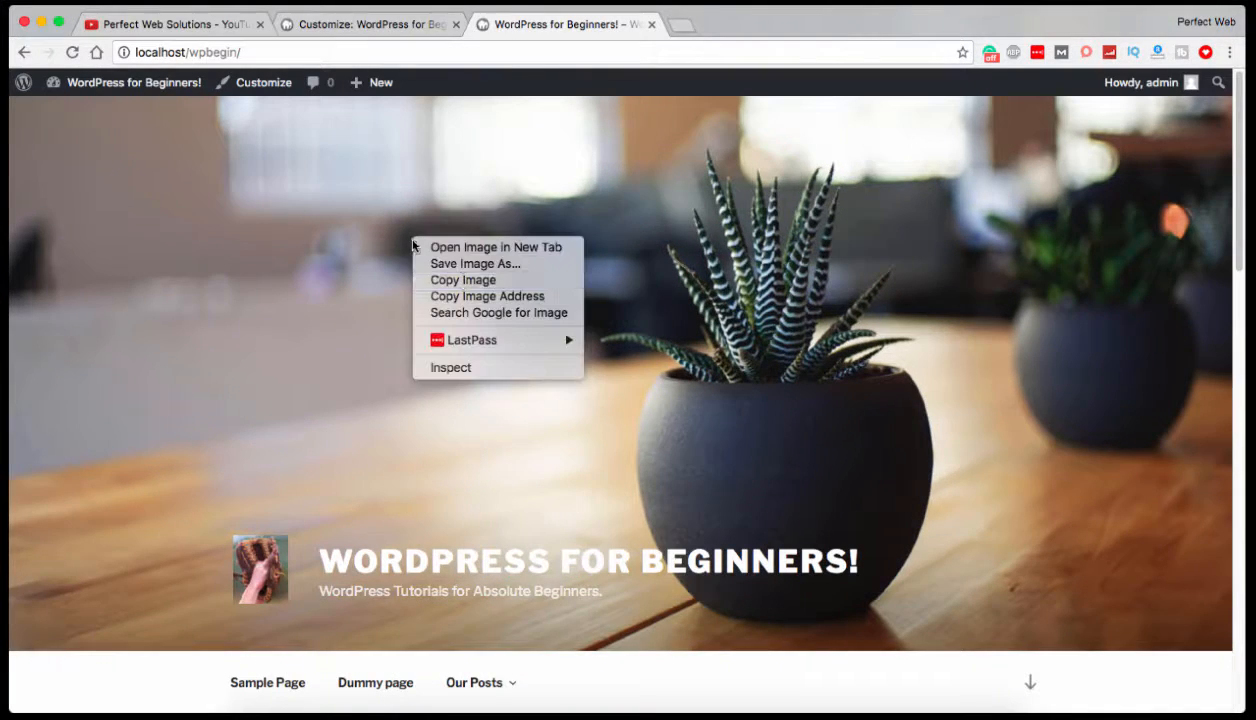
left_click(72, 53)
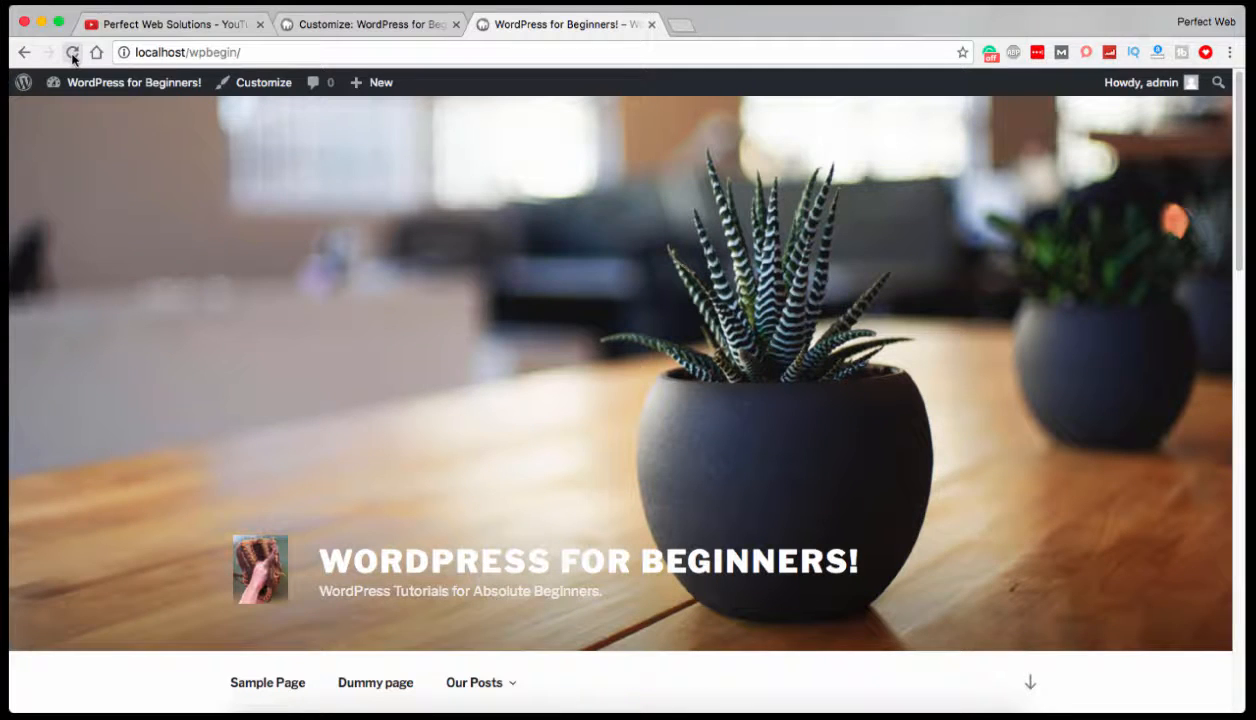
left_click(72, 54)
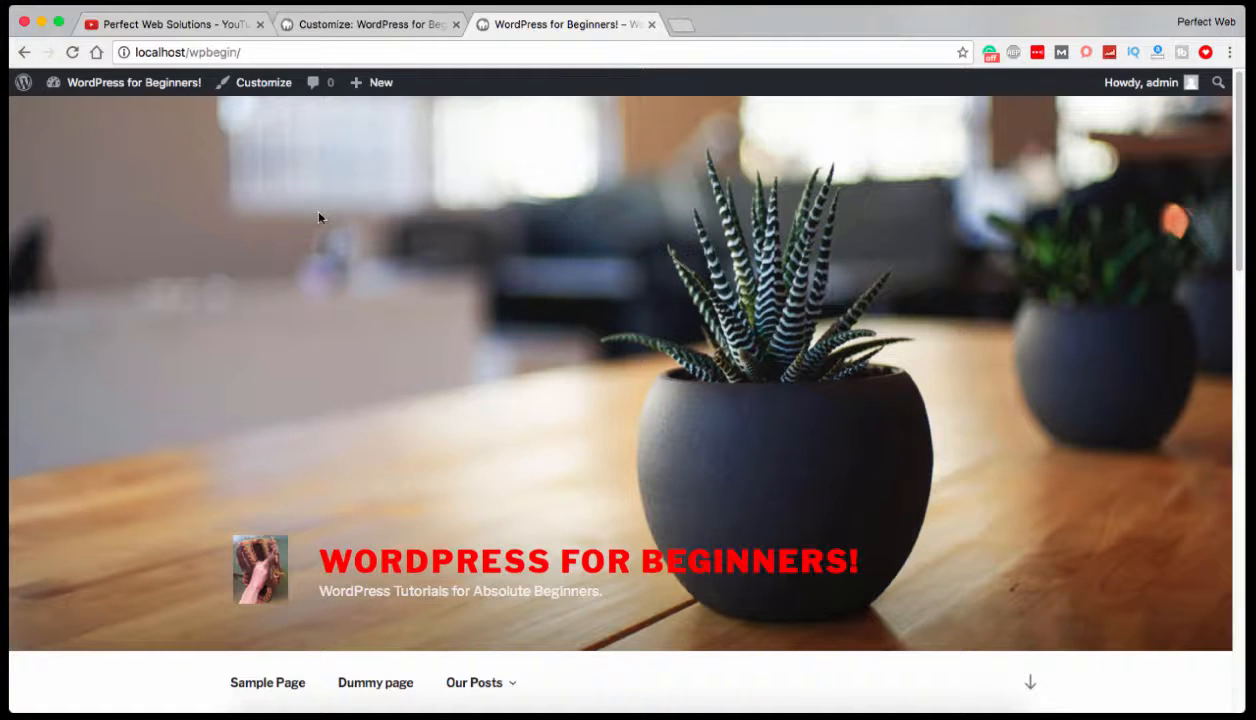
left_click(389, 26)
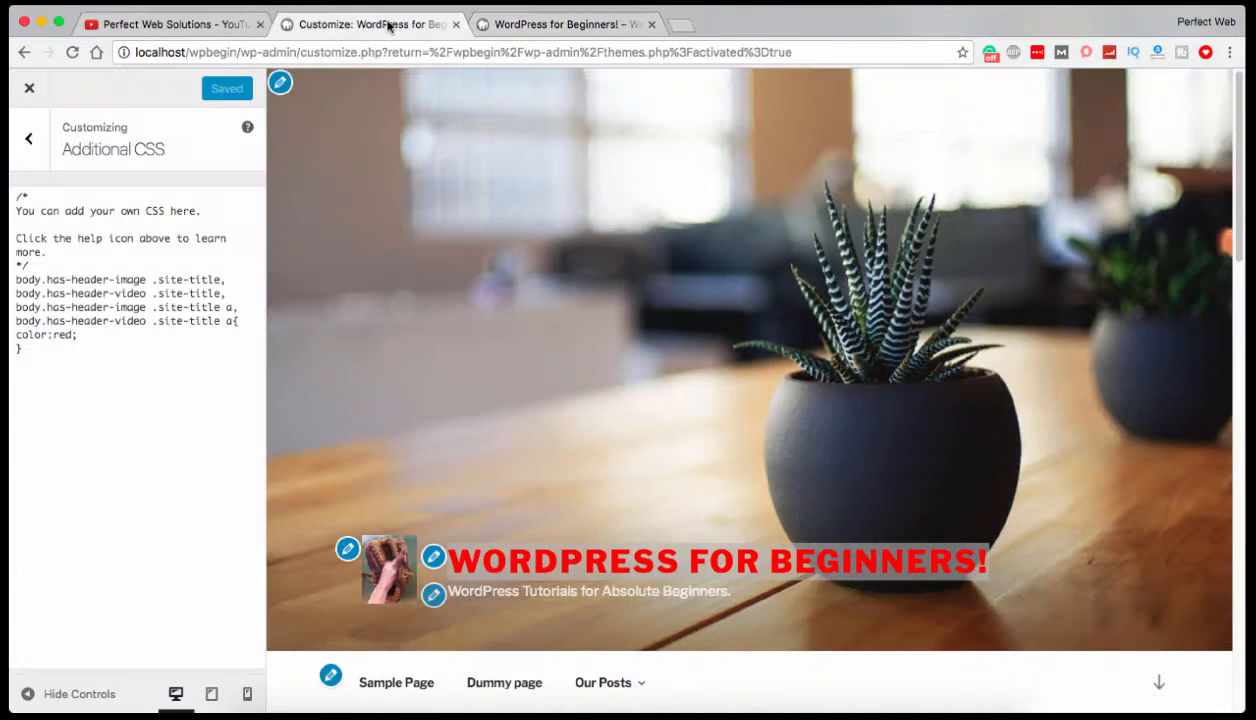
Switch to the Perfect Web Solutions YouTube channel page and look over its videos.
left_click(183, 28)
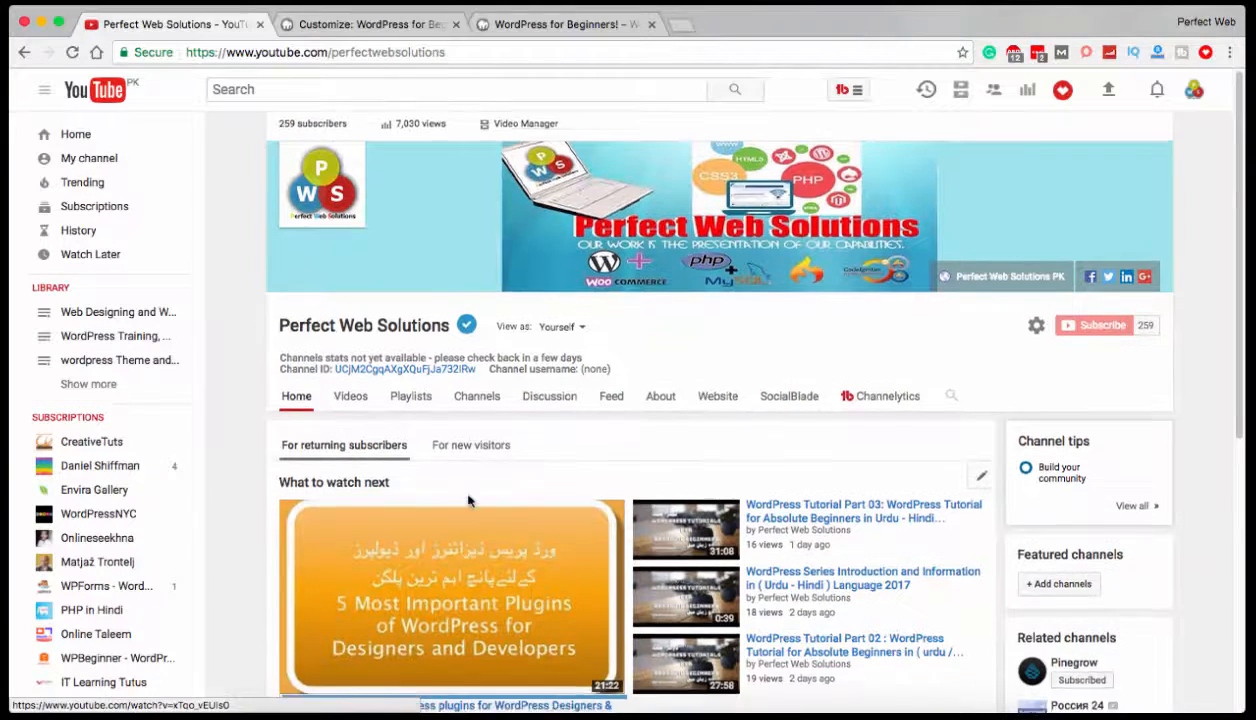
scroll(470, 480, "down", 1)
scroll(464, 432, "down", 1)
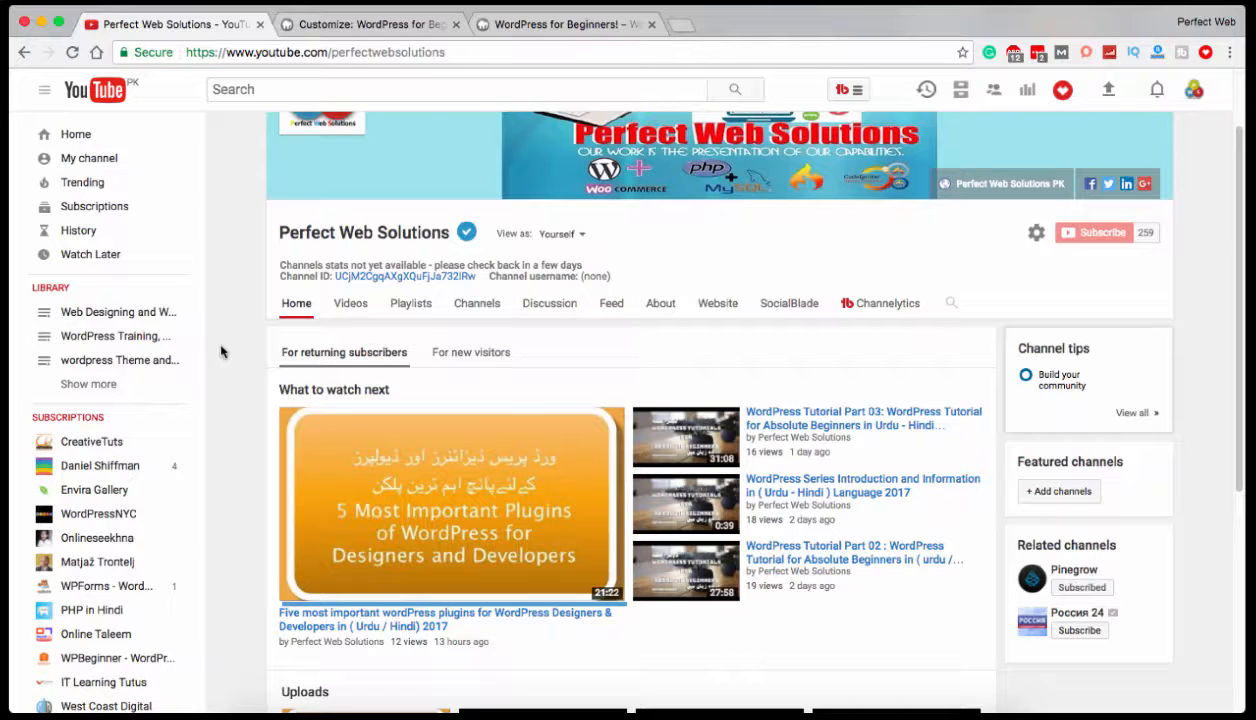
Return to the Customizer and try yellow and inherit as color values in the site title rule.
left_click(342, 25)
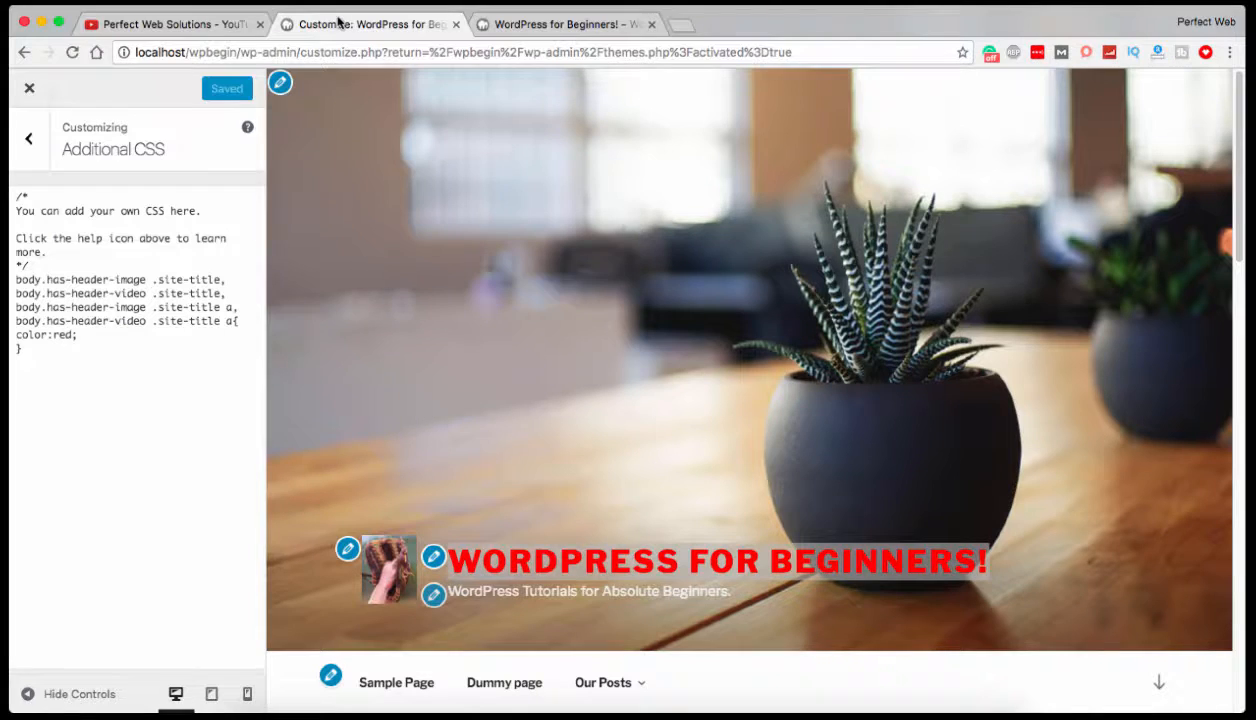
left_click(70, 340)
key("shift+Home")
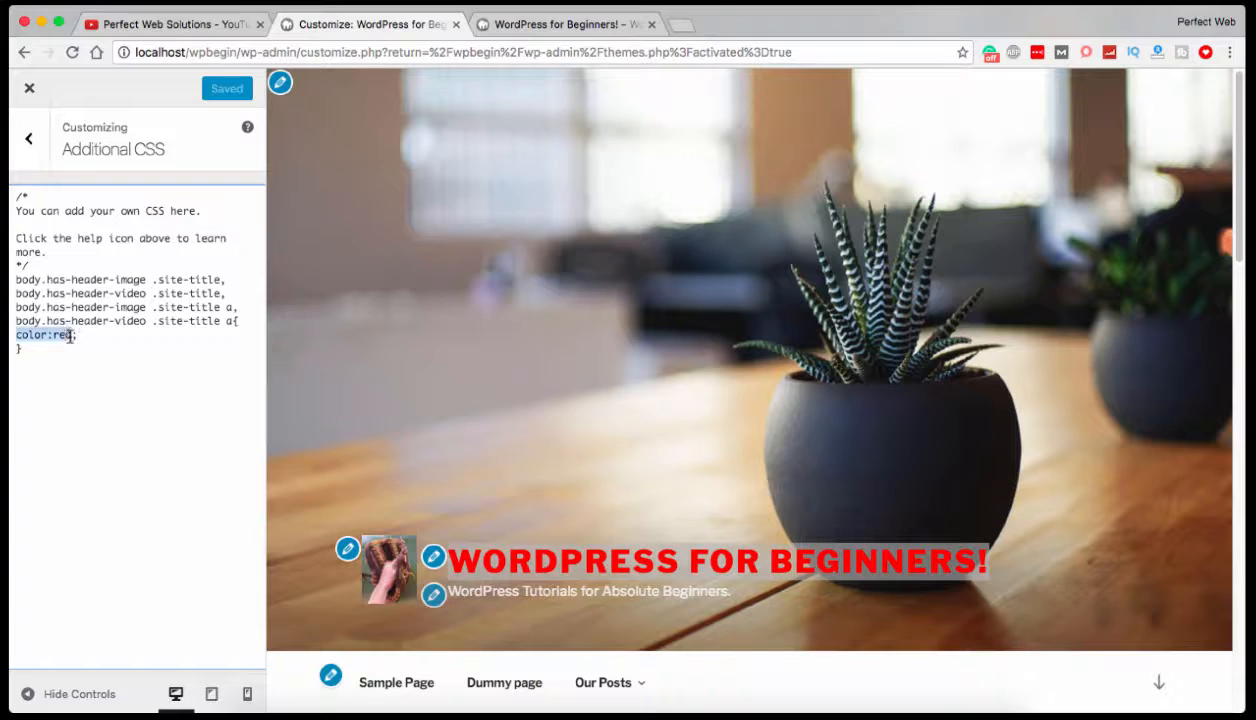
left_click(70, 336)
key("BackSpace")
key("BackSpace")
key("BackSpace")
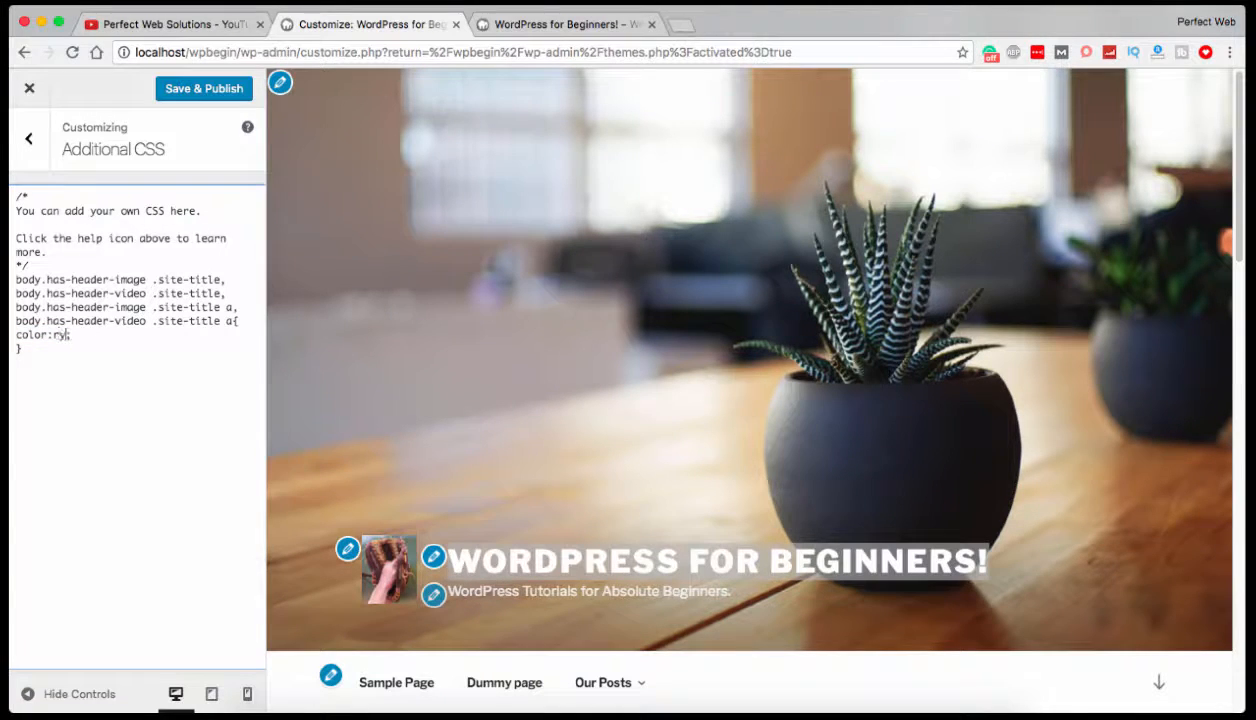
type("rgba(100,200,50, 0.5")
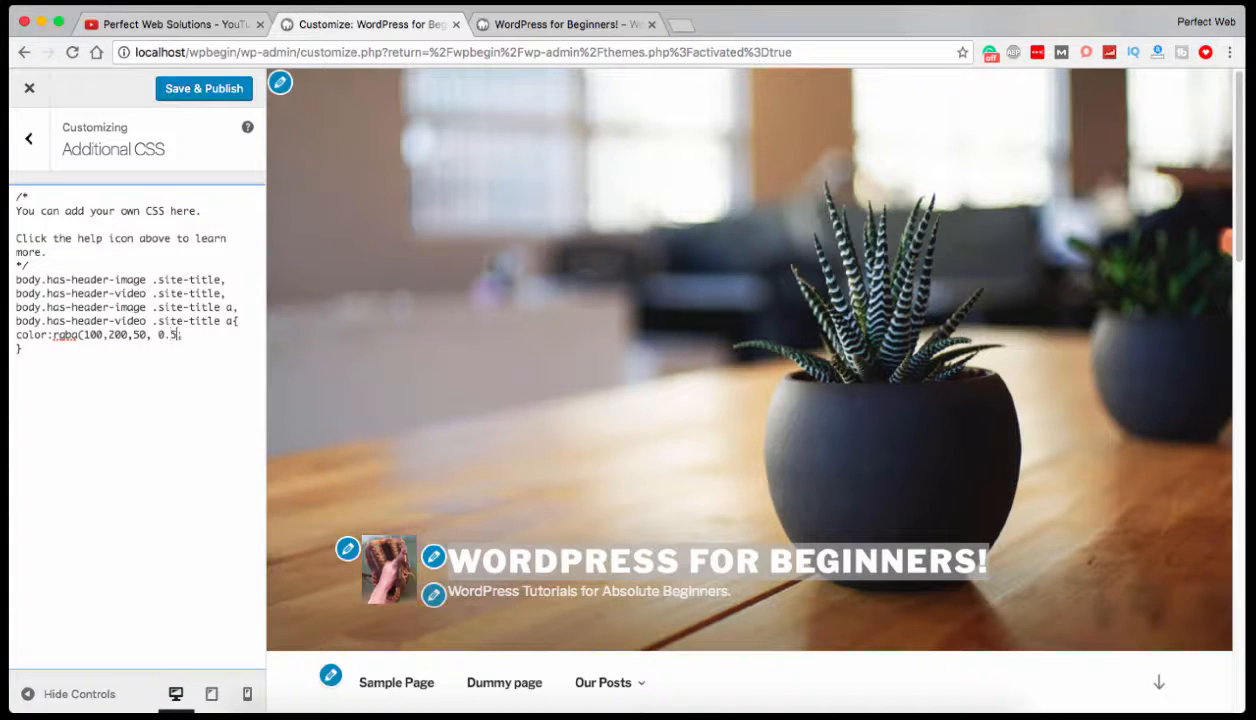
Set the site title rule's color to rgba(100,200,50, 0.5).
type(")")
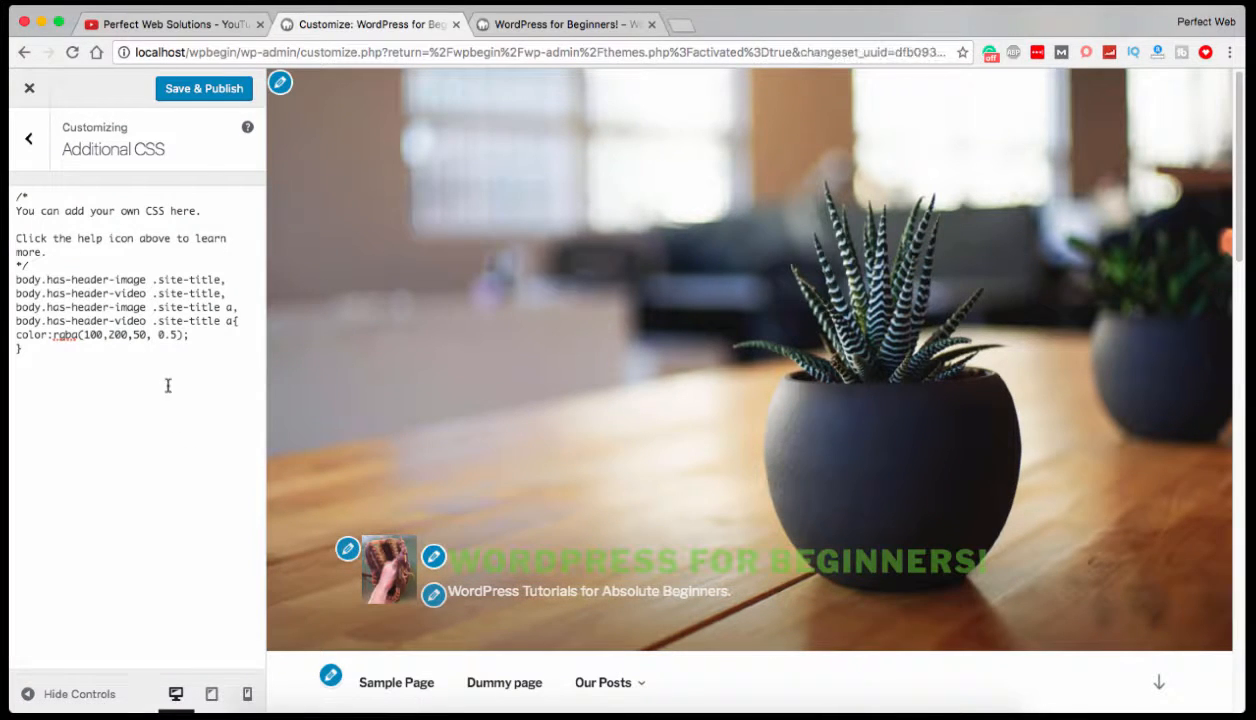
Adjust the site title color's channels and opacity to rgba(150,220,150, 0.8).
left_click(132, 338)
type("100,")
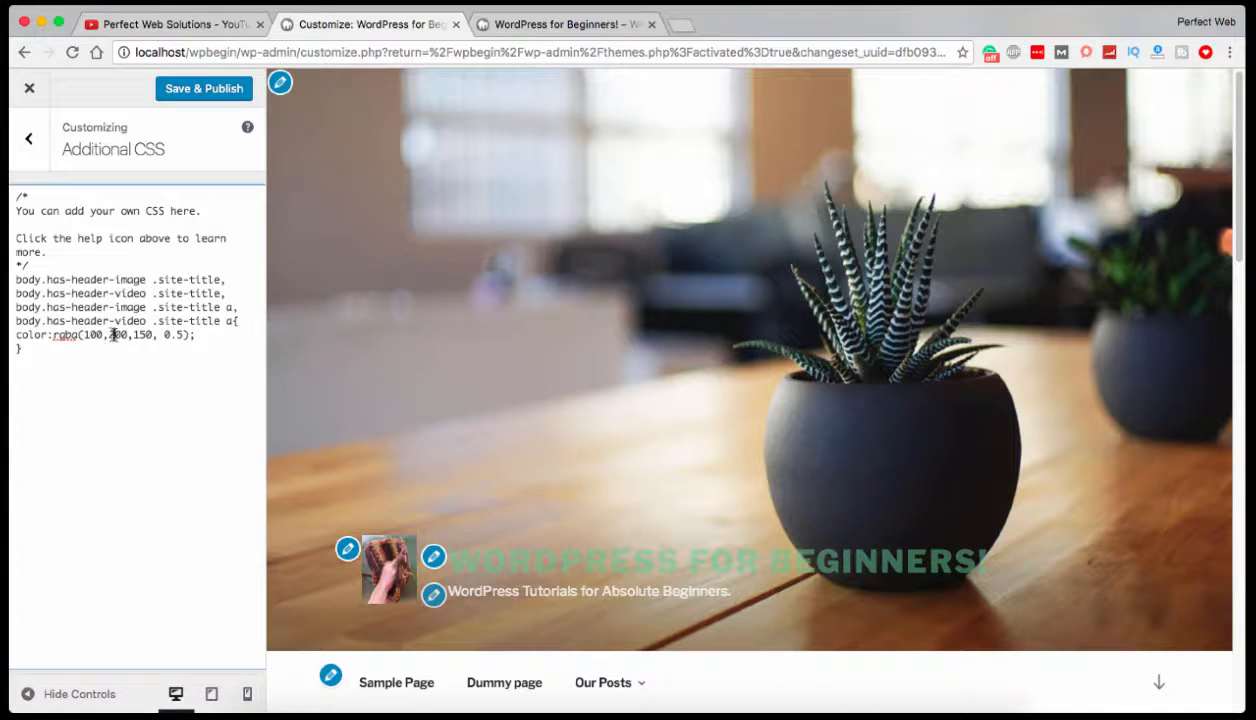
type("2")
left_click_drag(98, 334, 91, 333)
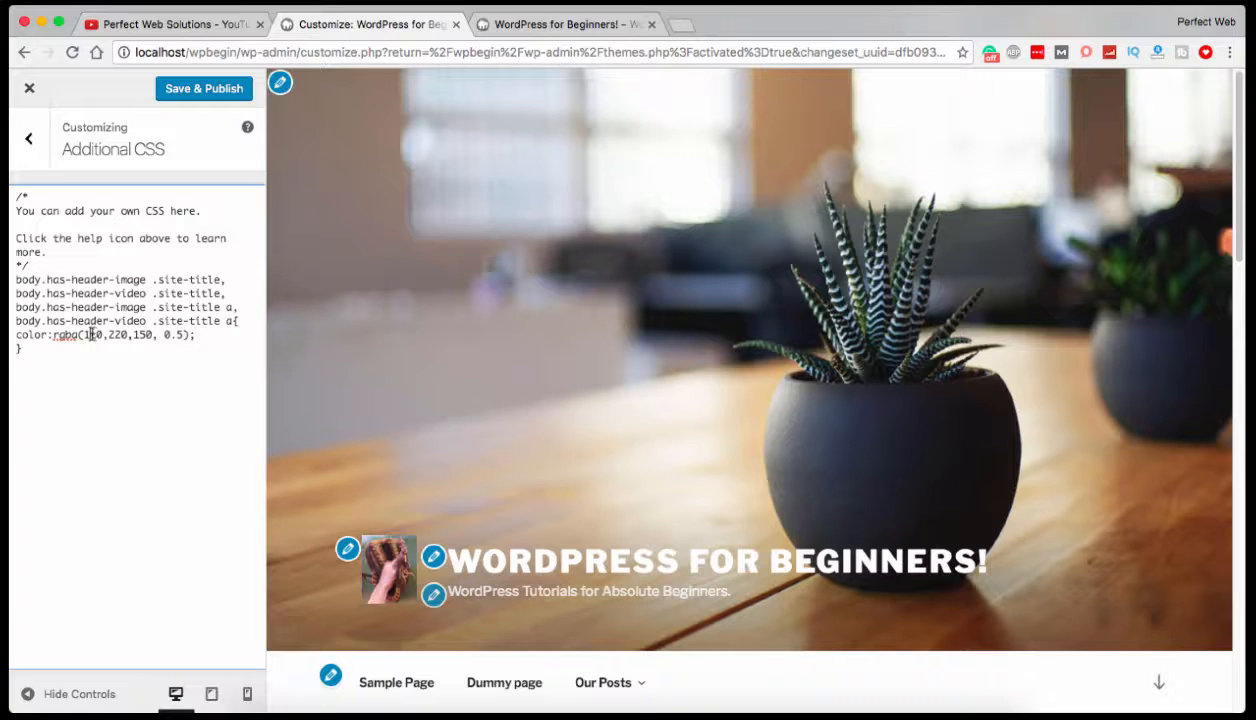
type("5")
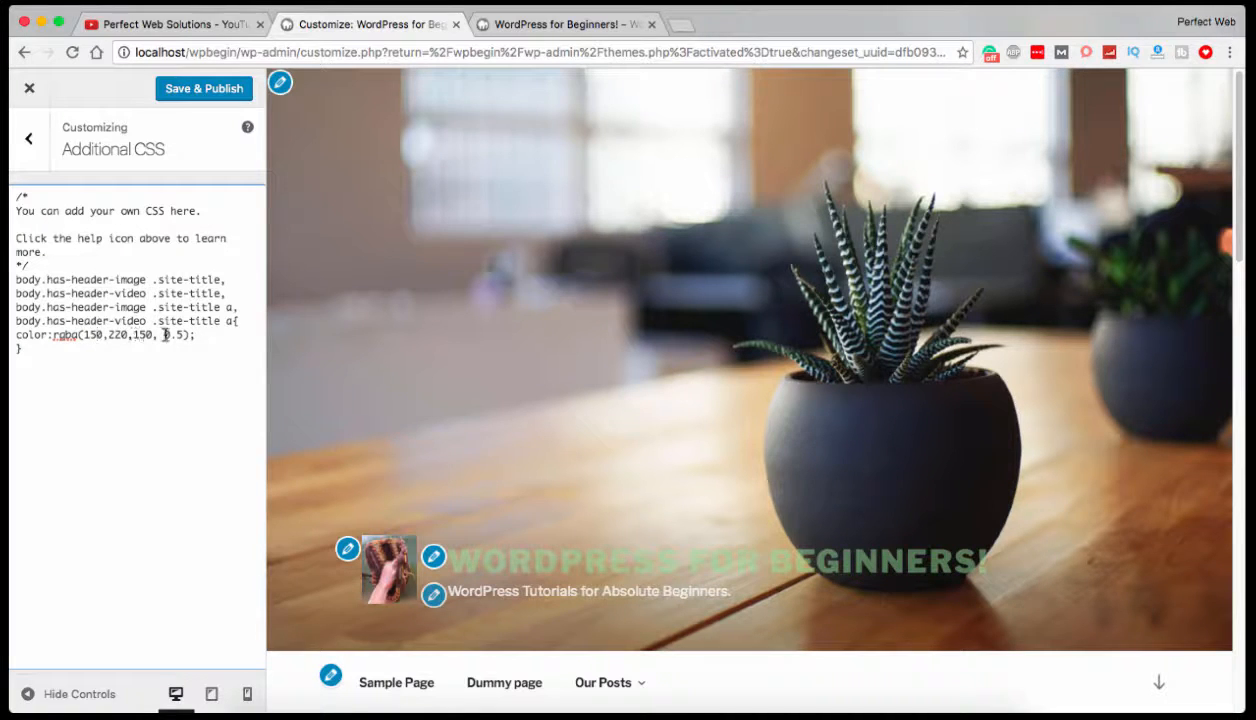
left_click_drag(184, 334, 177, 334)
type("8")
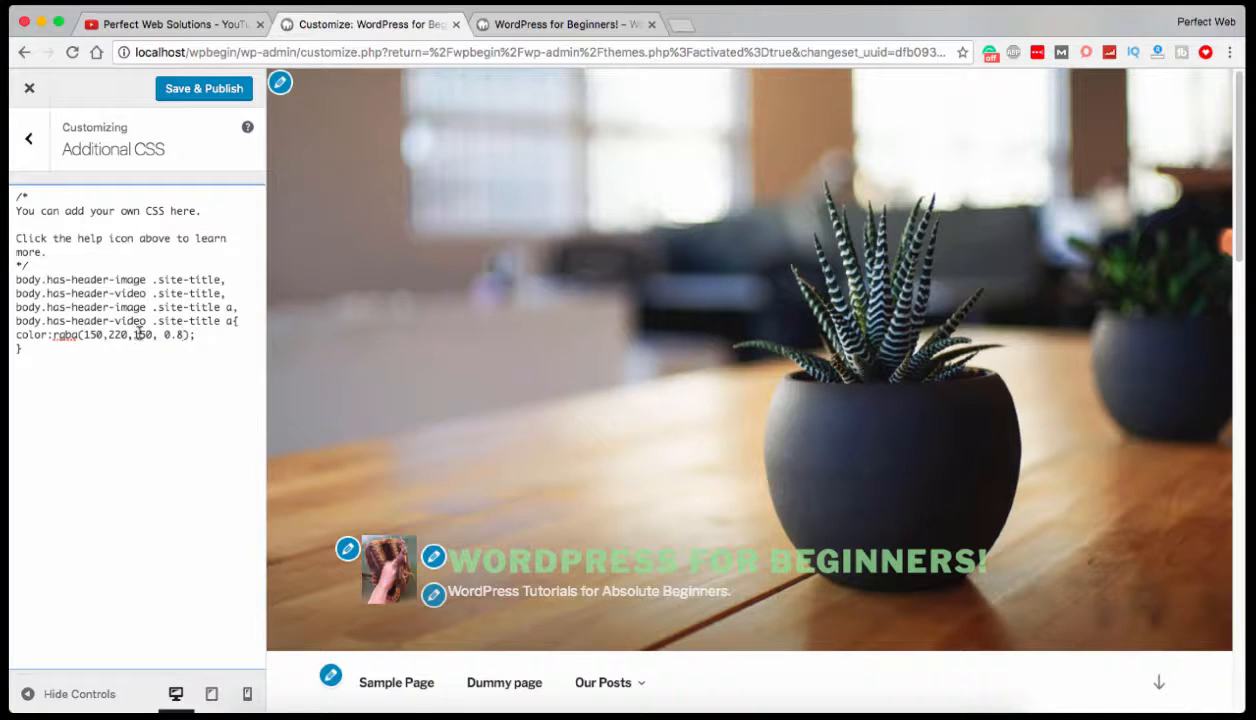
type("50")
Lower the site title color's channels to rgba(90,20,50, 0.8).
key("BackSpace")
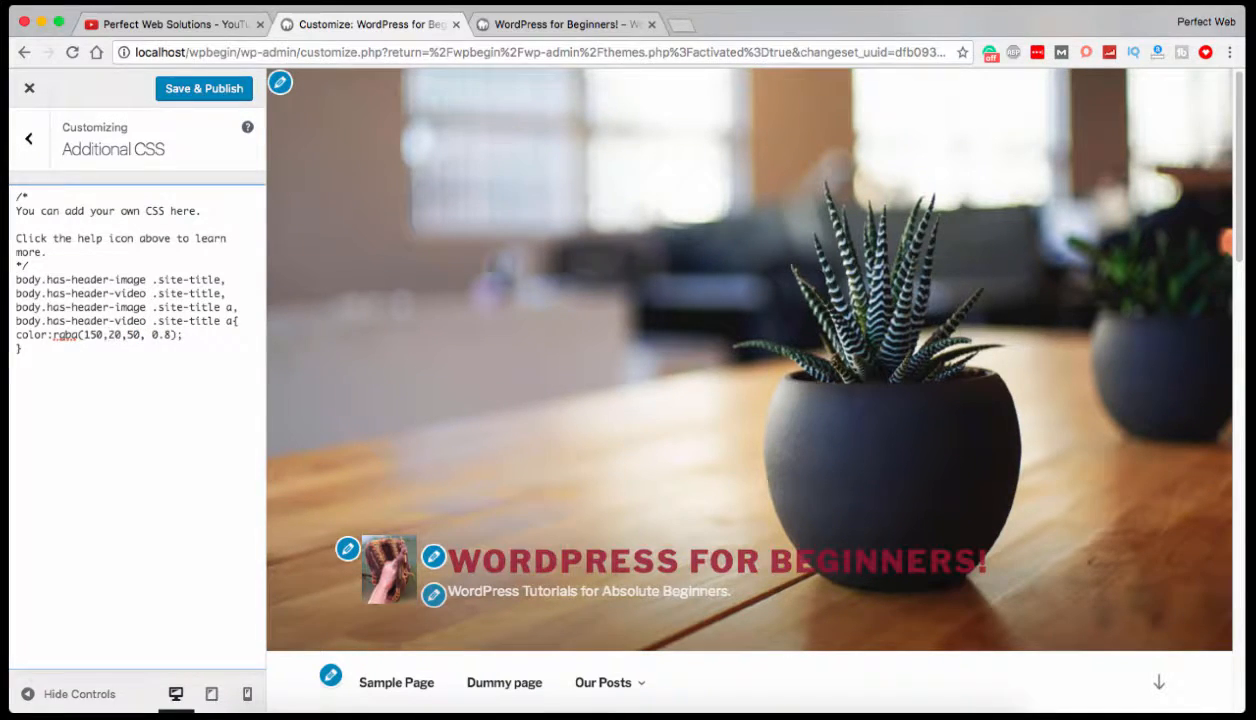
left_click(89, 335)
key("BackSpace")
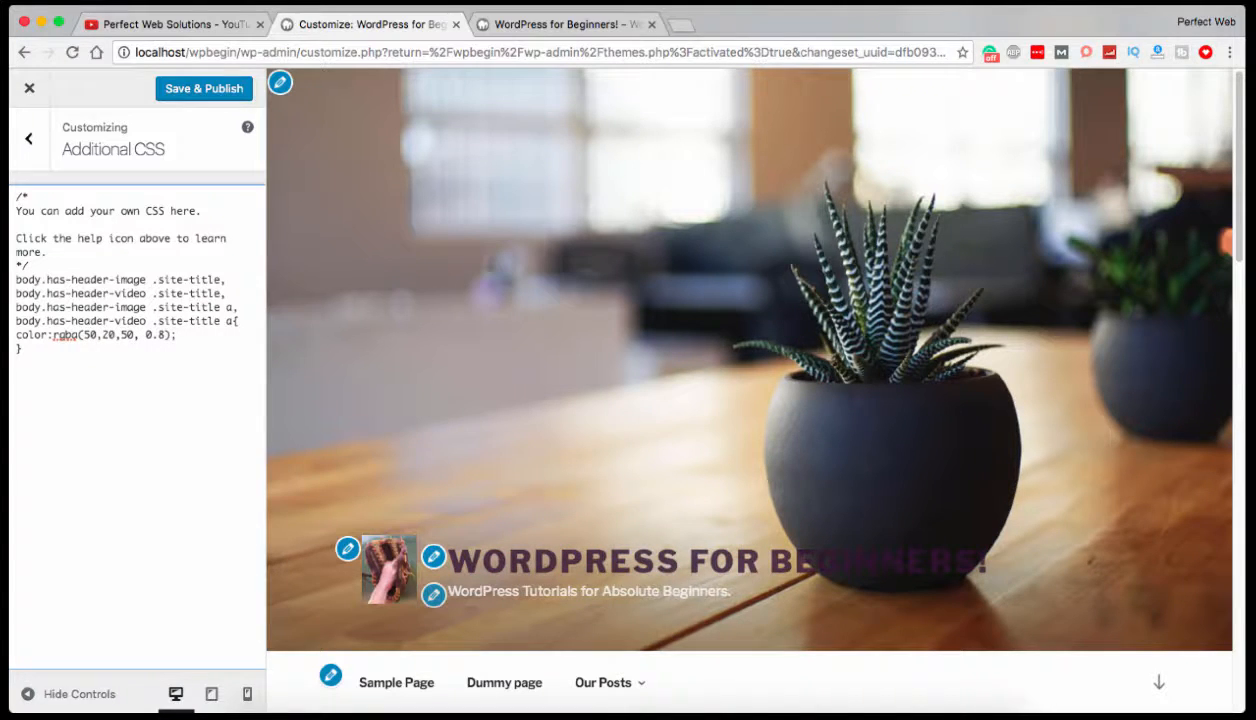
key("Delete")
type("9")
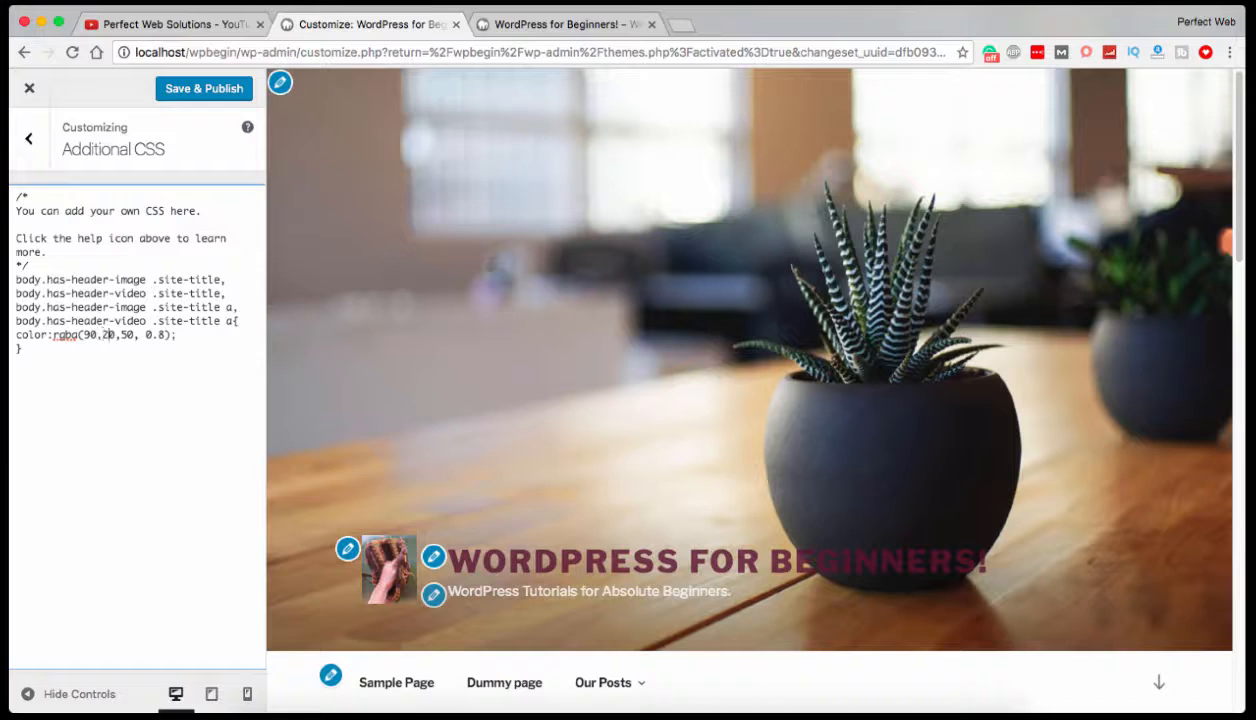
Change the green channel of the site title color to 120 and the blue channel to 220.
left_click(101, 335)
type("1")
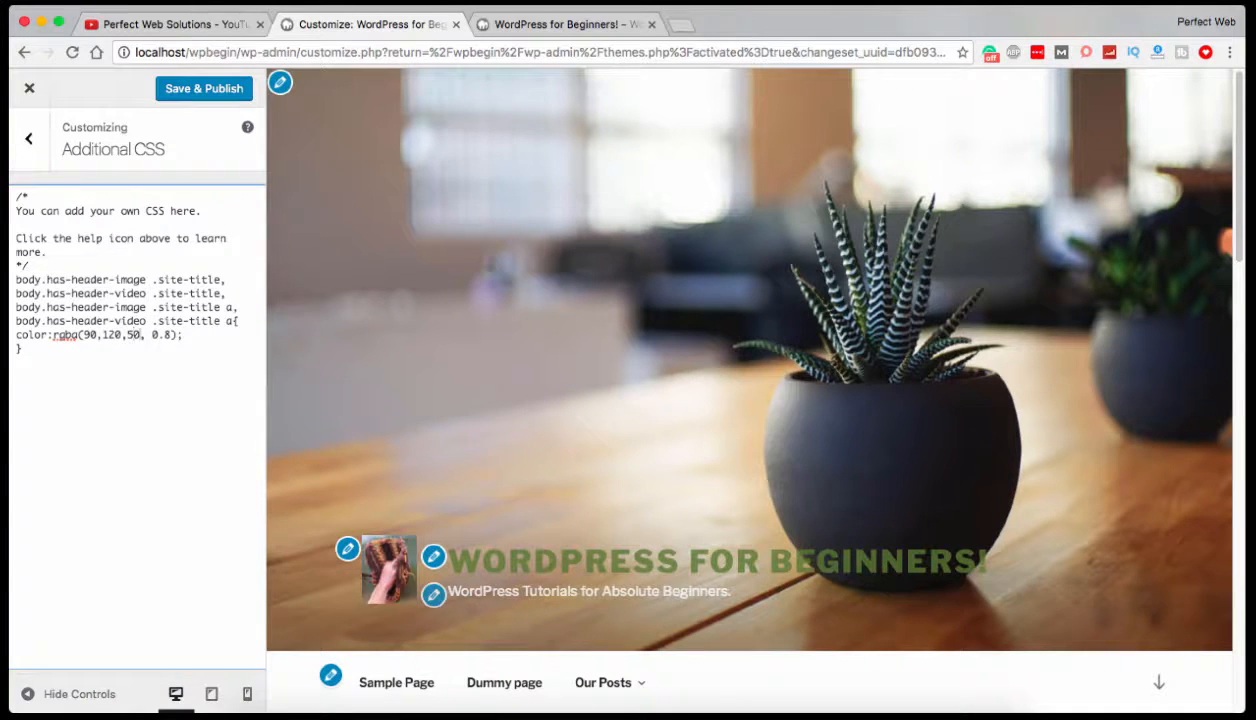
key("BackSpace")
type("22")
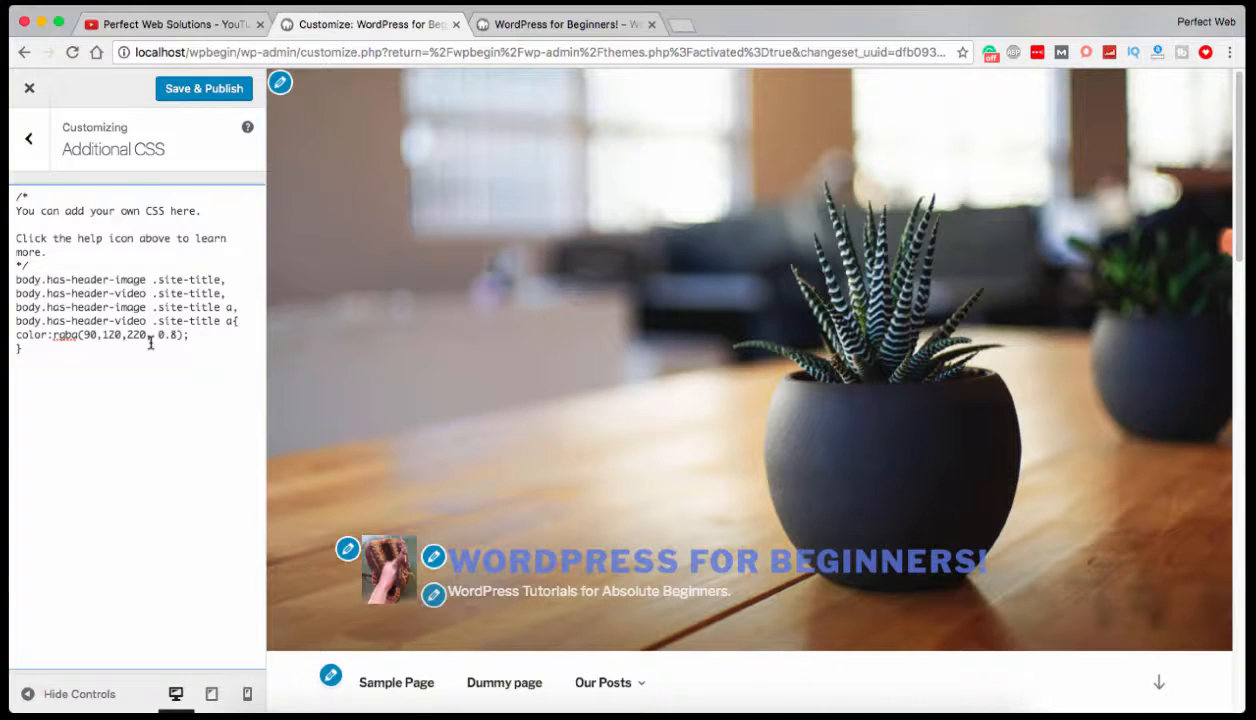
Replace the red, green and blue values of the site title color with 255,255,255.
double_click(90, 336)
left_click_drag(84, 335, 148, 334)
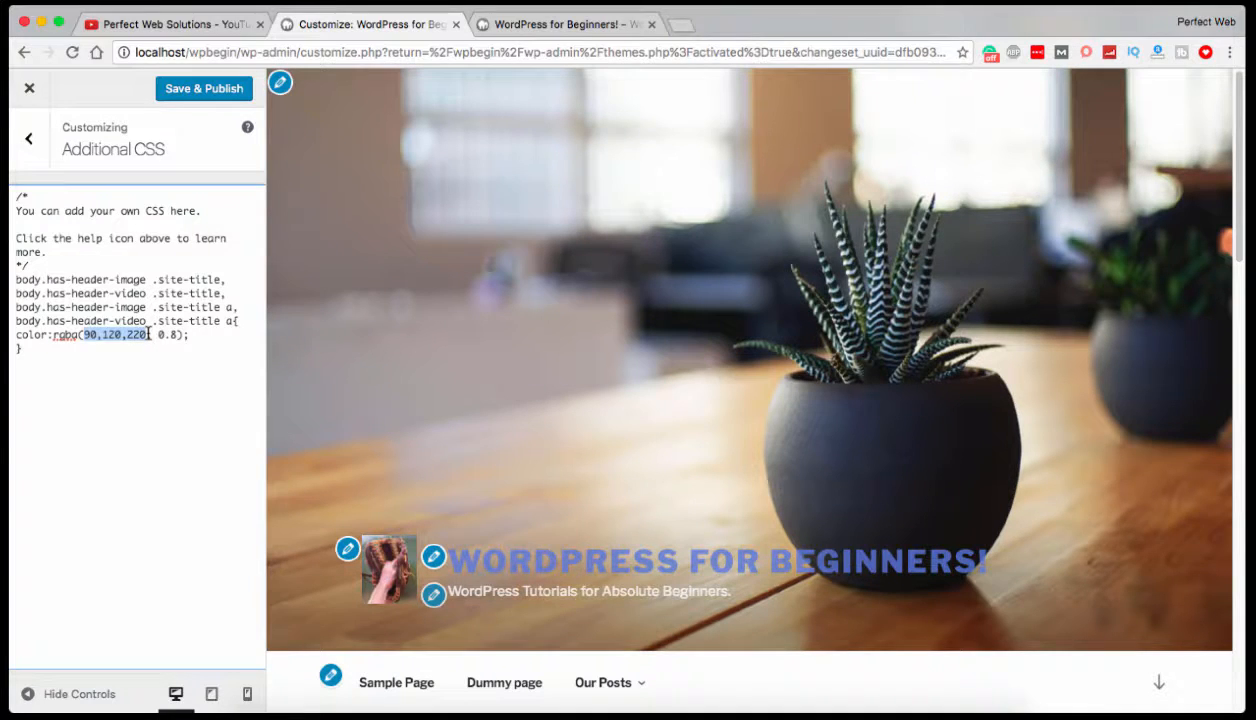
type("255,255,255")
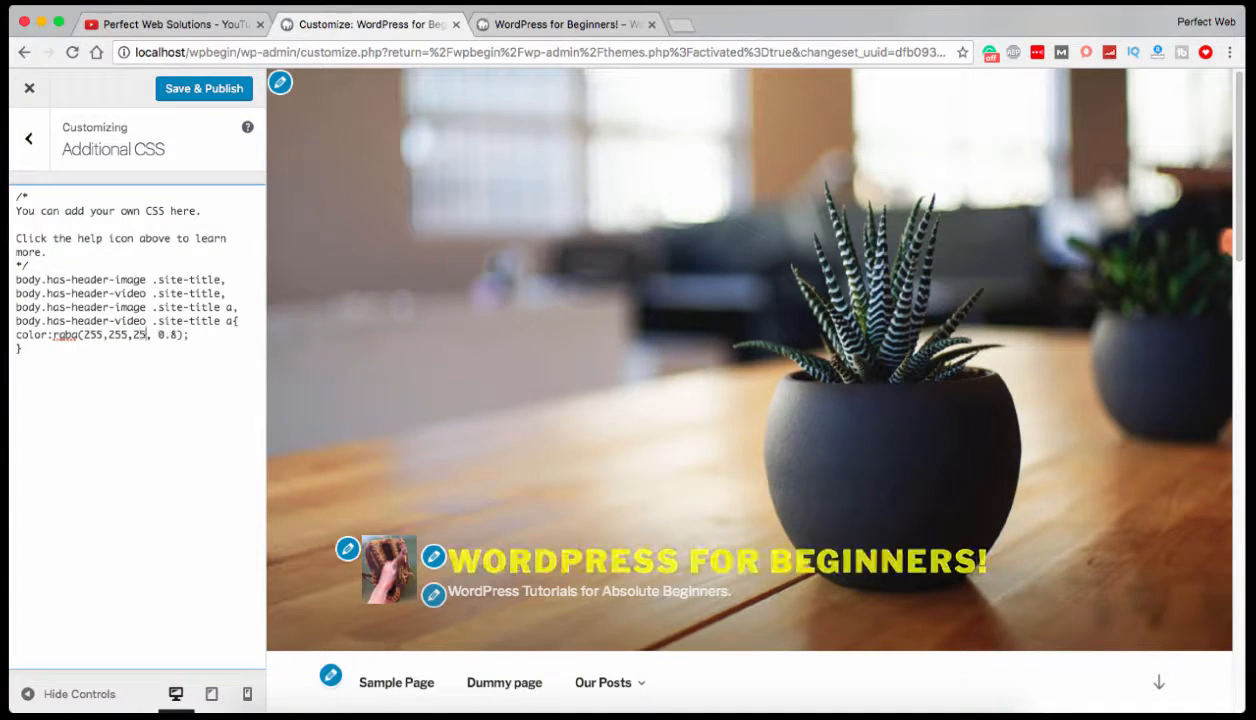
left_click_drag(154, 335, 88, 336)
left_click(88, 336)
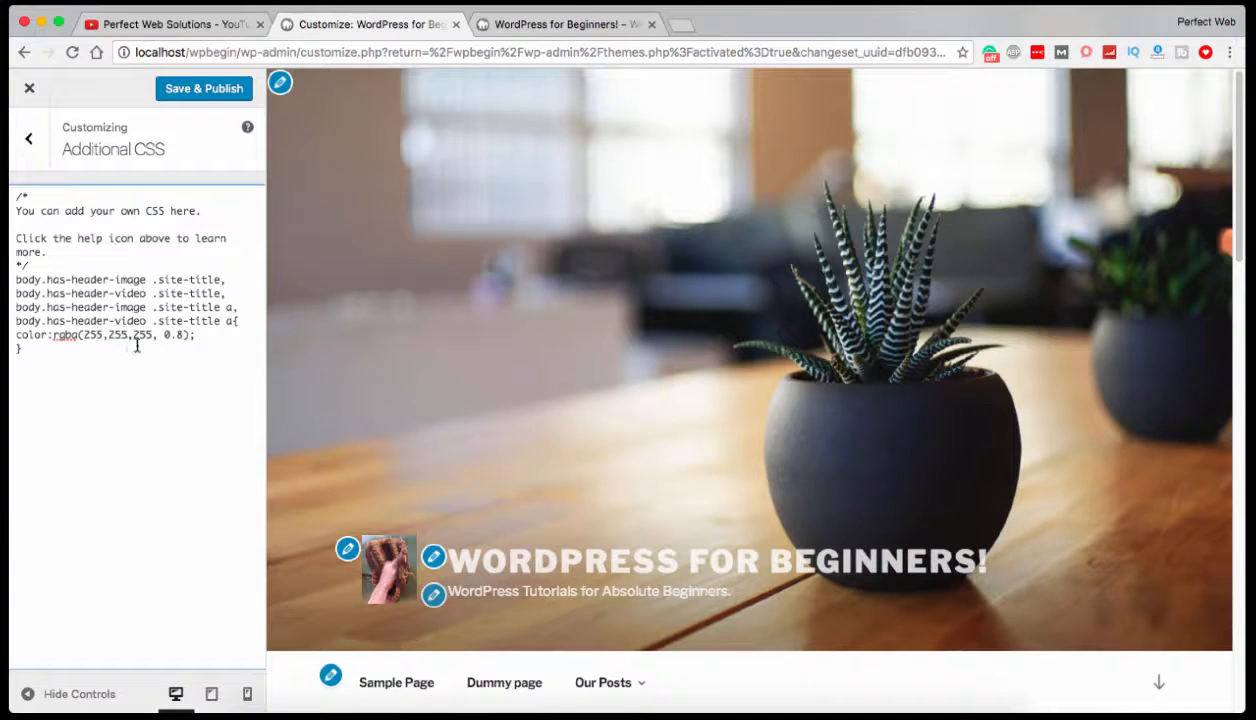
Set the red, green and blue values of the site title color to 0.
left_click_drag(85, 335, 101, 335)
type("0")
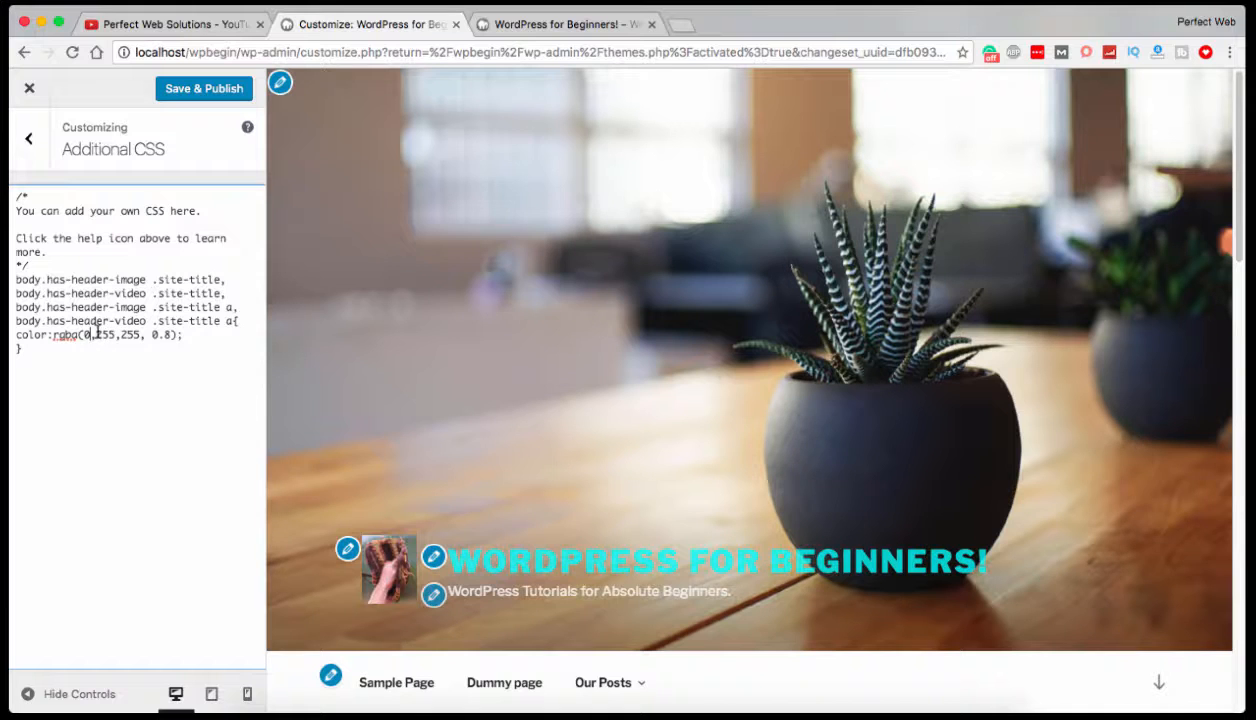
type("0")
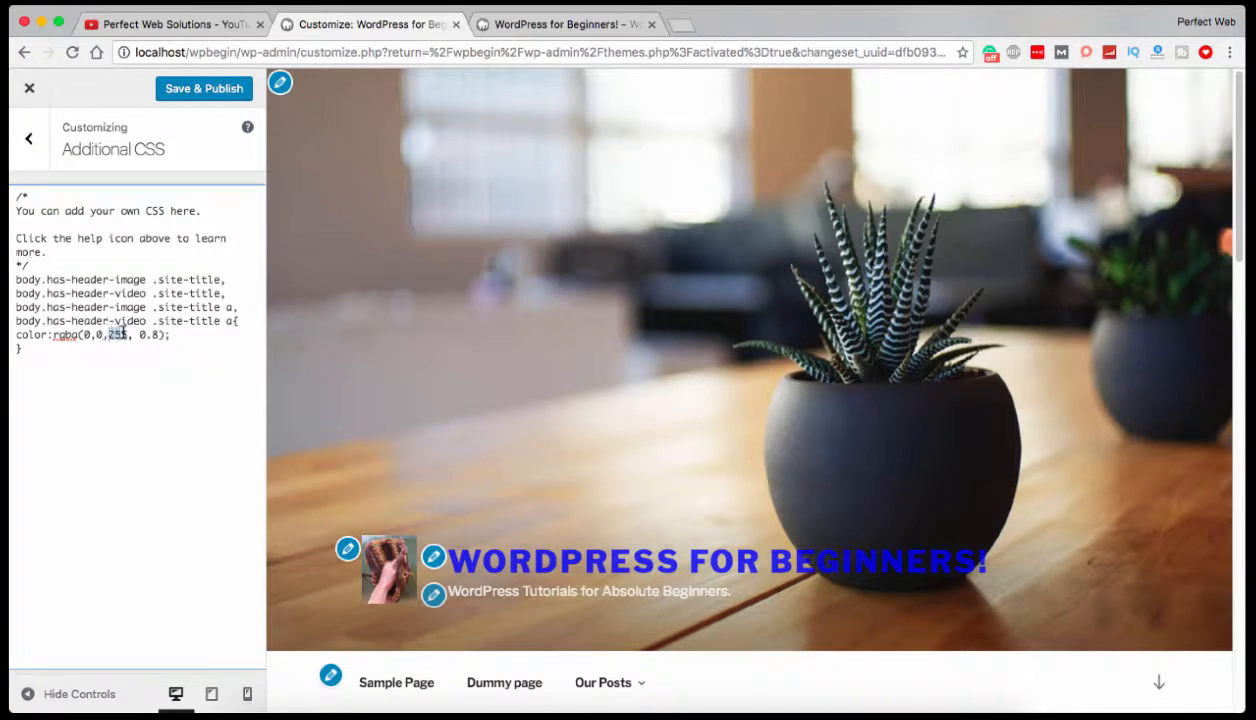
type("0")
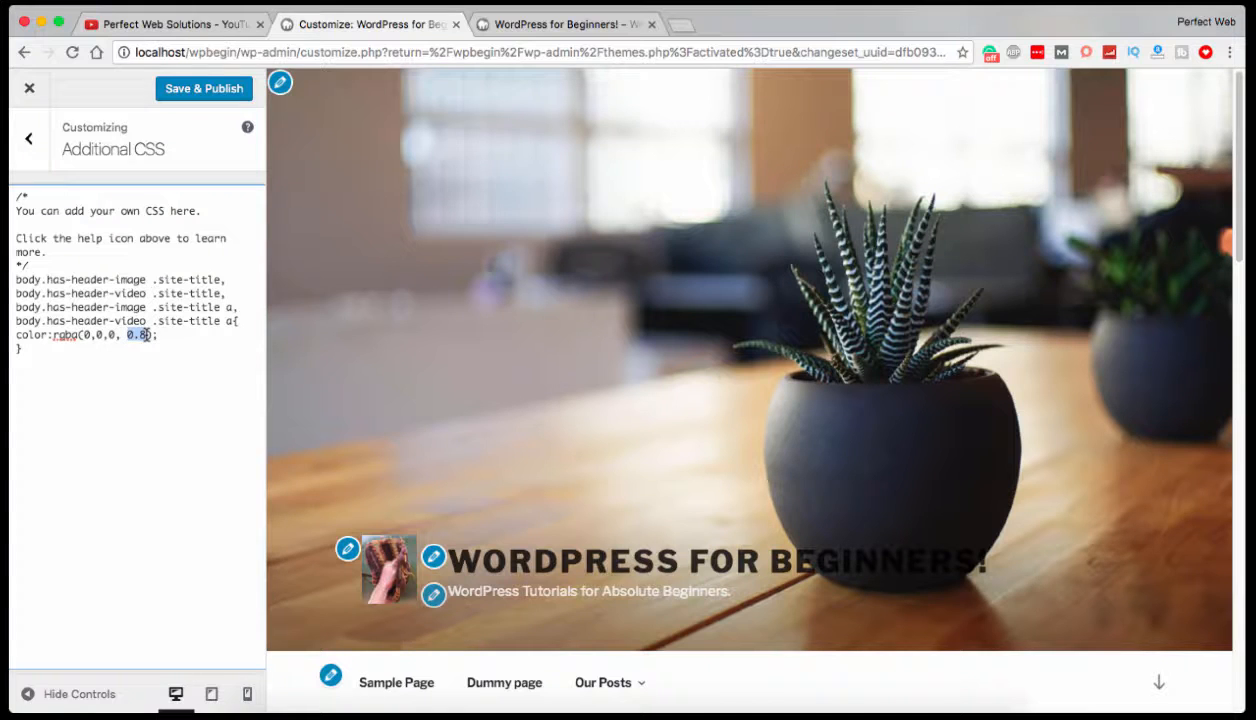
type("a")
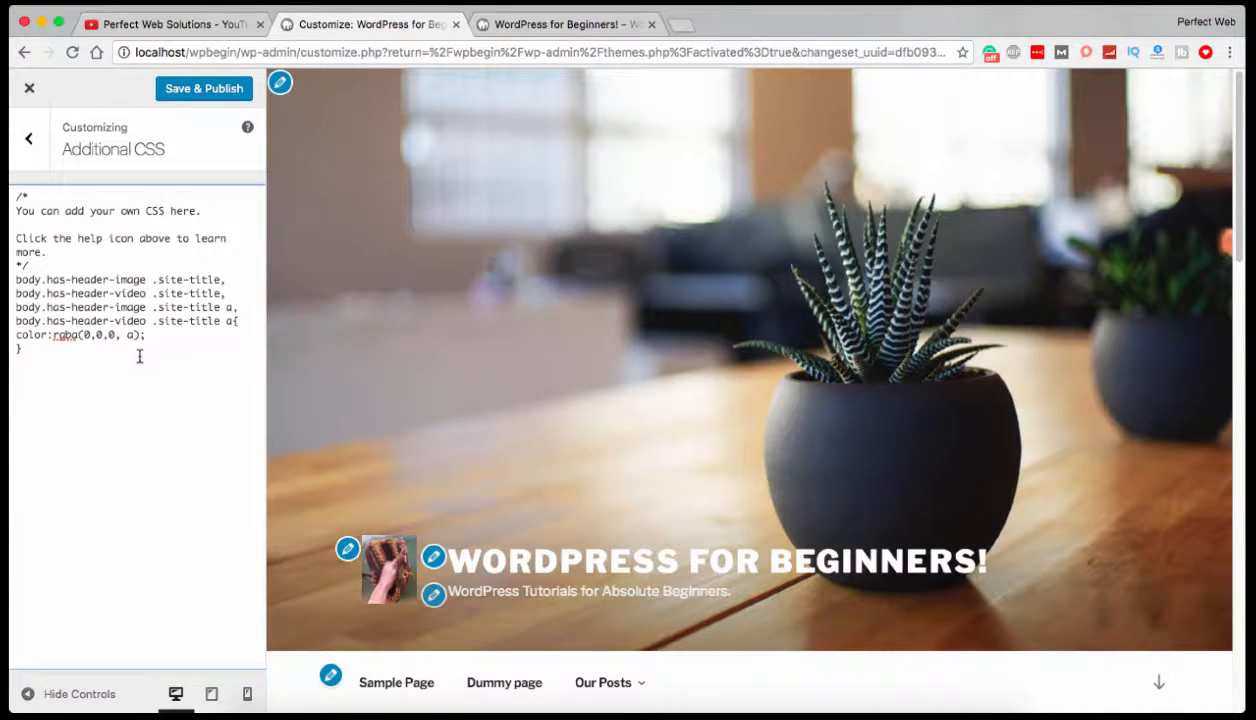
type("1")
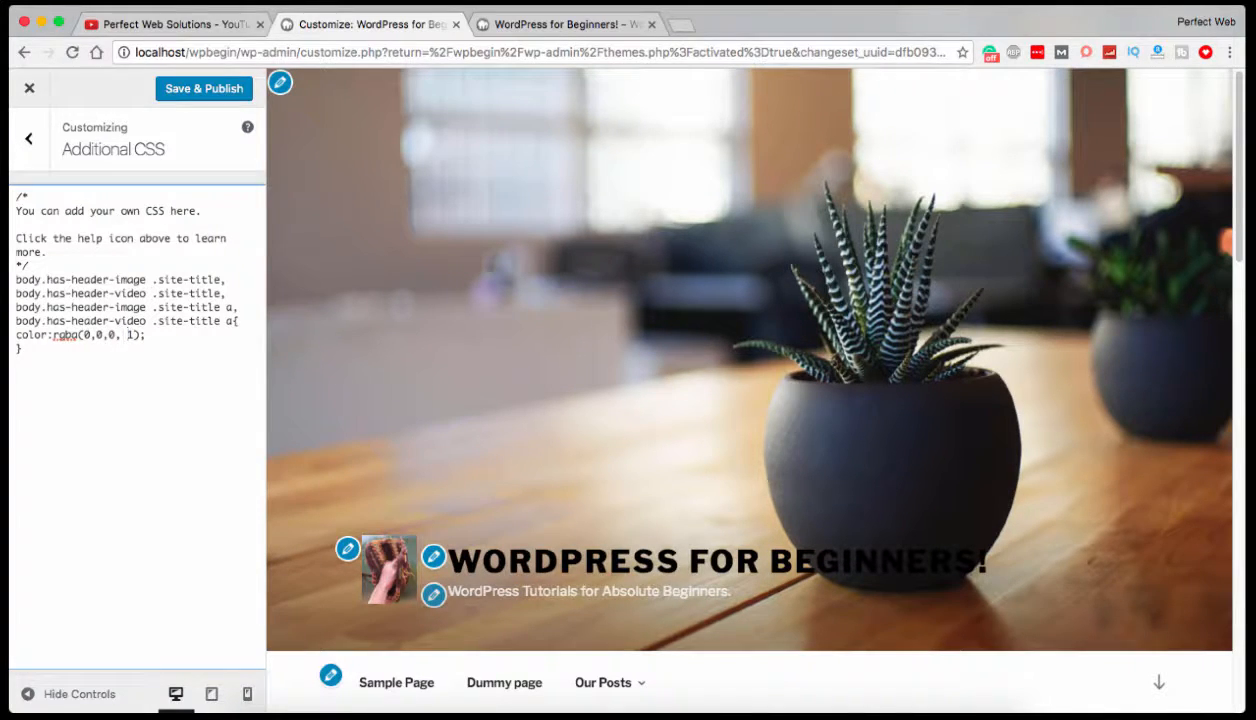
type("0.5")
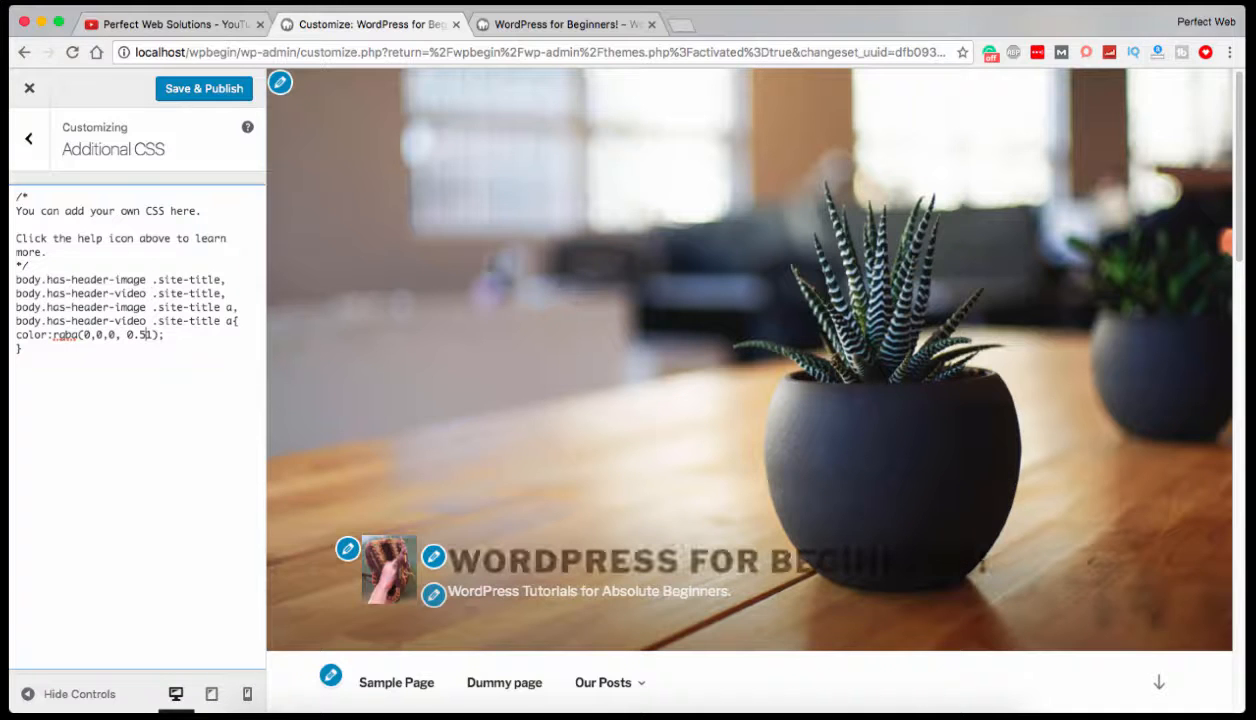
Try a and 1 as the alpha value of the site title color, and set it to 0.5.
key("Delete")
Delete the whole site title rule from the Additional CSS, and save and publish the change.
left_click_drag(24, 349, 14, 280)
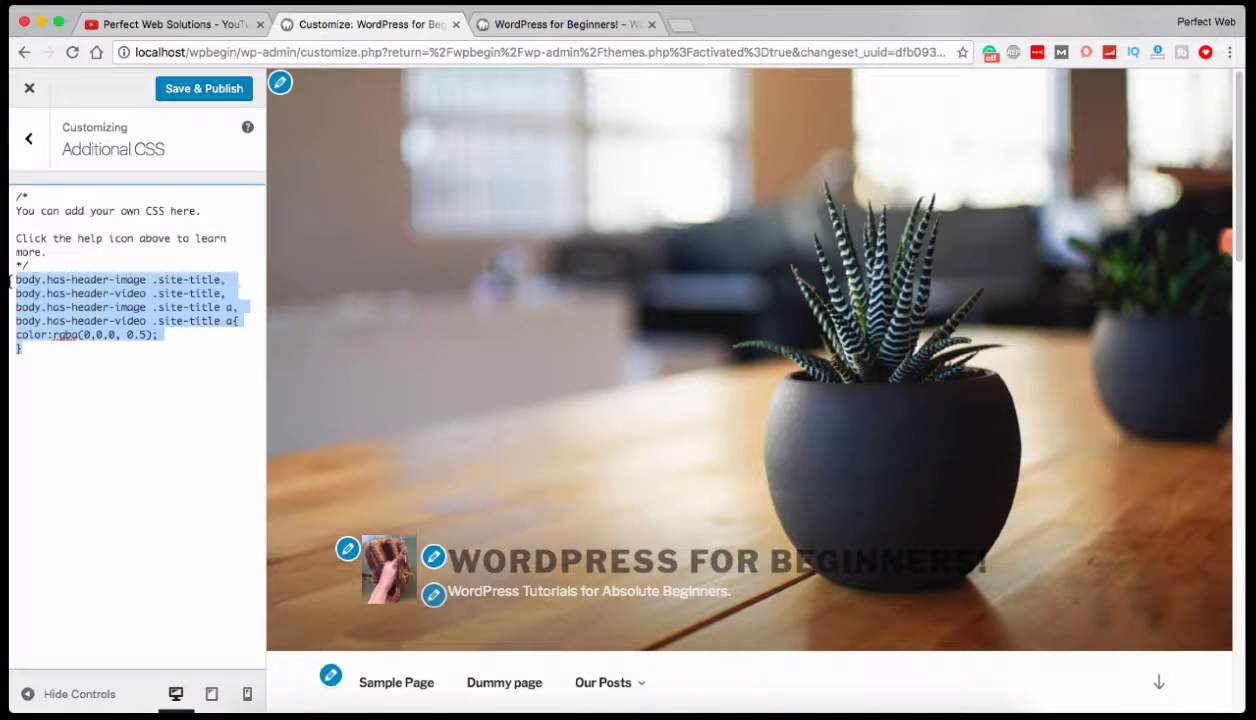
key("BackSpace")
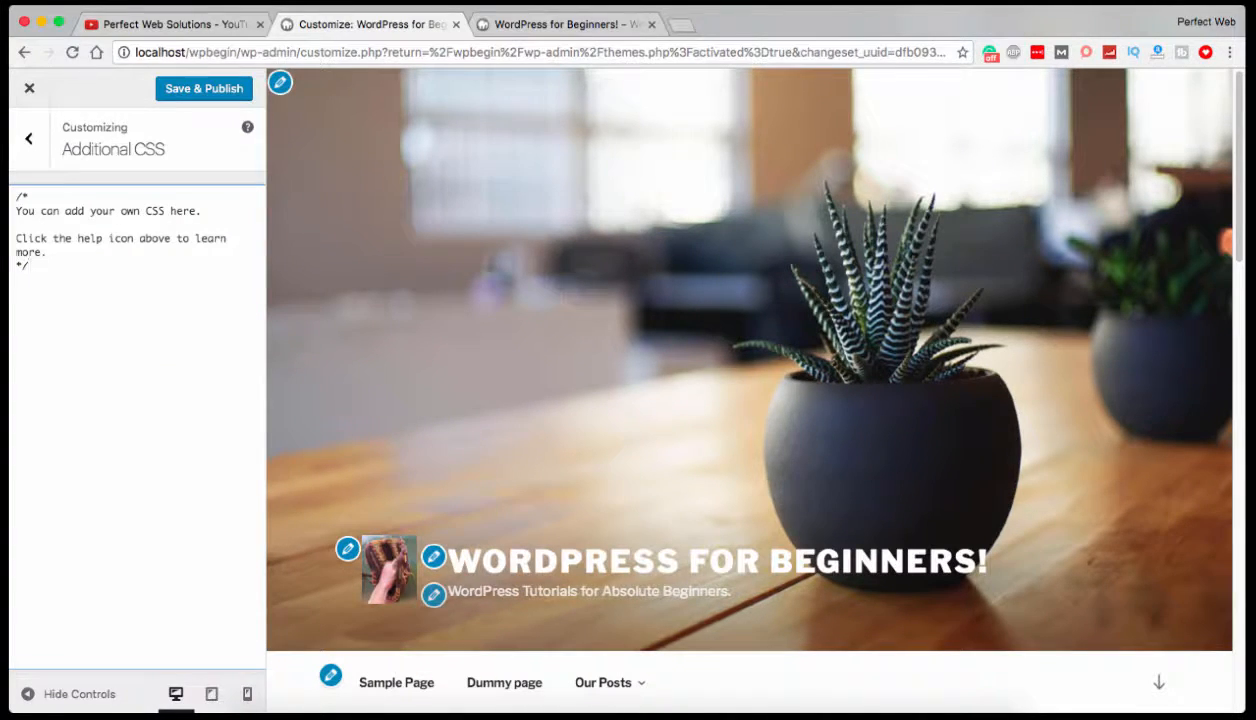
left_click(176, 88)
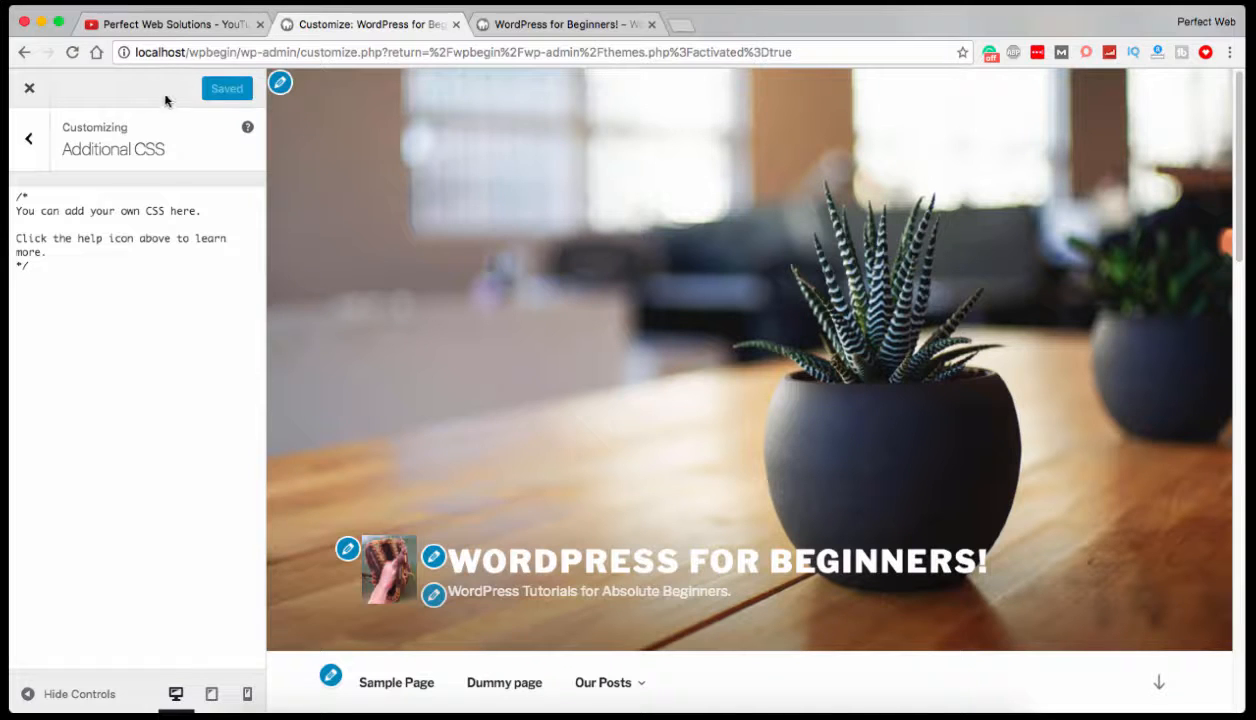
Leave the Customizer for the installed themes page and start adding a new theme.
left_click(29, 139)
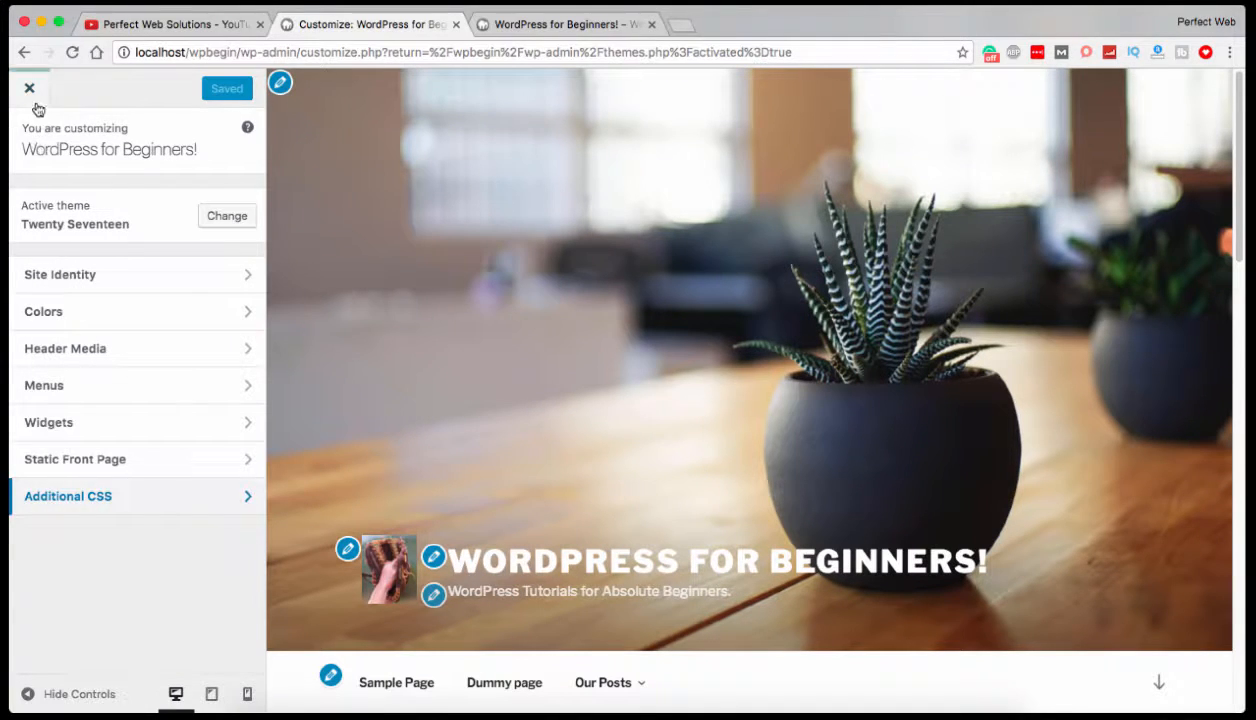
left_click(36, 108)
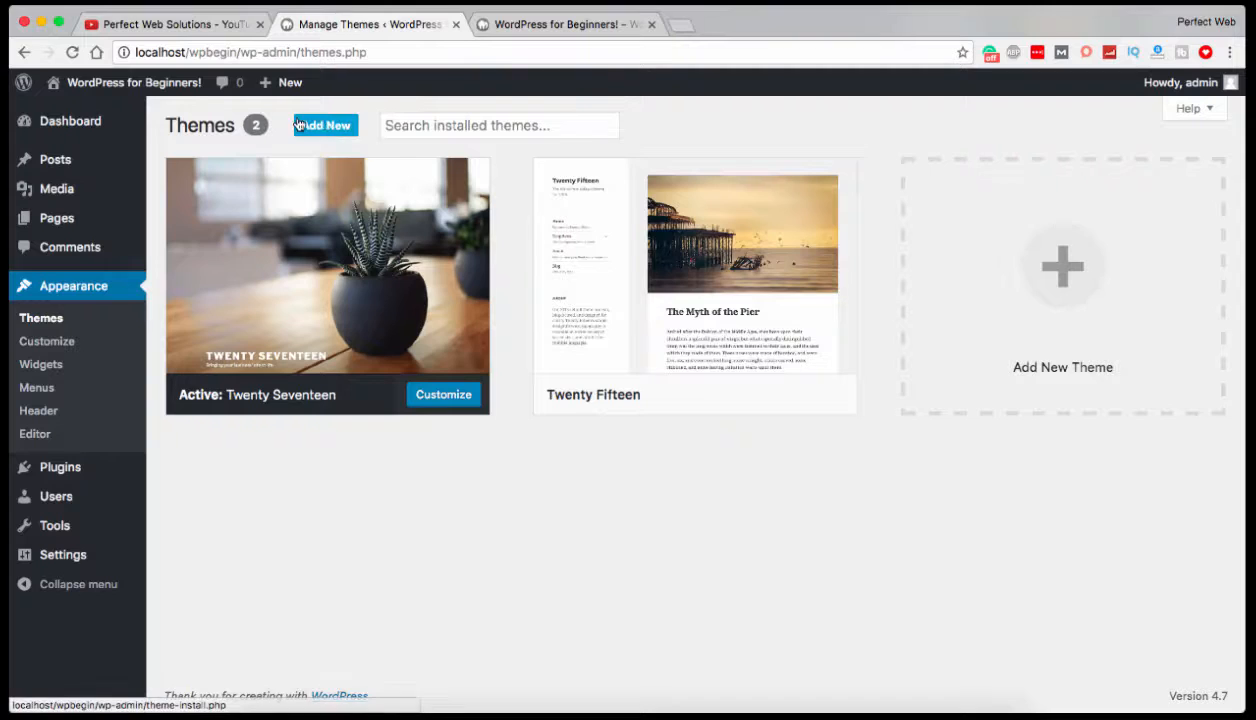
left_click(1080, 272)
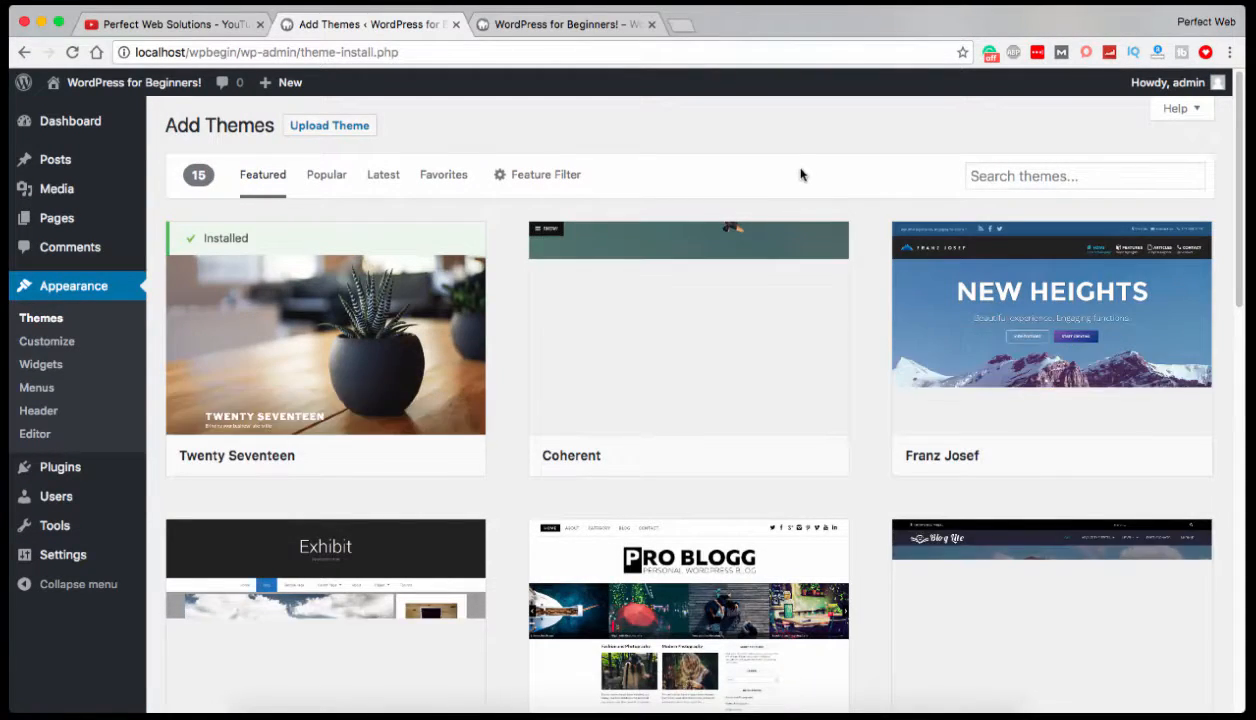
Look through the featured themes available for installation.
mouse_move(373, 225)
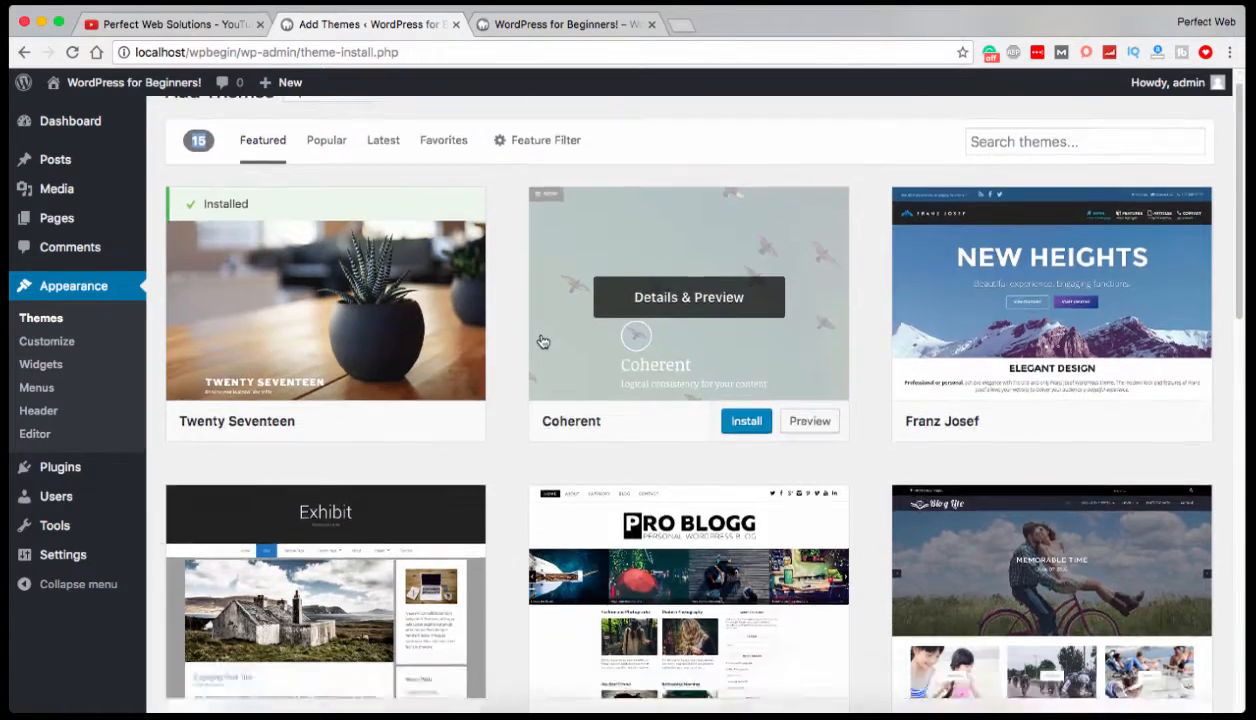
scroll(530, 345, "down", 10)
scroll(520, 349, "down", 3)
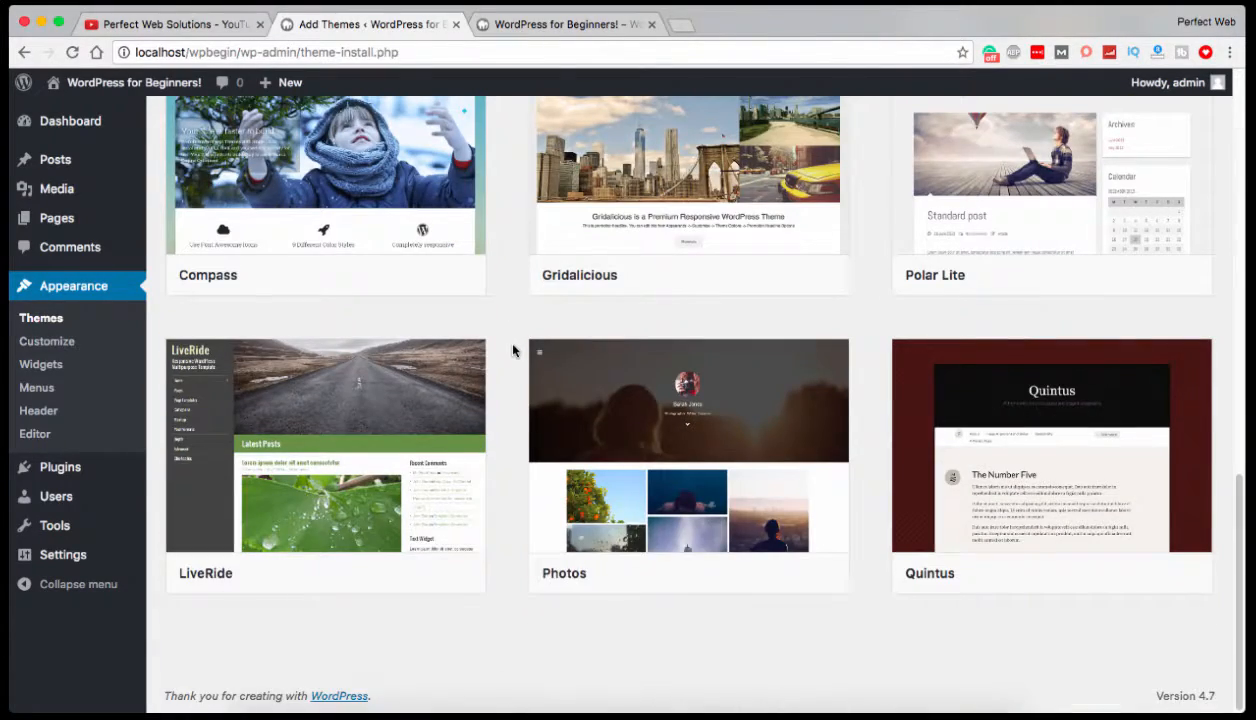
scroll(512, 349, "up", 8)
scroll(512, 347, "up", 6)
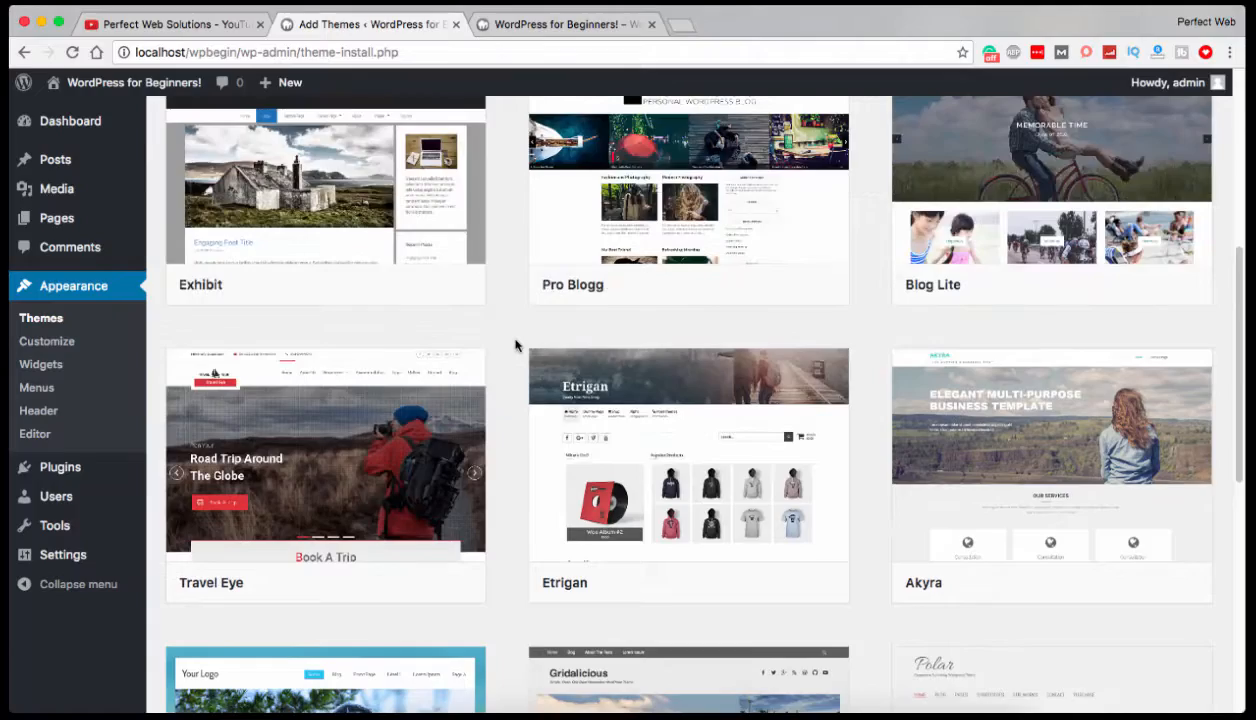
scroll(515, 345, "down", 10)
scroll(515, 345, "down", 3)
scroll(515, 345, "up", 15)
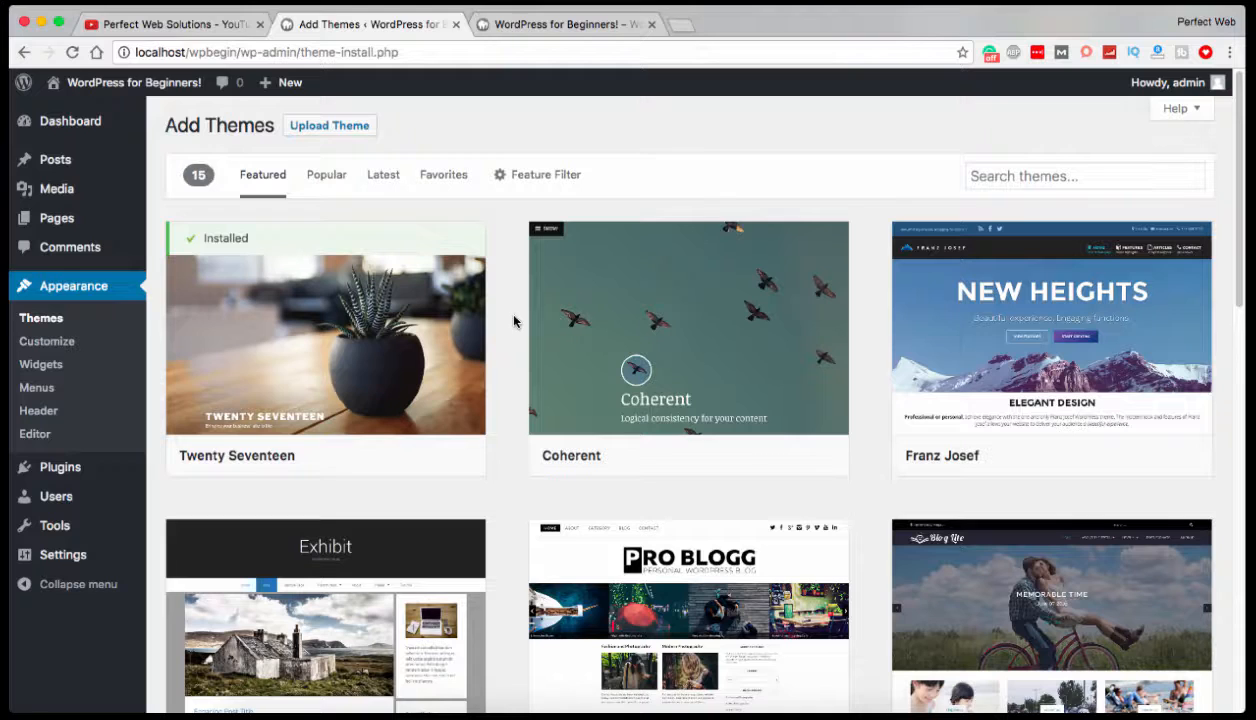
Open the details and preview of the Coherent theme.
mouse_move(662, 310)
mouse_move(681, 457)
mouse_move(738, 334)
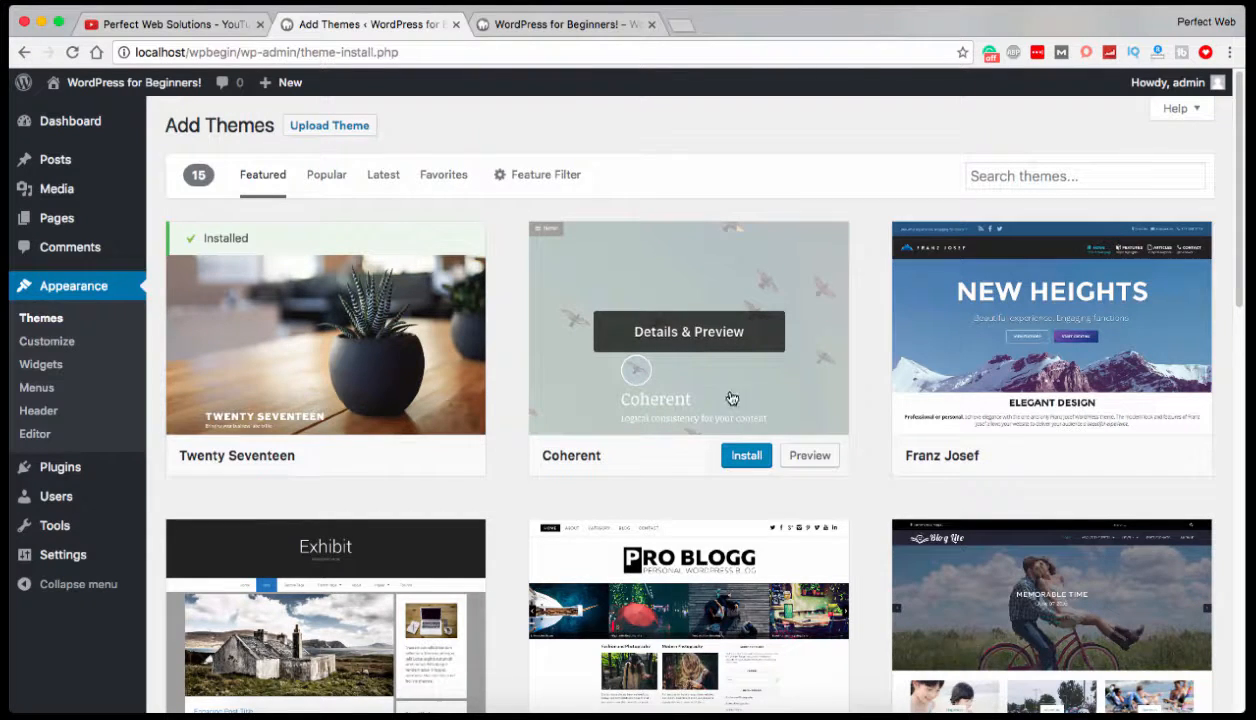
left_click(681, 334)
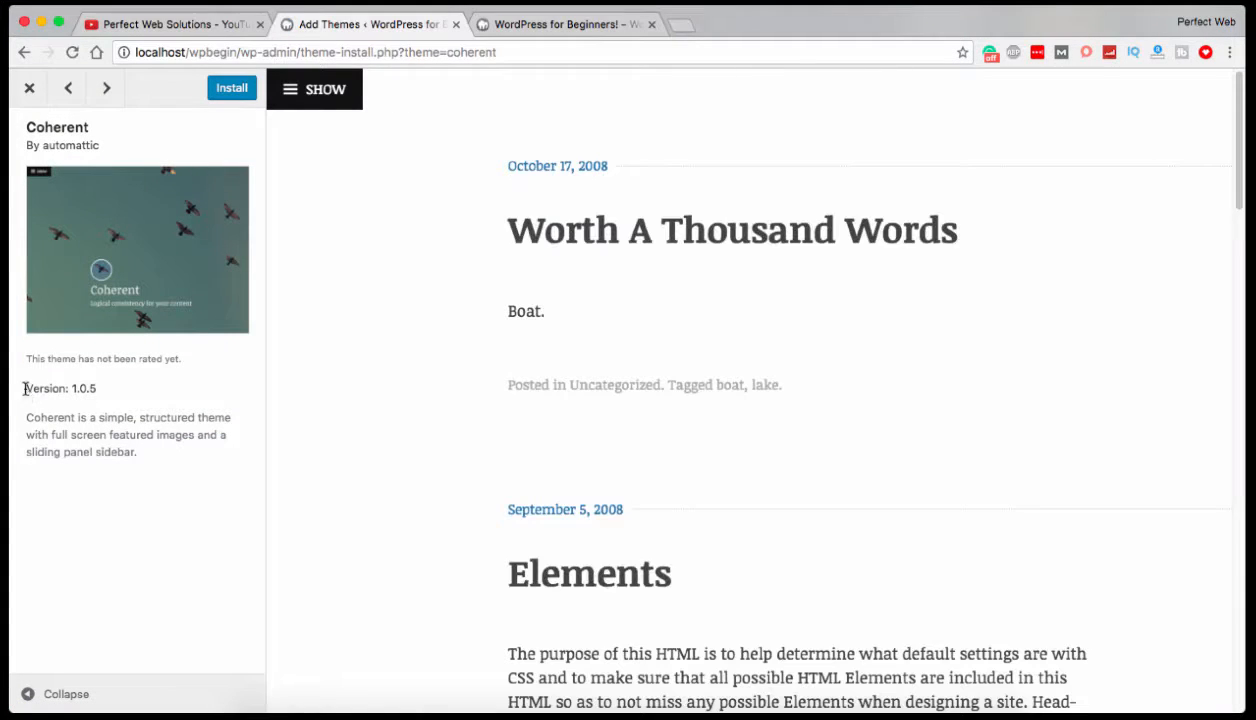
Examine the Coherent theme's version and sample posts, show and hide its sidebar, and close the preview.
left_click_drag(25, 388, 102, 387)
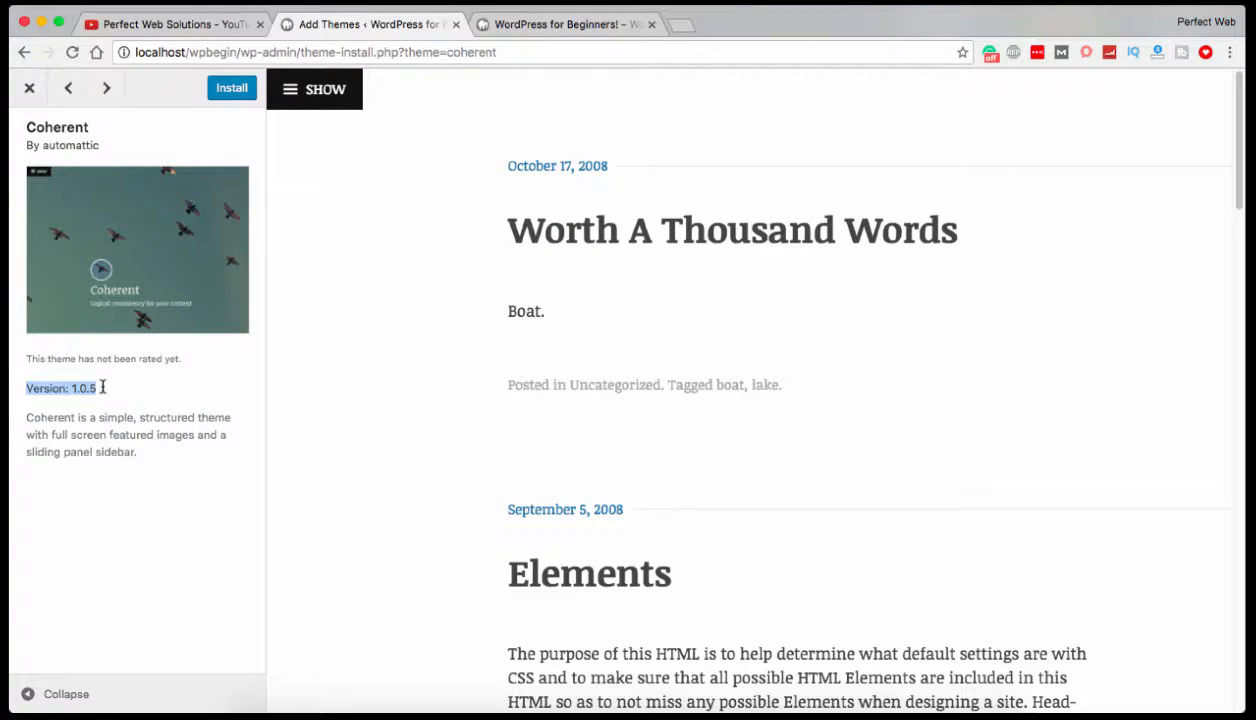
scroll(481, 345, "down", 15)
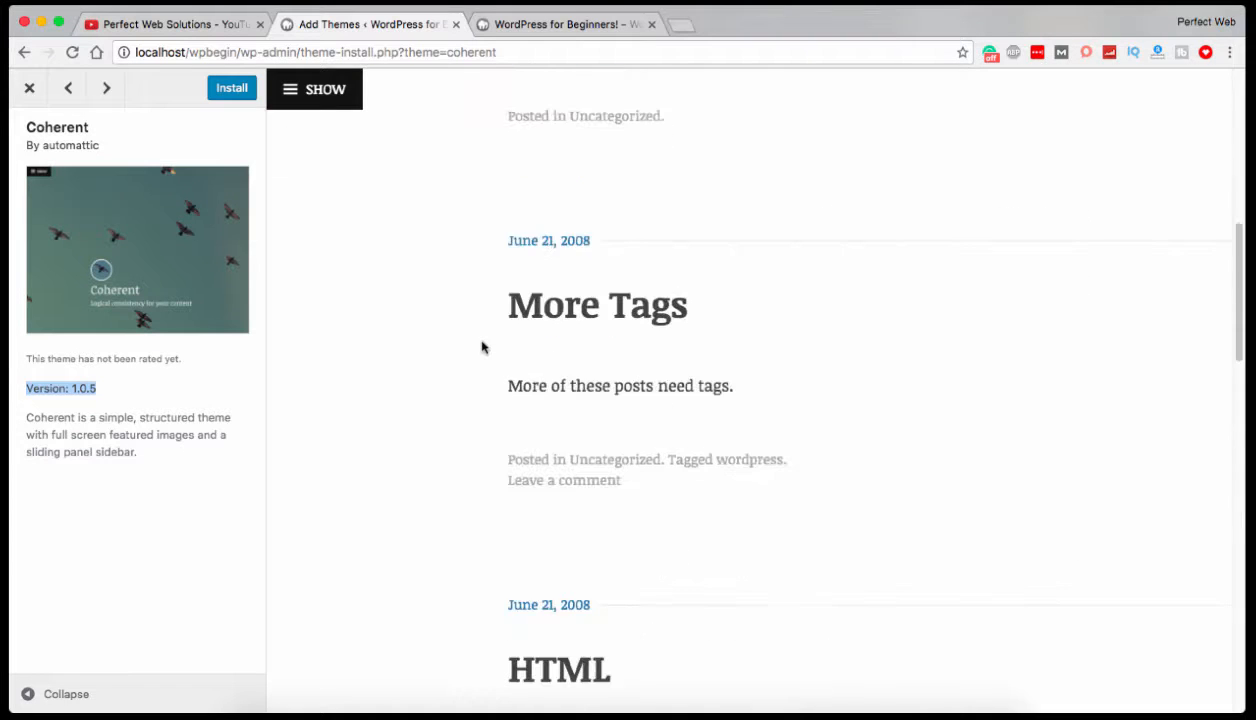
scroll(481, 346, "up", 15)
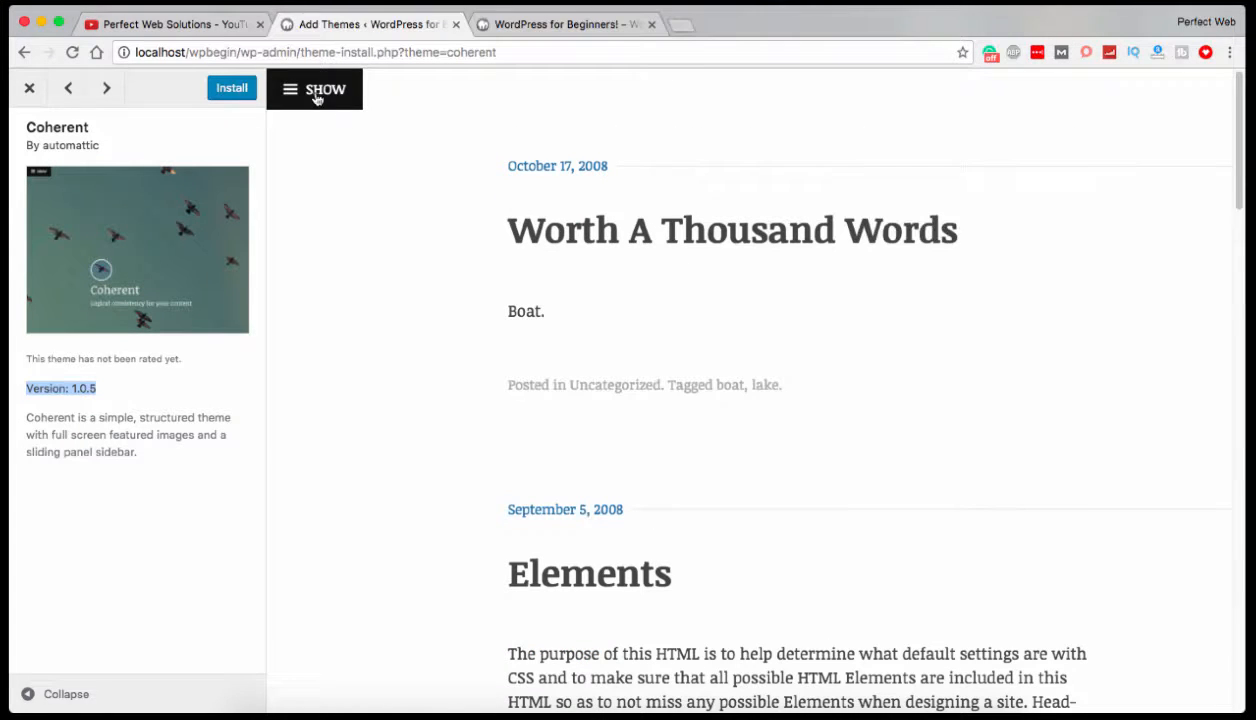
left_click(314, 95)
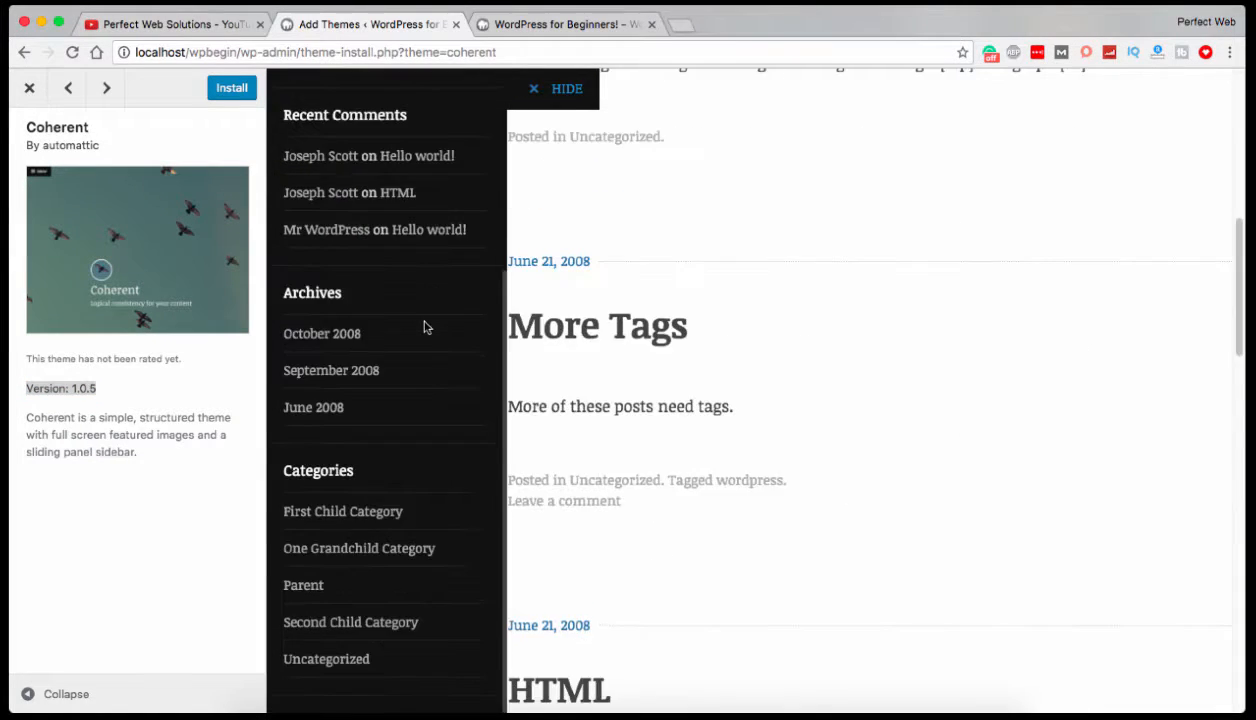
scroll(426, 328, "down", 5)
left_click(575, 91)
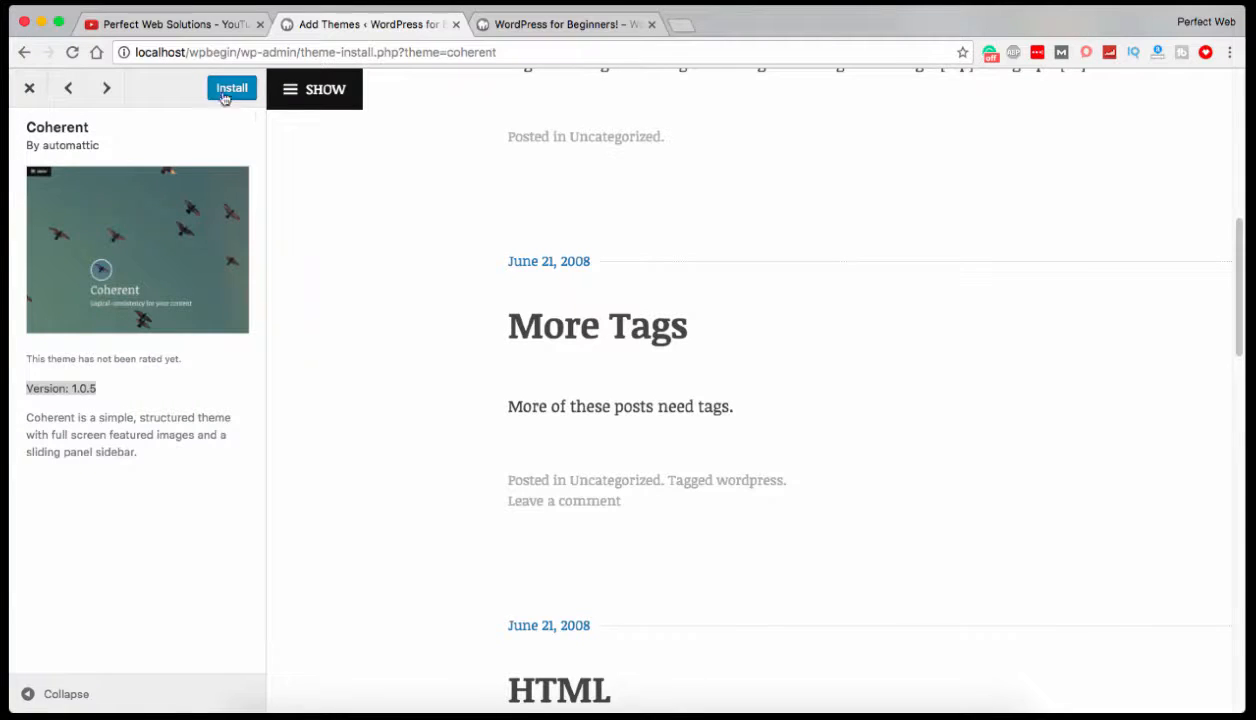
left_click(28, 92)
Browse the rest of the featured themes, down to Compass, Gridalicious and Polar Lite.
scroll(531, 496, "down", 5)
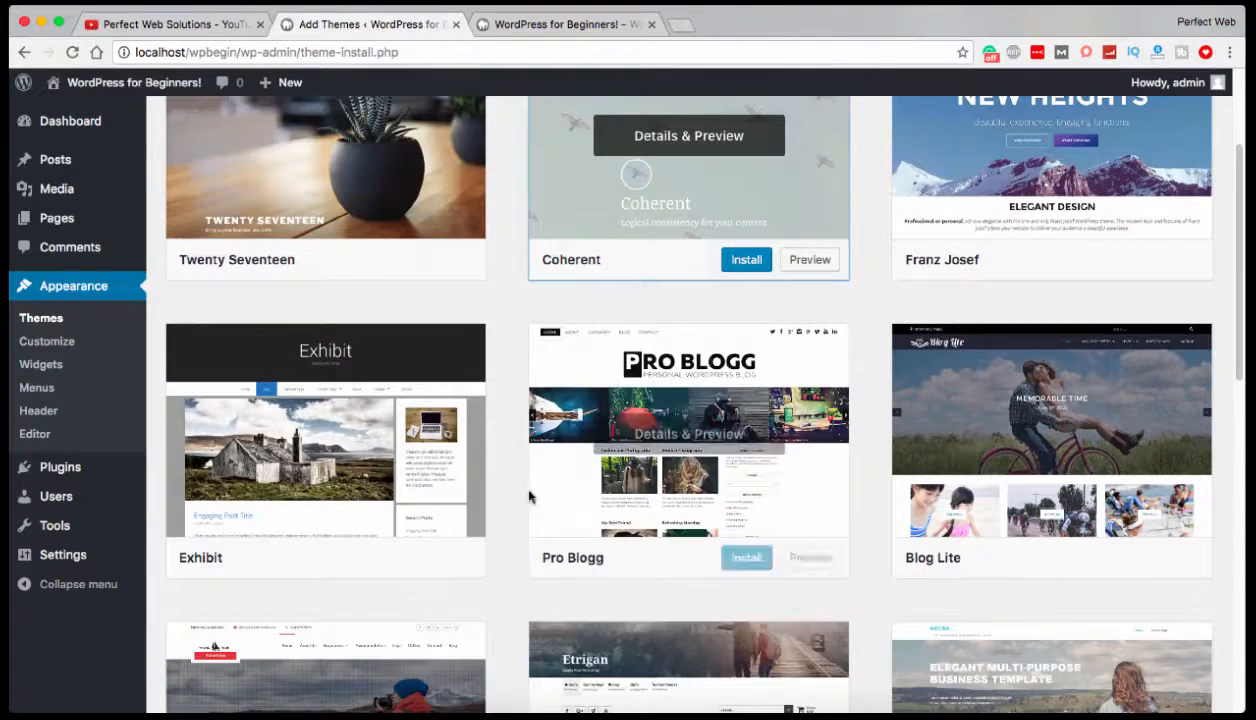
scroll(505, 495, "down", 5)
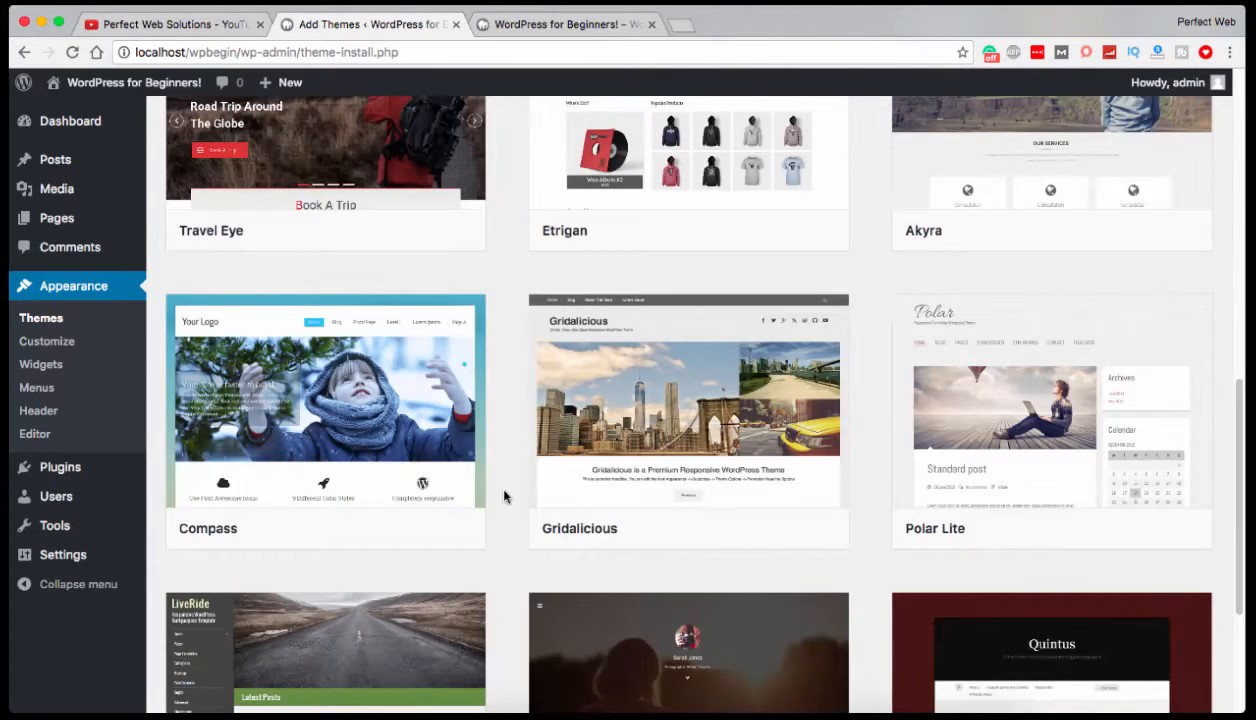
mouse_move(335, 445)
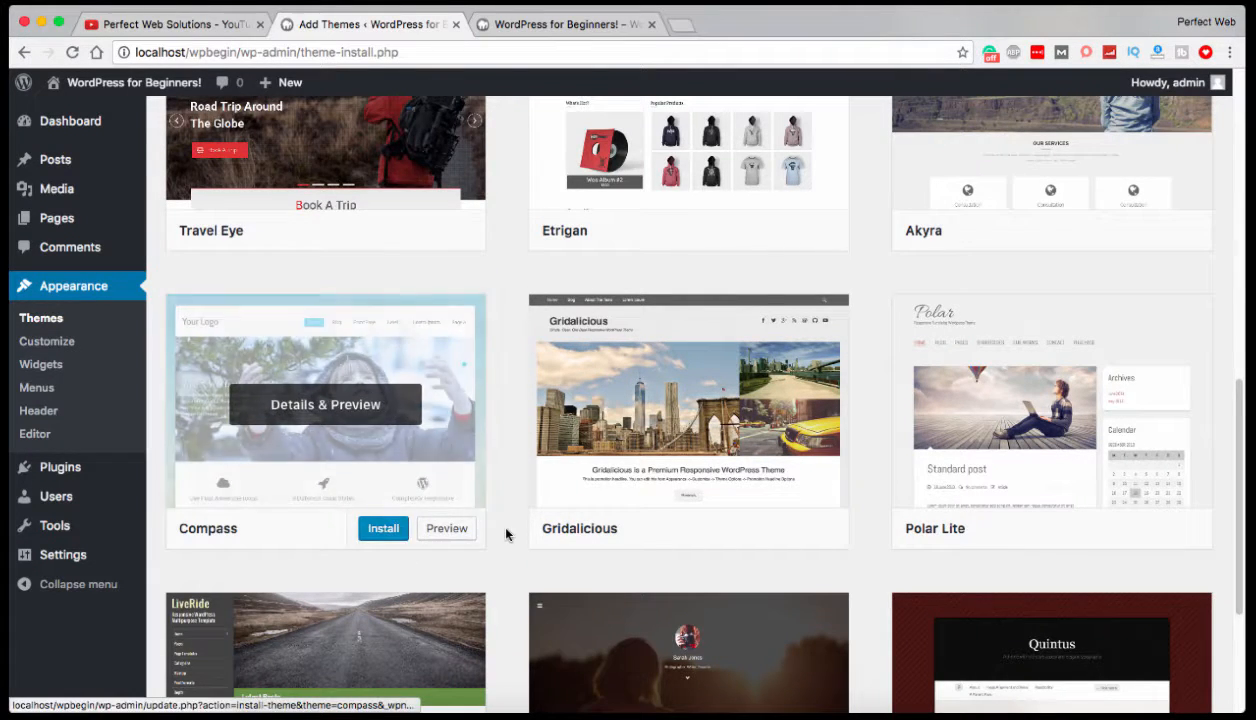
scroll(505, 535, "down", 2)
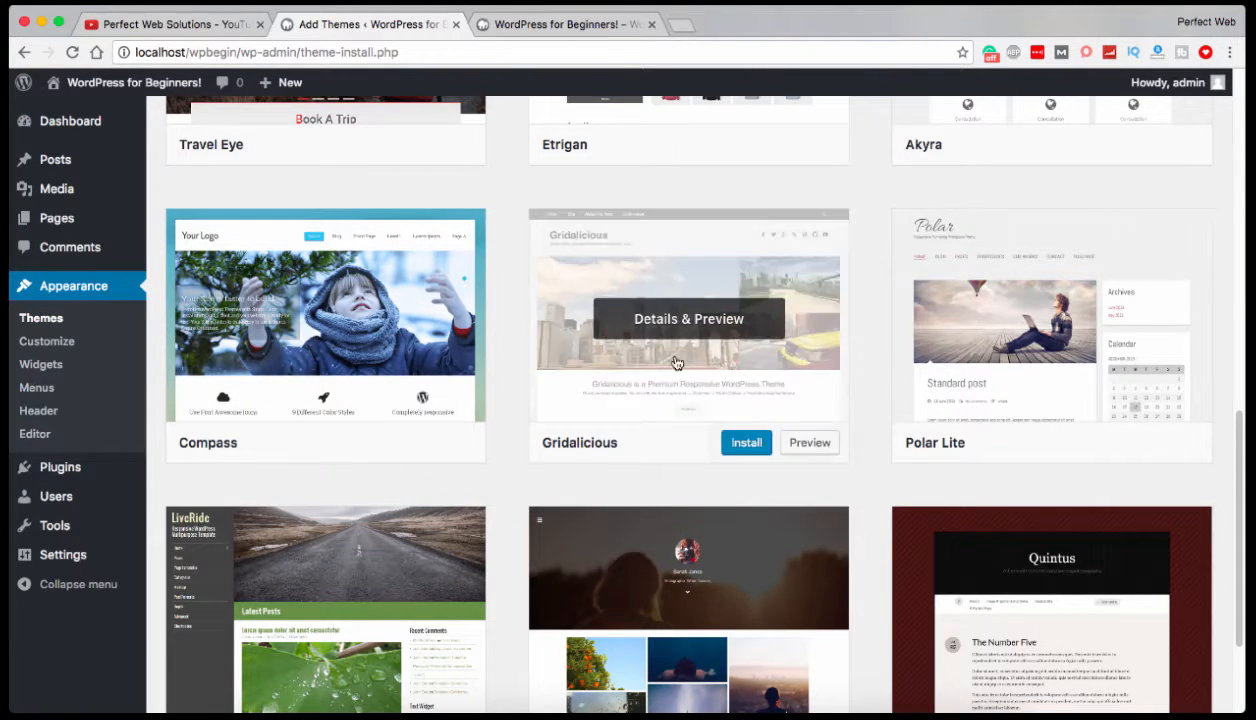
mouse_move(1049, 443)
scroll(1001, 471, "up", 10)
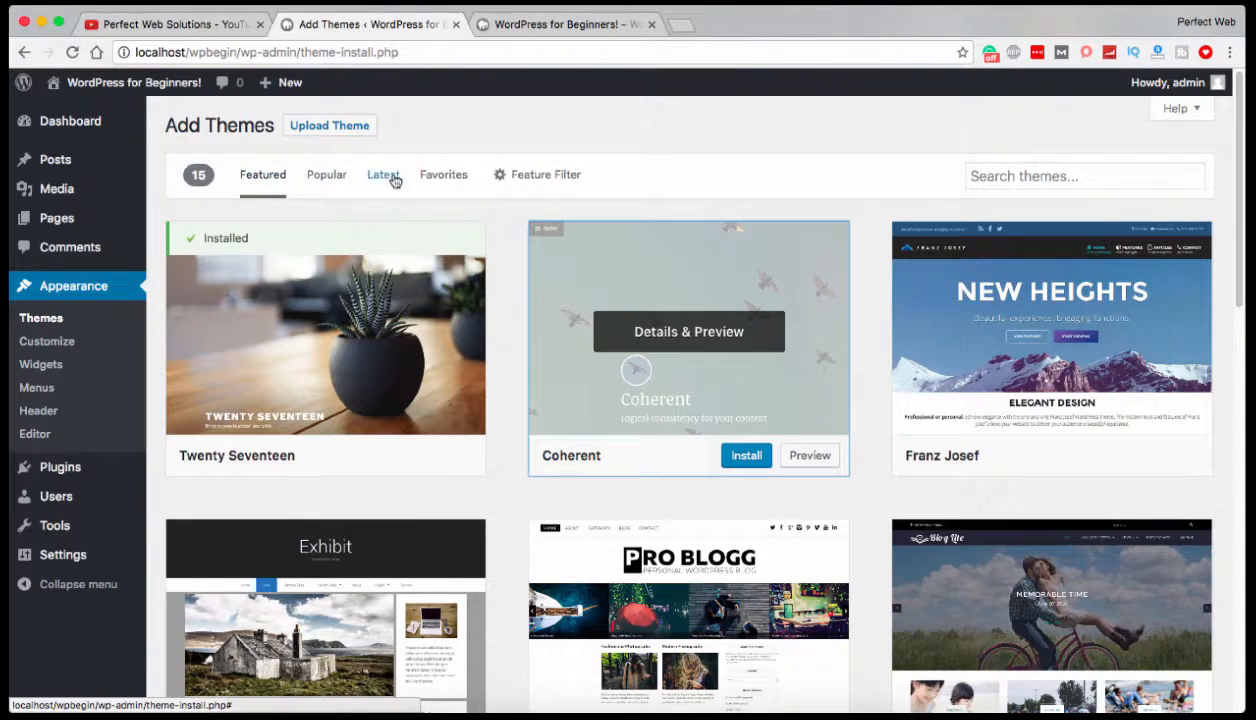
Compare the popular and latest theme listings and the number of themes in each.
left_click(326, 175)
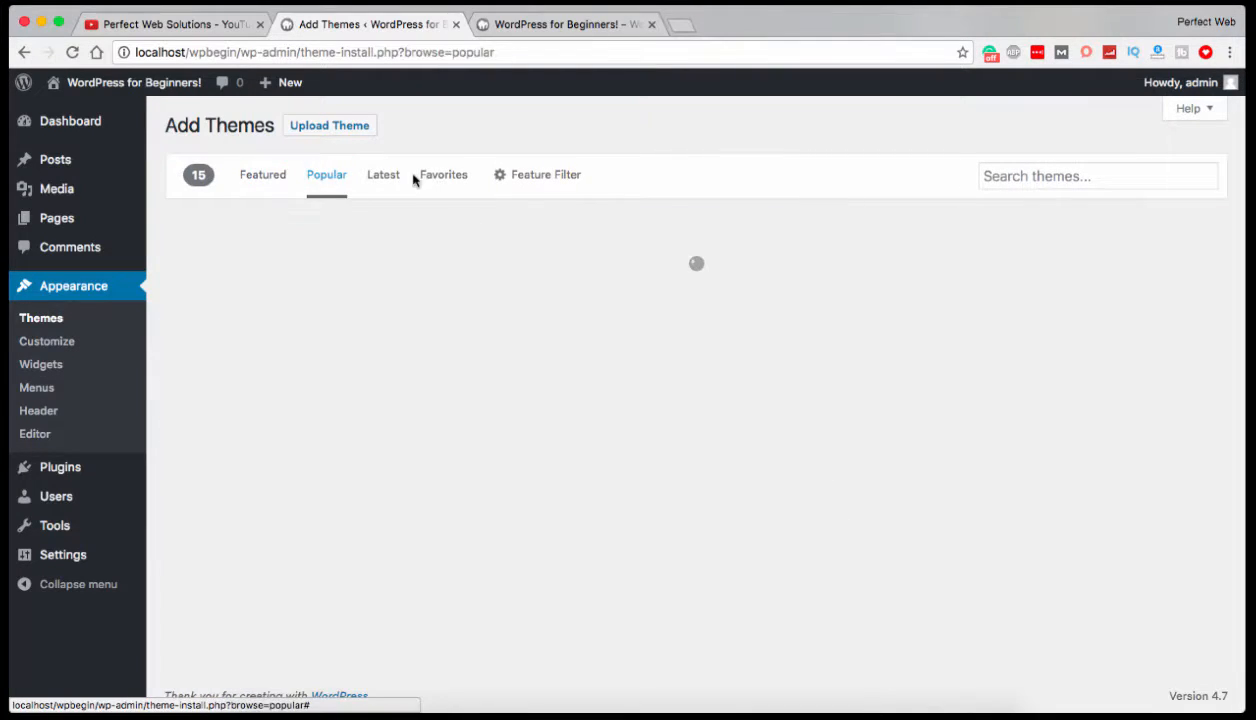
left_click(380, 176)
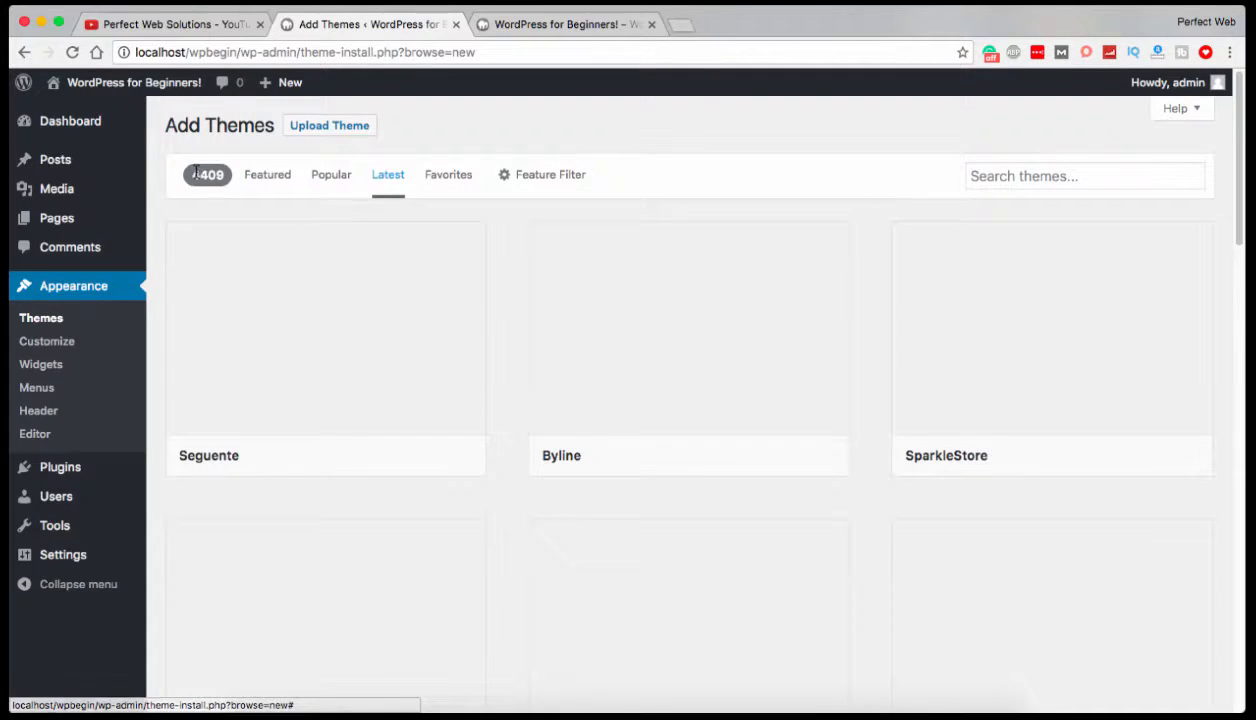
left_click_drag(192, 175, 221, 173)
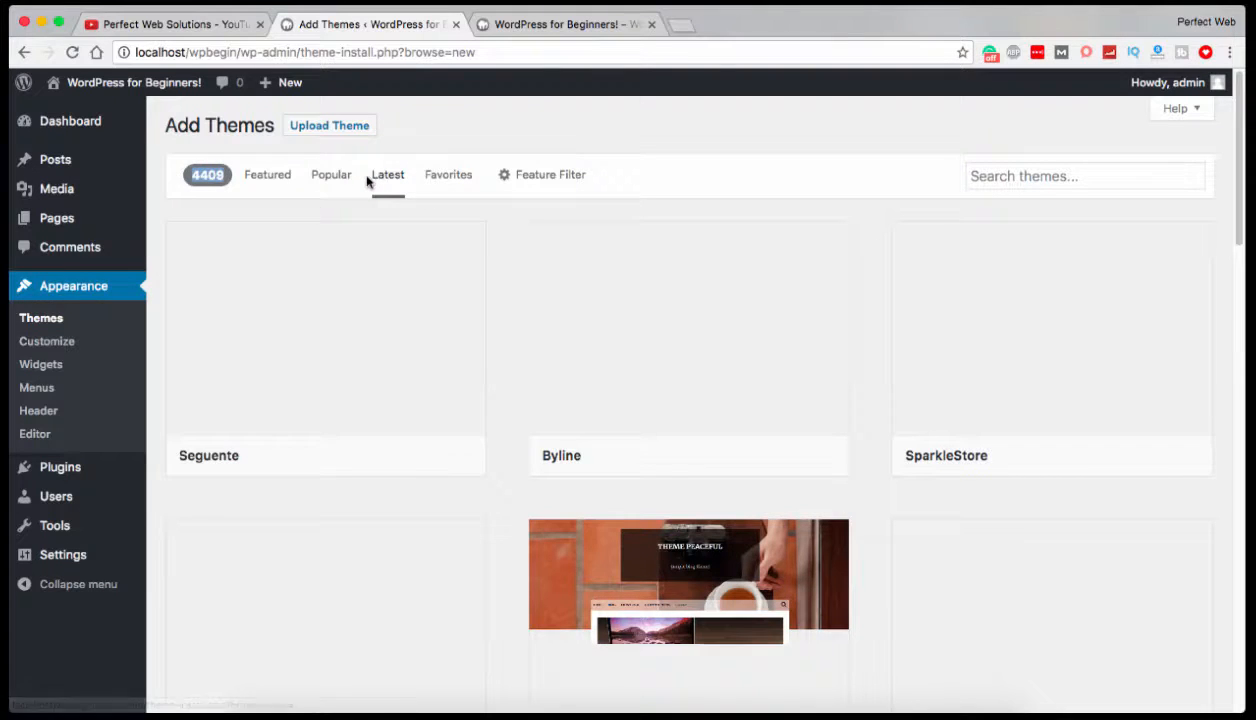
left_click(328, 177)
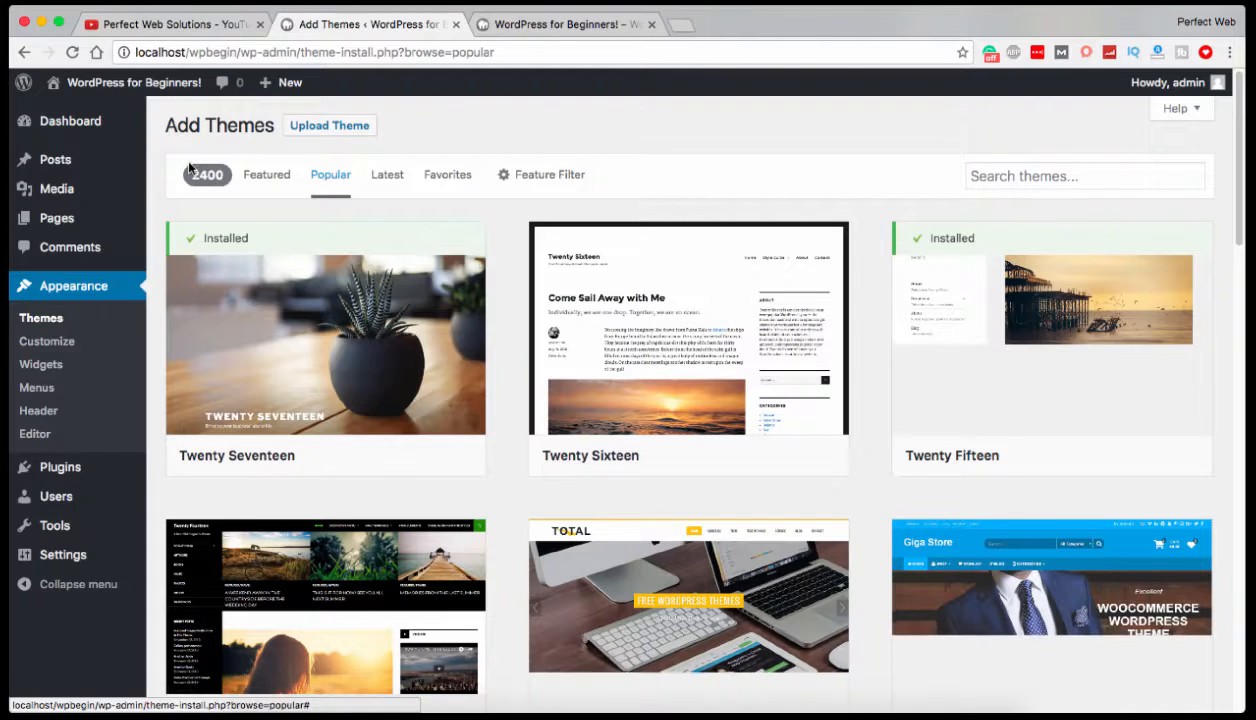
Open the favorite themes listing, clear the WordPress.org username and read the message below it.
left_click(433, 176)
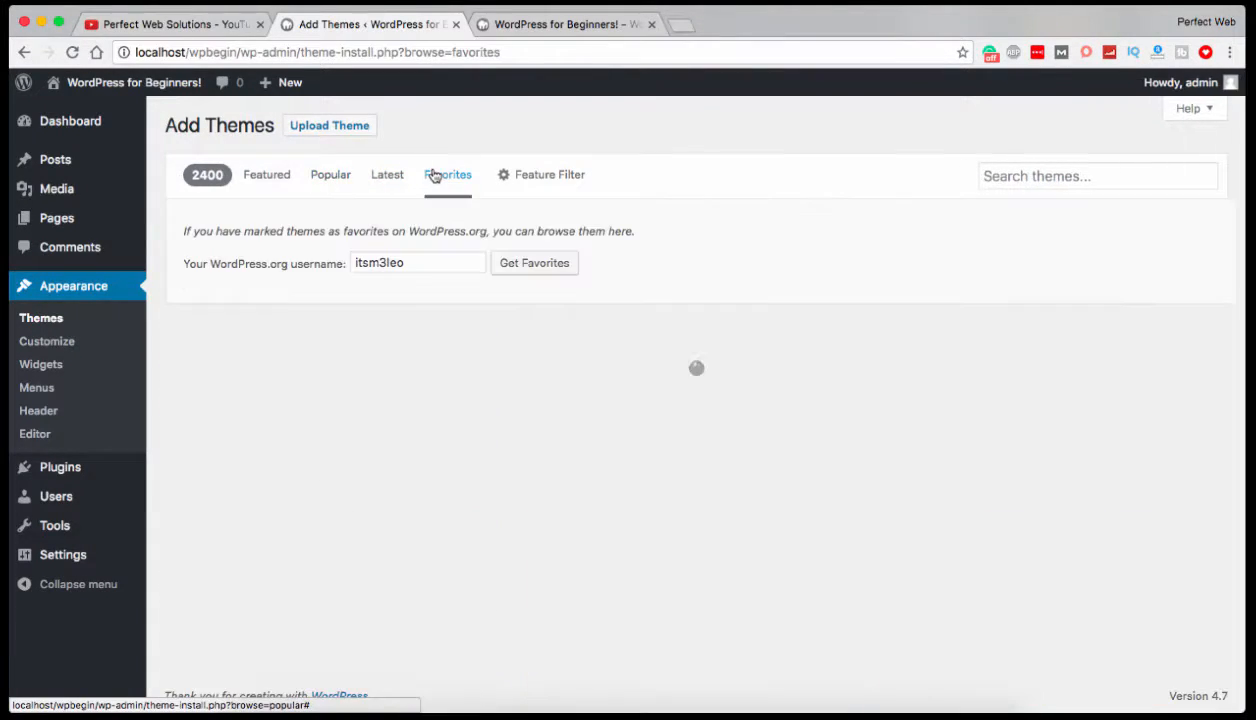
double_click(405, 258)
key("BackSpace")
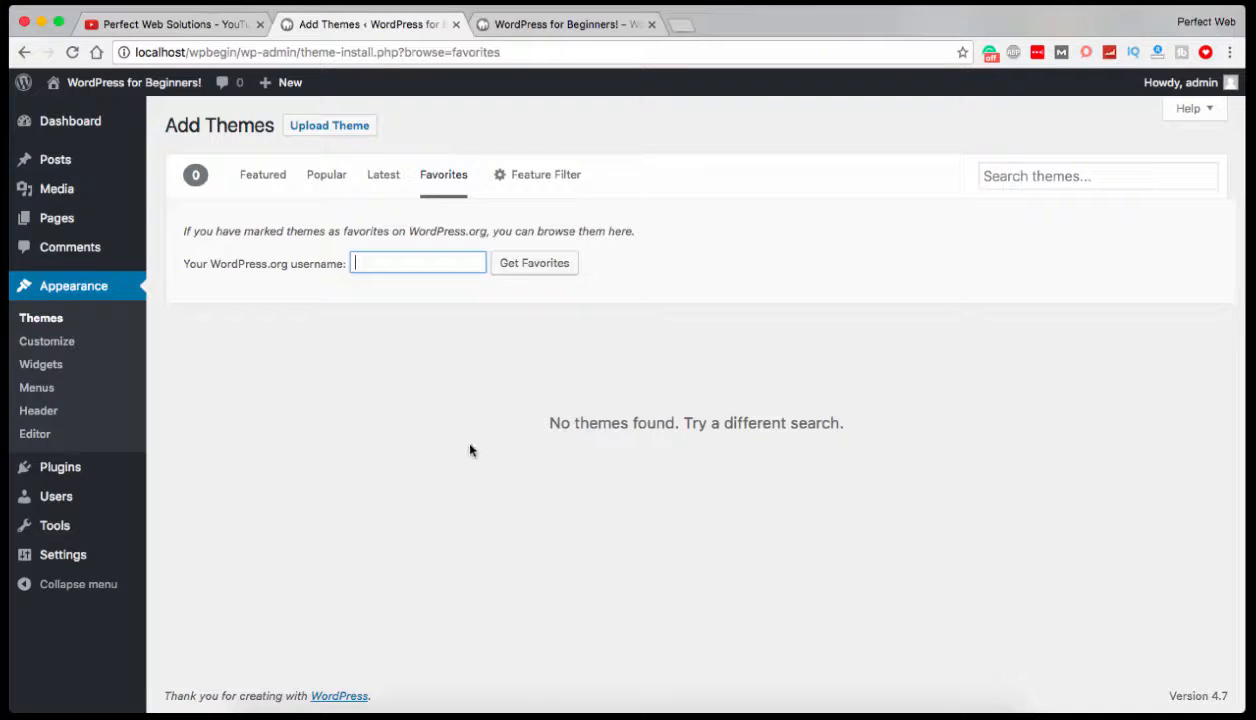
left_click(544, 414)
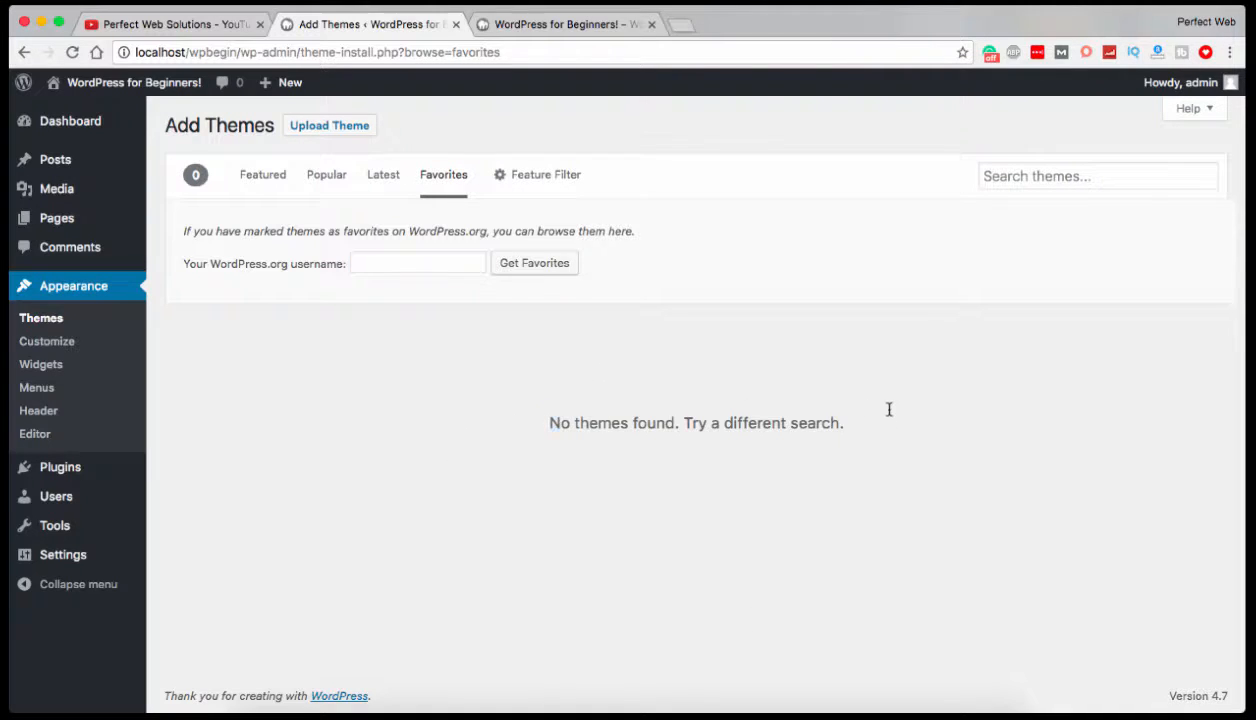
triple_click(888, 428)
left_click(544, 429)
triple_click(882, 437)
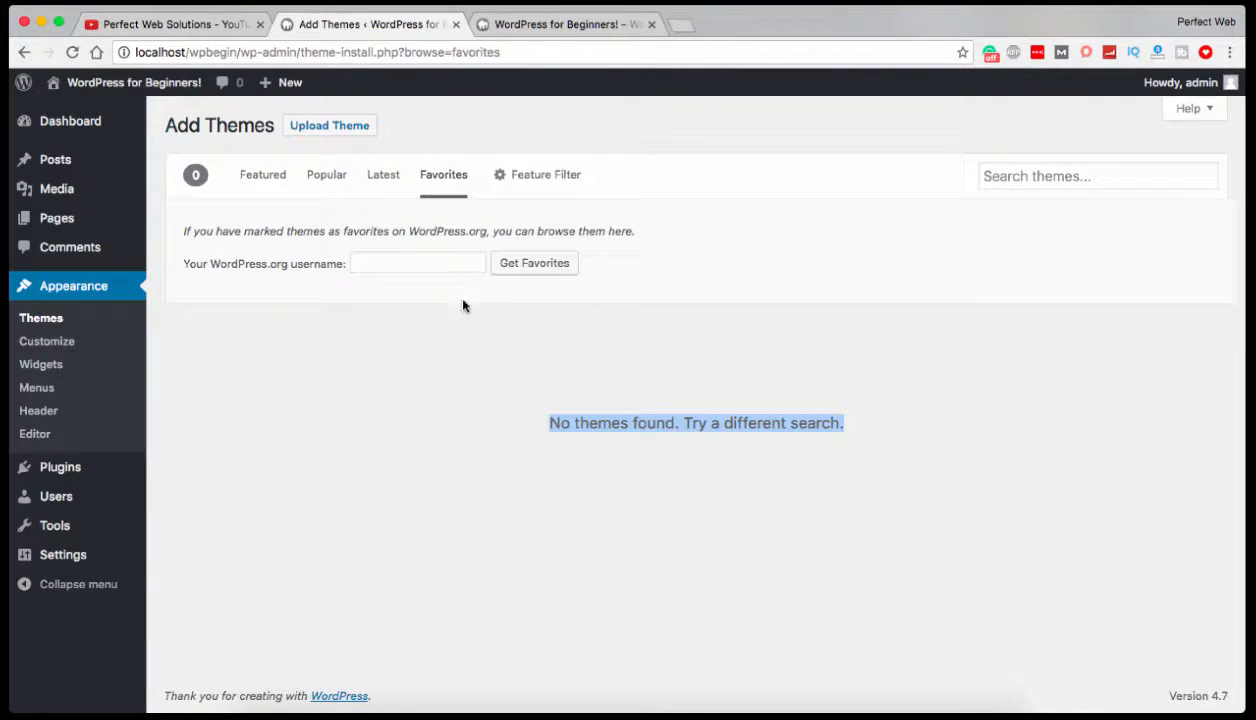
Open the feature filter and examine its Layout, Features and Subject option groups.
left_click(561, 179)
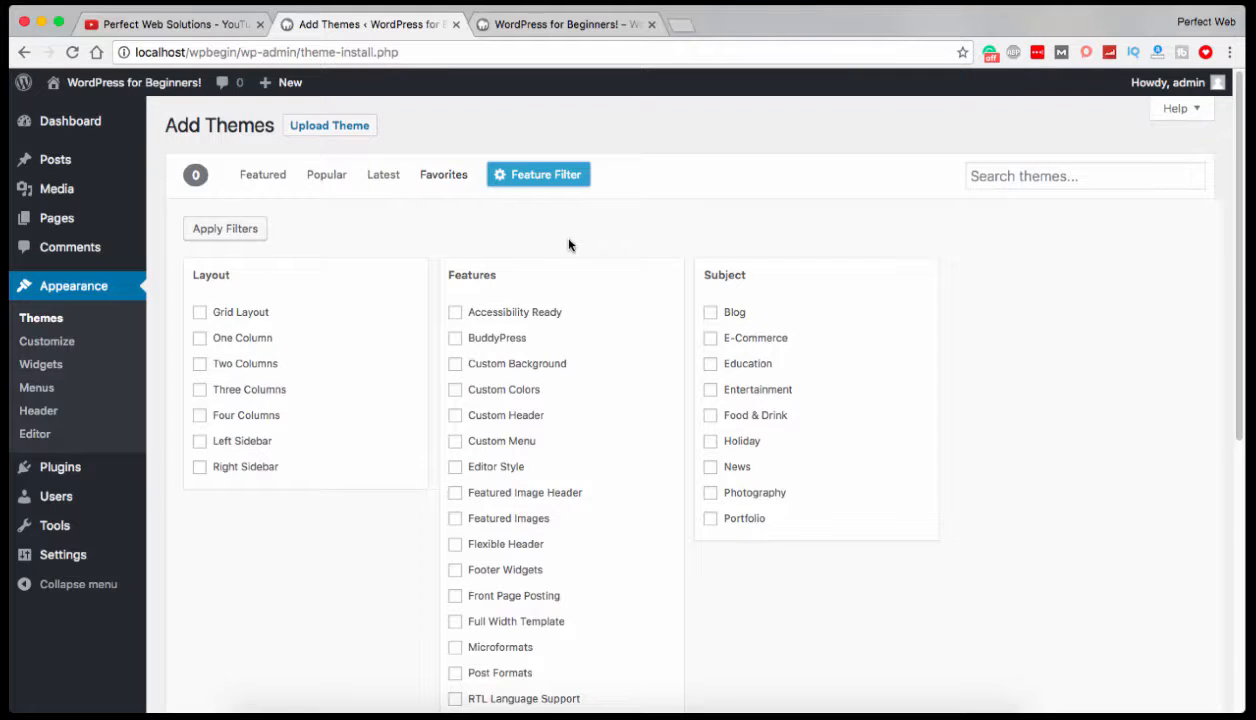
scroll(791, 415, "down", 8)
scroll(794, 416, "up", 8)
scroll(794, 416, "down", 1)
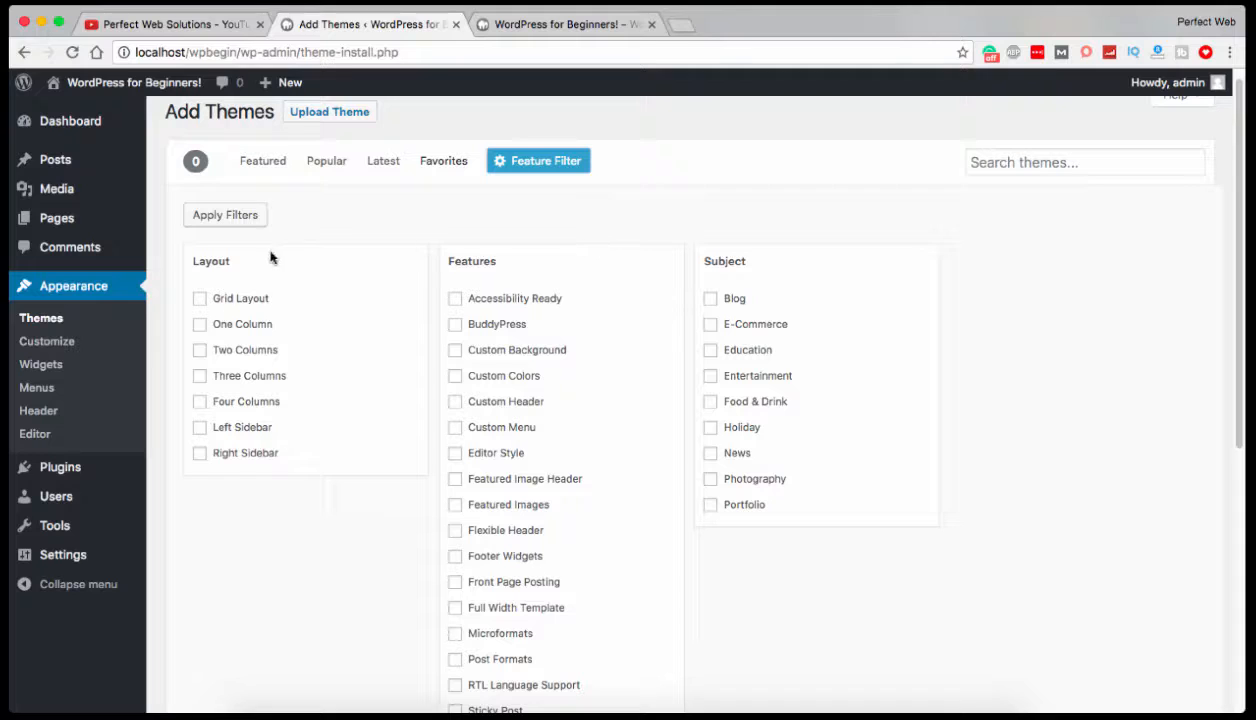
left_click(196, 259)
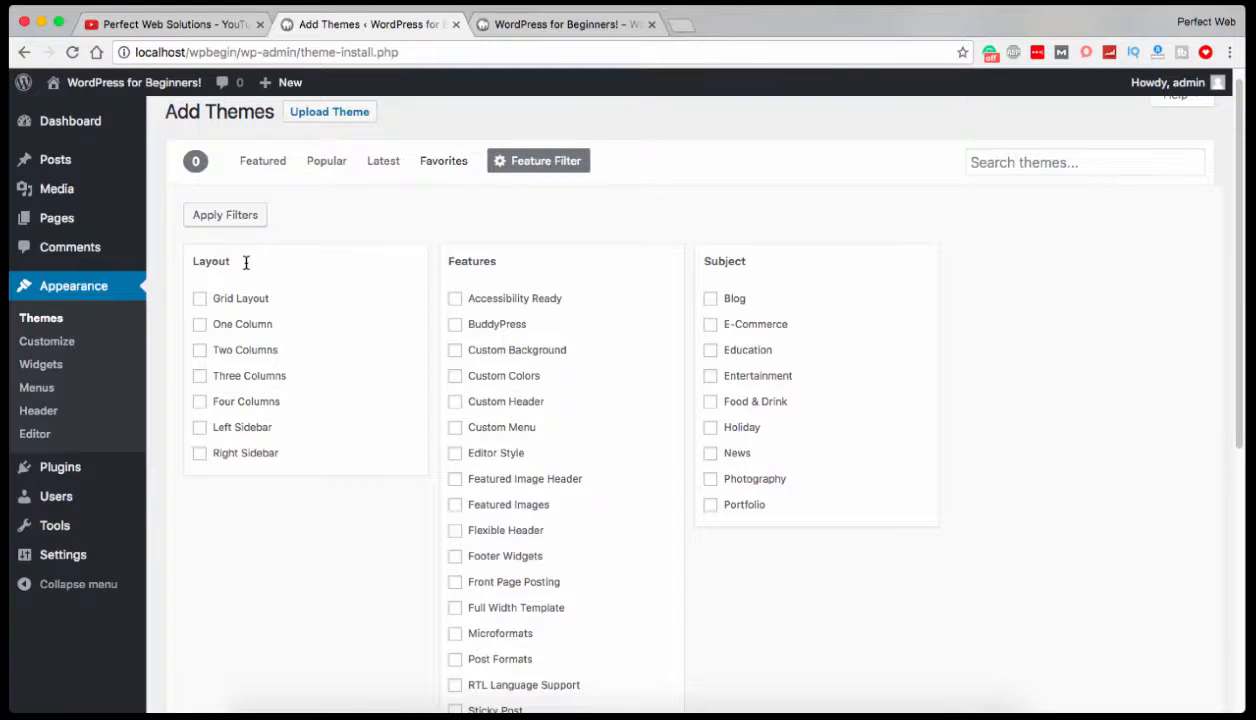
left_click_drag(449, 262, 517, 268)
left_click_drag(695, 258, 737, 260)
left_click(757, 261)
double_click(737, 260)
left_click(729, 260)
double_click(727, 260)
Choose the Blog subject and the Full Width Template and RTL Language Support features as theme filters.
left_click(708, 298)
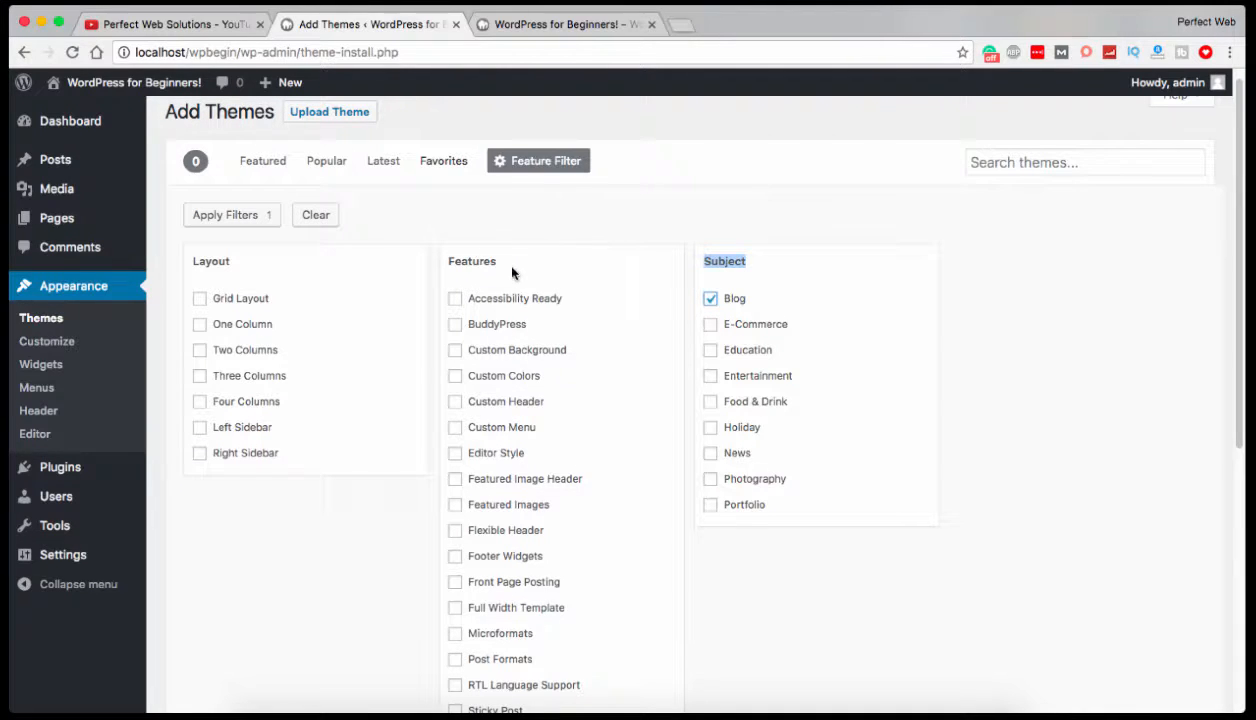
scroll(493, 280, "down", 1)
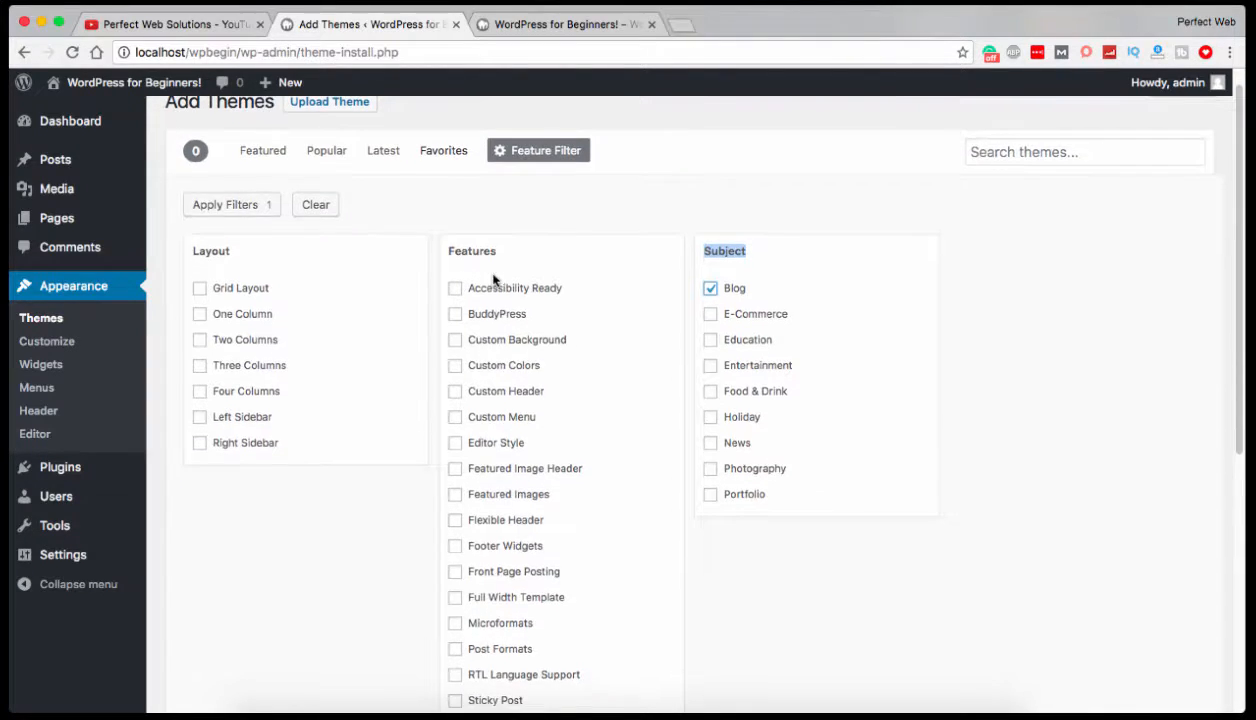
scroll(493, 280, "down", 2)
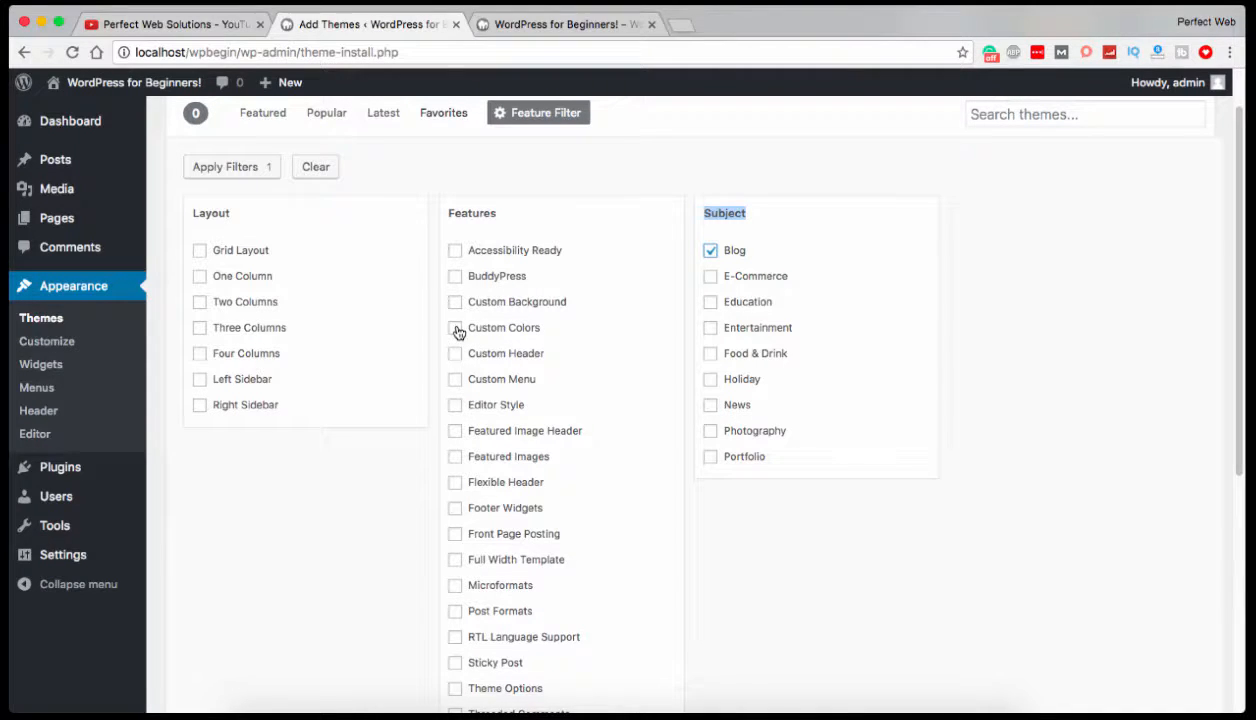
scroll(457, 328, "down", 2)
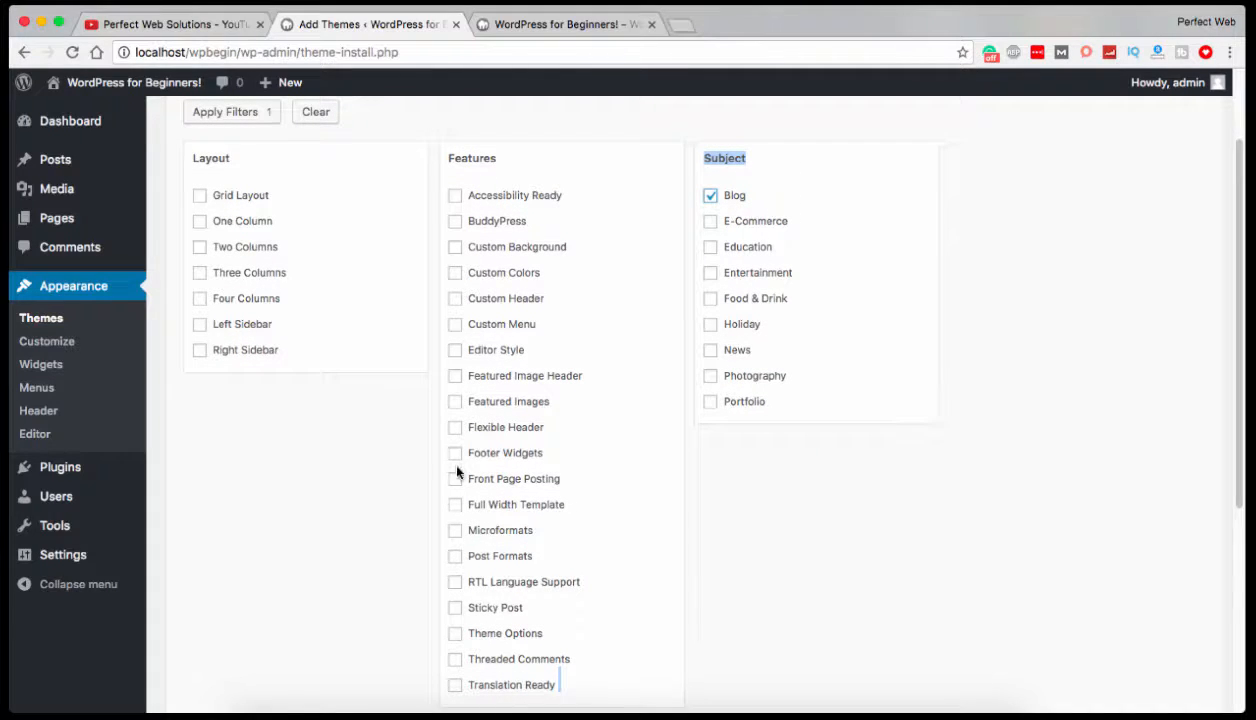
left_click(456, 506)
scroll(427, 568, "down", 2)
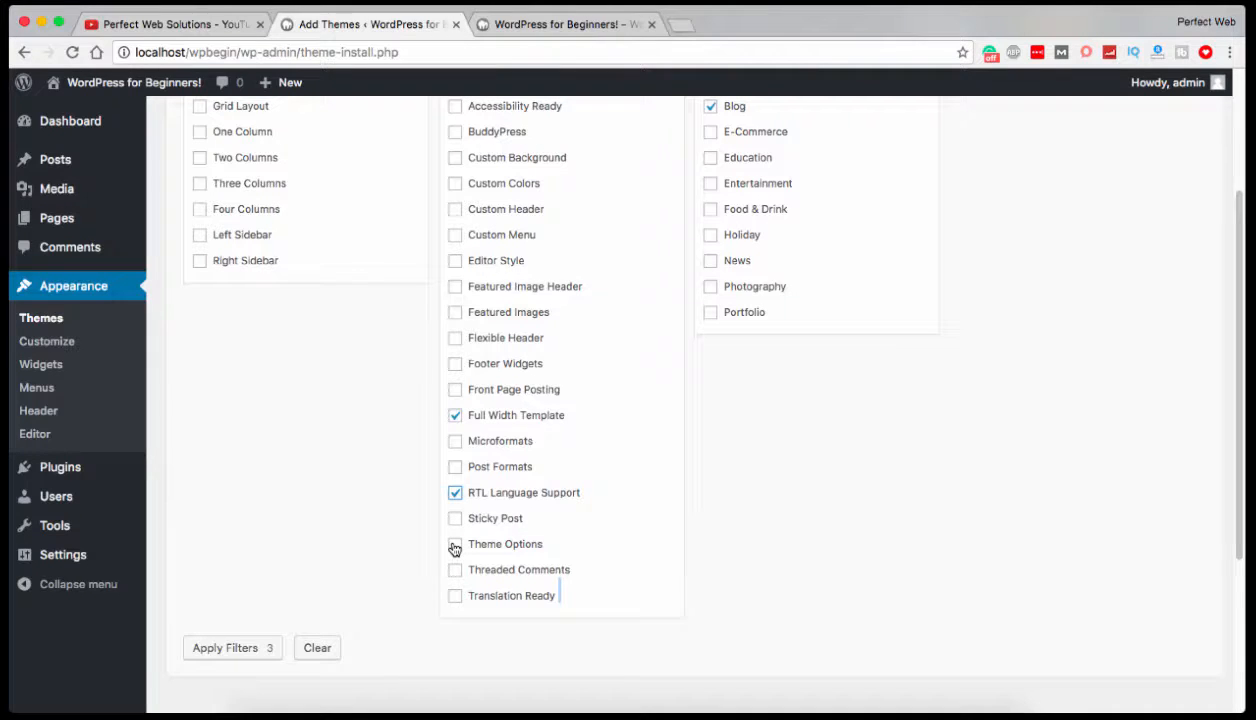
Add the Editor Style feature and Grid Layout to the theme filters, and apply them all.
scroll(440, 590, "up", 2)
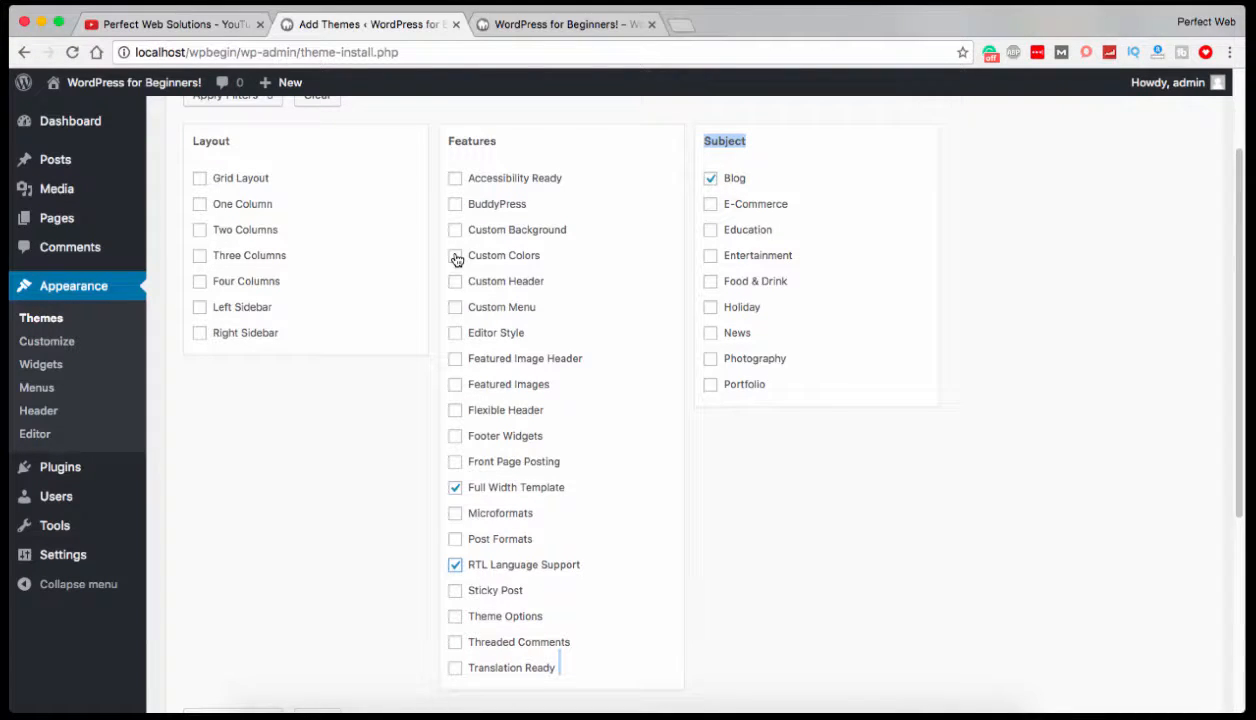
left_click(455, 333)
scroll(505, 245, "down", 1)
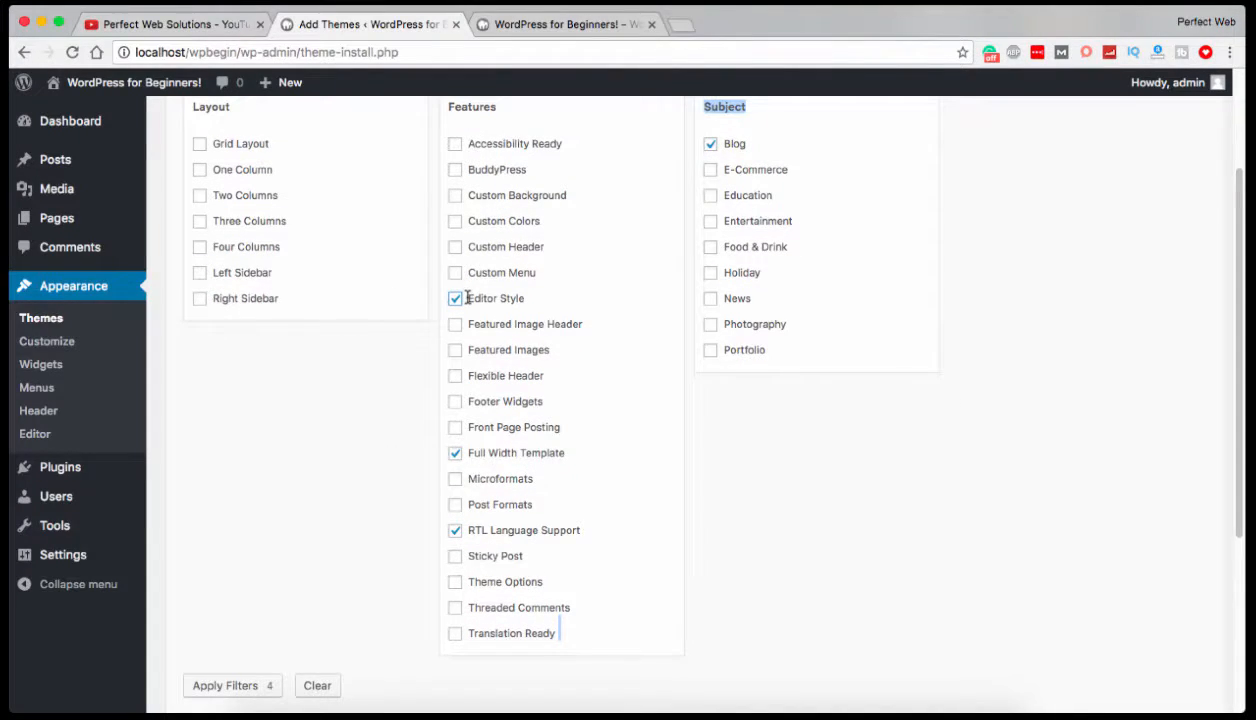
scroll(400, 295, "up", 3)
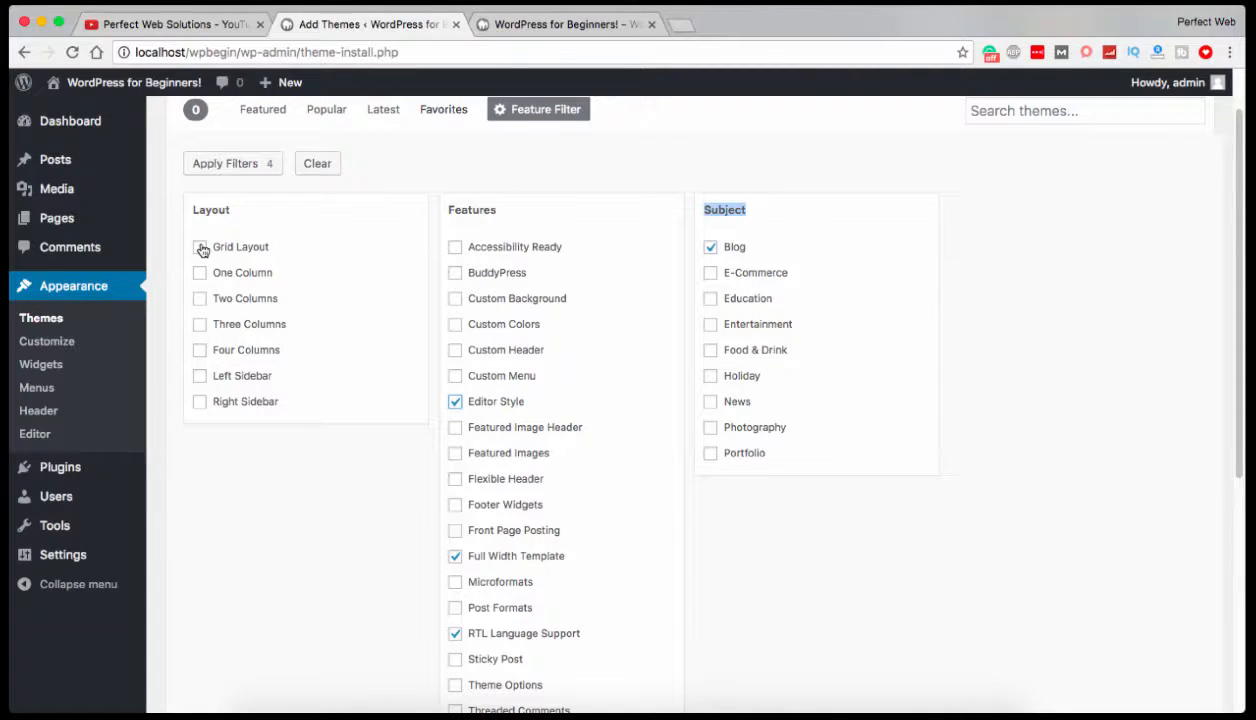
scroll(341, 252, "up", 1)
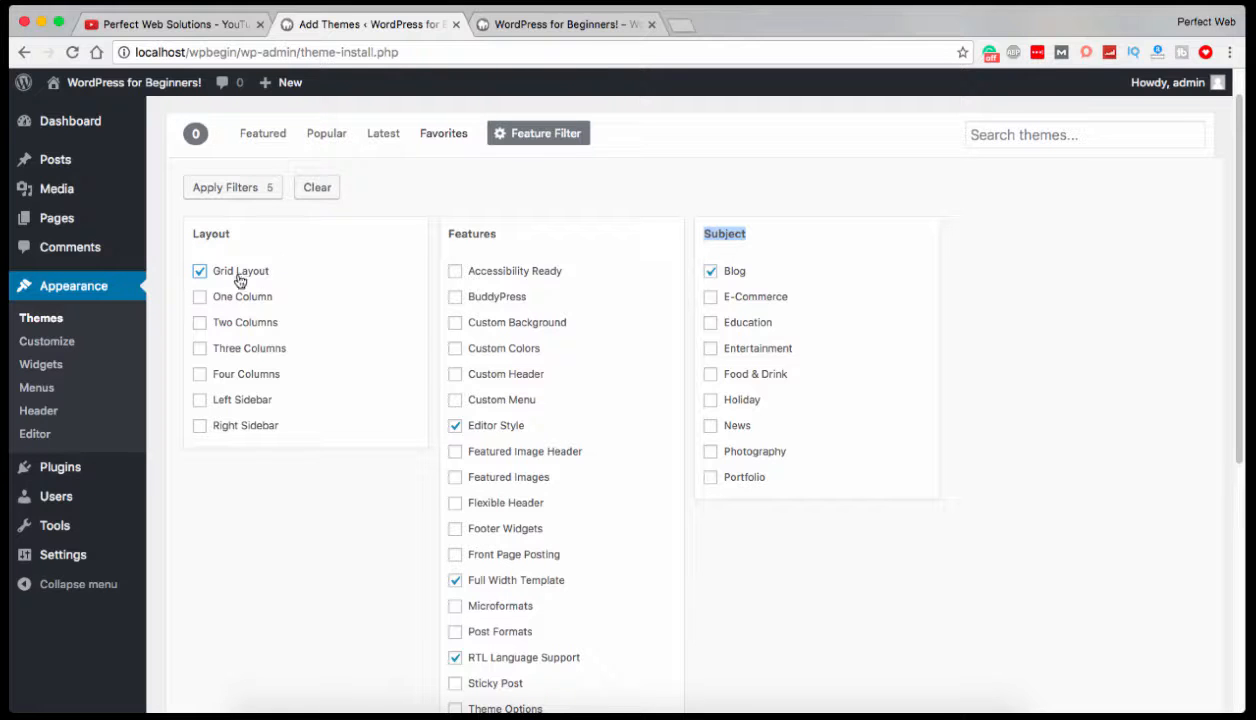
left_click(229, 193)
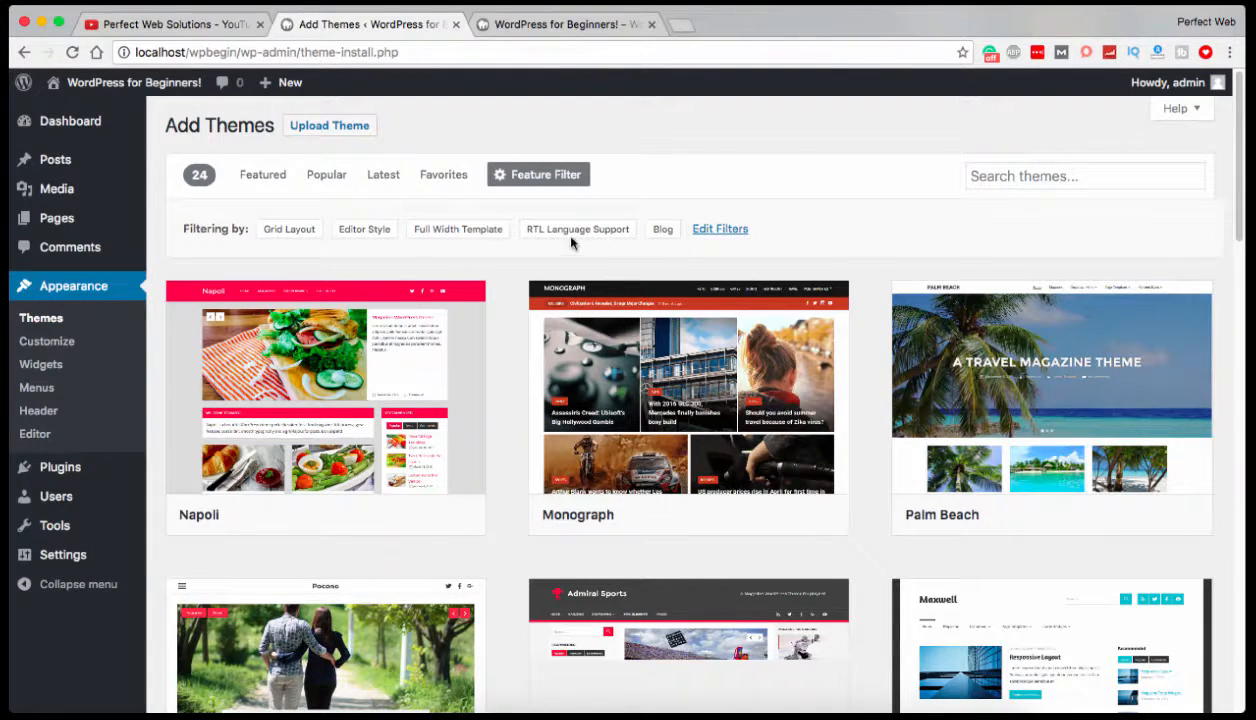
Look through the themes that match the applied filters.
scroll(502, 318, "down", 2)
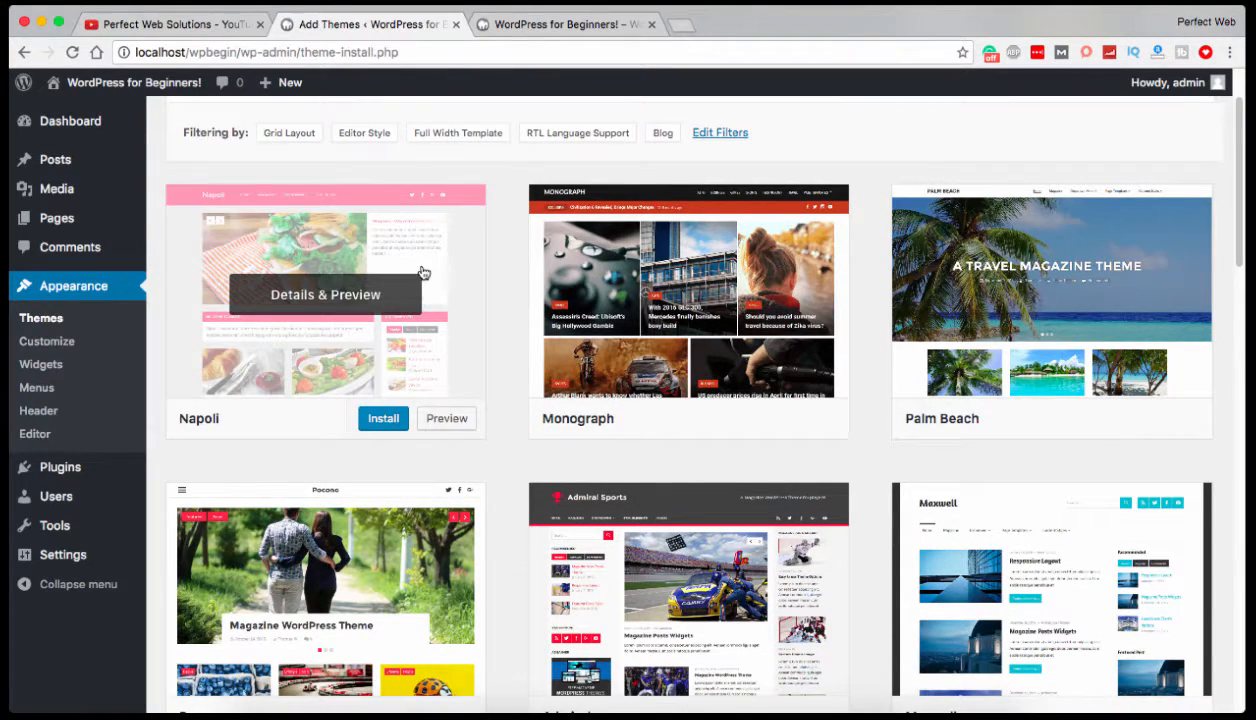
scroll(1012, 349, "down", 1)
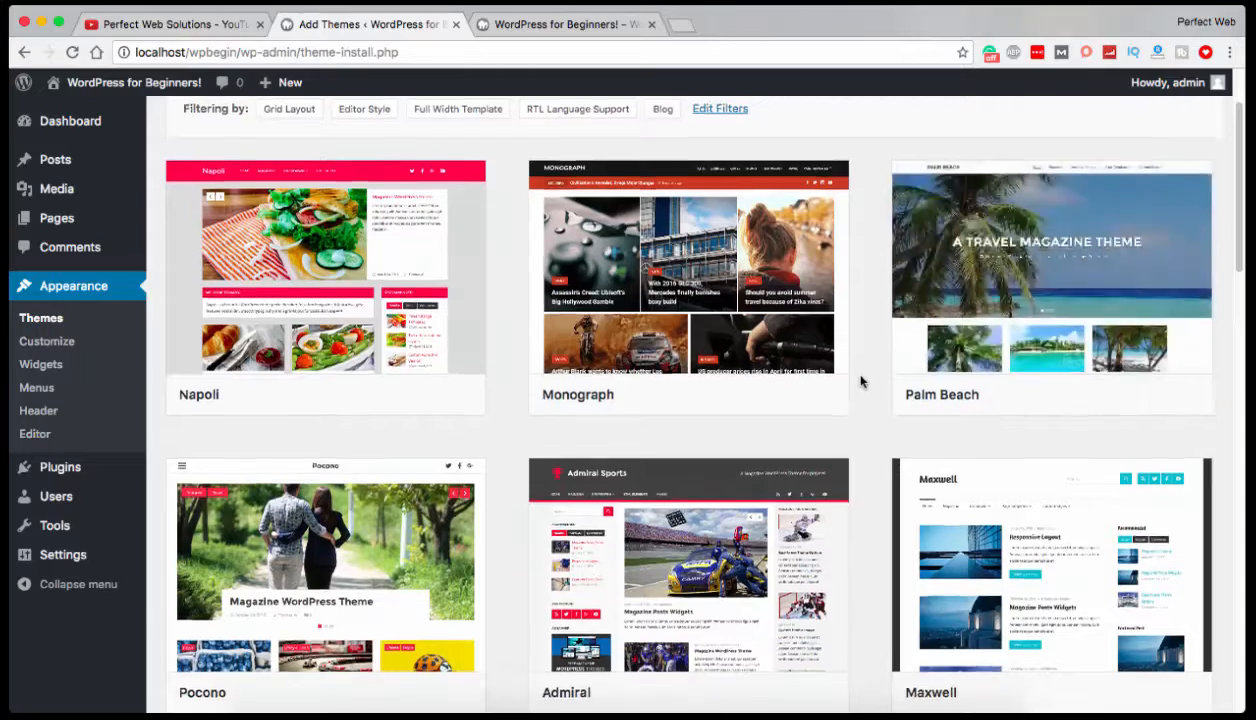
scroll(855, 375, "down", 5)
scroll(835, 361, "down", 2)
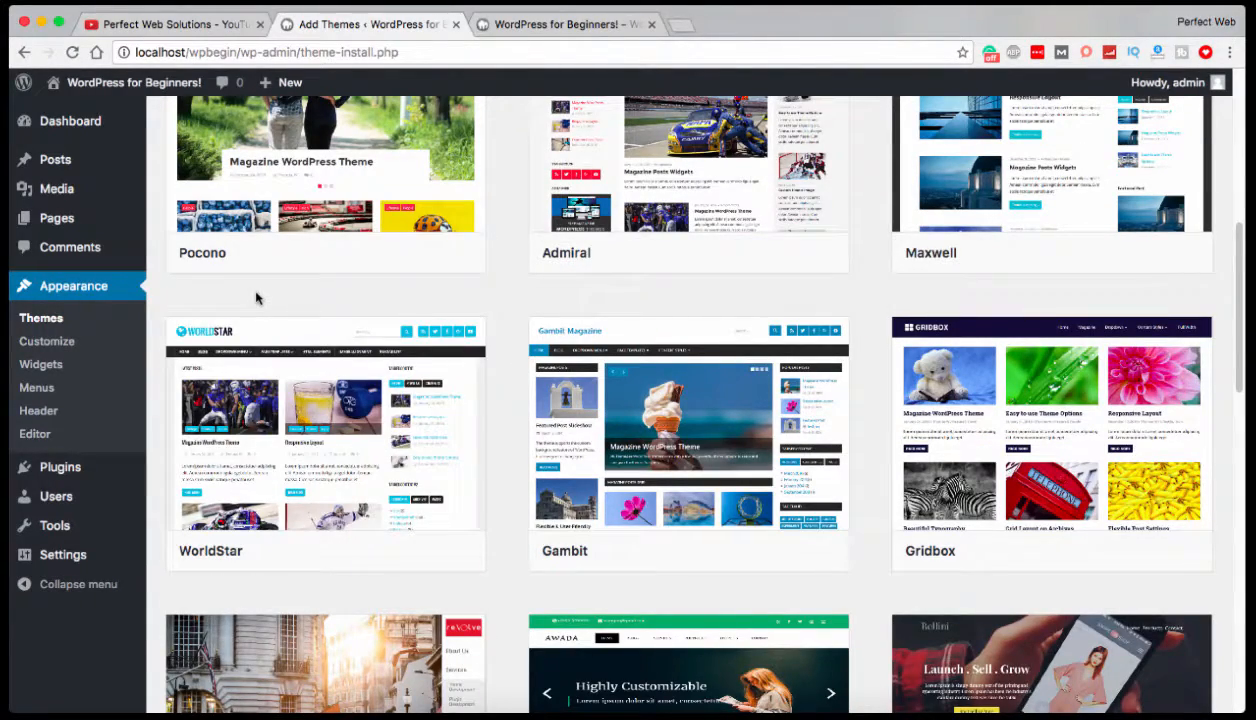
scroll(477, 437, "down", 5)
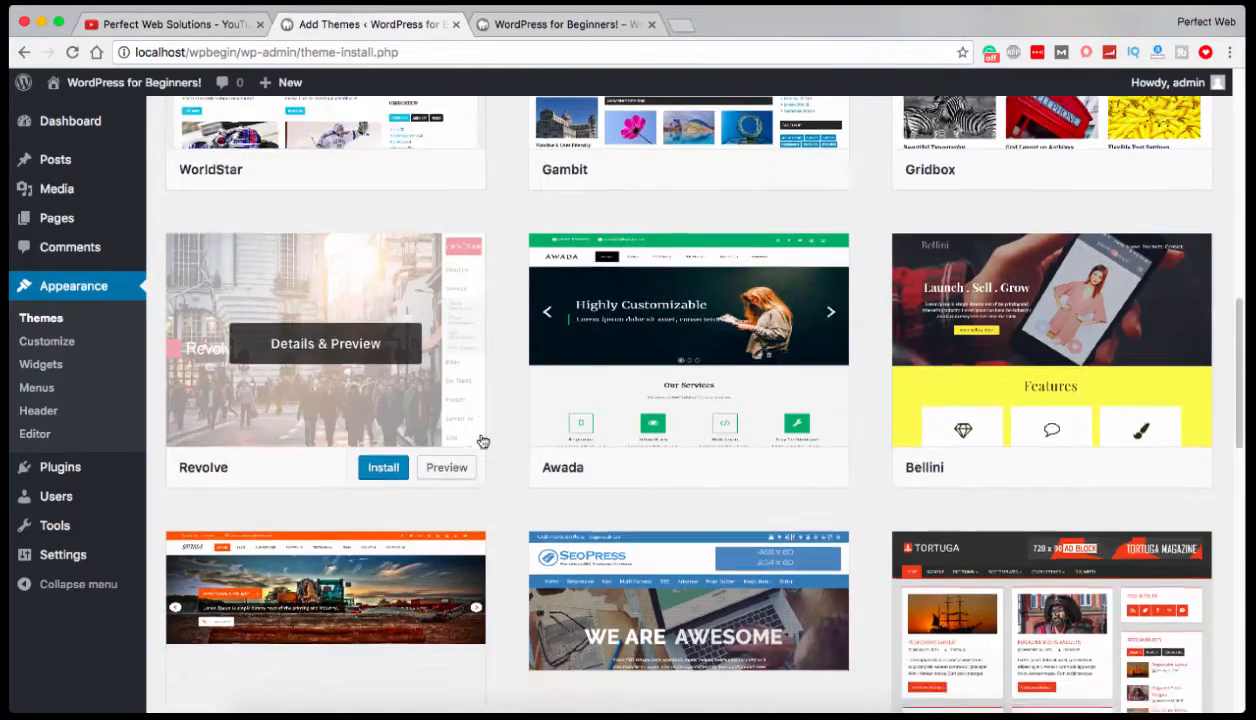
Examine the remaining filtered themes down to the end of the list, then return to the applied filters.
scroll(482, 441, "down", 4)
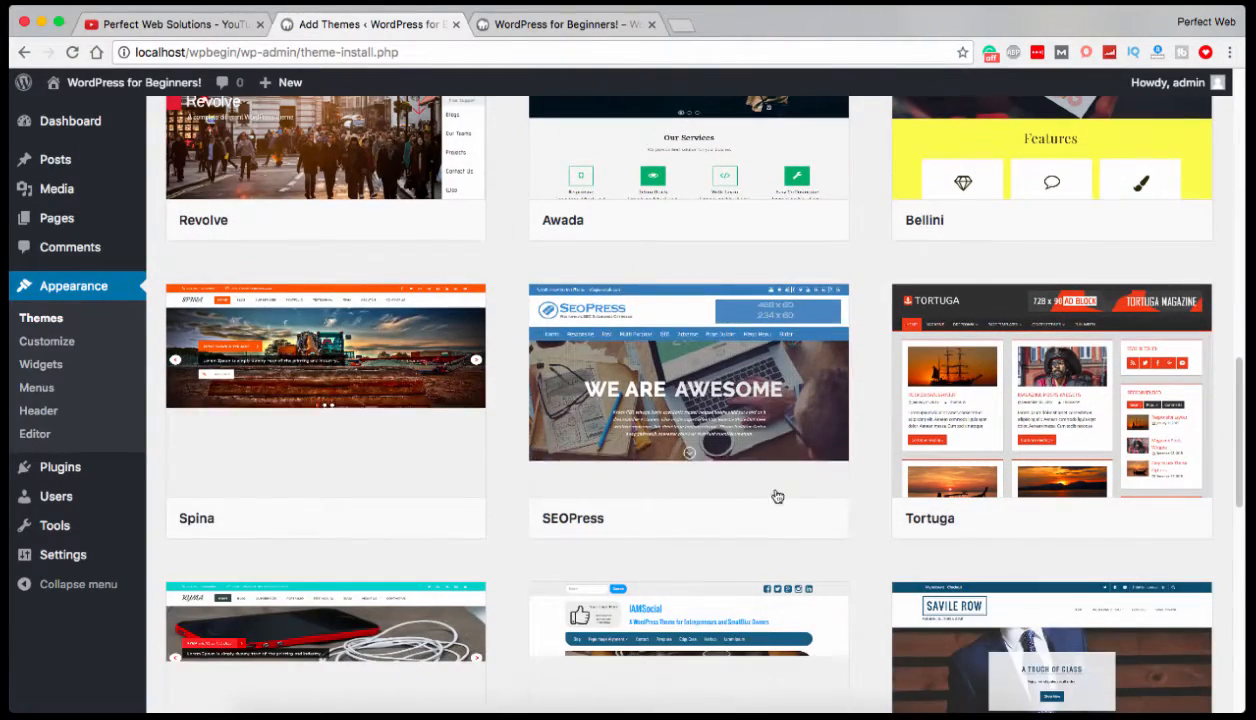
mouse_move(760, 525)
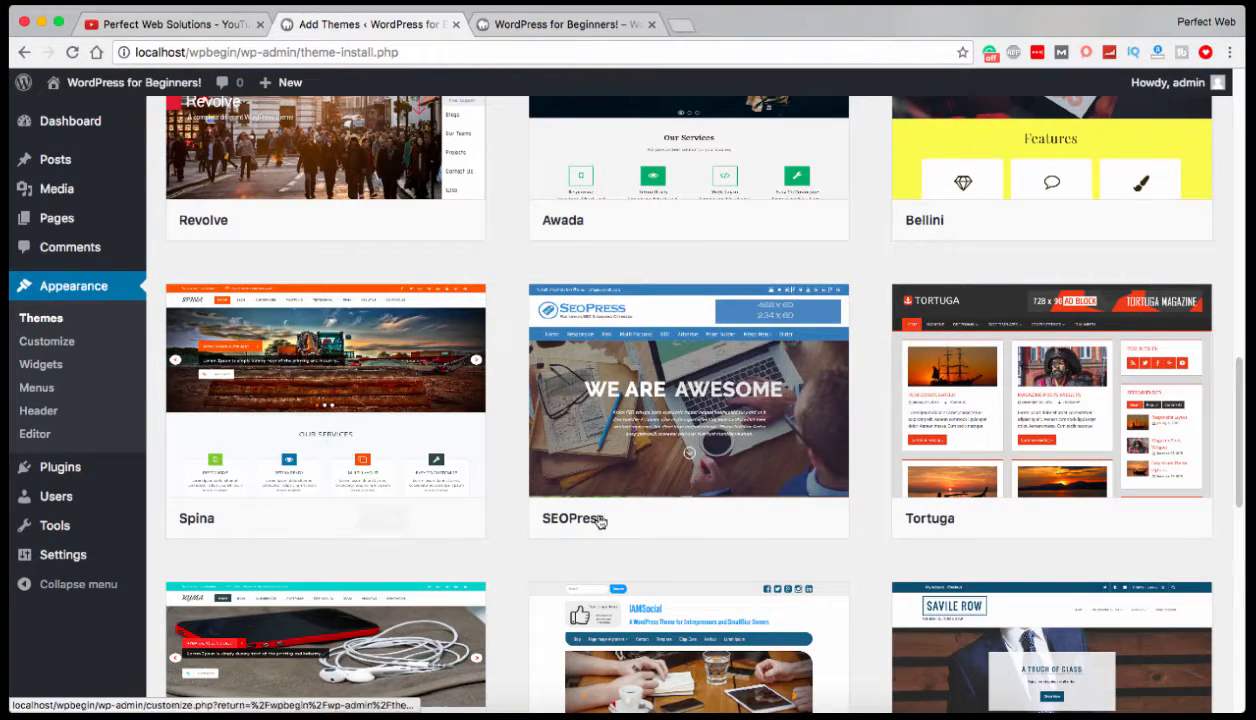
mouse_move(459, 490)
scroll(460, 492, "down", 1)
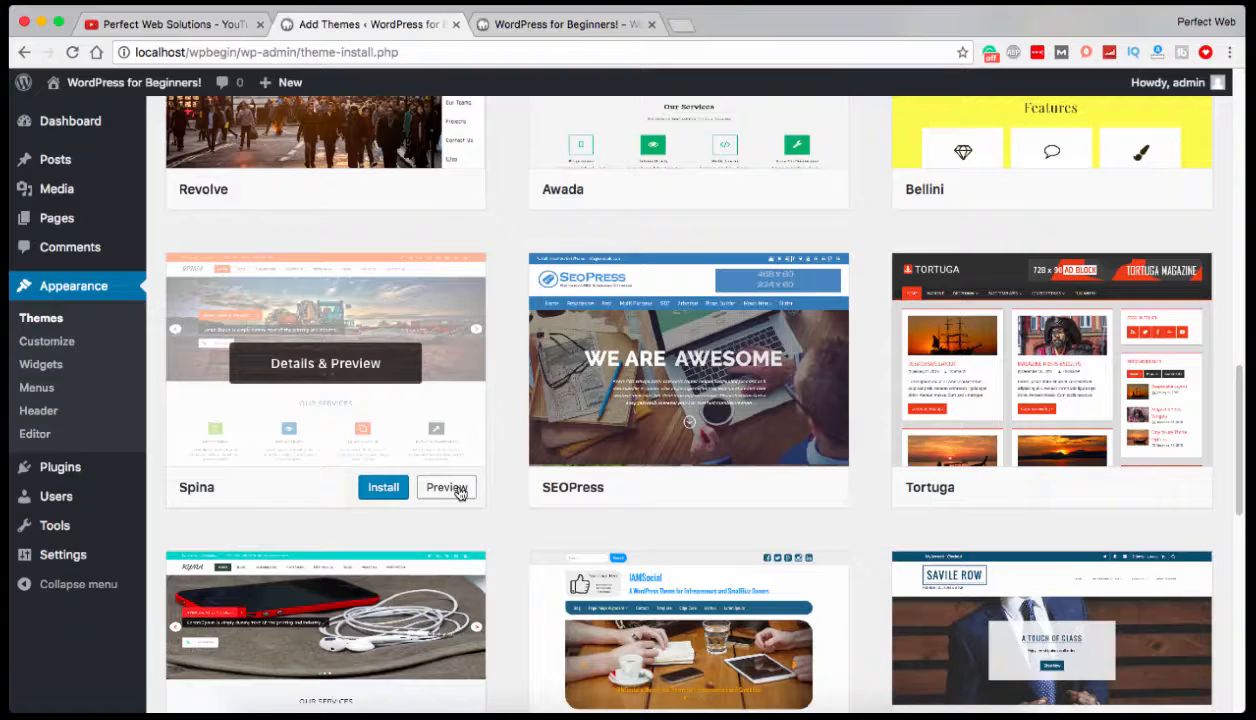
scroll(669, 508, "up", 1)
scroll(669, 508, "down", 7)
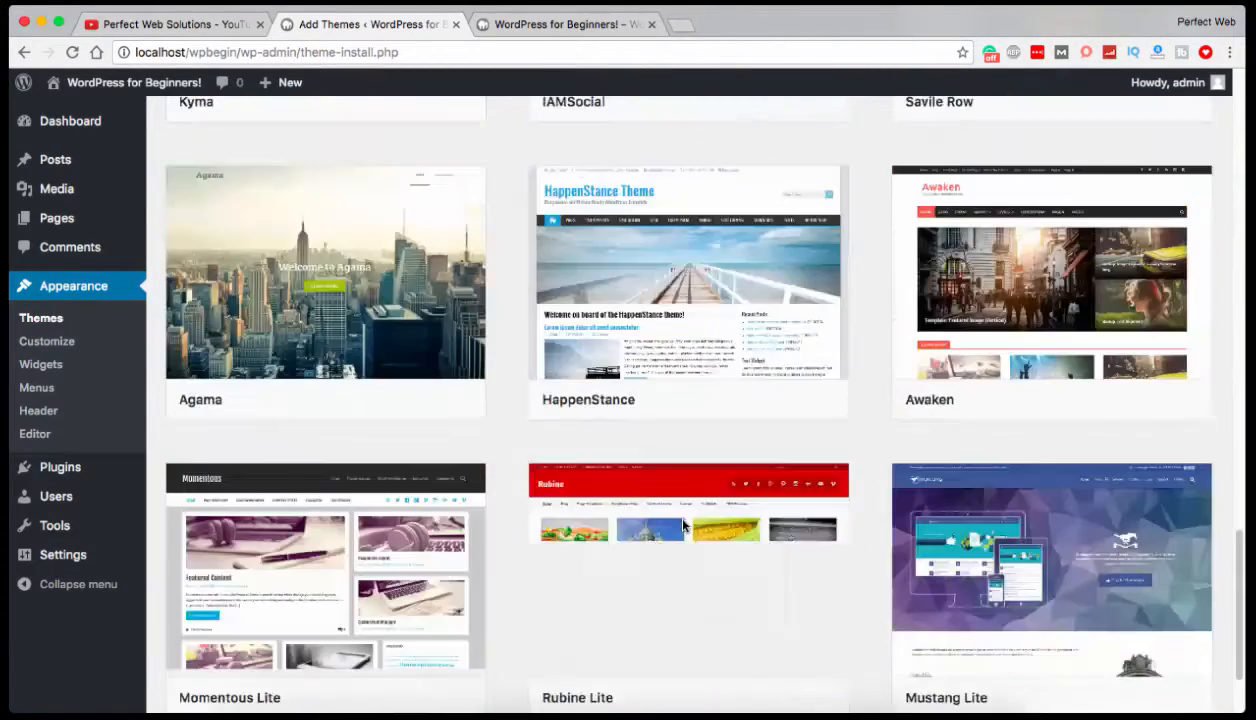
scroll(482, 462, "down", 3)
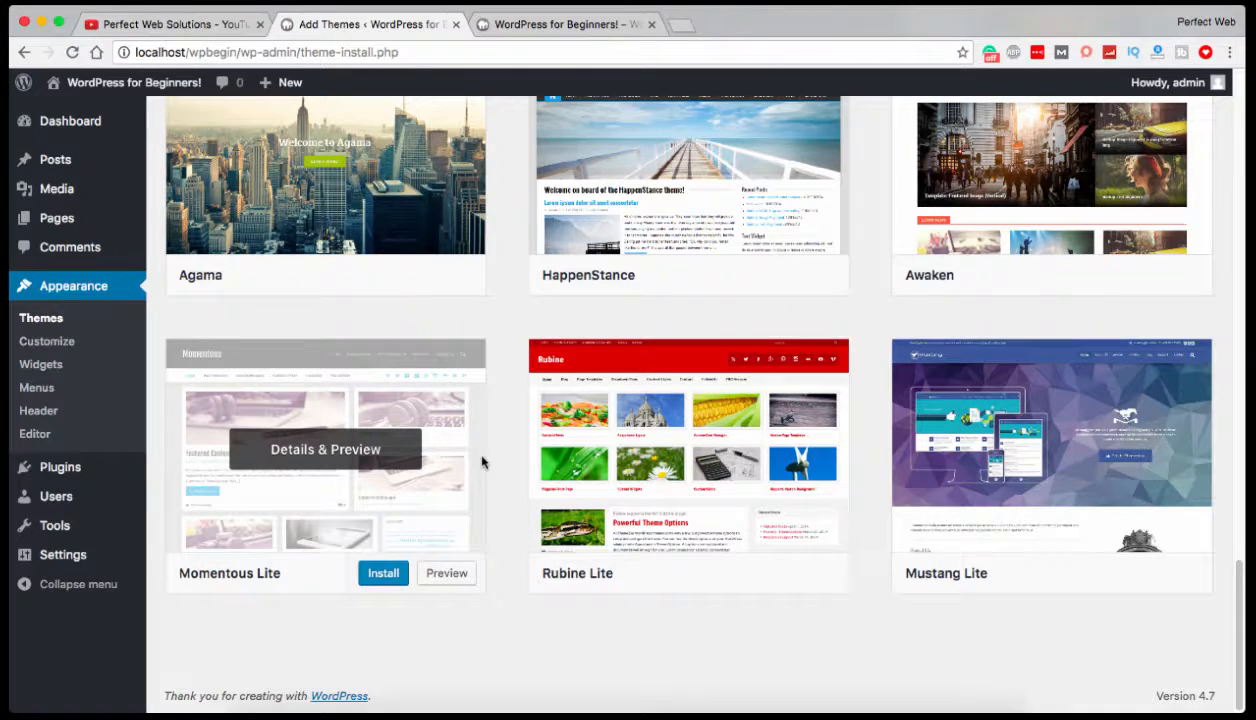
scroll(482, 462, "up", 12)
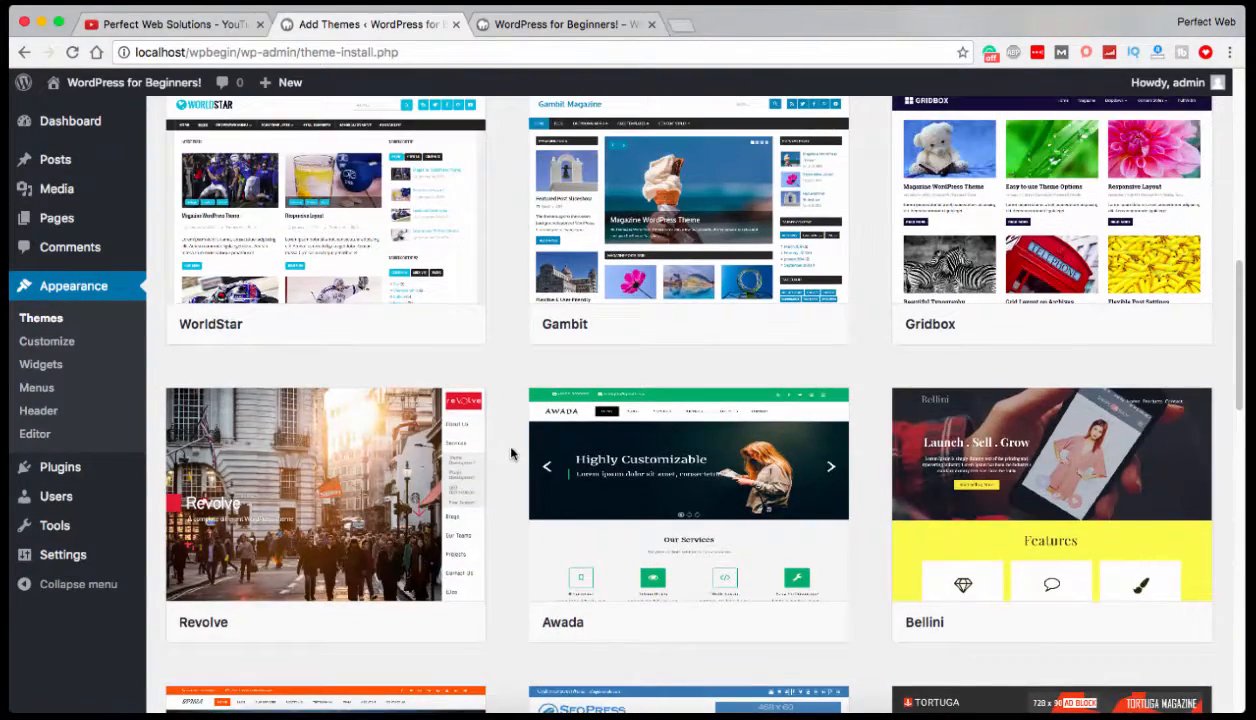
scroll(511, 454, "up", 3)
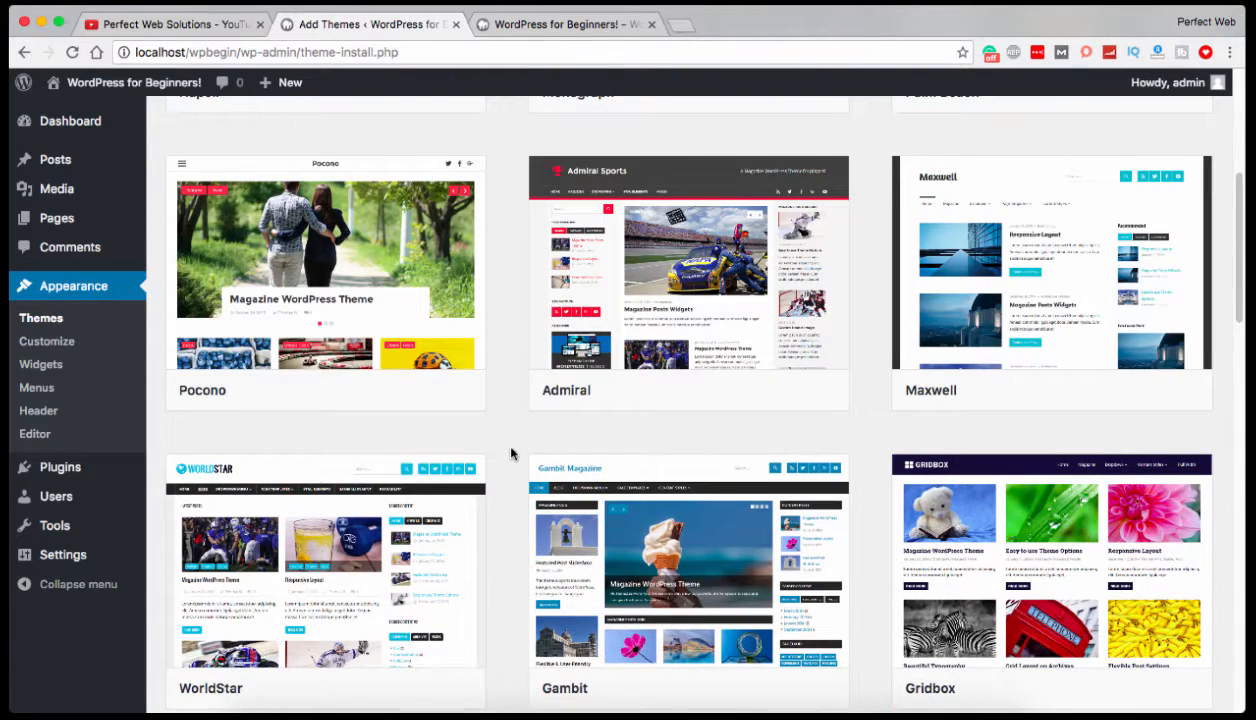
scroll(511, 454, "up", 4)
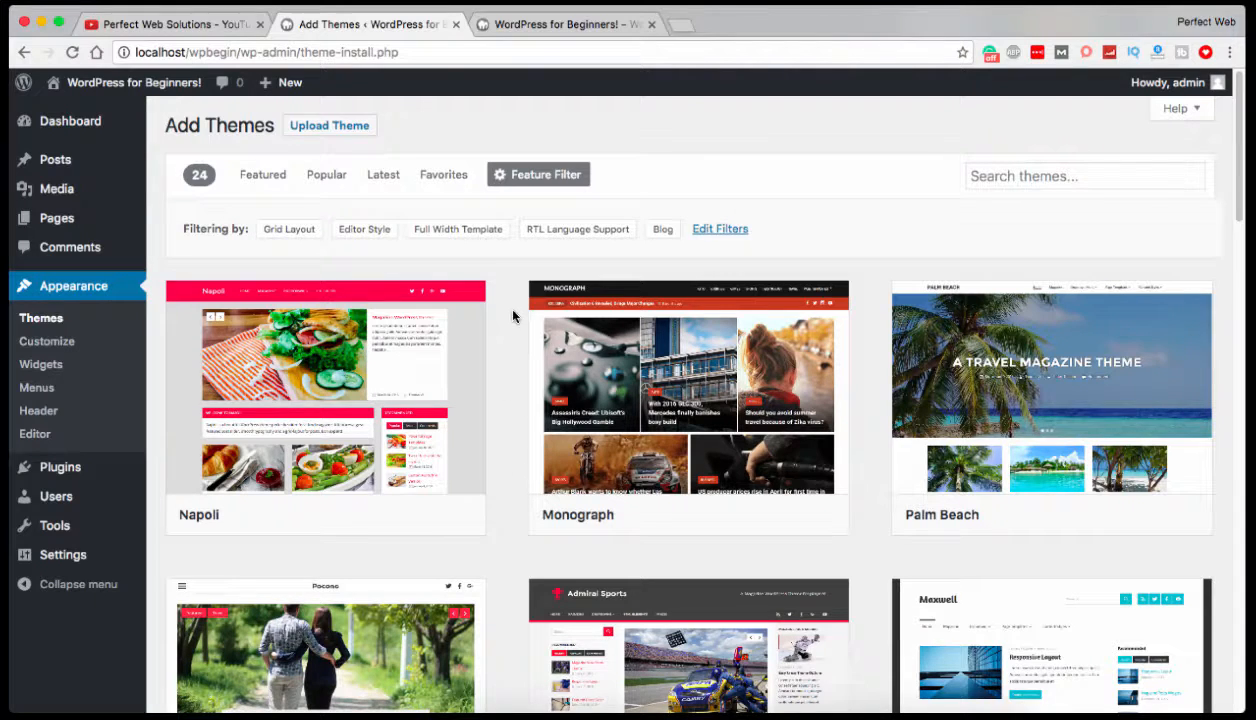
Reopen the theme filters for editing and deselect Editor Style, Full Width Template, RTL Language Support, Blog and Grid Layout.
left_click(705, 229)
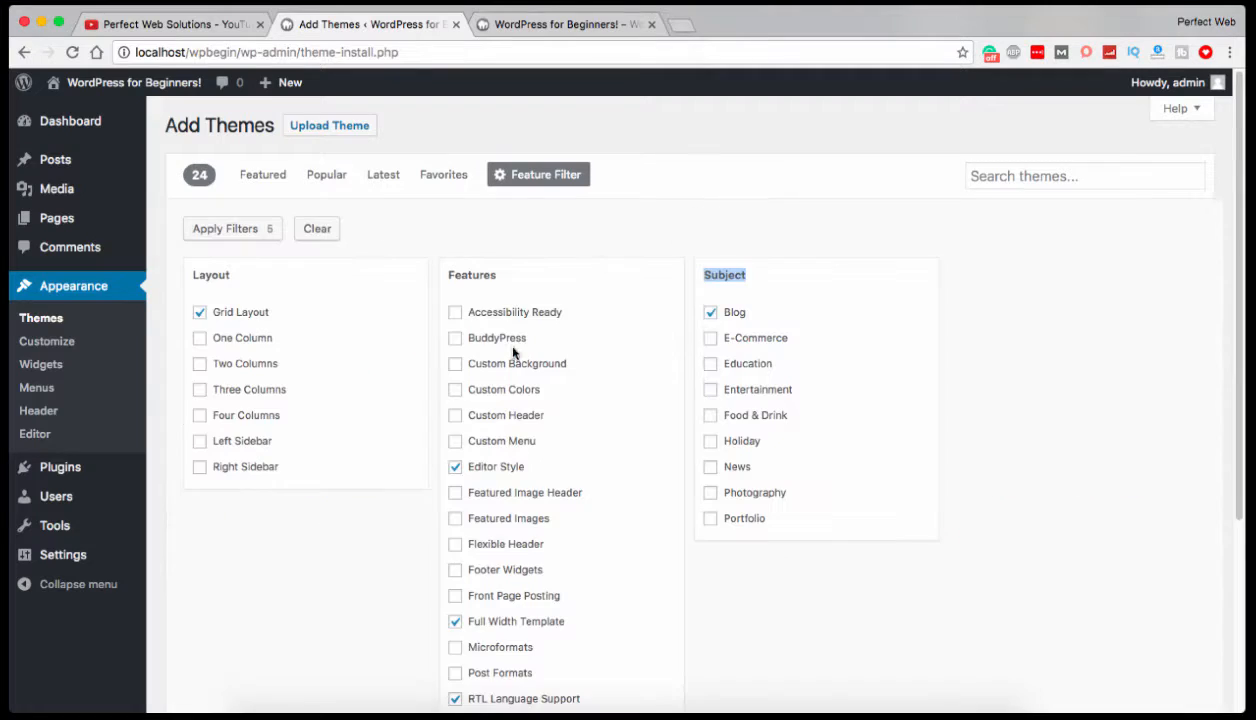
left_click(455, 466)
scroll(559, 429, "down", 3)
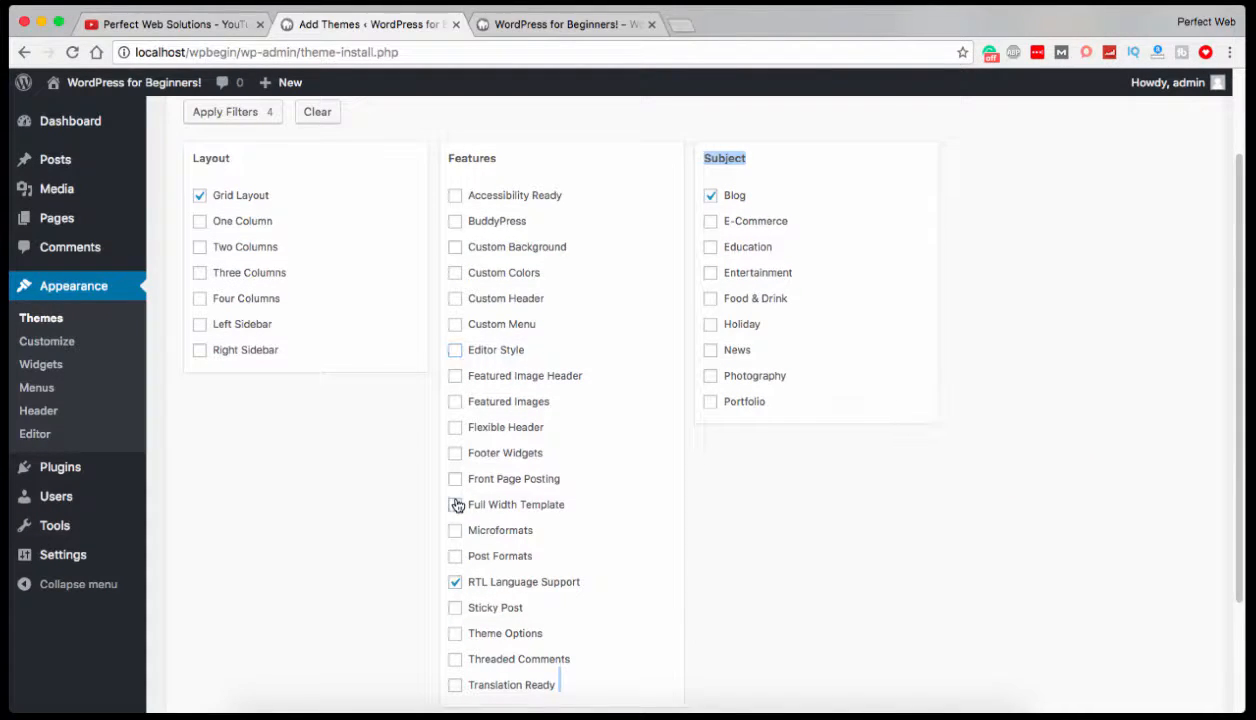
left_click(455, 582)
left_click(710, 195)
left_click(761, 165)
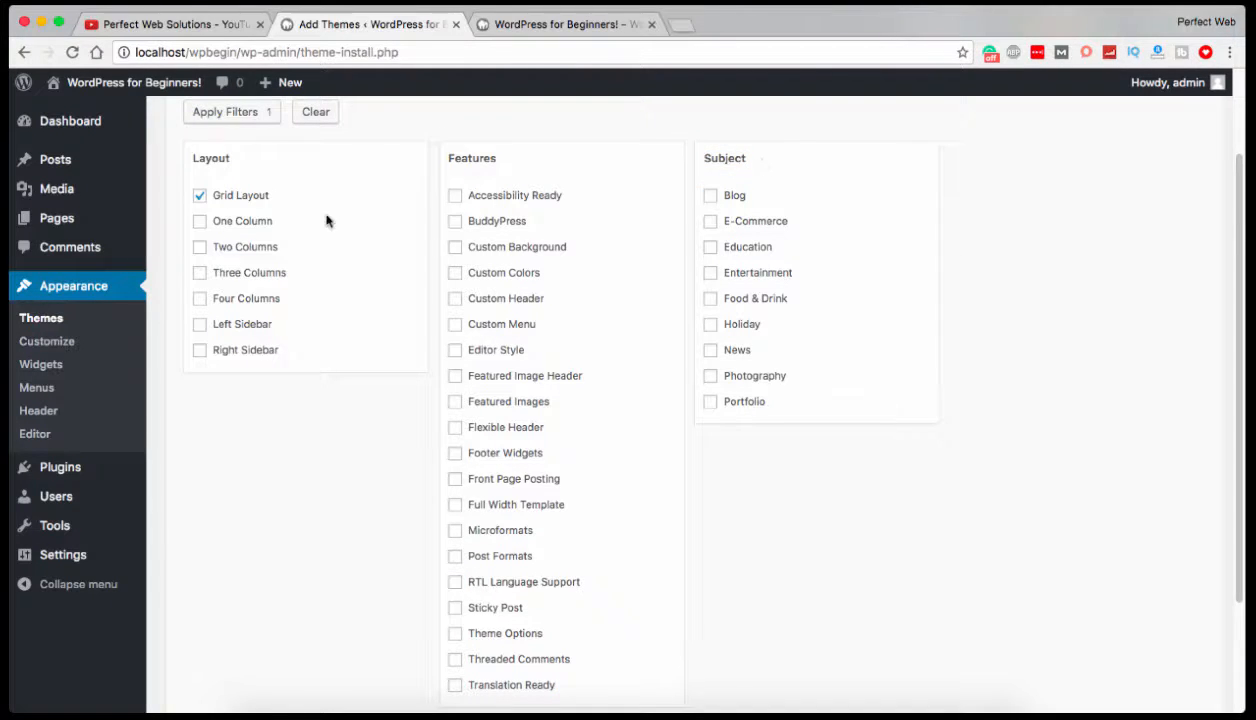
left_click(200, 196)
scroll(430, 179, "up", 3)
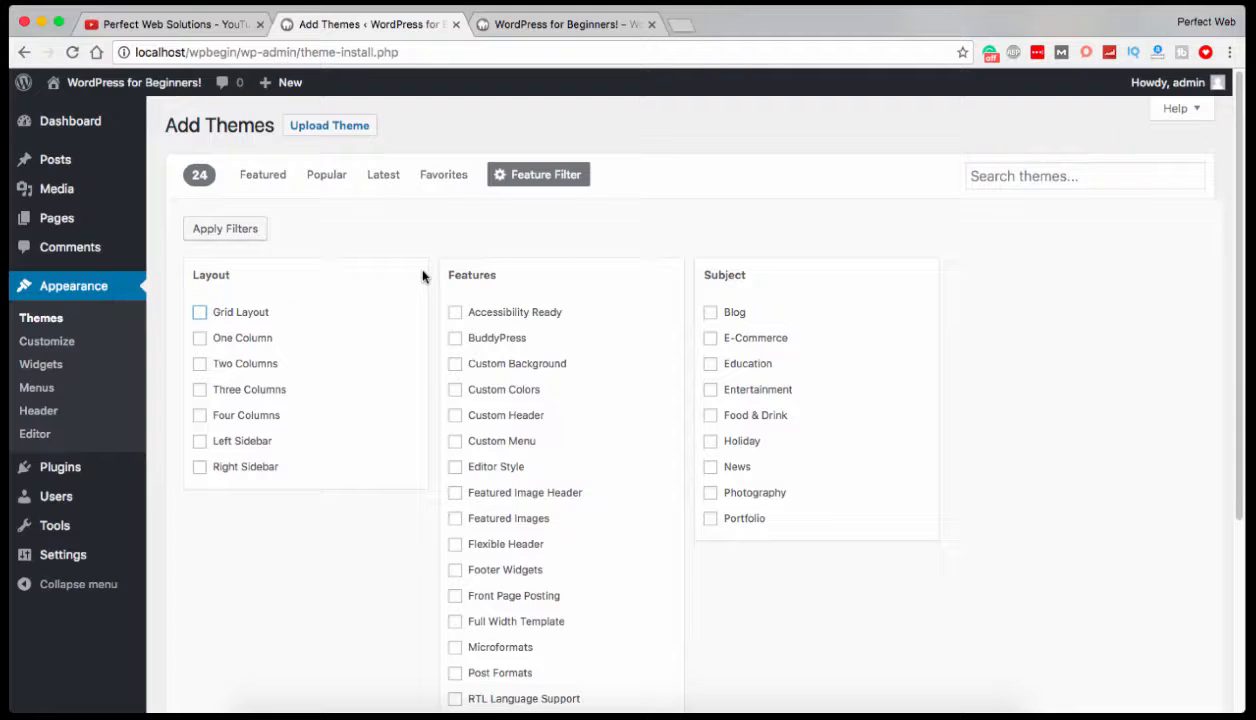
Show the theme upload form and bring up its file chooser, then dismiss the chooser without picking a file.
left_click(340, 127)
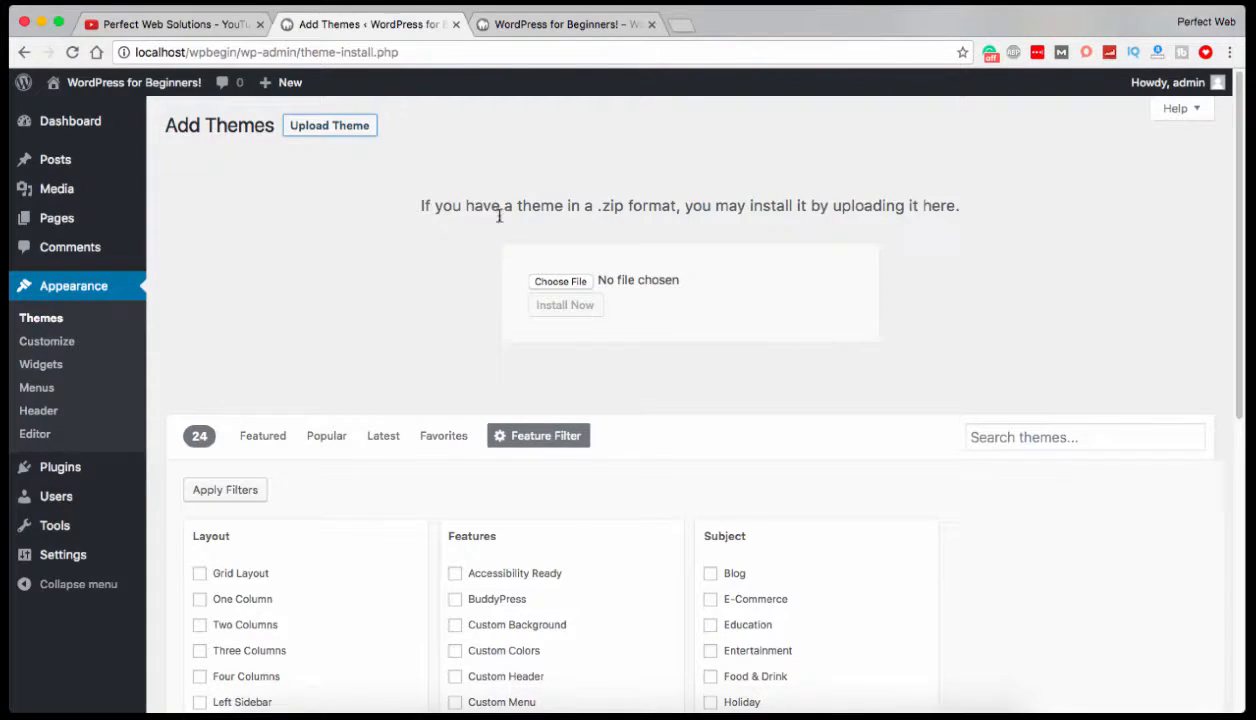
left_click(567, 284)
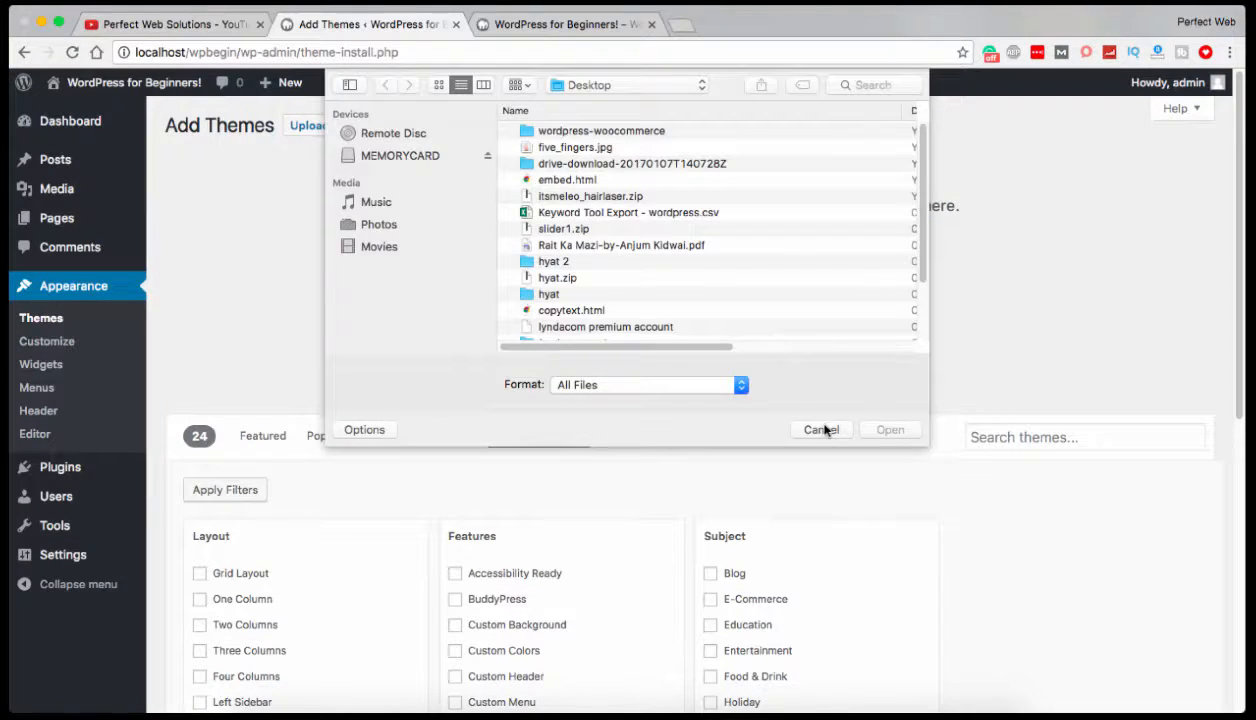
left_click(825, 430)
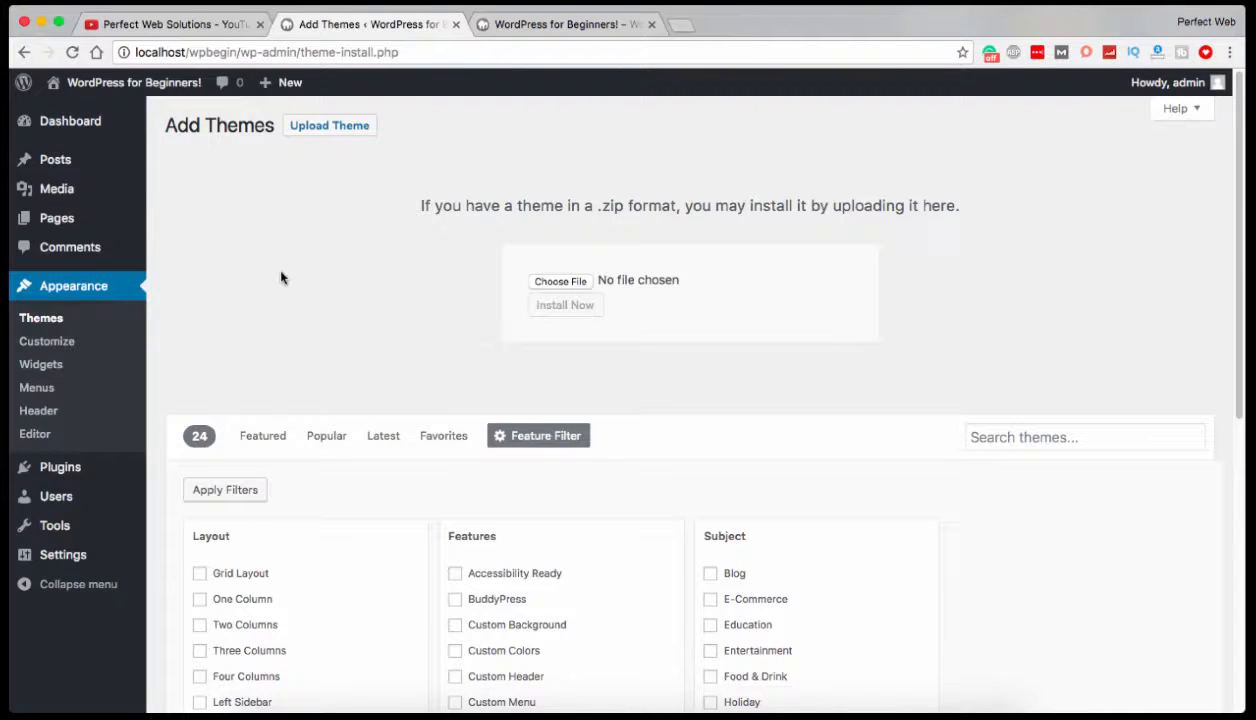
Open the WordPress theme directory at wordpress.org/themes in a new browser tab.
left_click(677, 30)
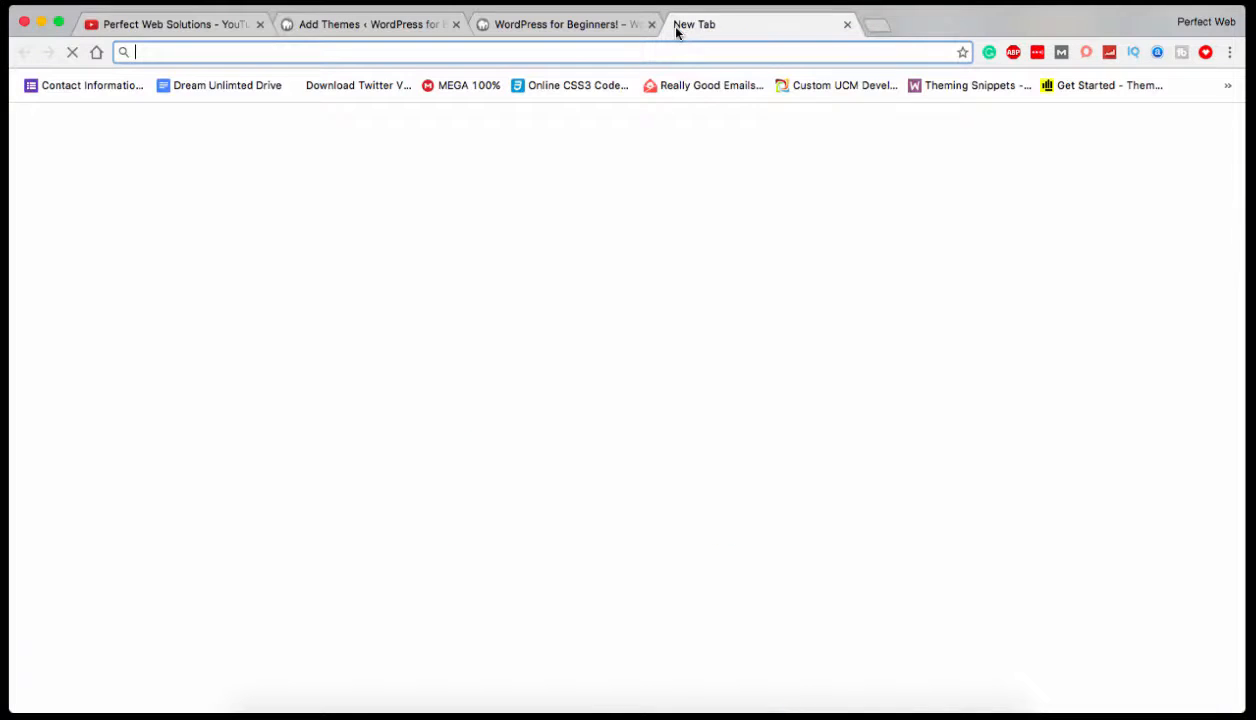
type("wordpress.org/plugins")
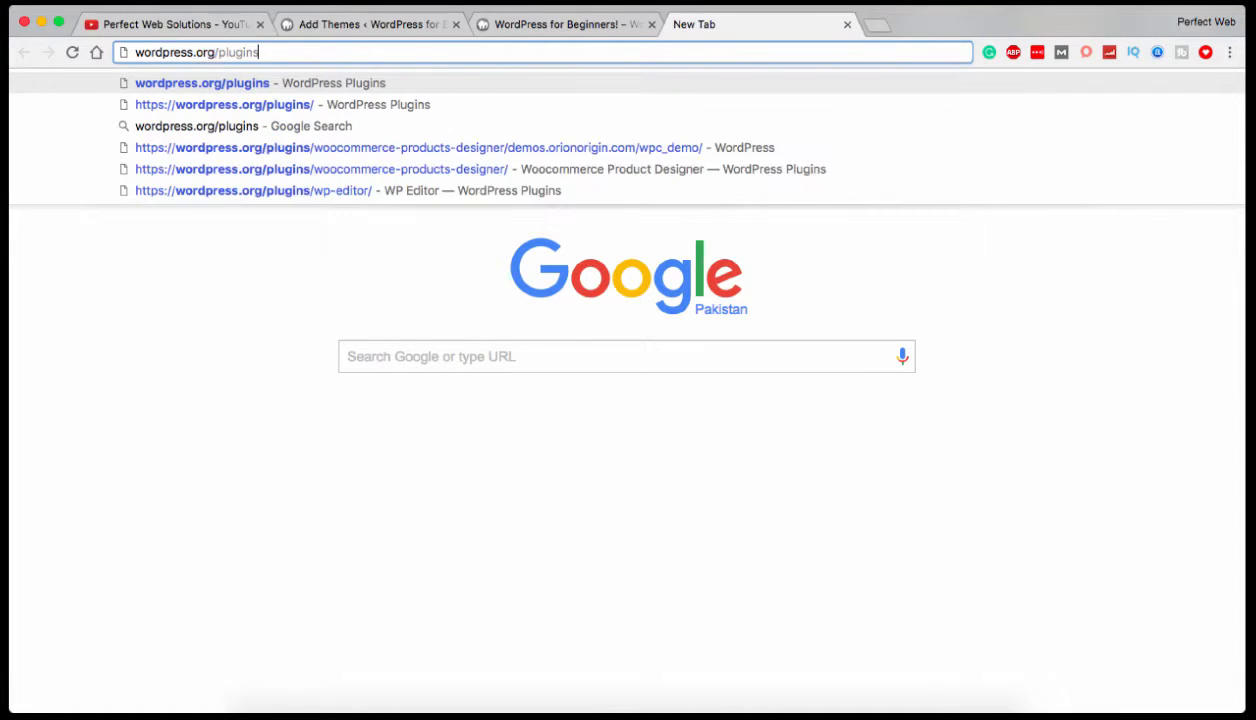
key("BackSpace")
key("BackSpace")
key("BackSpace")
key("BackSpace")
type("them")
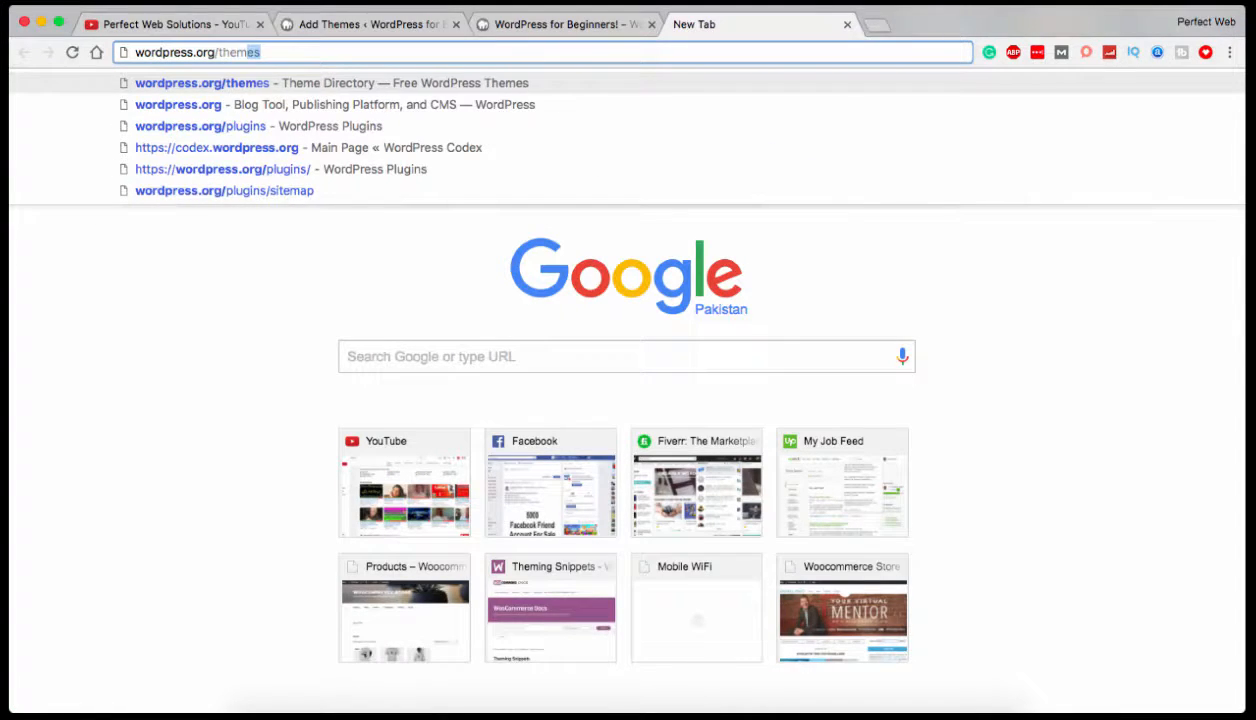
key("Return")
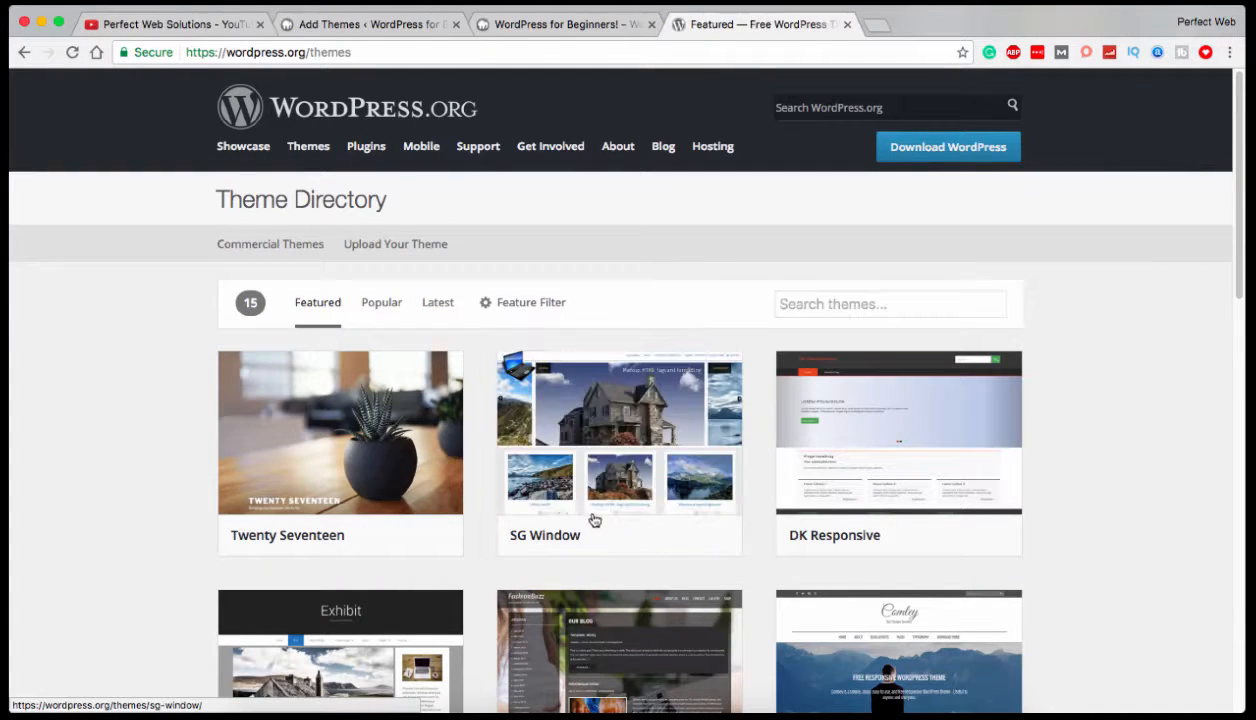
Download the SG Window theme to the Desktop as sg-window.1.2.1.zip and show the Desktop folder in Finder.
left_click(675, 538)
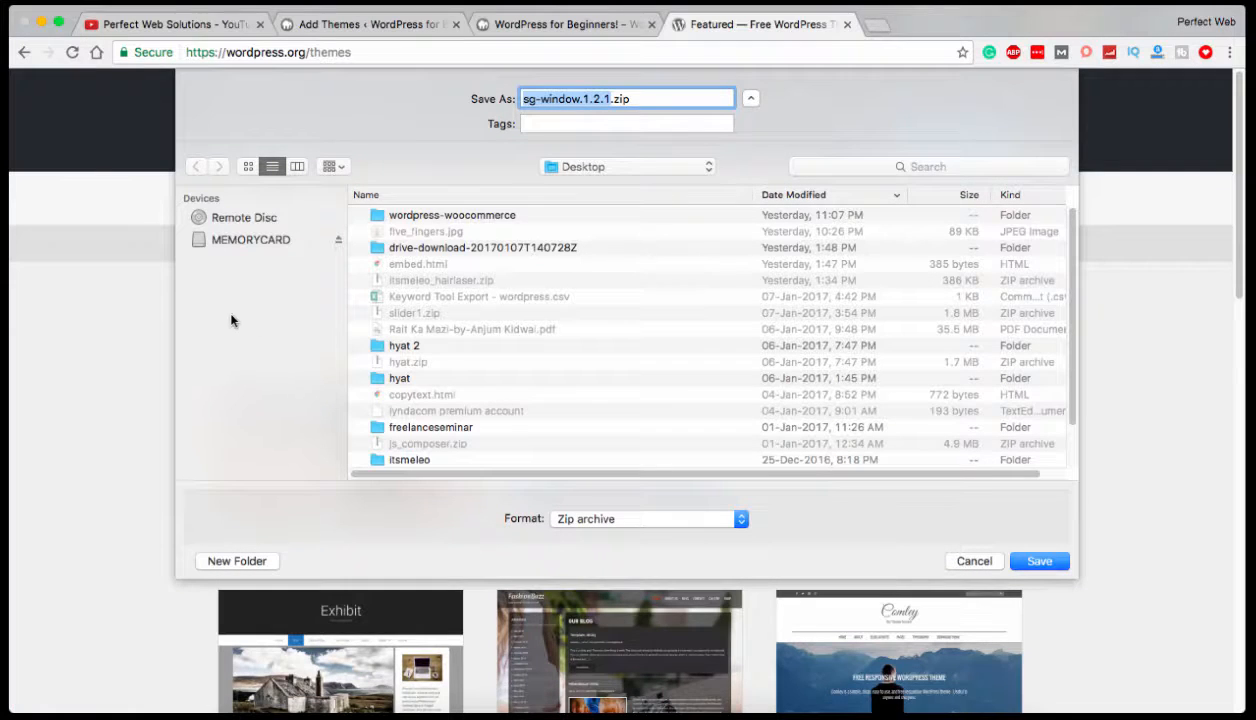
left_click(1034, 563)
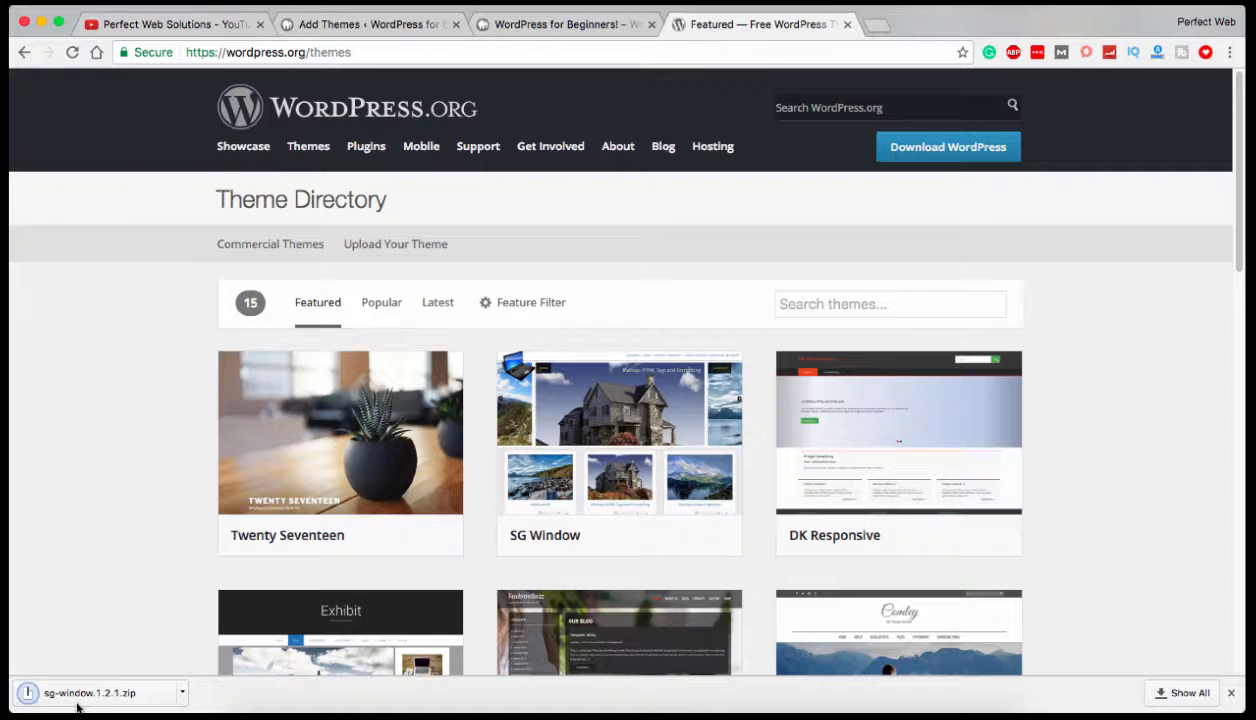
left_click(259, 708)
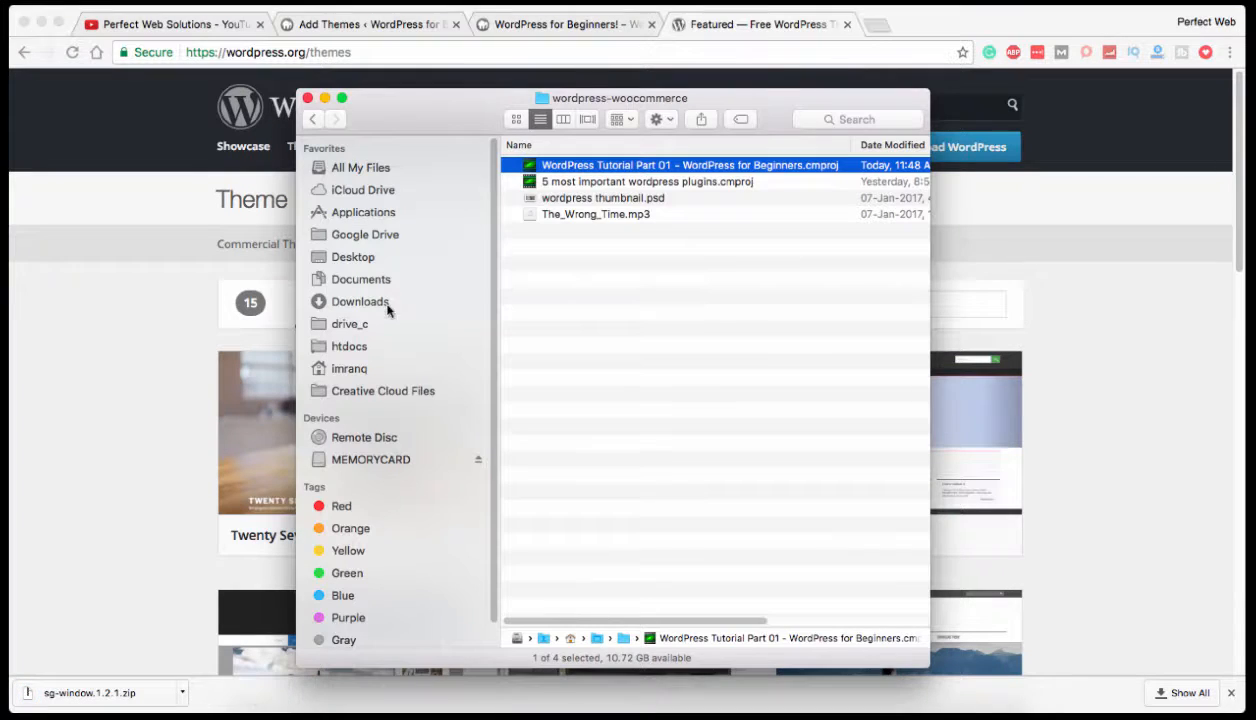
left_click(353, 256)
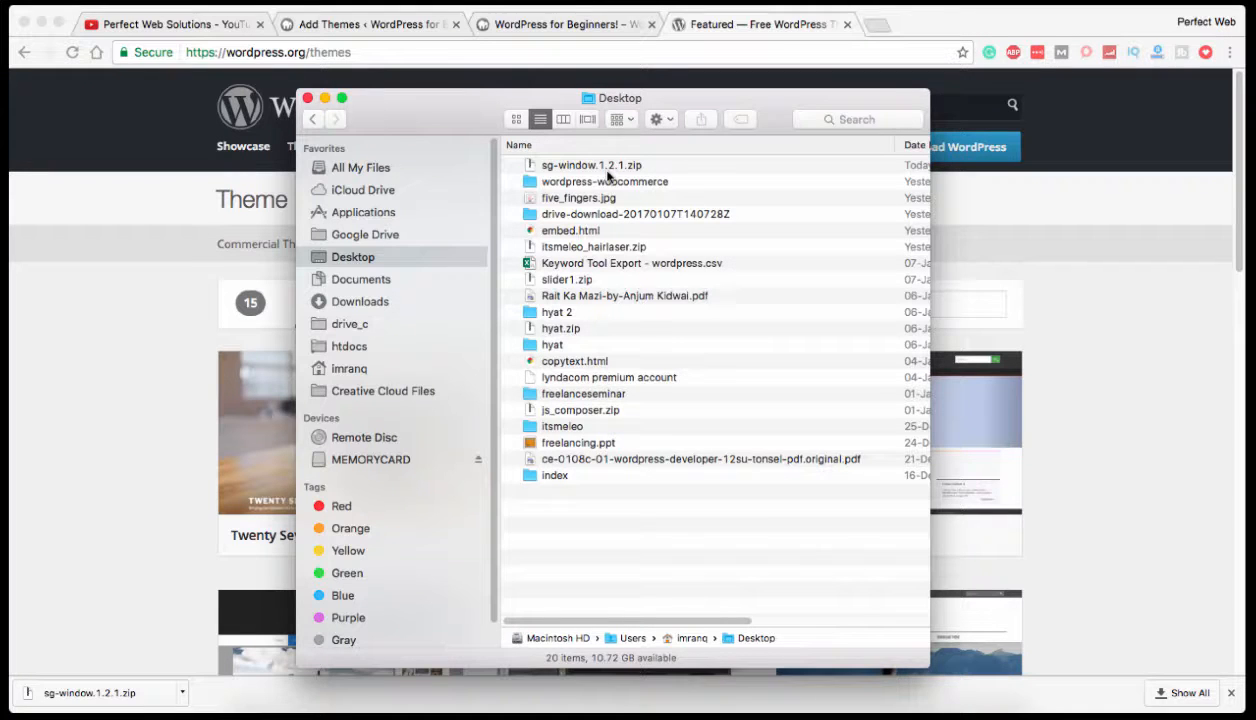
Extract the sg-window.1.2.1.zip archive on the Desktop.
right_click(556, 166)
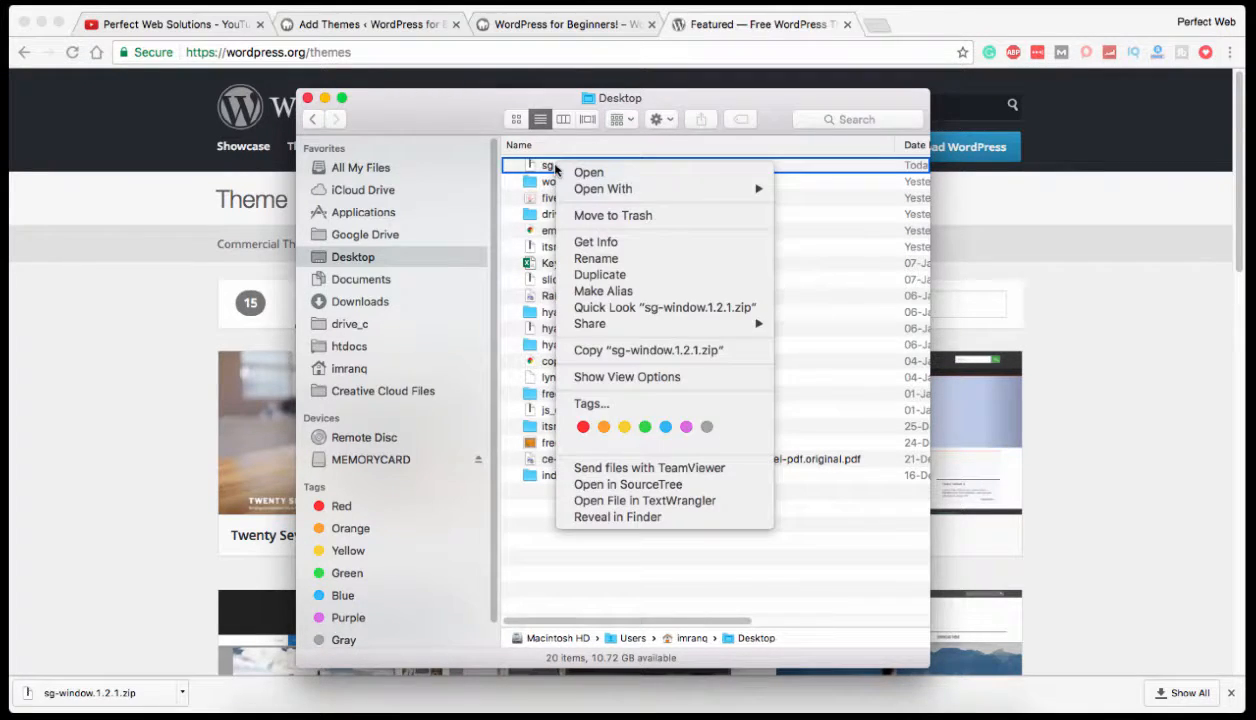
mouse_move(666, 189)
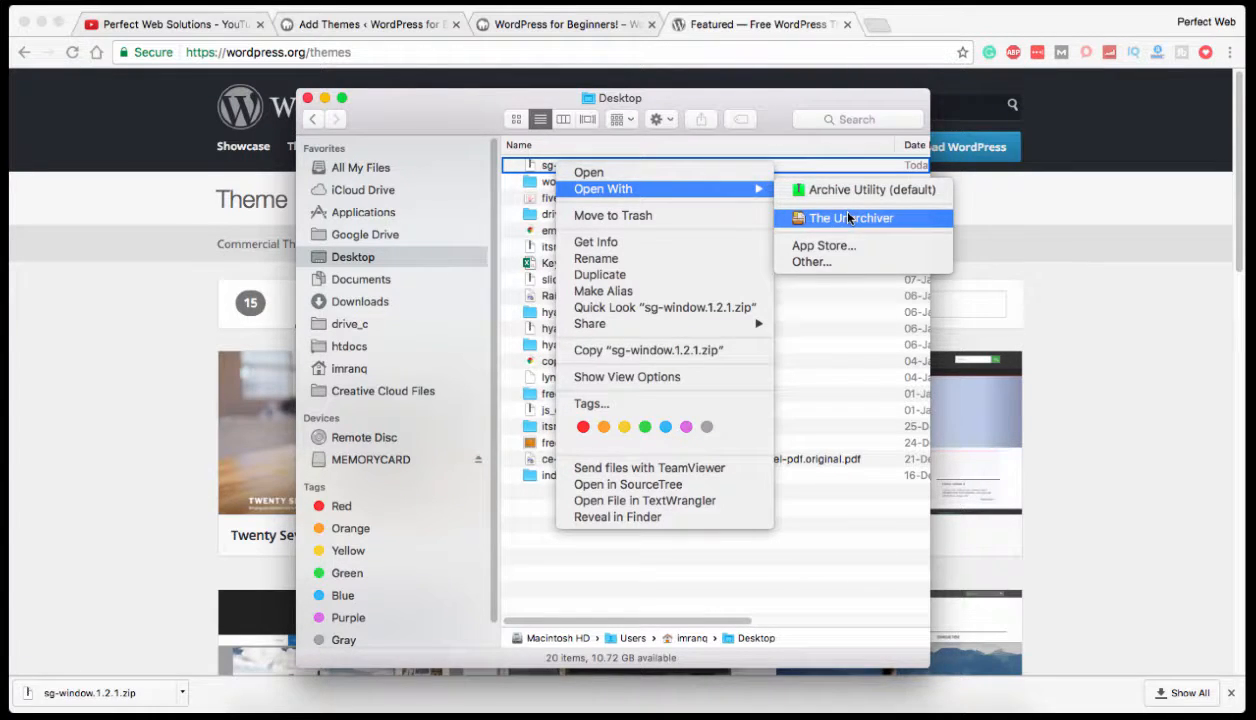
left_click(580, 174)
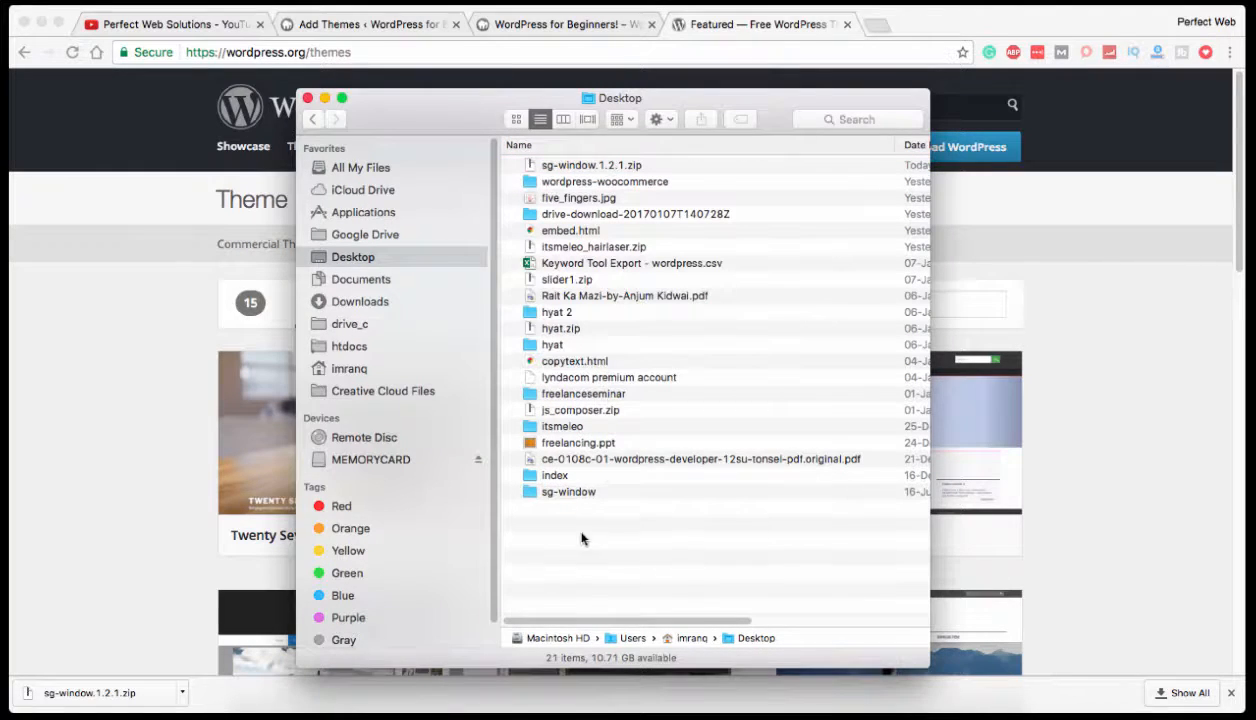
Look through the theme files inside the extracted sg-window folder, then return to the Desktop folder.
left_click(563, 490)
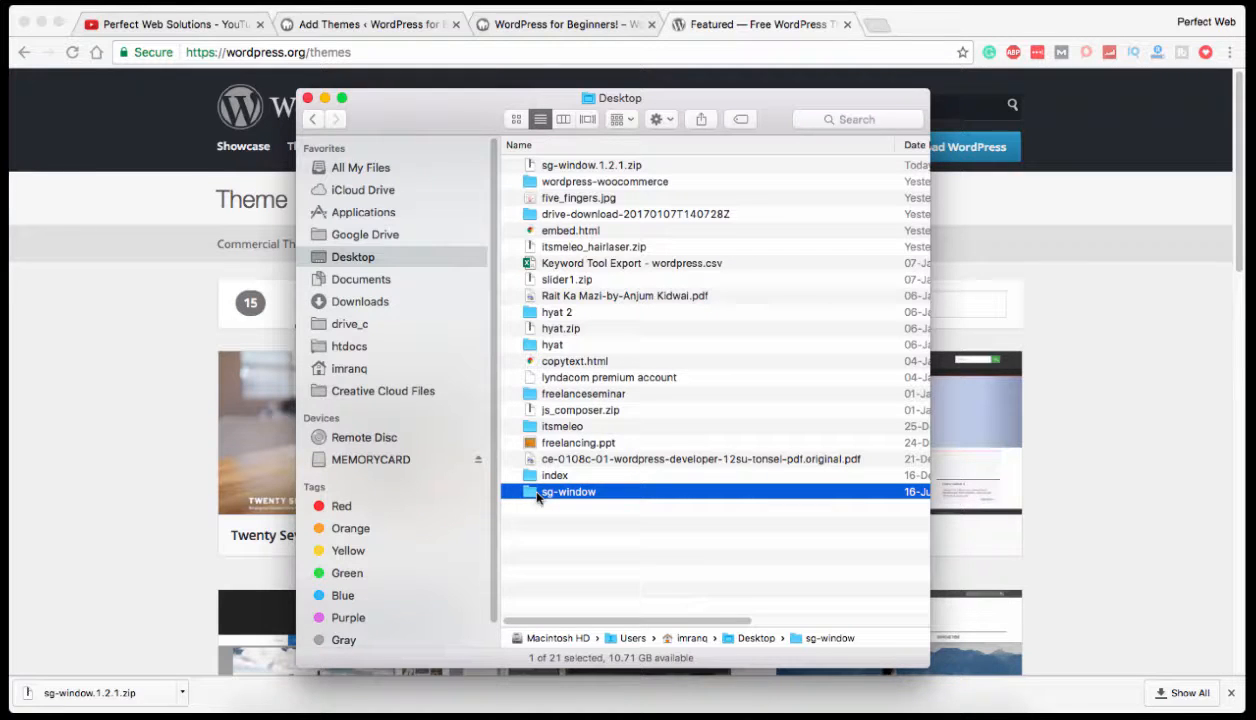
double_click(537, 495)
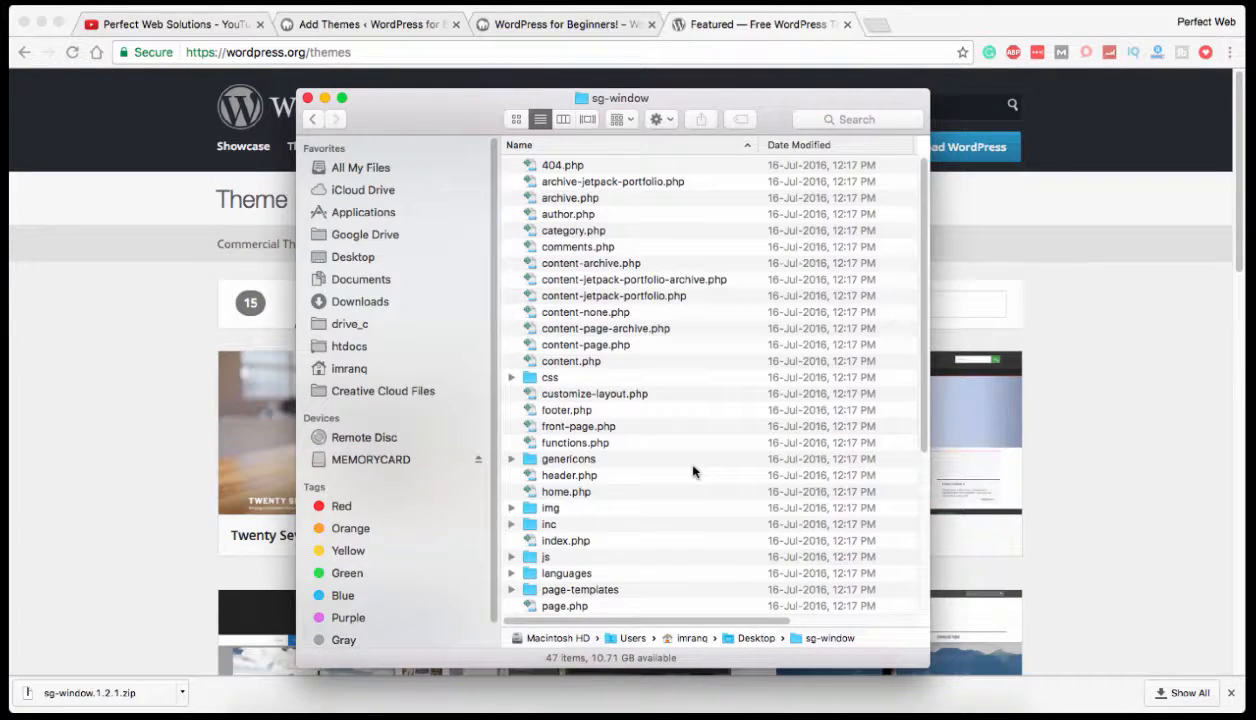
scroll(695, 465, "down", 10)
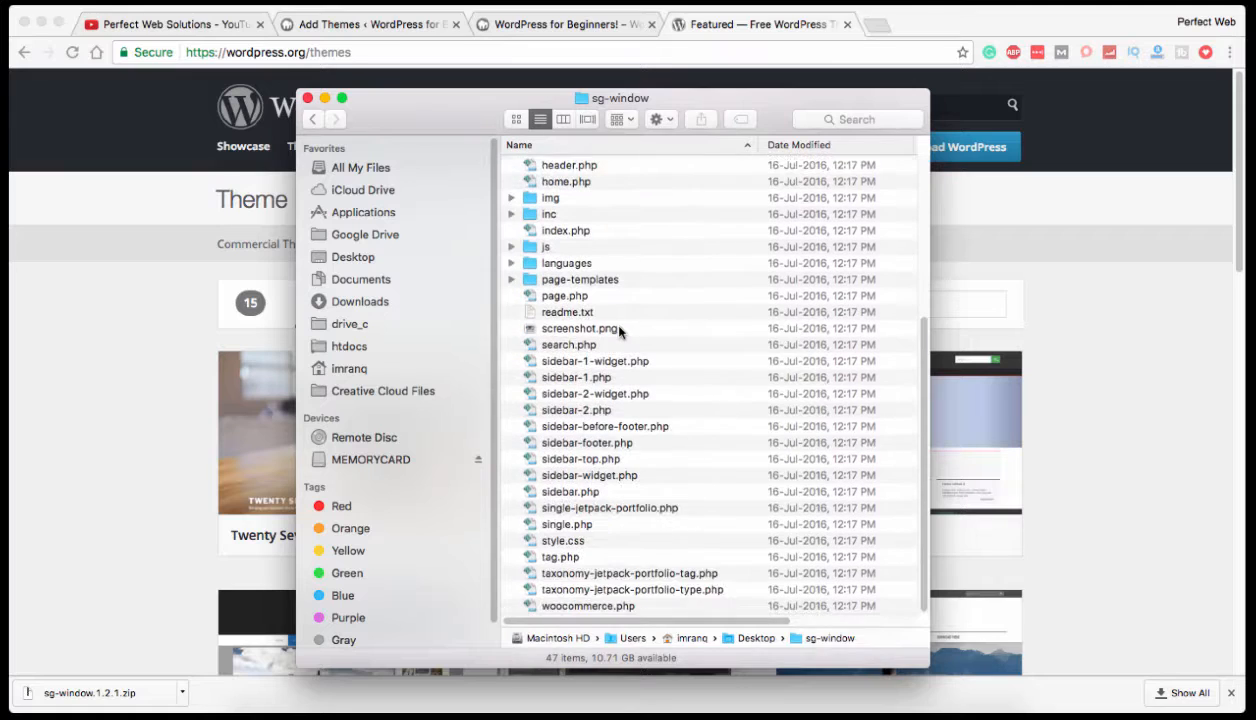
scroll(572, 285, "up", 10)
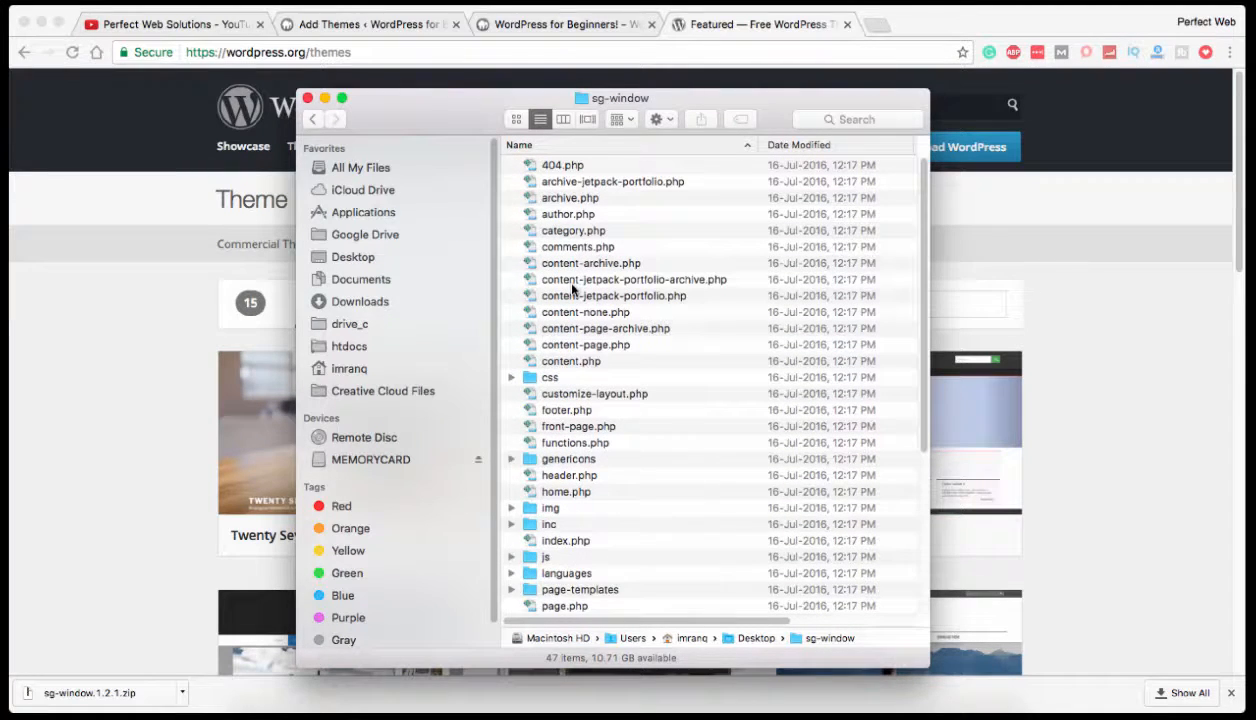
left_click(316, 121)
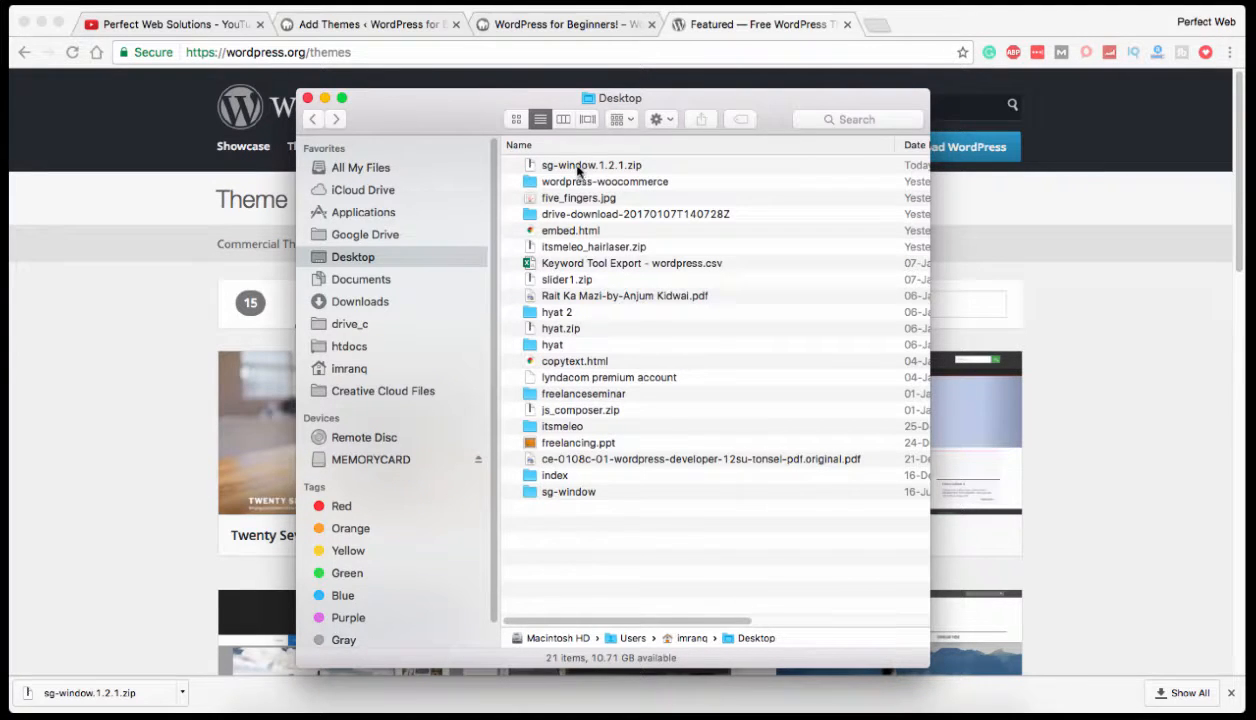
double_click(580, 493)
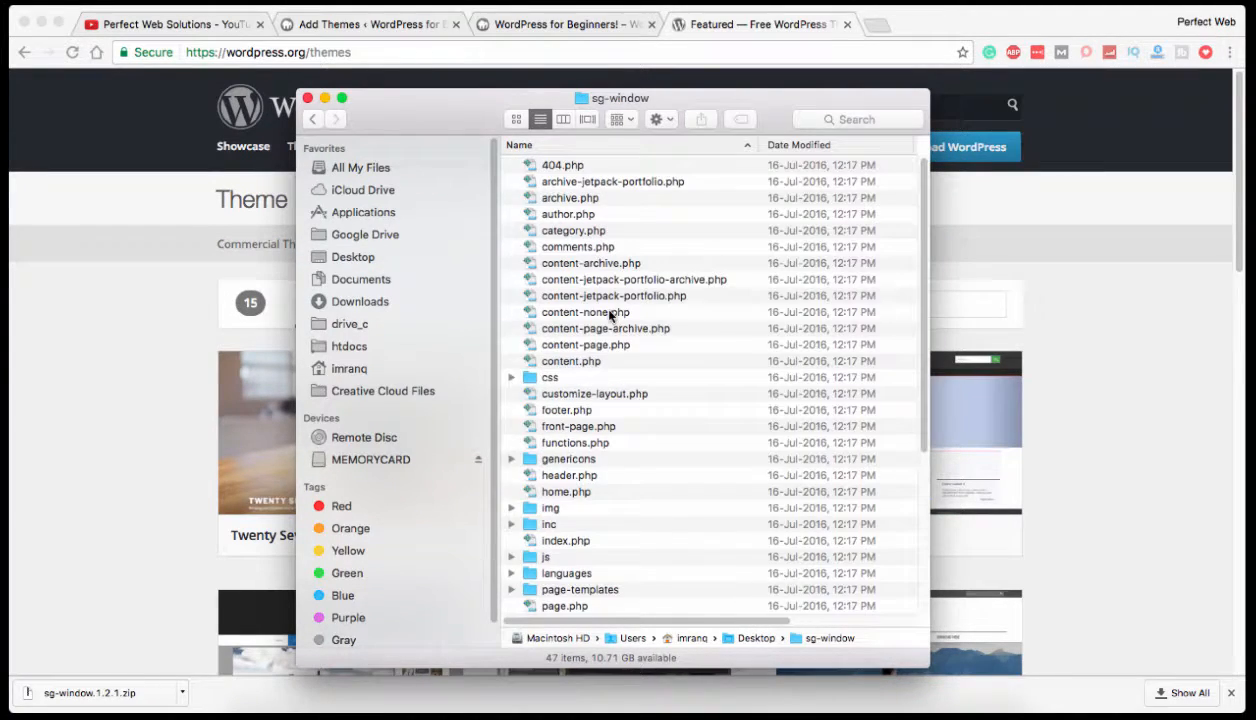
left_click(314, 120)
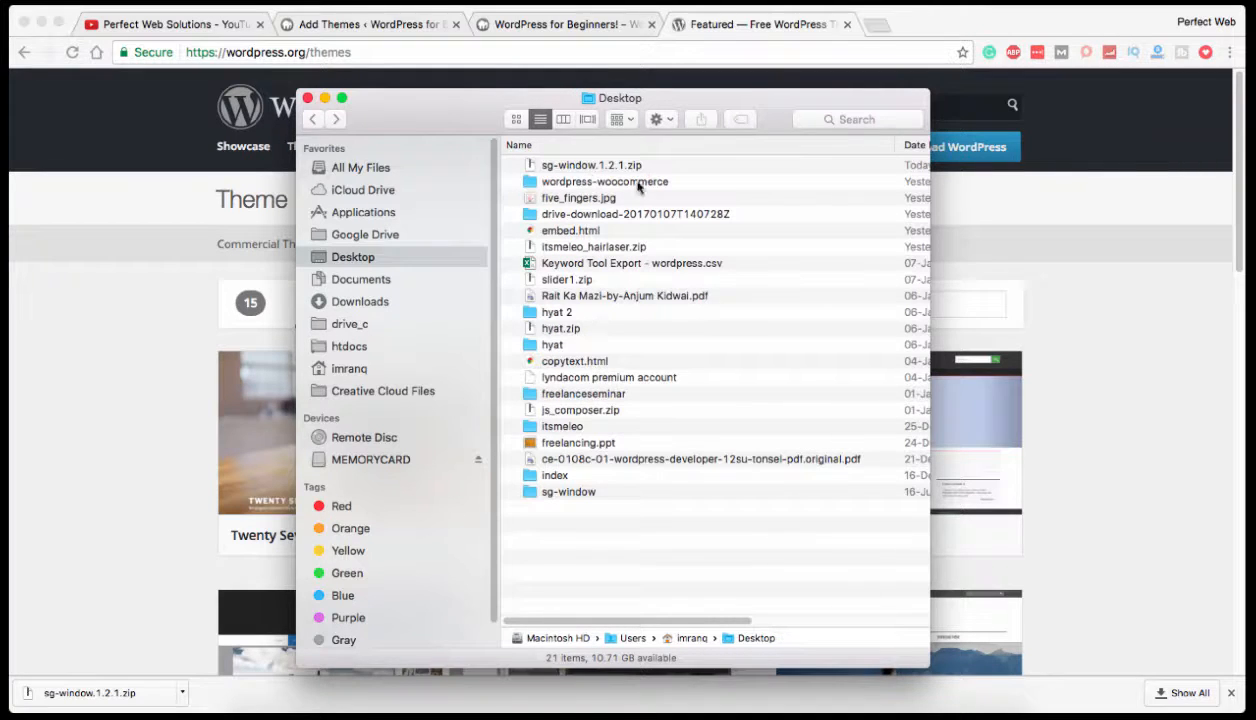
Reopen the sg-window folder and locate functions.php and index.php among the theme files.
double_click(570, 493)
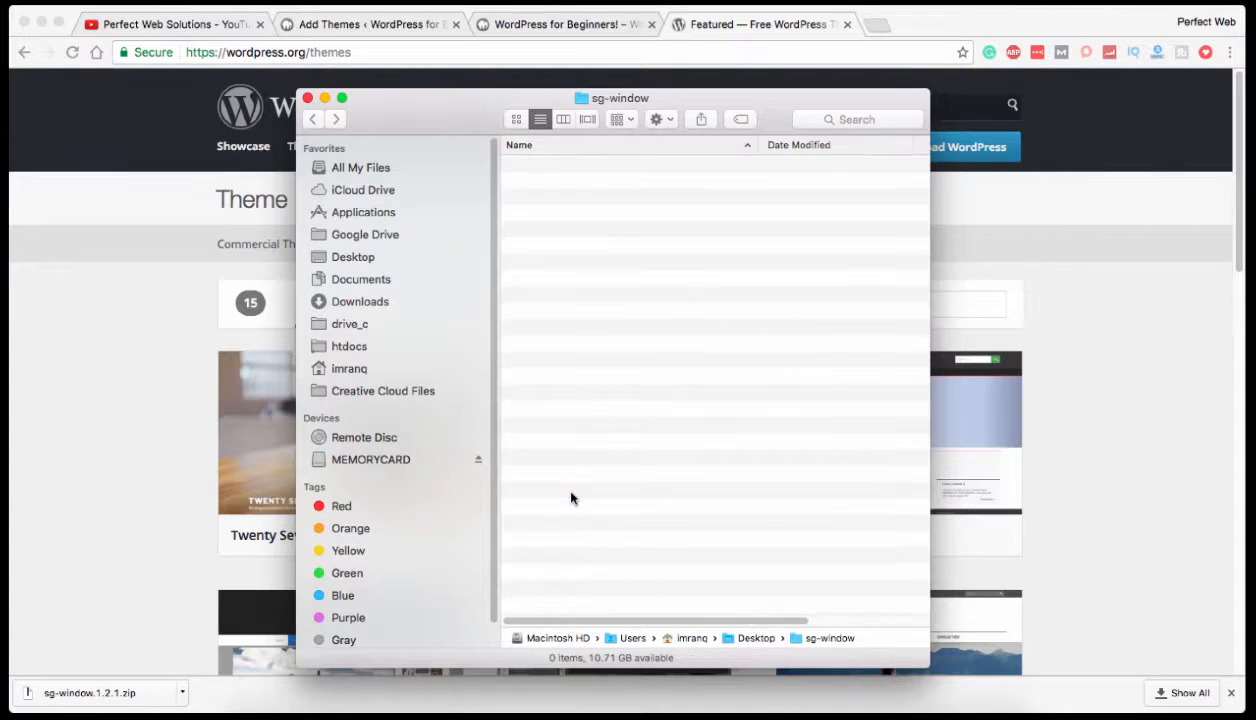
scroll(649, 491, "down", 2)
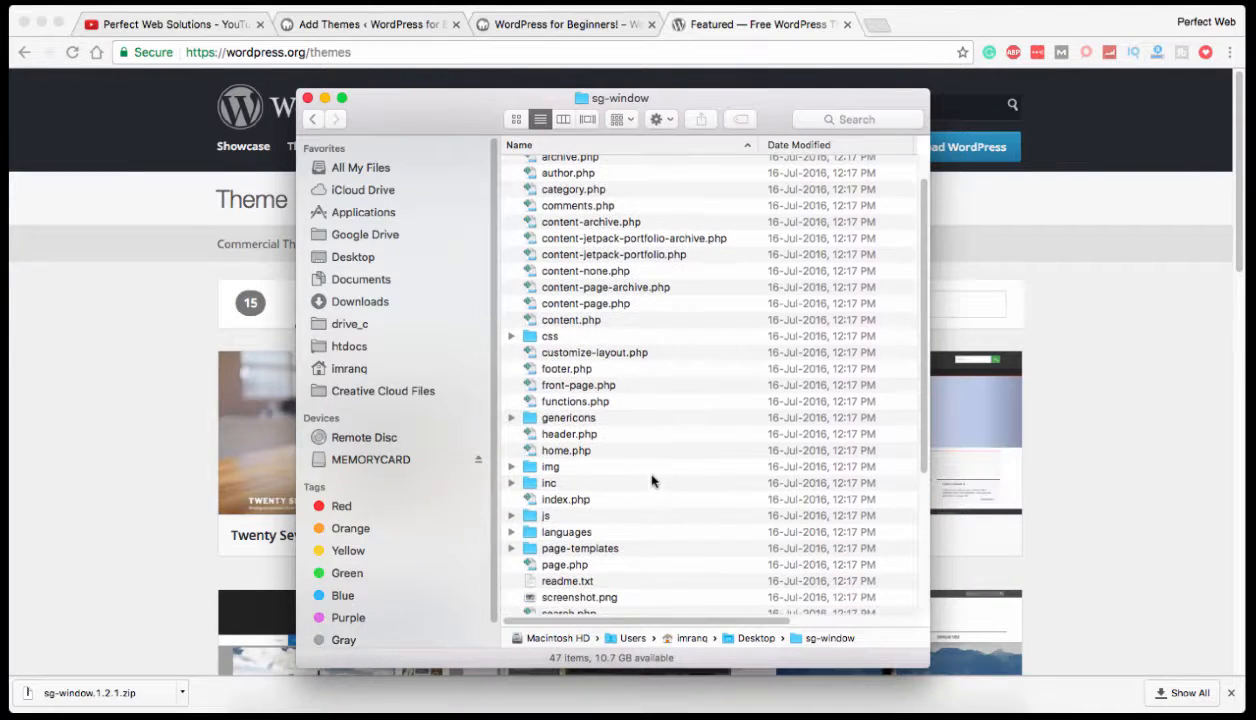
left_click(600, 402)
scroll(683, 402, "down", 8)
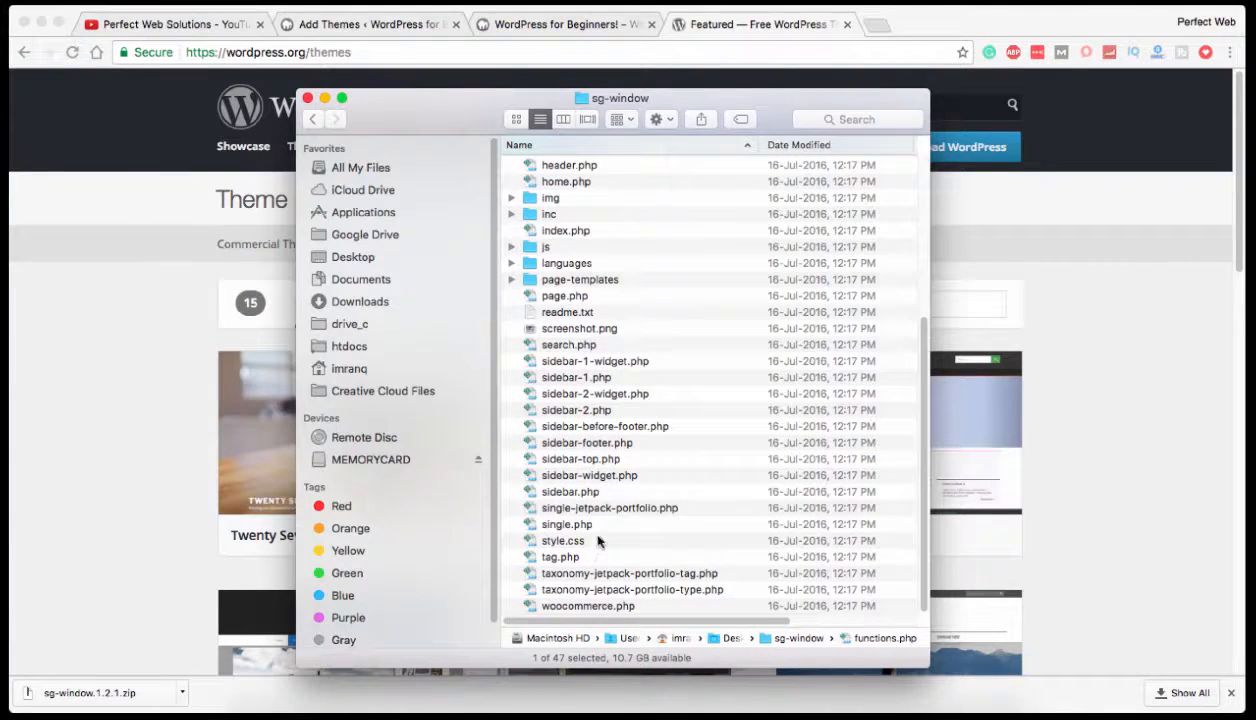
left_click(585, 430)
key("i")
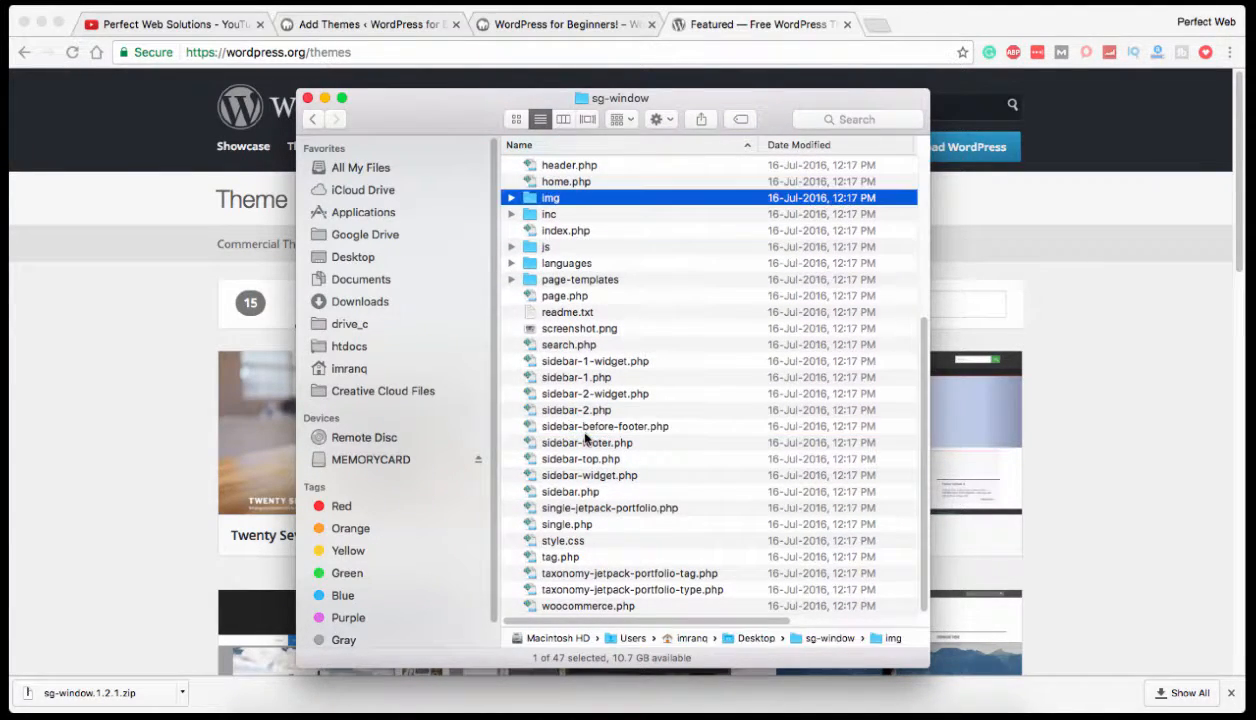
key("Down")
key("Down")
key("Down")
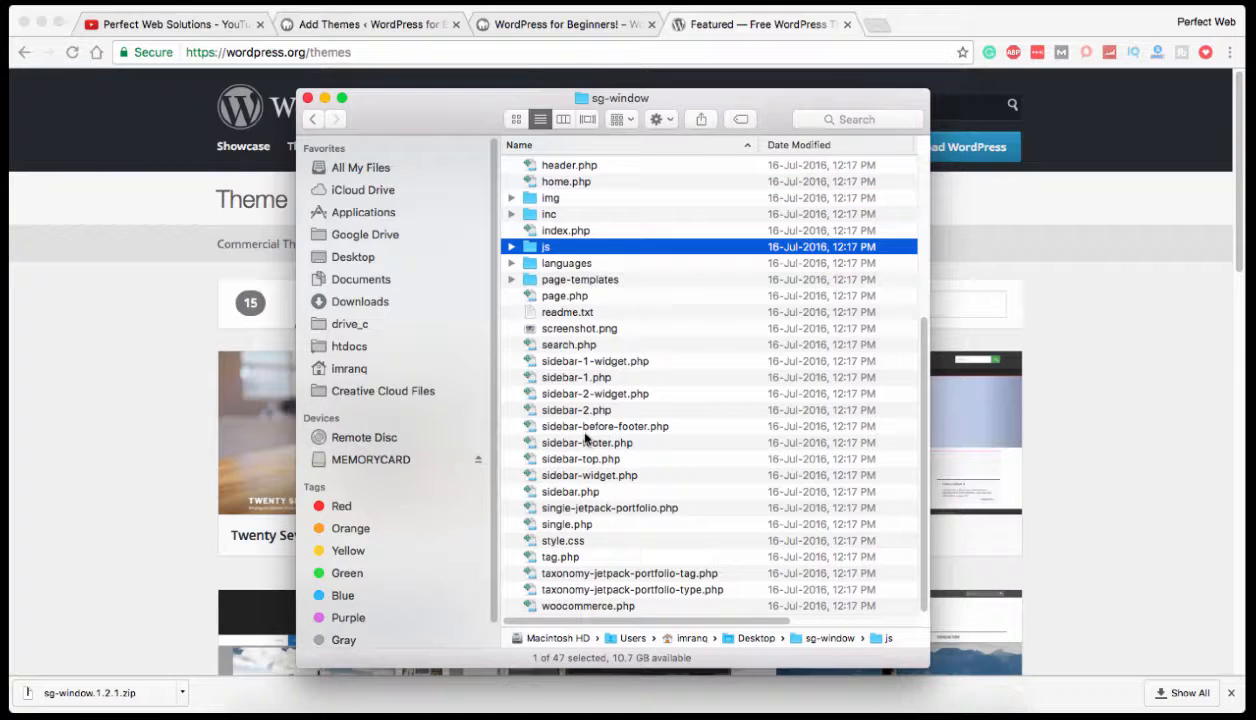
key("Down")
key("Up")
key("Up")
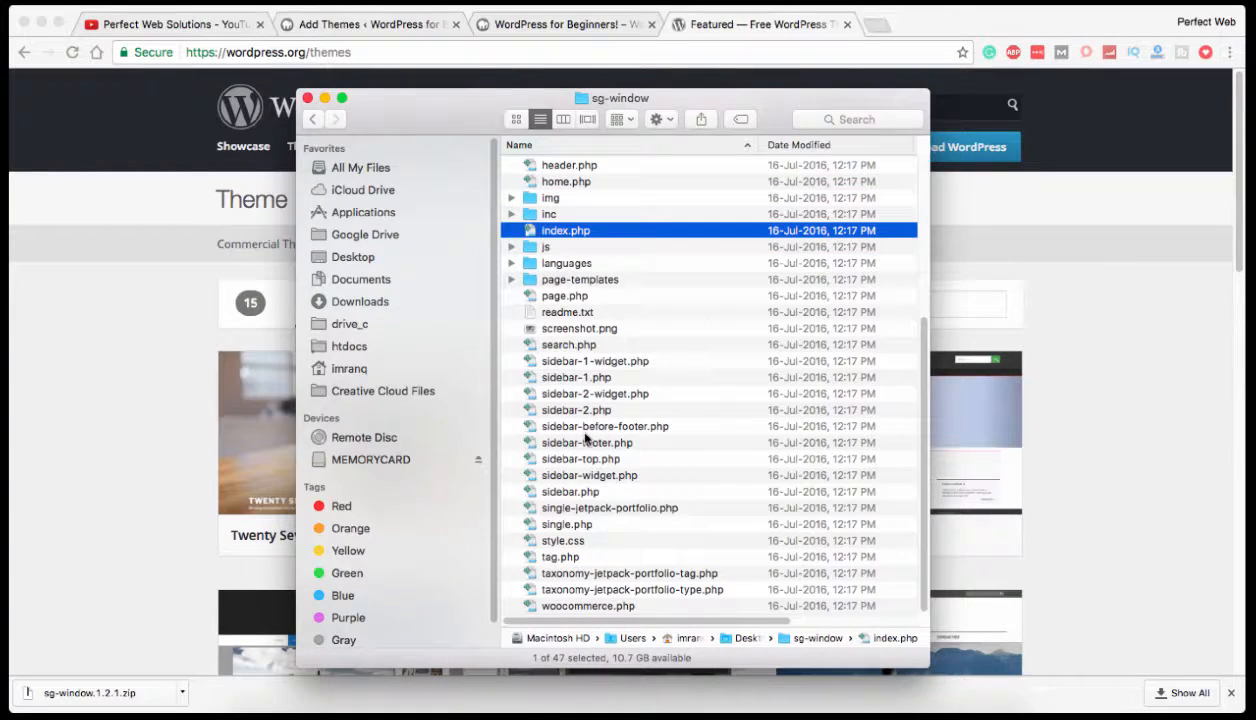
Examine the full list of files in the sg-window theme folder, then go back to the Desktop folder.
scroll(605, 290, "up", 5)
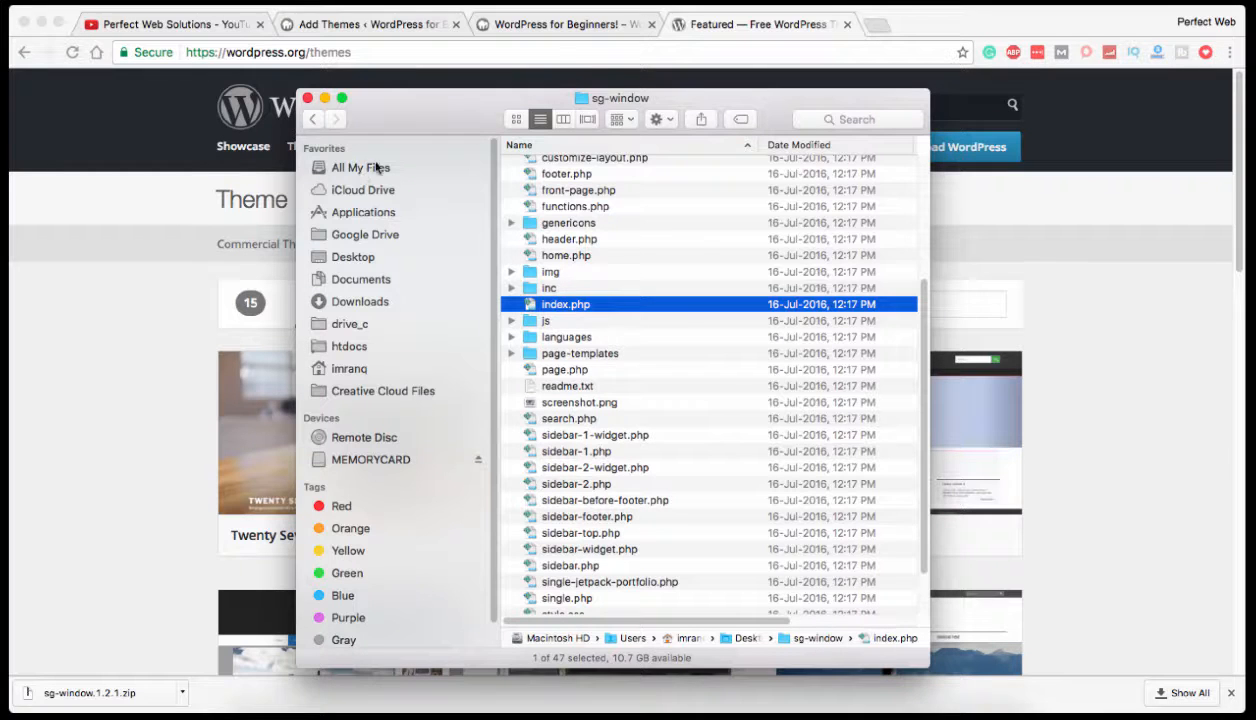
scroll(705, 392, "down", 5)
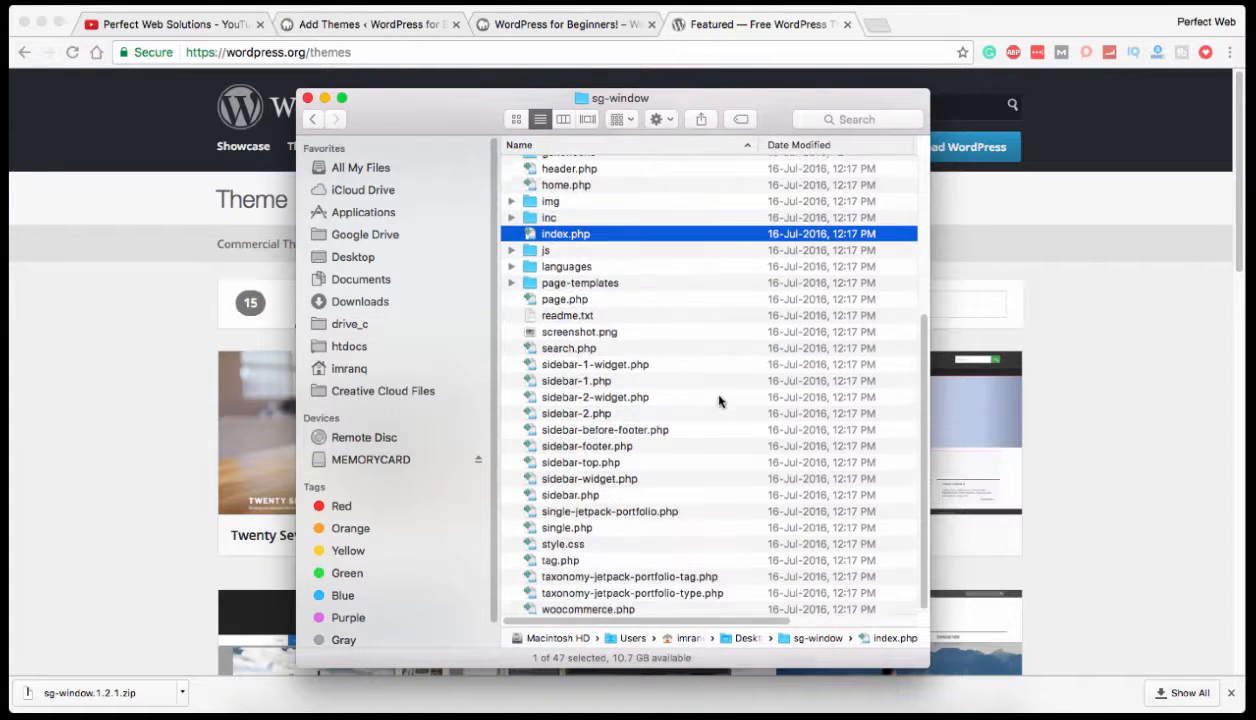
scroll(720, 400, "up", 10)
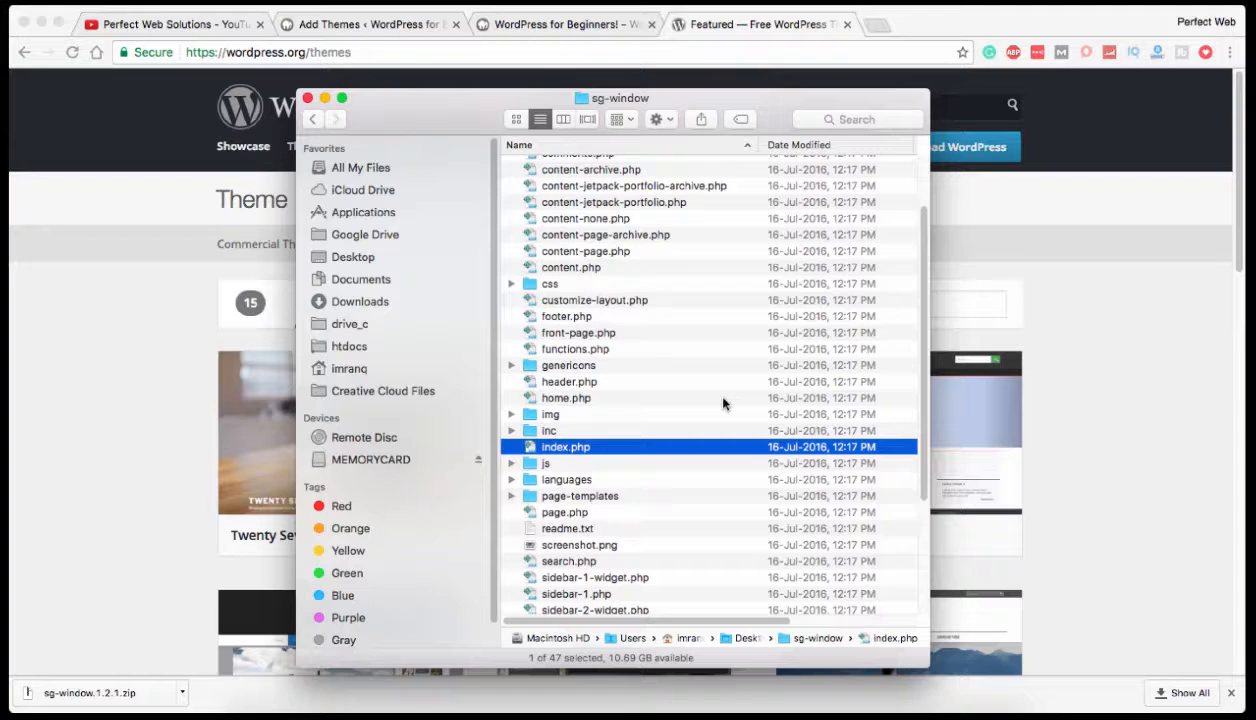
scroll(723, 403, "down", 8)
scroll(723, 403, "up", 10)
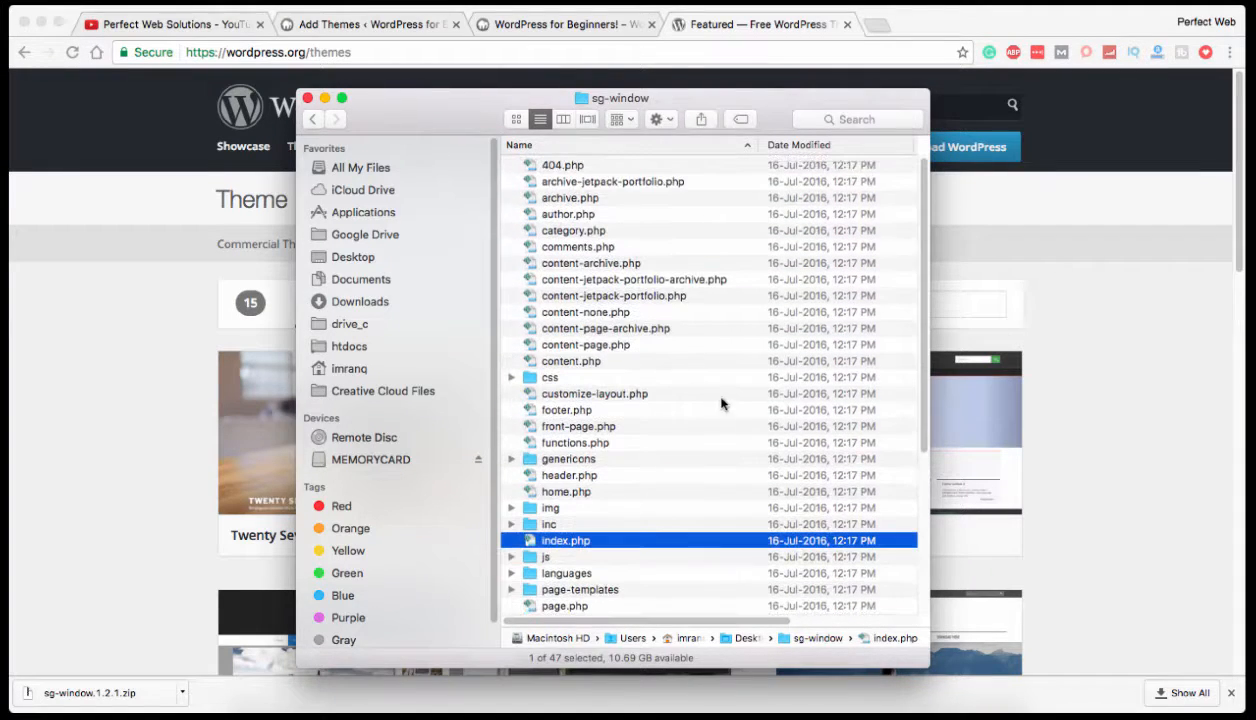
left_click(312, 119)
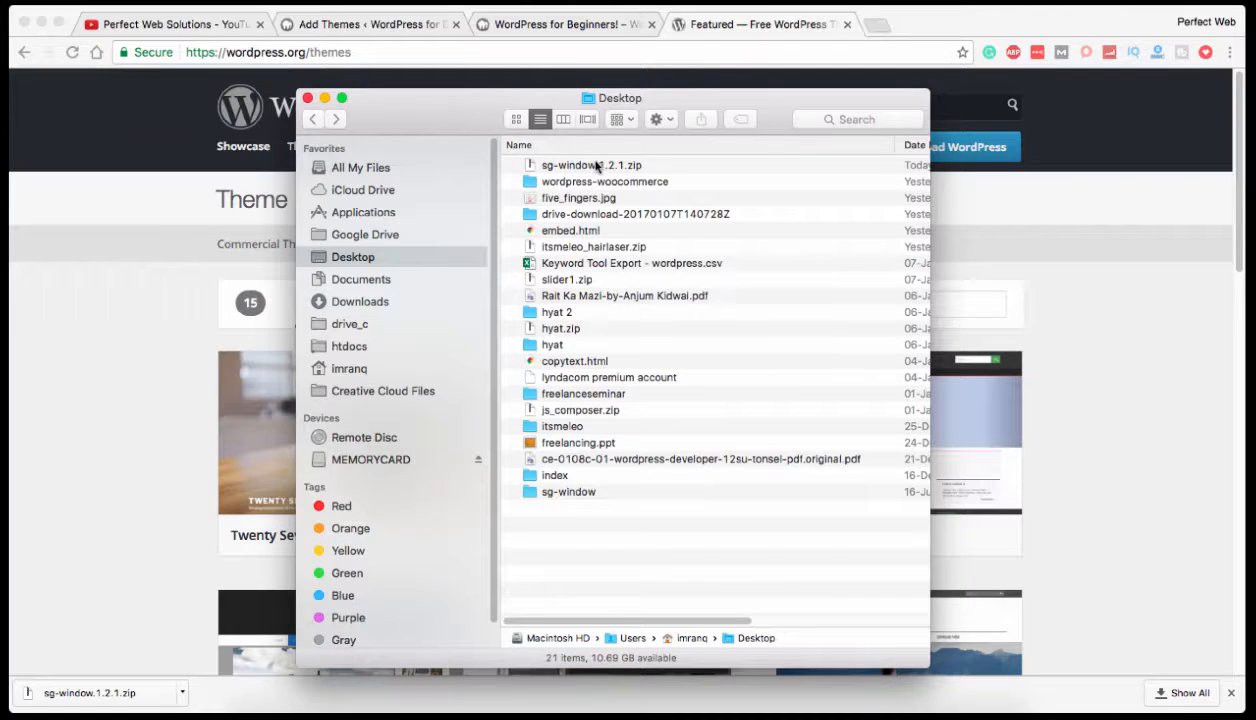
left_click(595, 166)
right_click(592, 165)
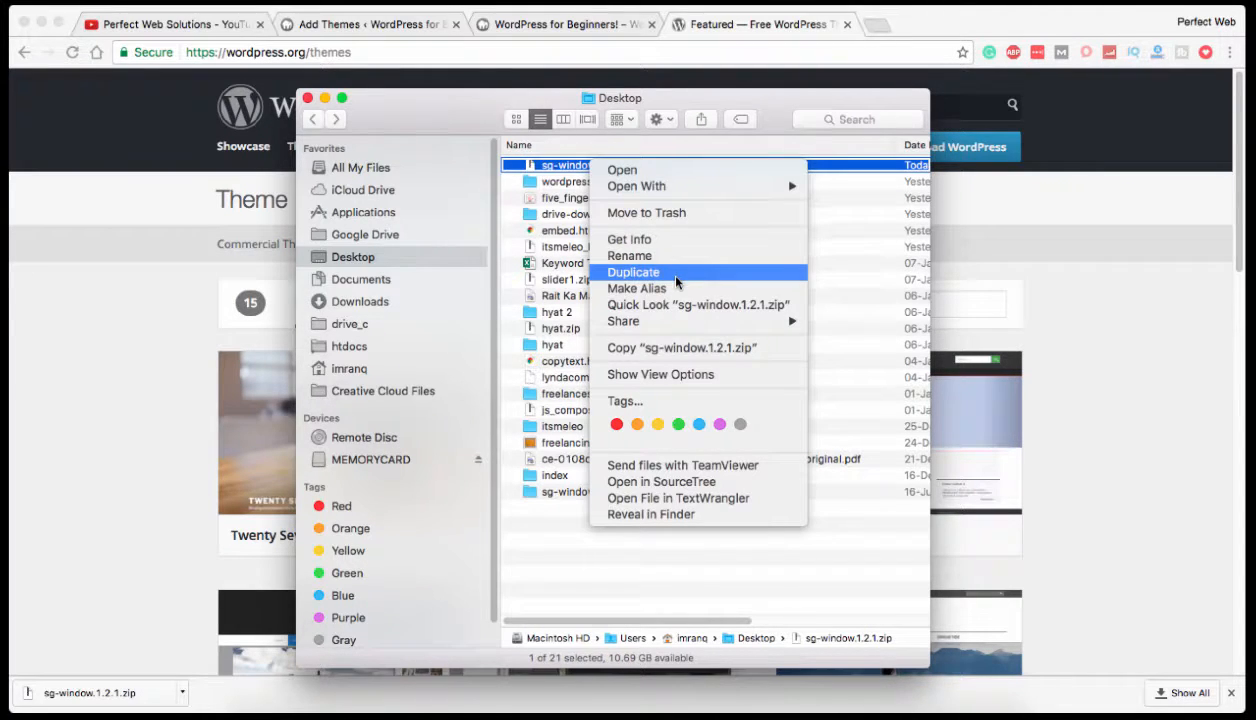
left_click(555, 589)
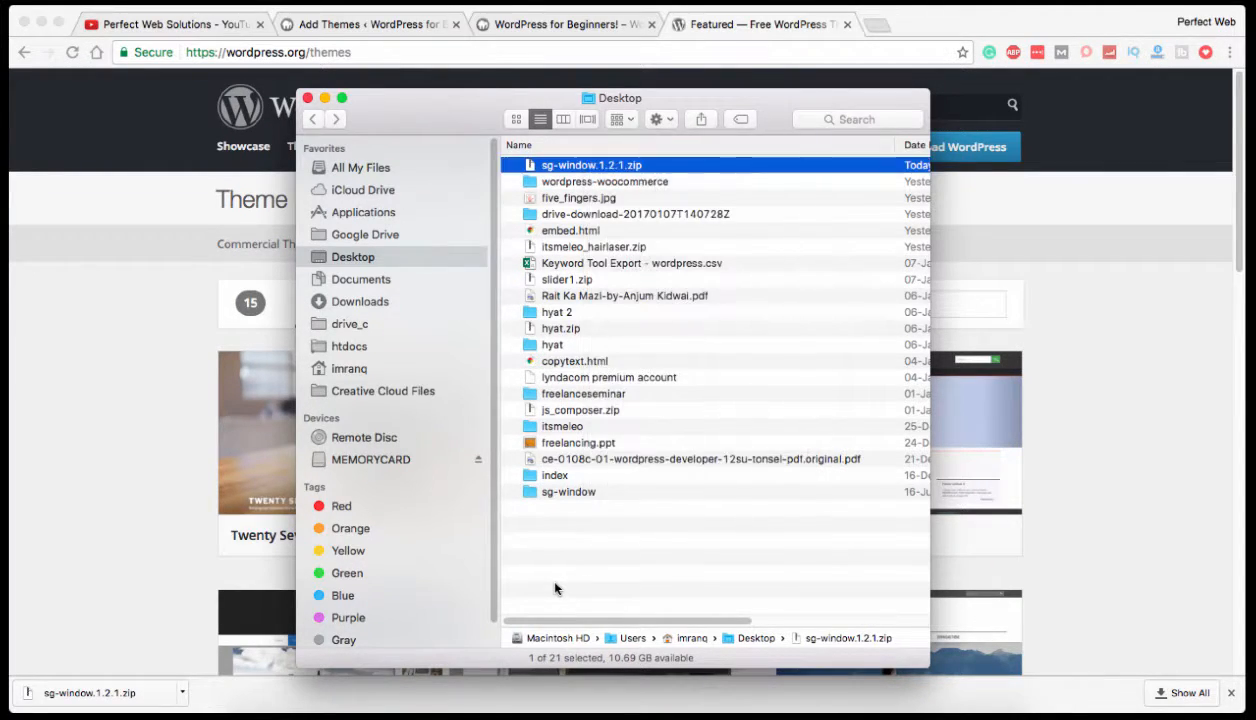
Move the extracted sg-window folder from the Desktop to the Trash.
left_click(575, 493)
right_click(576, 495)
left_click(608, 427)
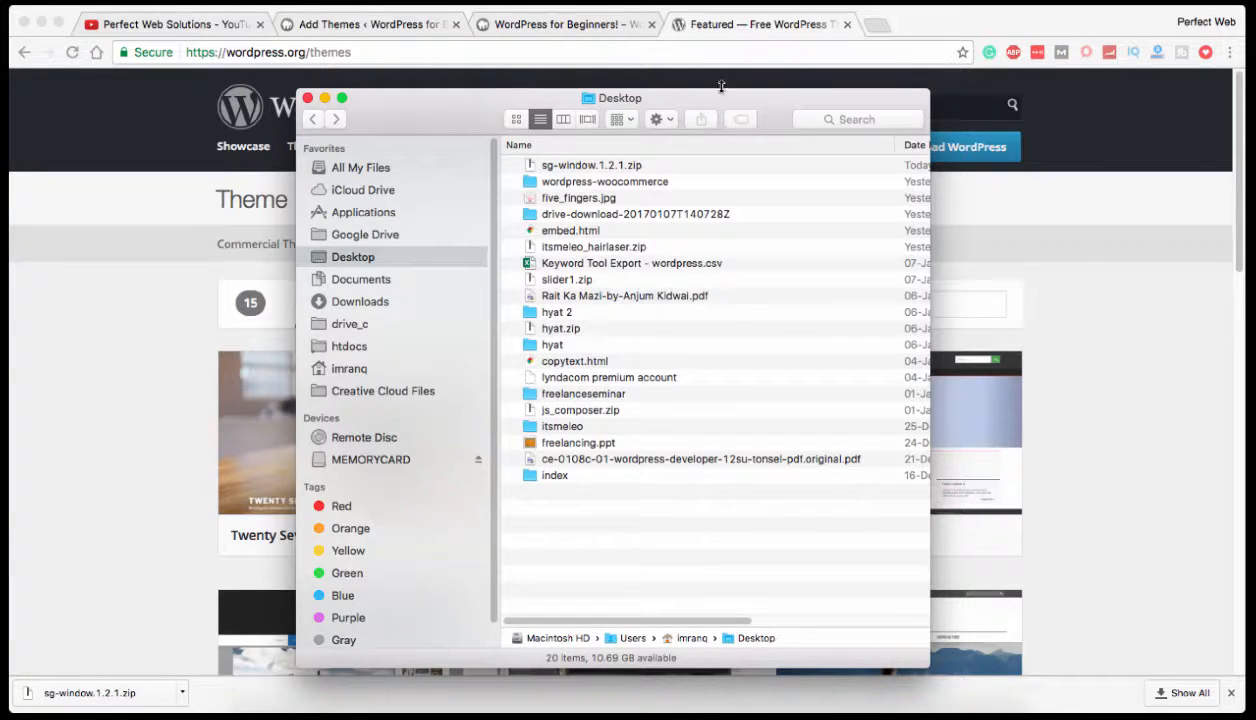
Upload sg-window.1.2.1.zip from the Desktop on the site's Add Themes page and install it.
left_click(527, 24)
left_click(527, 24)
left_click(384, 30)
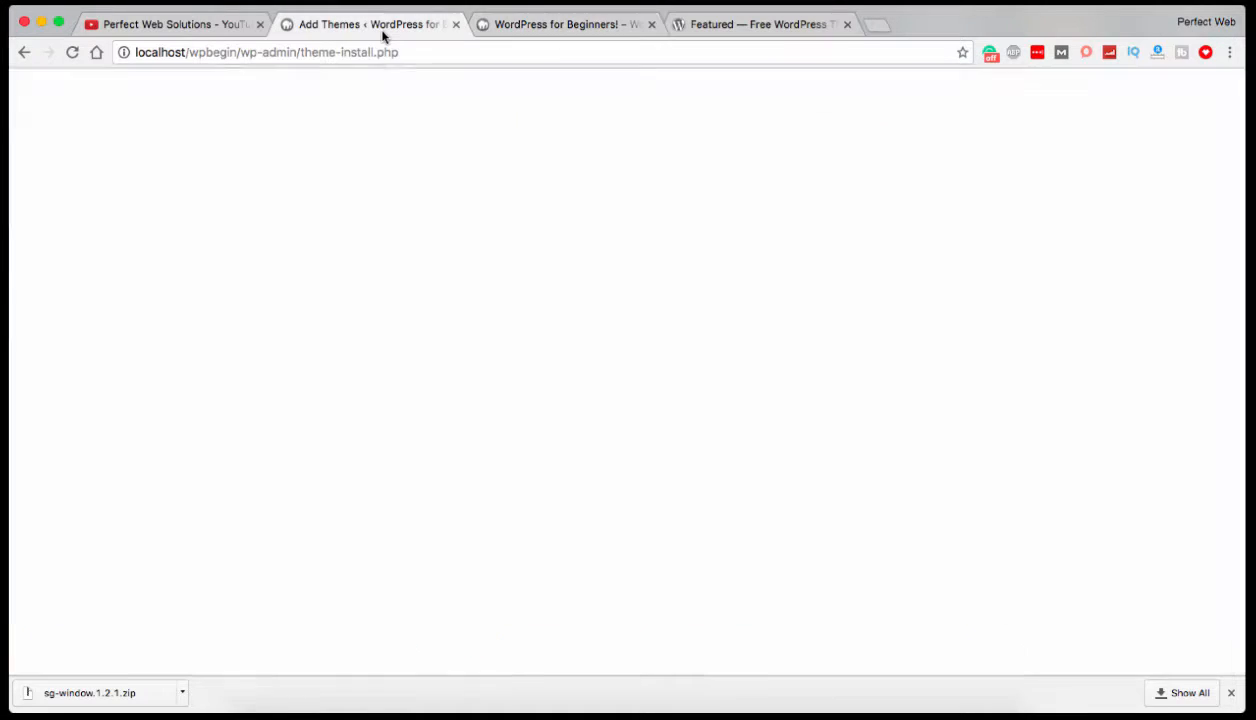
left_click(566, 282)
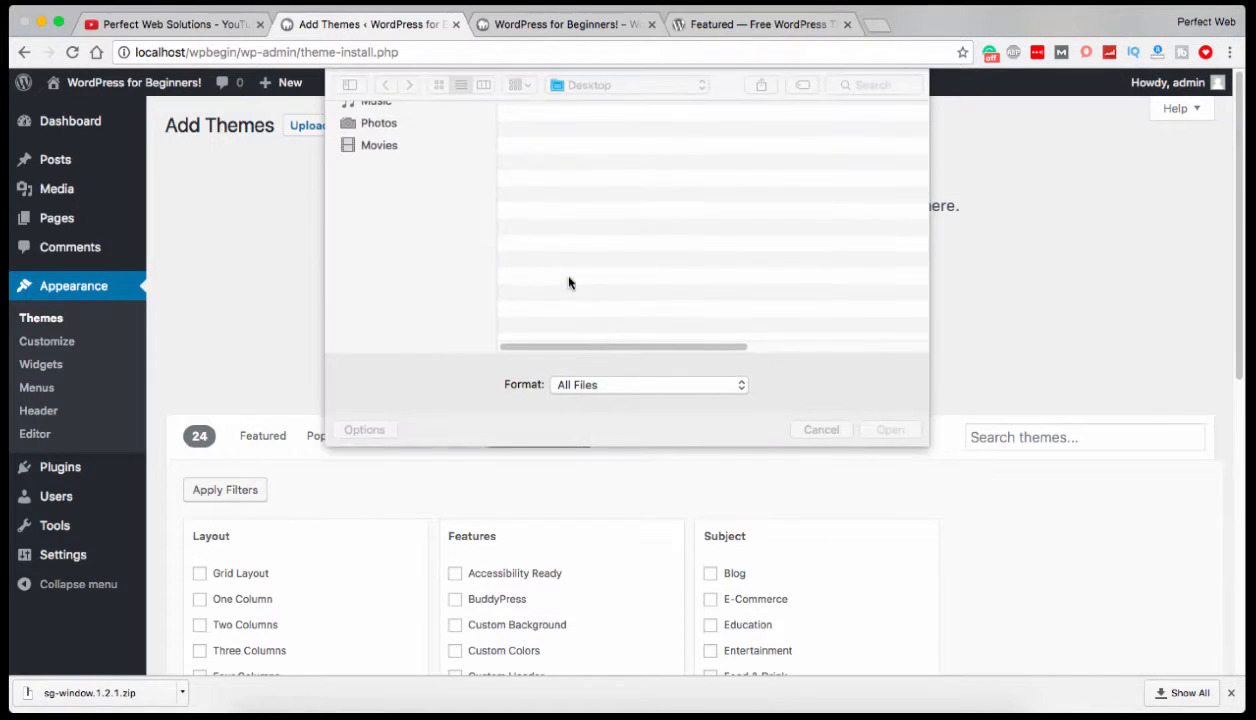
double_click(568, 133)
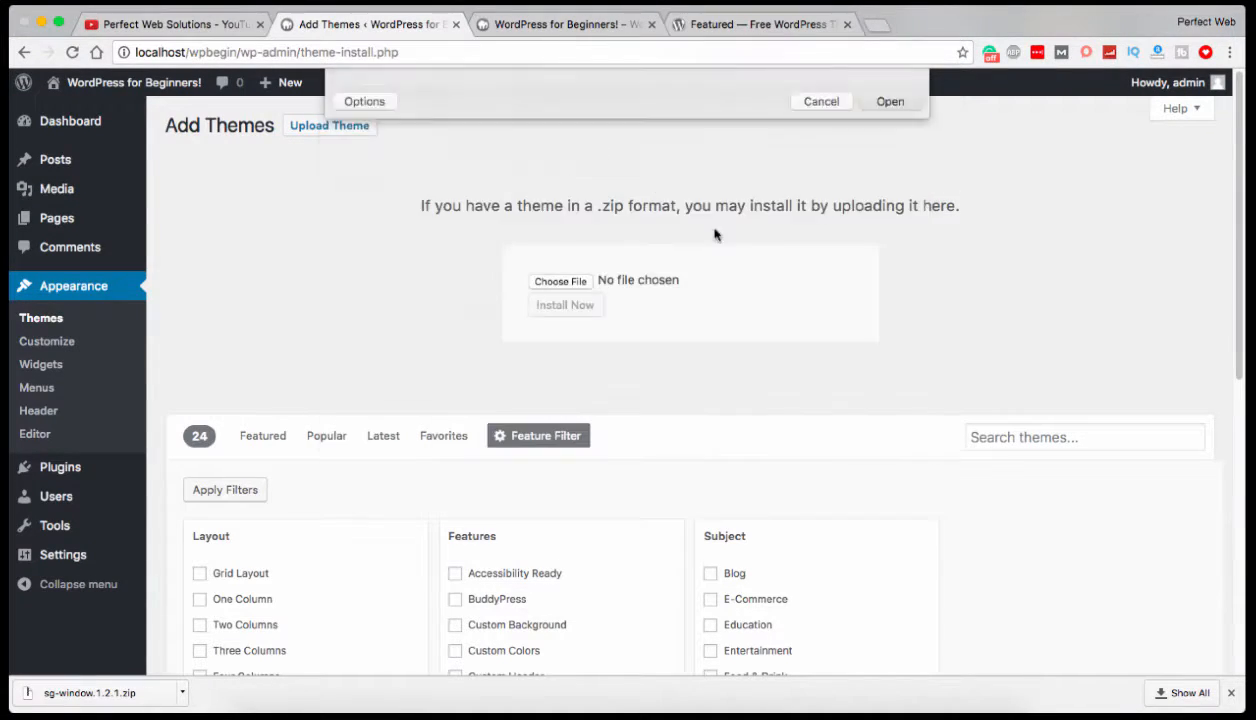
left_click(566, 305)
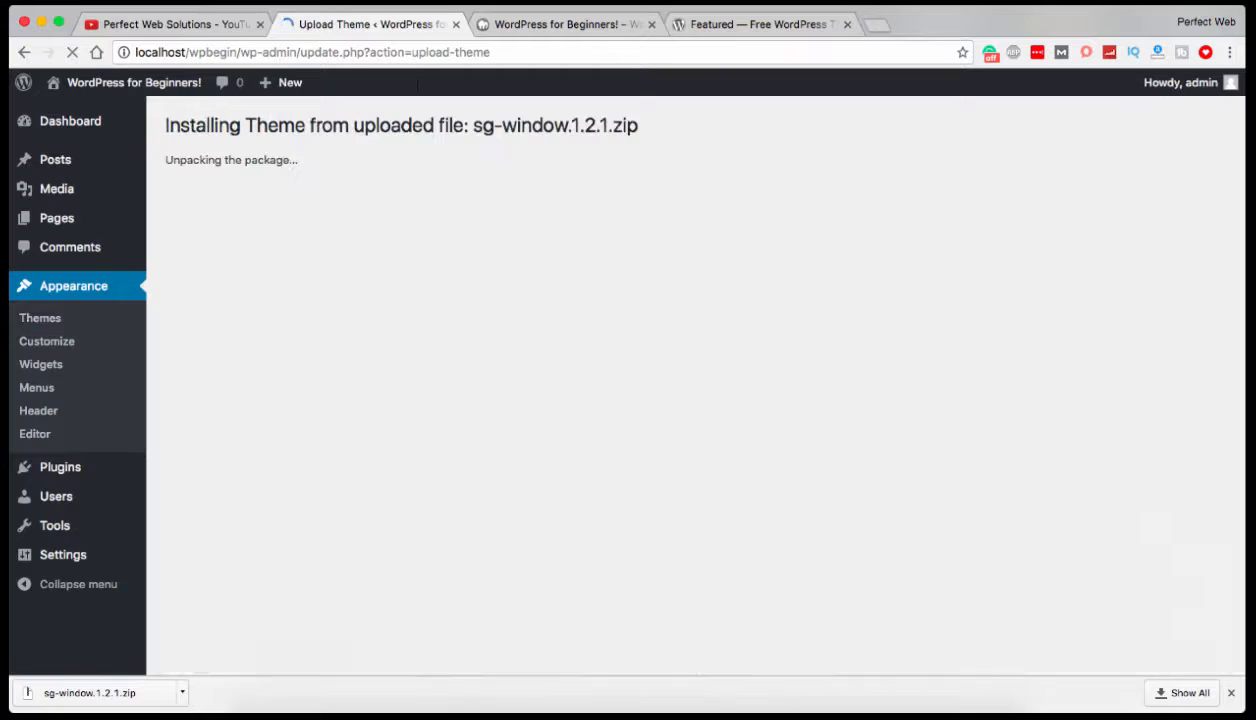
Check the installation report for sg-window.1.2.1.zip and activate the SG Window theme.
left_click_drag(368, 54, 503, 56)
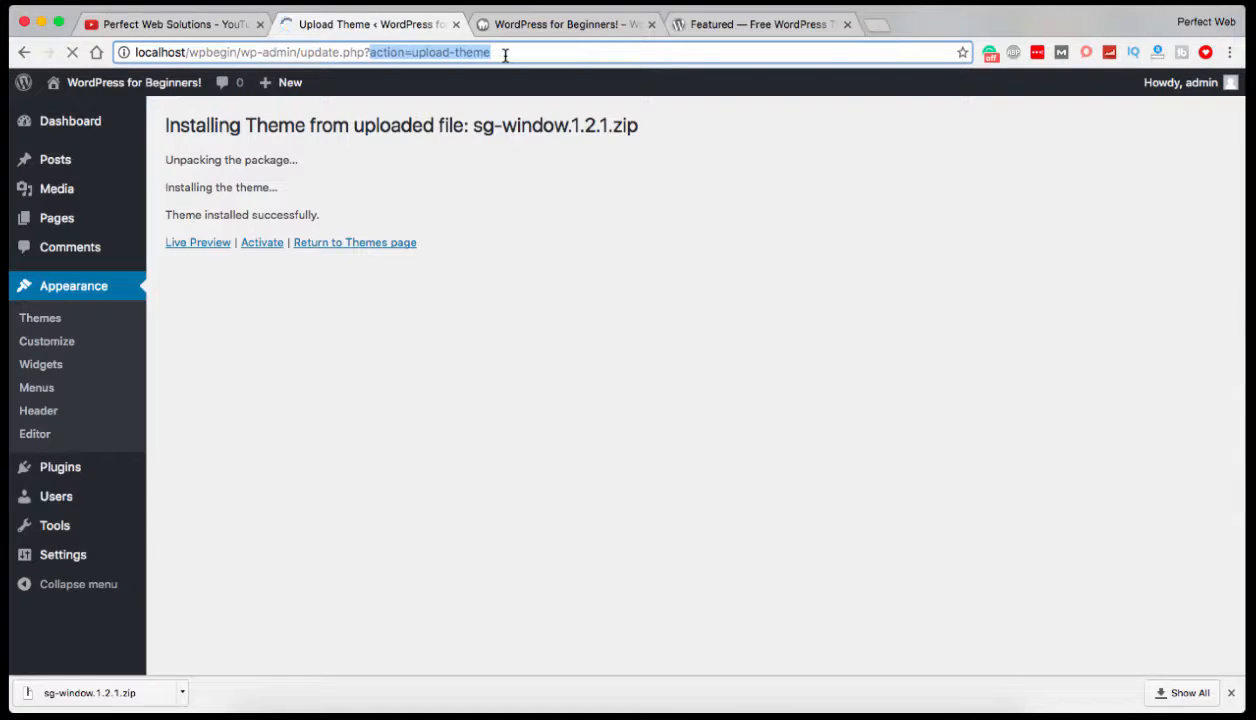
left_click_drag(164, 125, 663, 126)
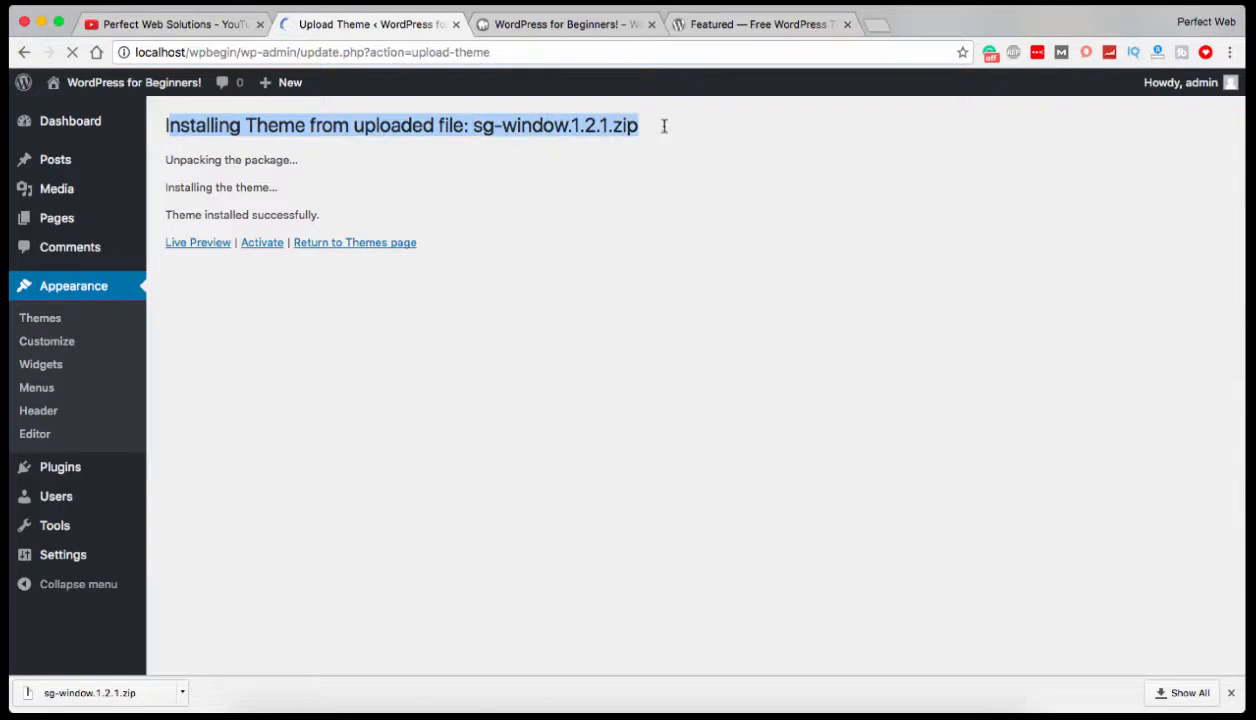
left_click_drag(164, 214, 318, 212)
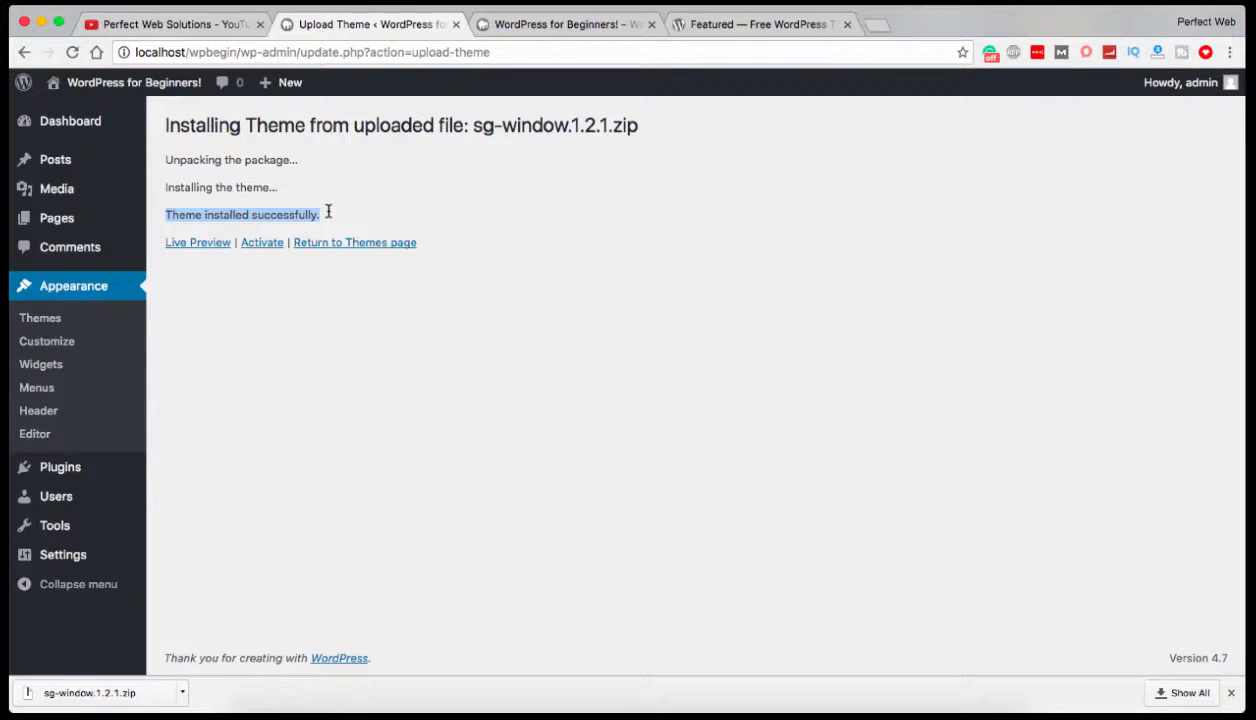
left_click(262, 243)
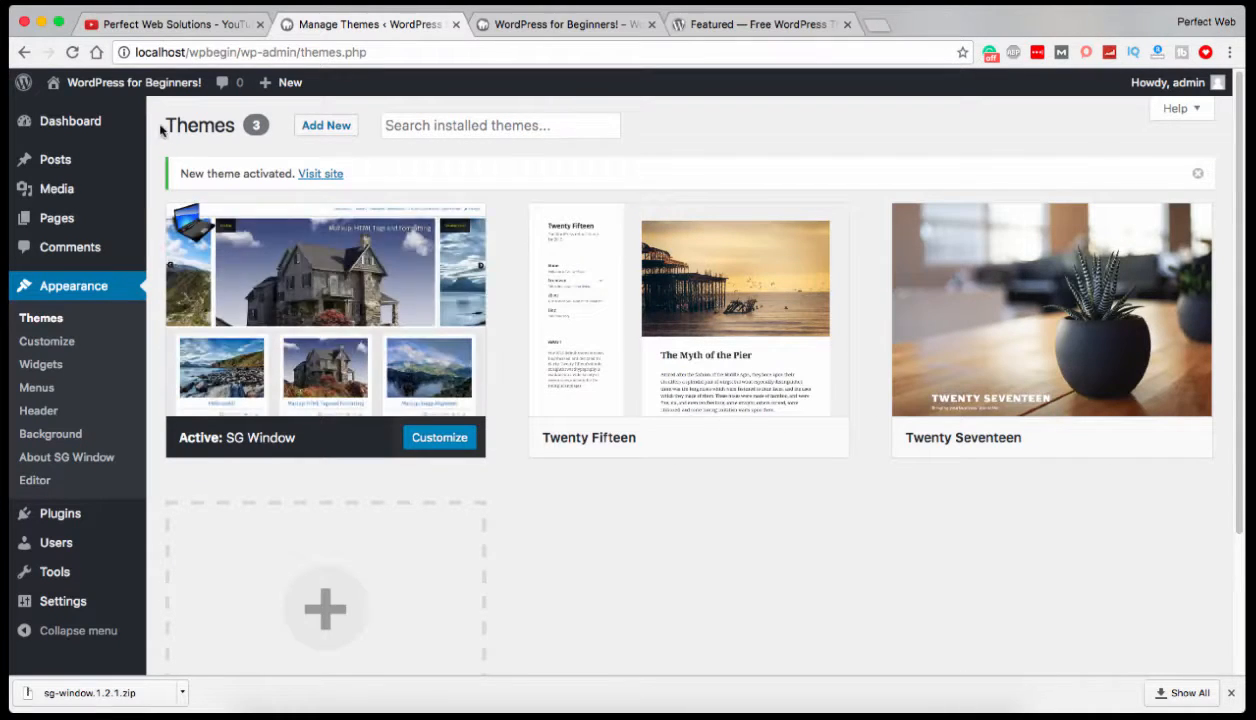
Reload the site's front page and examine the new theme's header, slider, posts and footer, moving back through the slides.
left_click(490, 22)
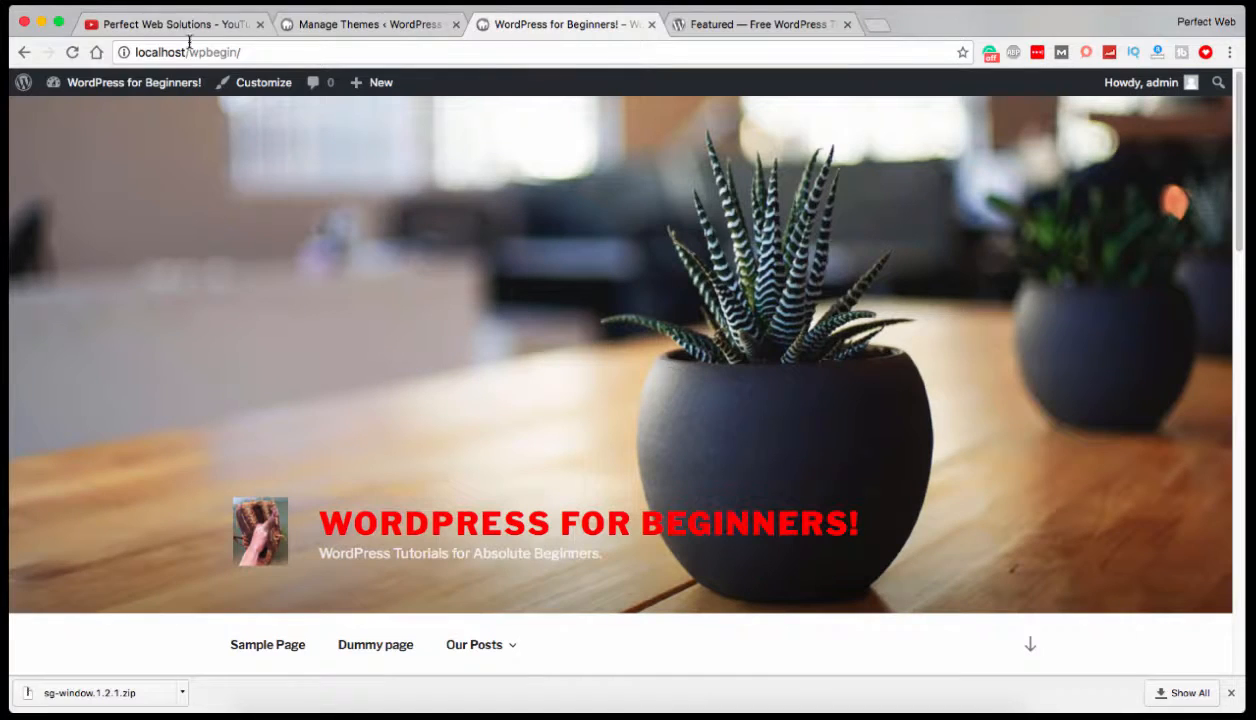
left_click(72, 52)
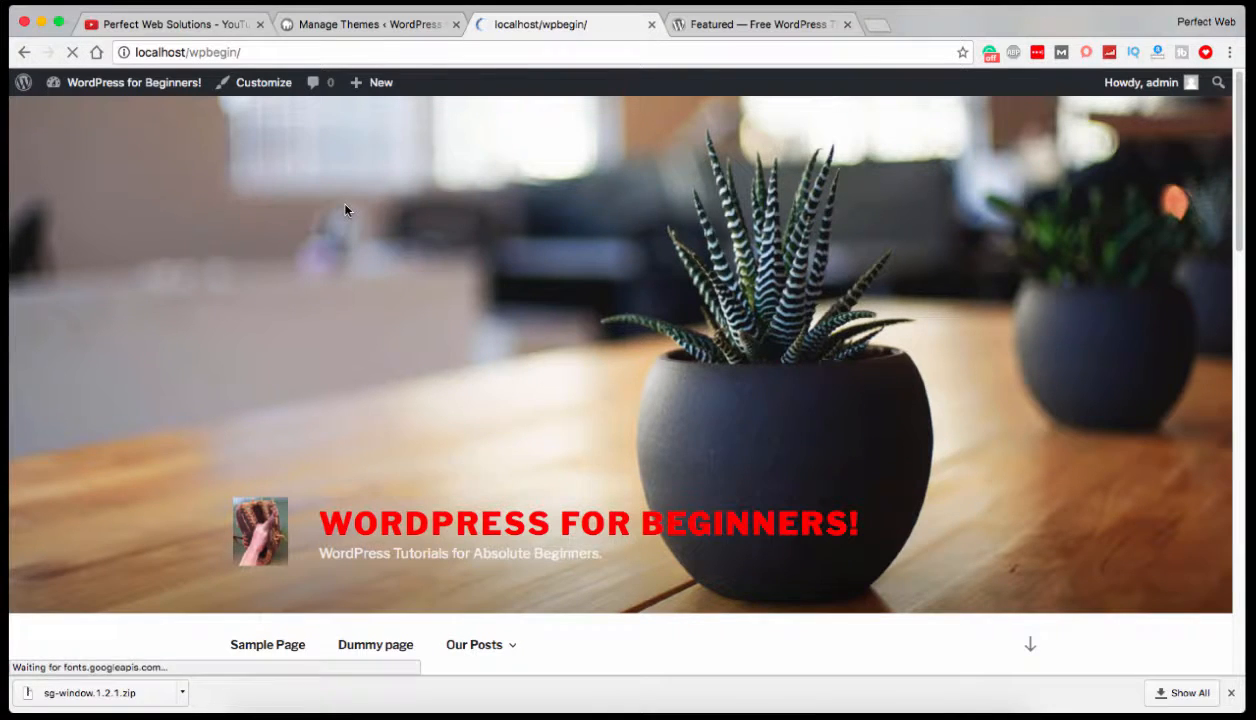
scroll(283, 236, "down", 2)
scroll(283, 236, "down", 3)
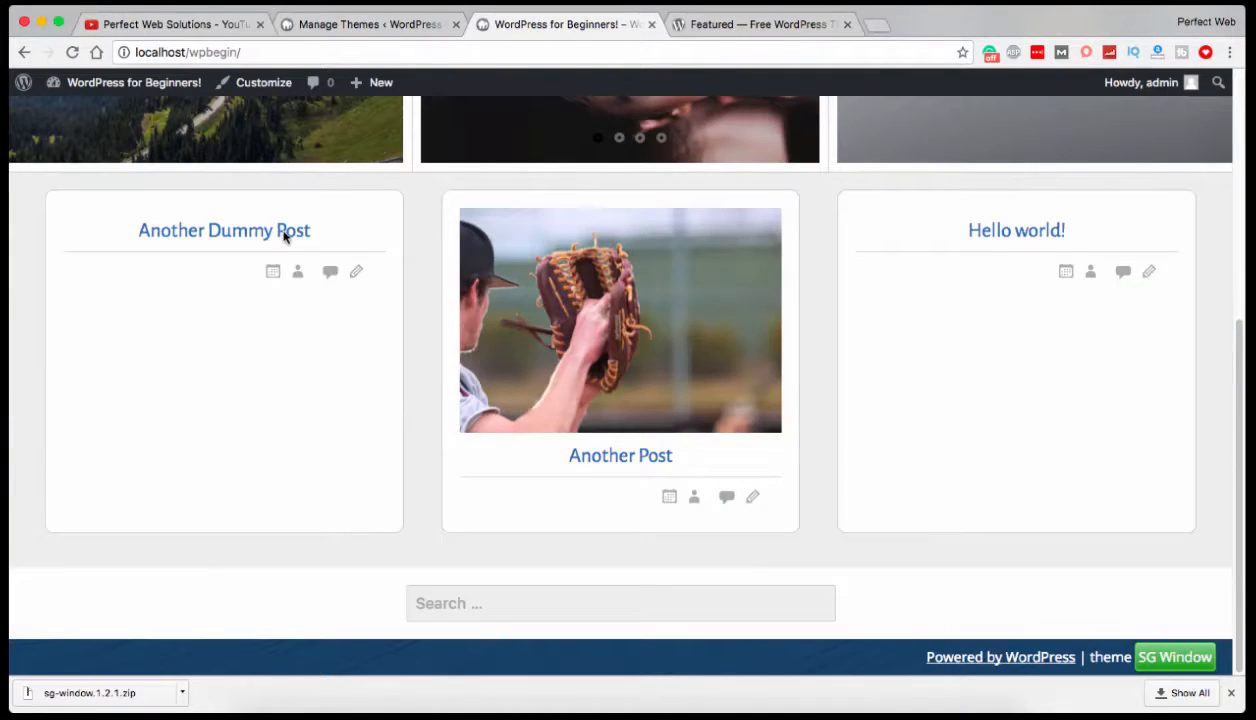
scroll(283, 236, "up", 5)
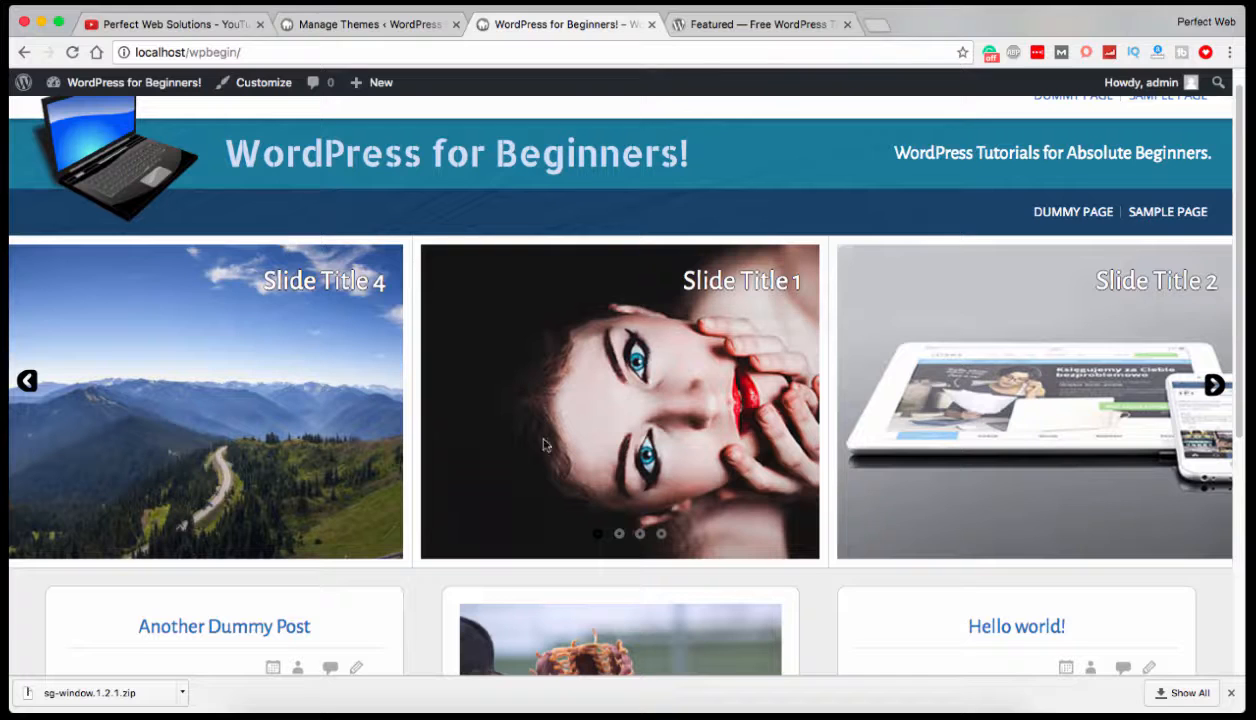
left_click(26, 386)
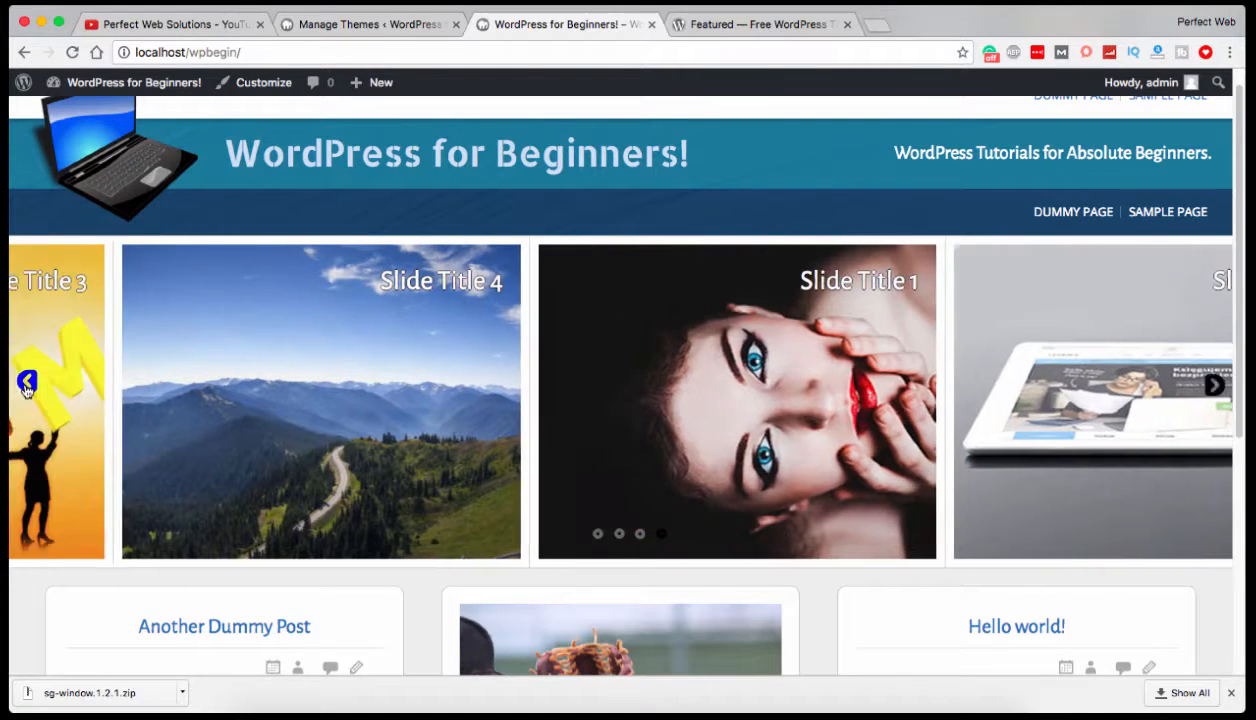
left_click(24, 384)
Return to the Themes page, open the Customizer for SG Window and look through its list of sections.
left_click(418, 25)
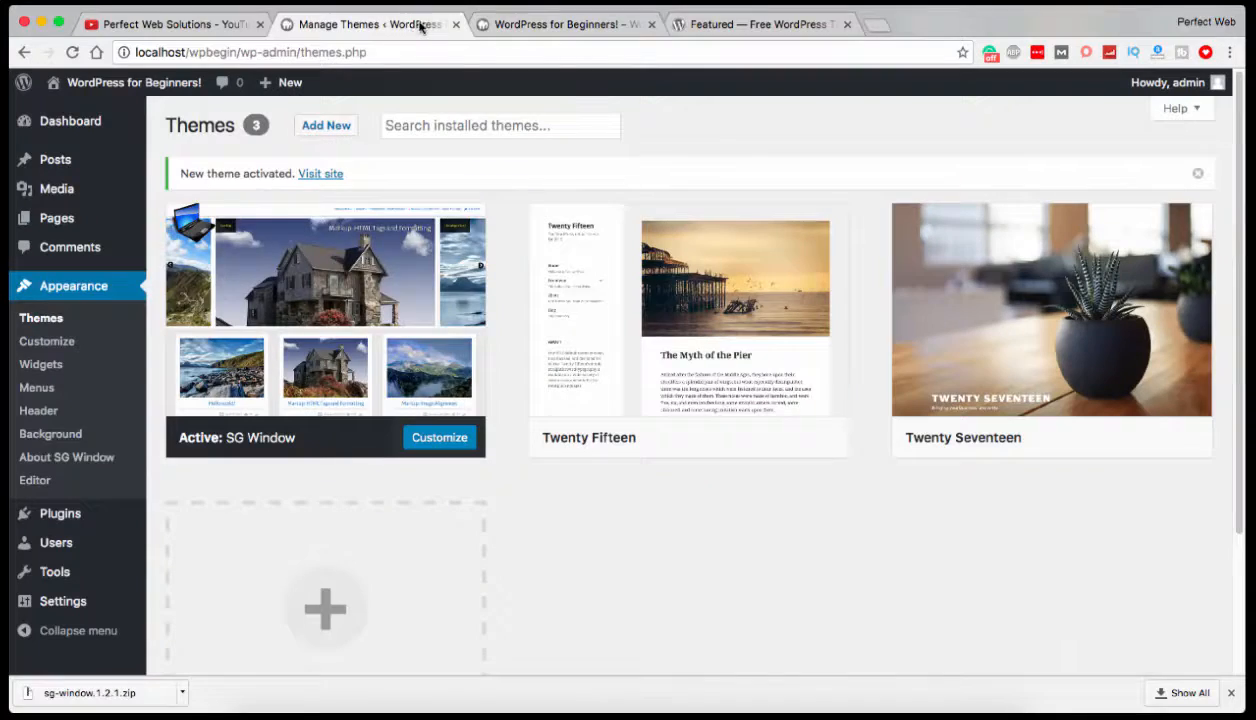
scroll(113, 411, "down", 1)
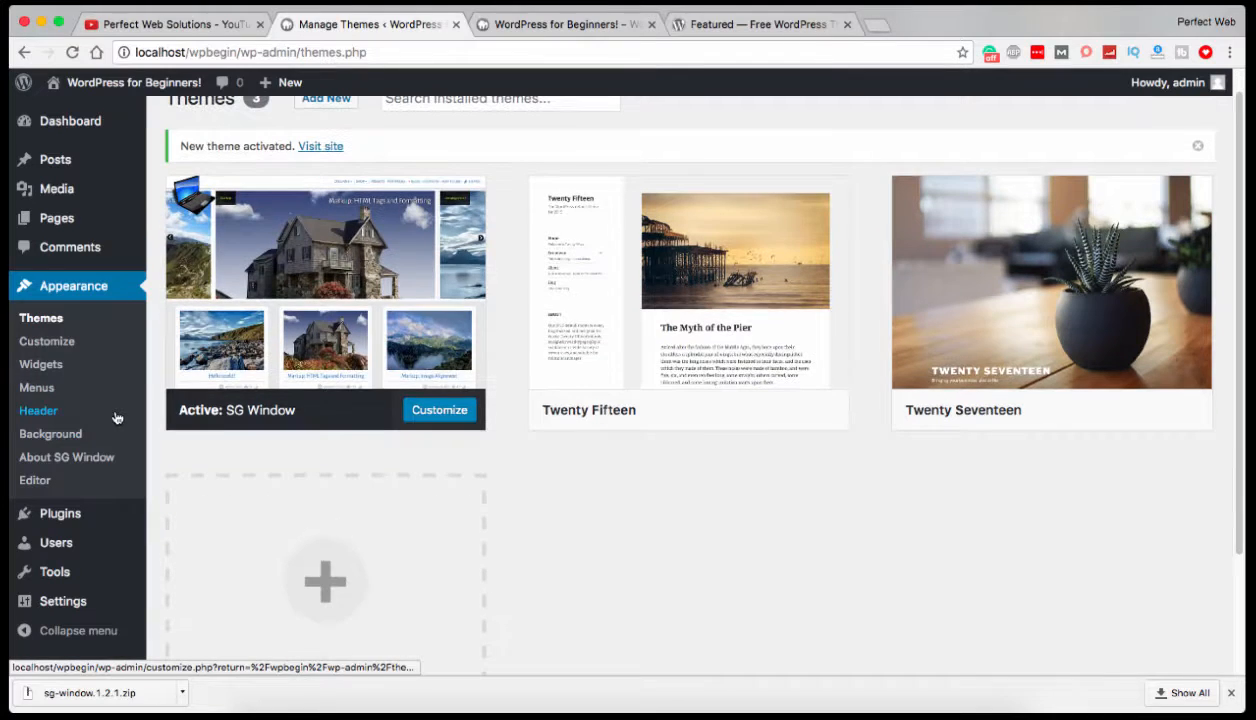
left_click(57, 346)
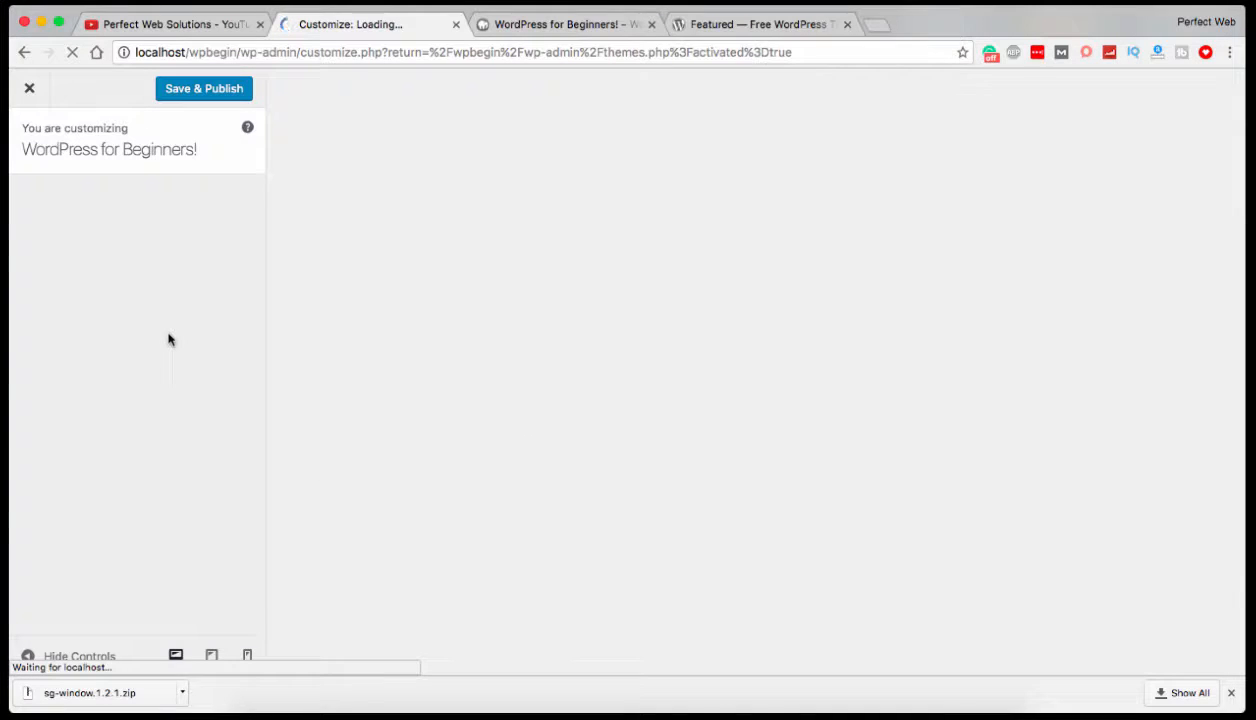
scroll(166, 336, "down", 3)
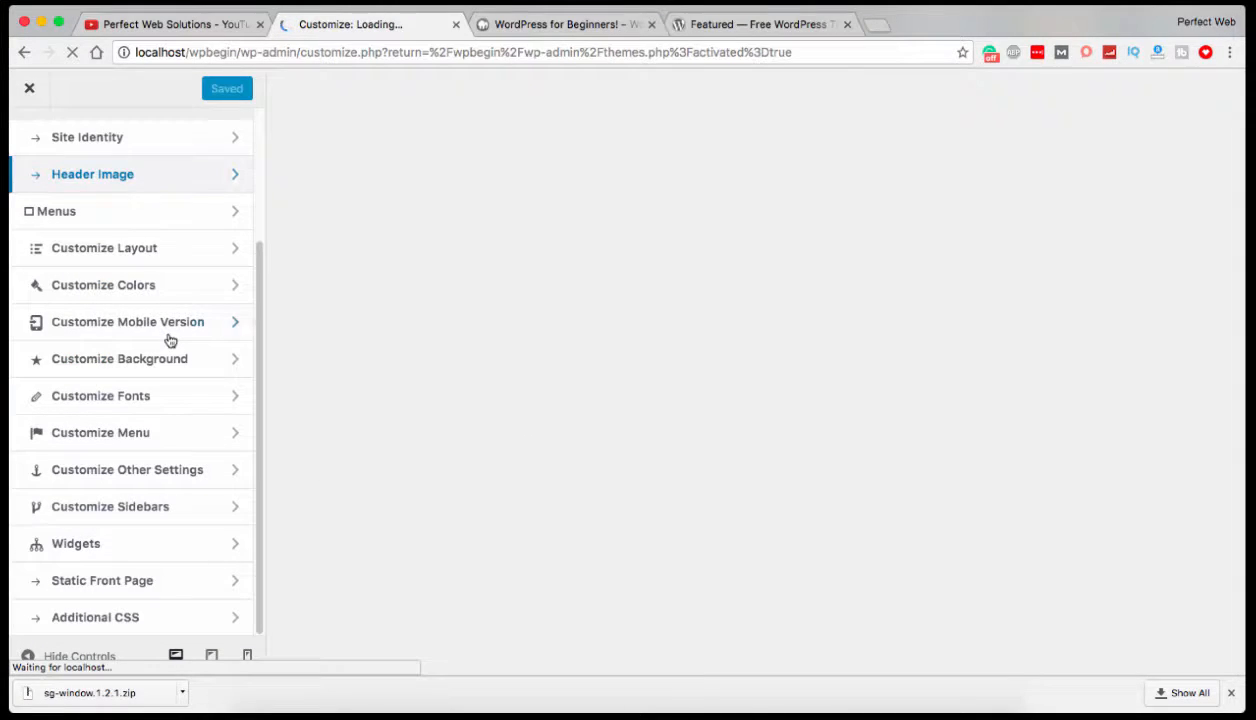
scroll(103, 388, "up", 3)
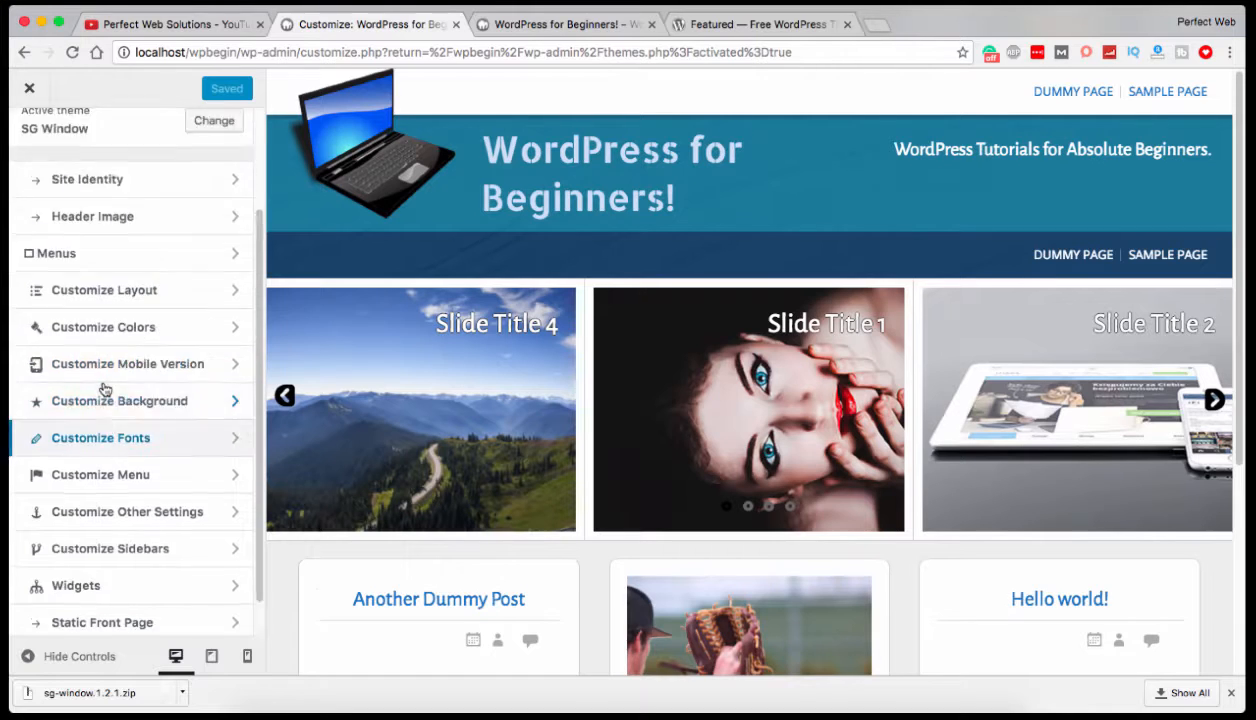
Change the site title to "WP for Beginners!" and the tagline to "WP Tutorials for Absolute Beginners.", and publish the changes.
left_click(228, 292)
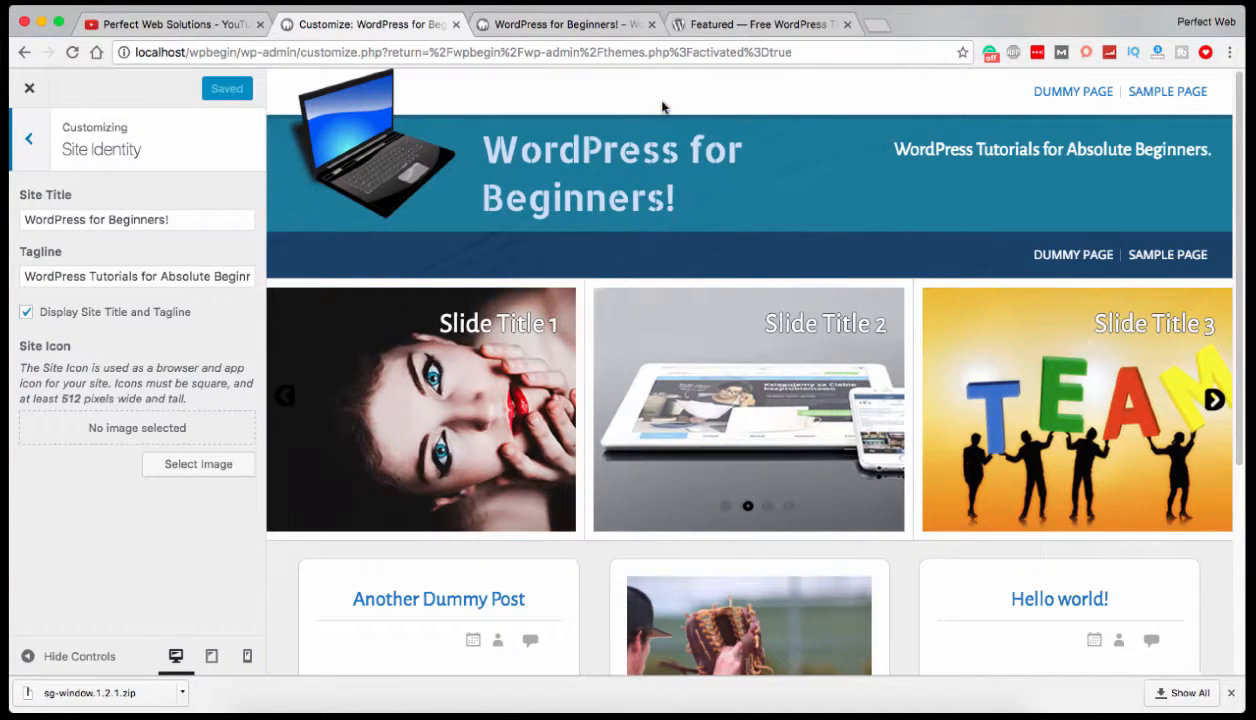
left_click_drag(35, 219, 81, 220)
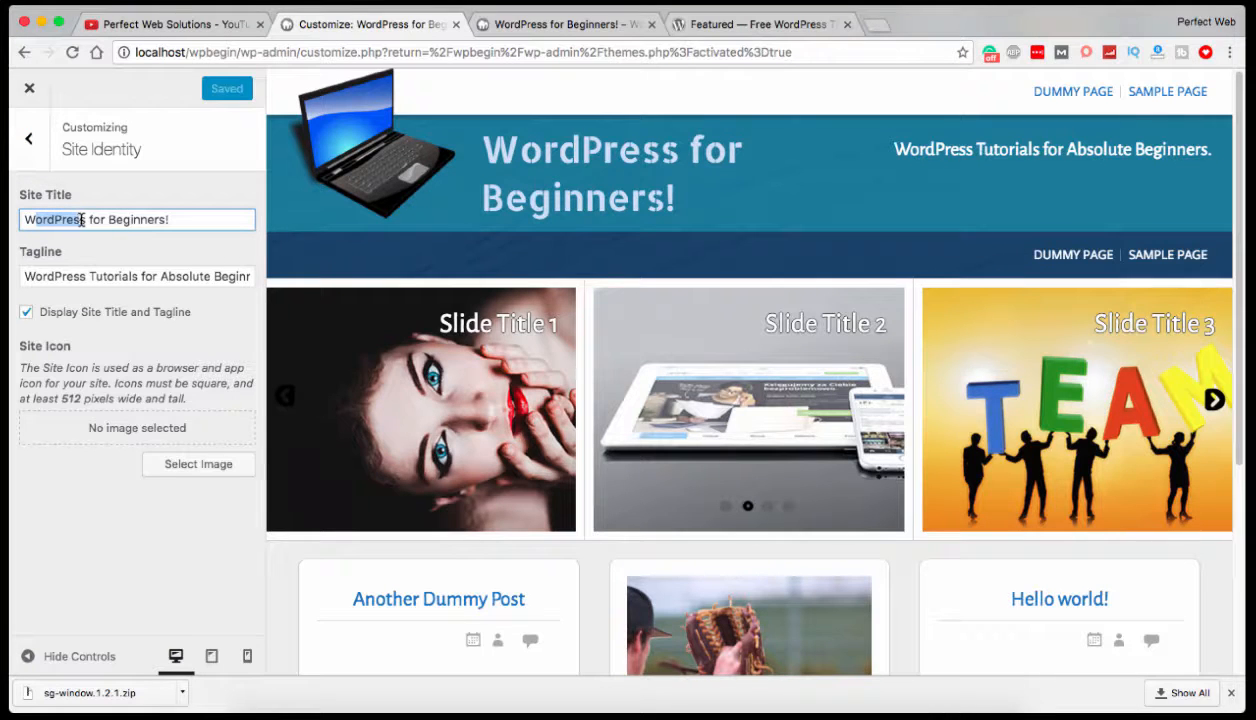
type("WP")
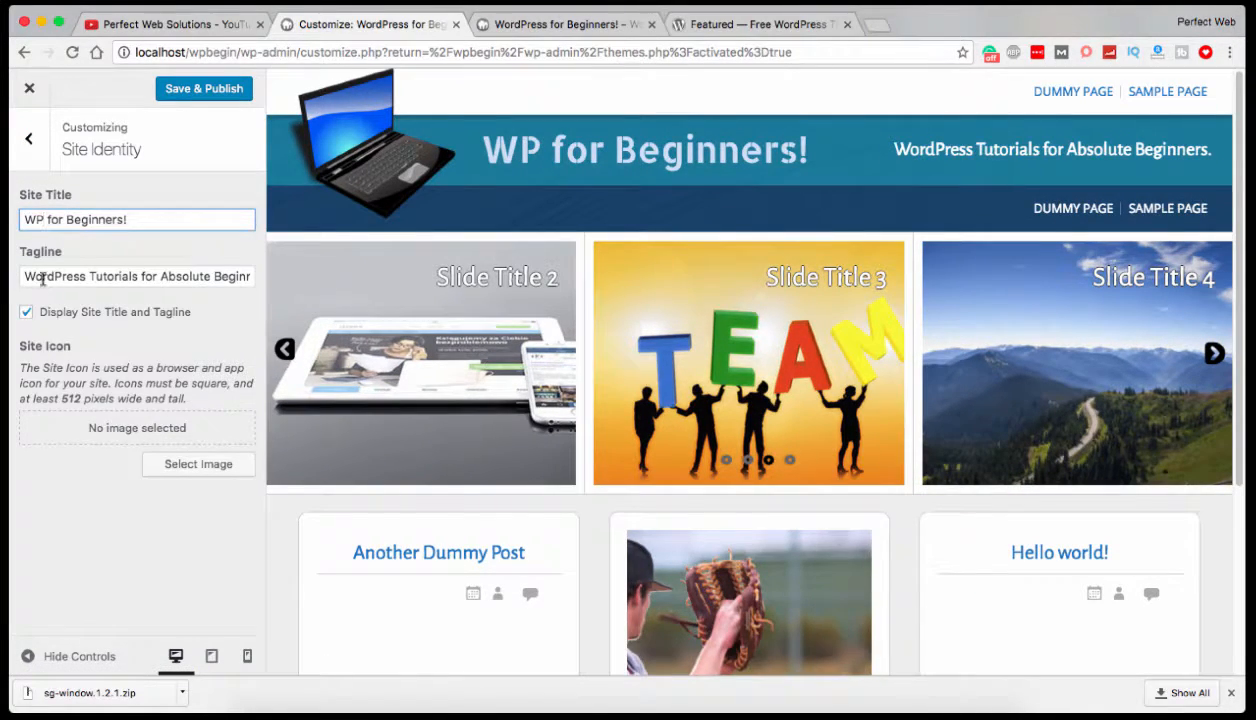
left_click_drag(36, 279, 82, 277)
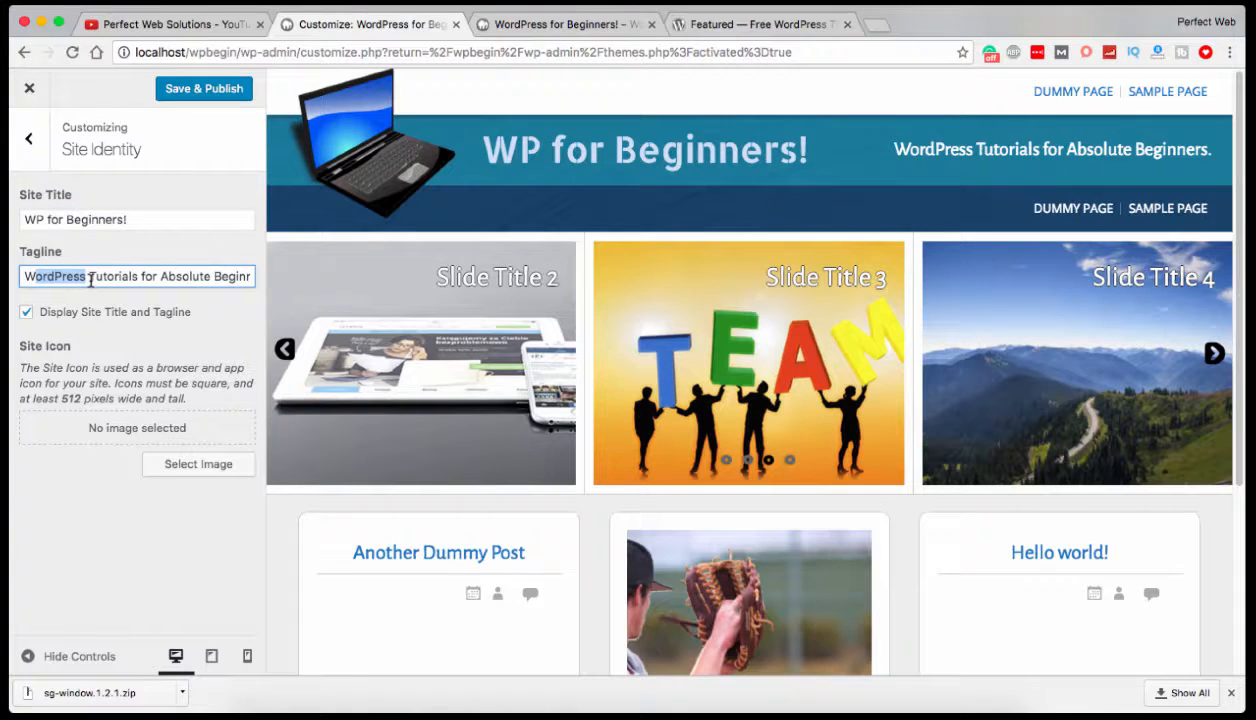
type("P")
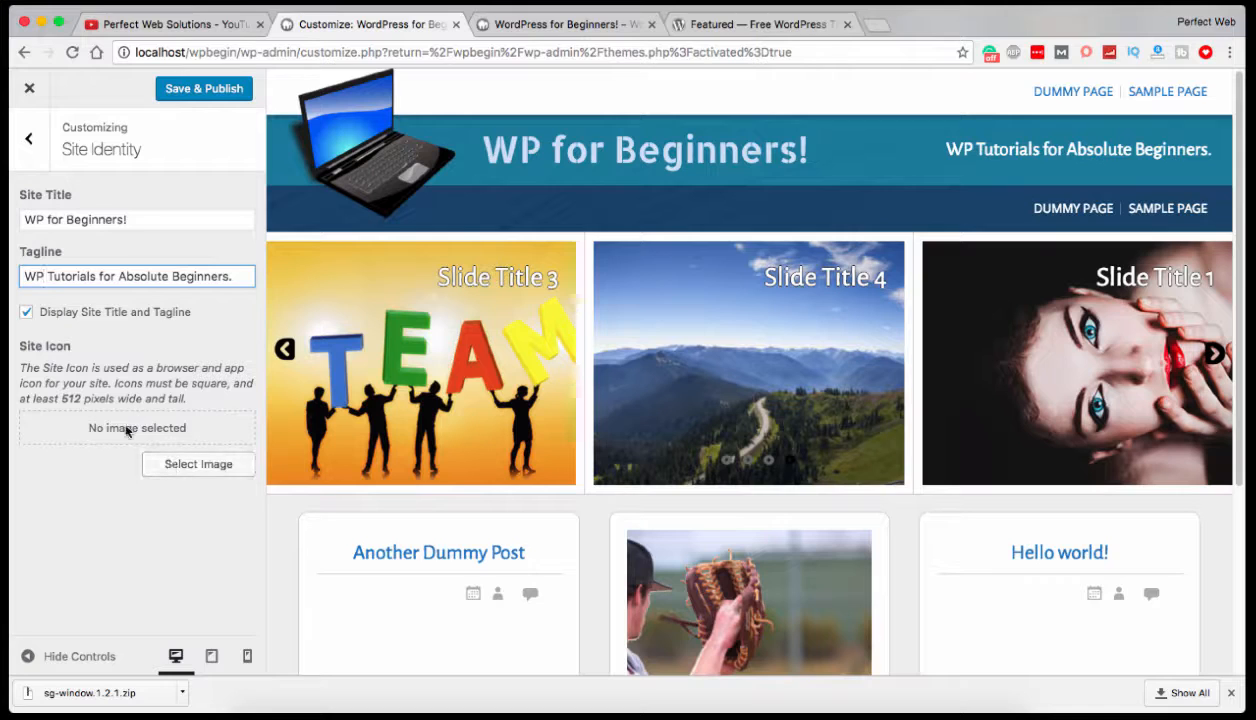
left_click(199, 92)
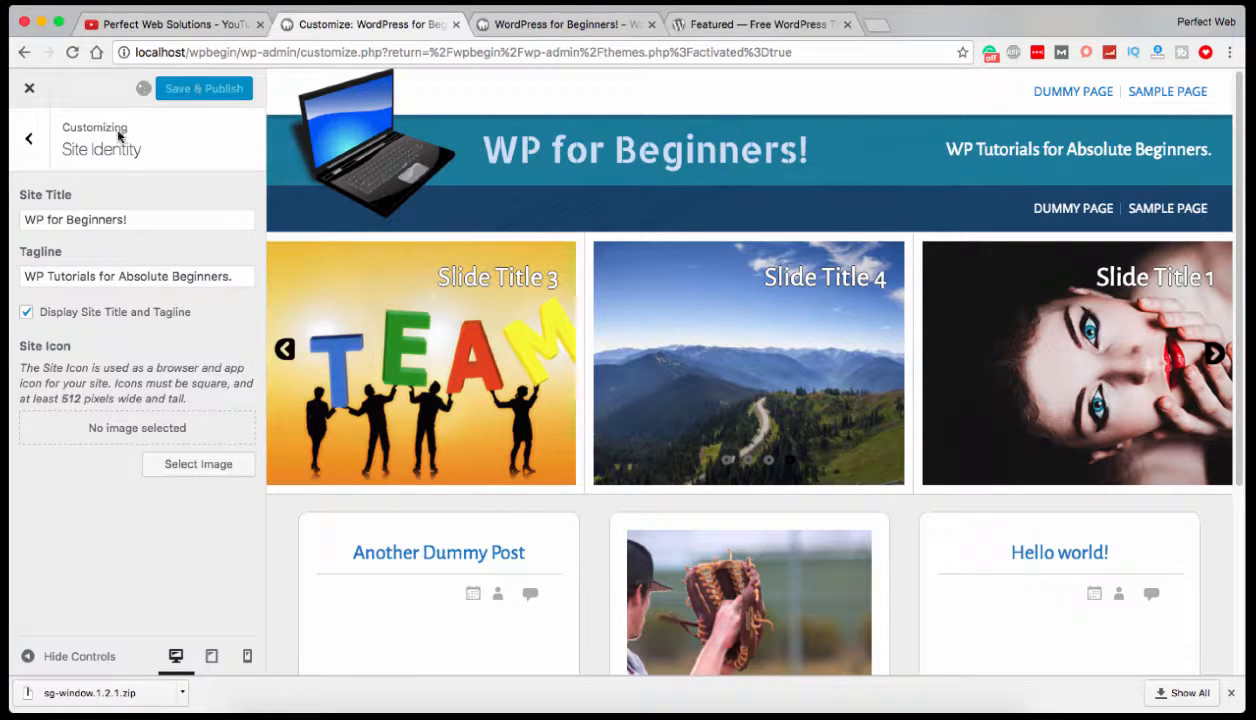
Review the Header Image settings, then return to the main list of customization sections.
left_click(28, 140)
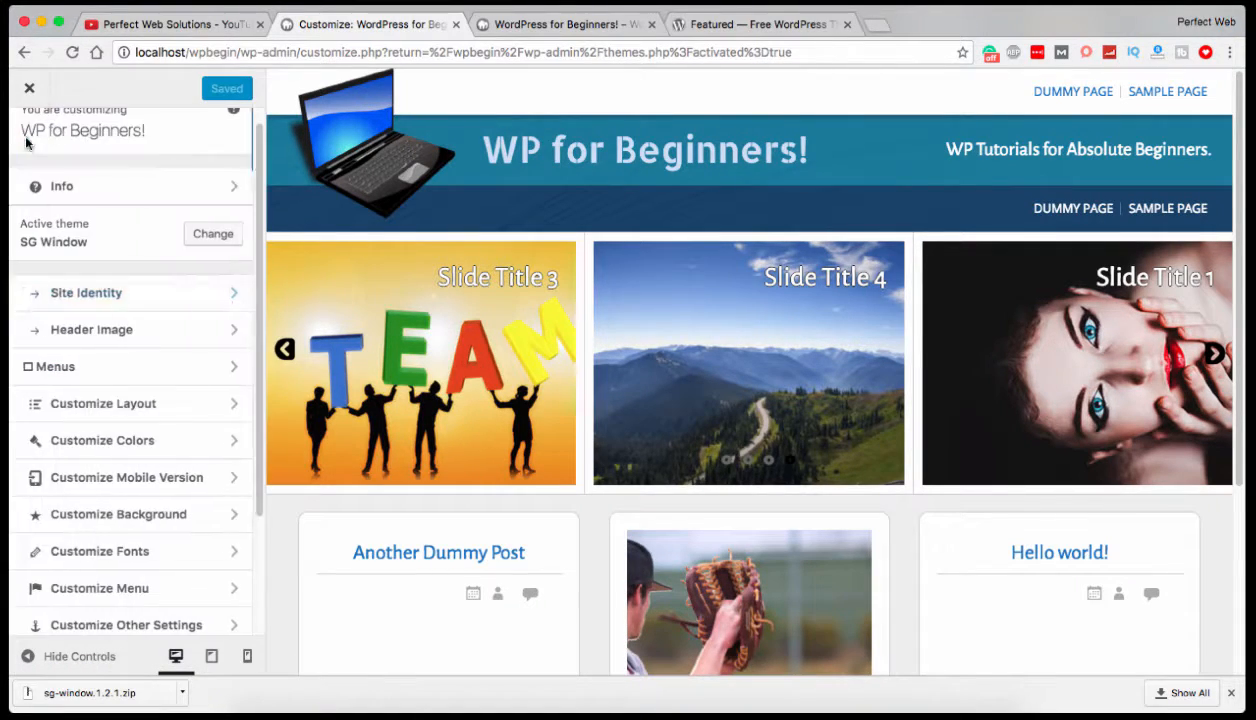
left_click(118, 332)
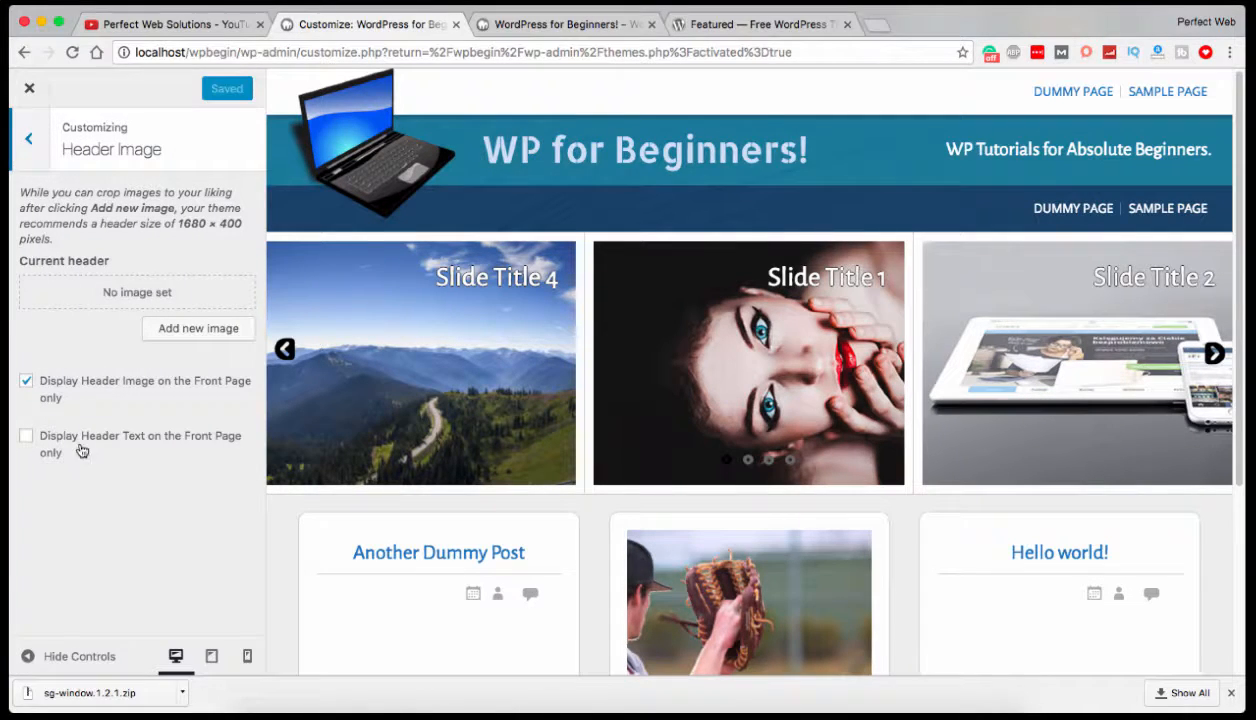
left_click(28, 142)
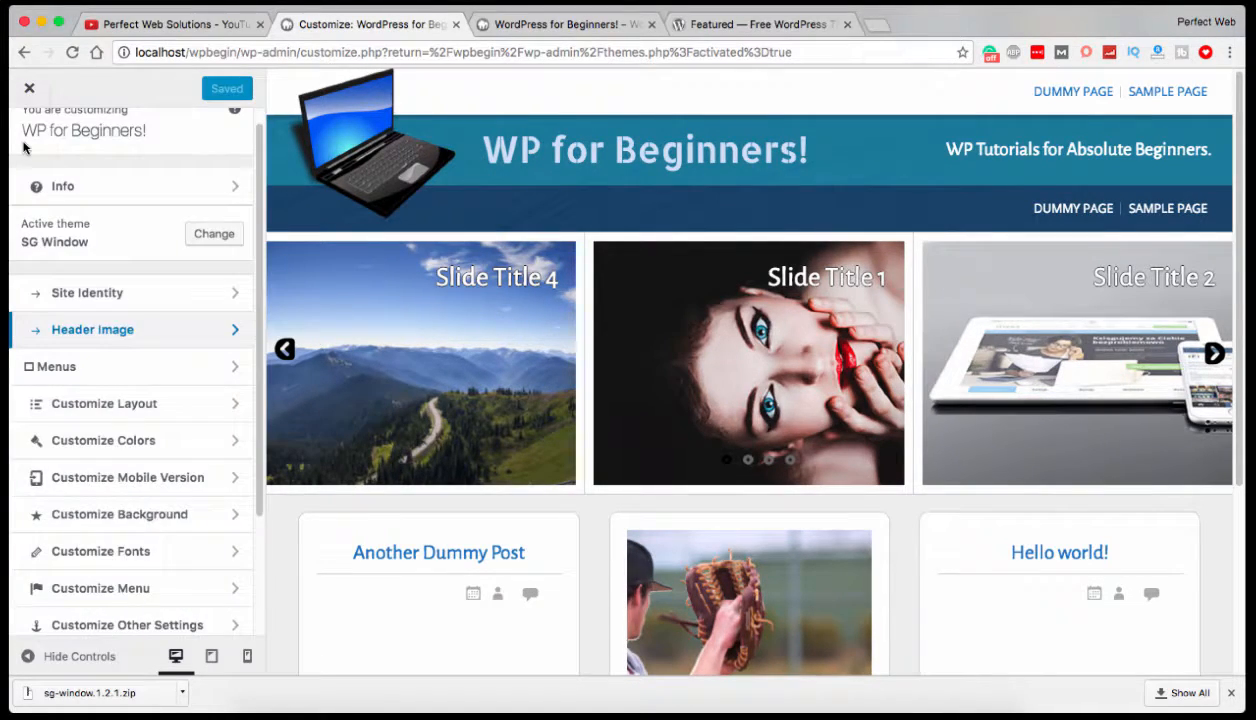
Assign the Main Menu to the First Top Menu display location.
left_click(115, 367)
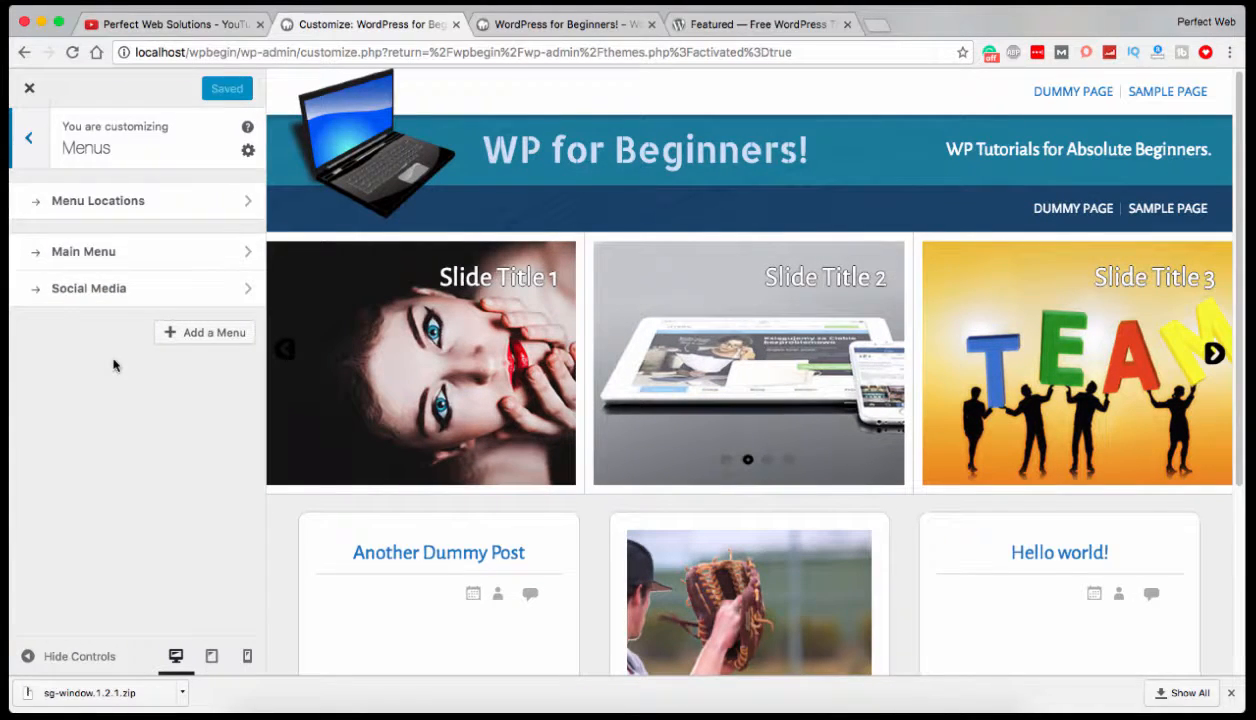
left_click(108, 263)
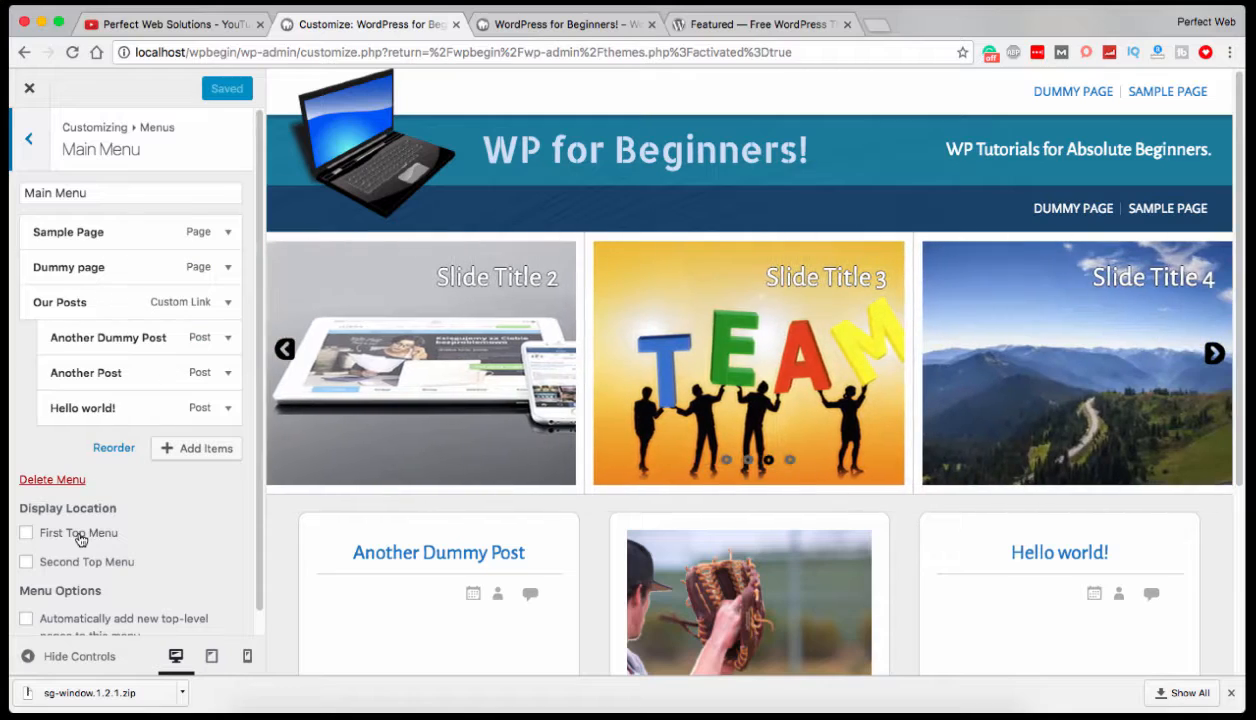
left_click(80, 540)
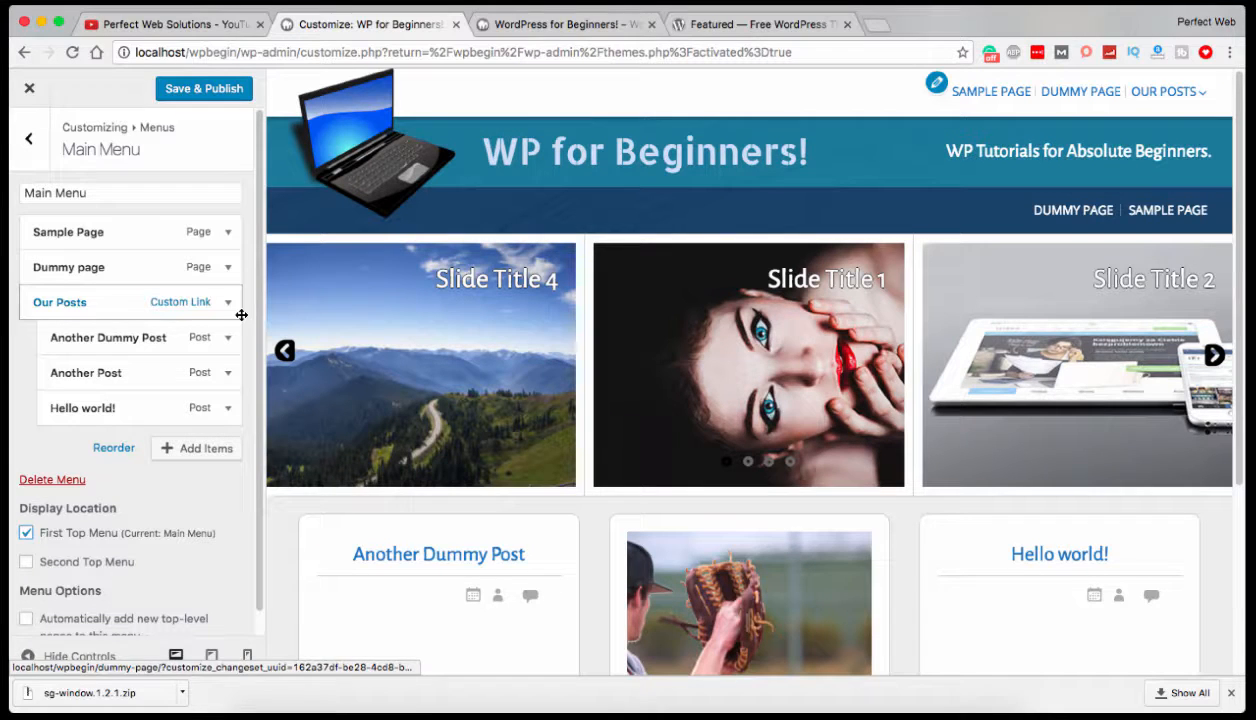
Try showing the Main Menu in the Second Top Menu location as well, then remove that assignment.
left_click(92, 562)
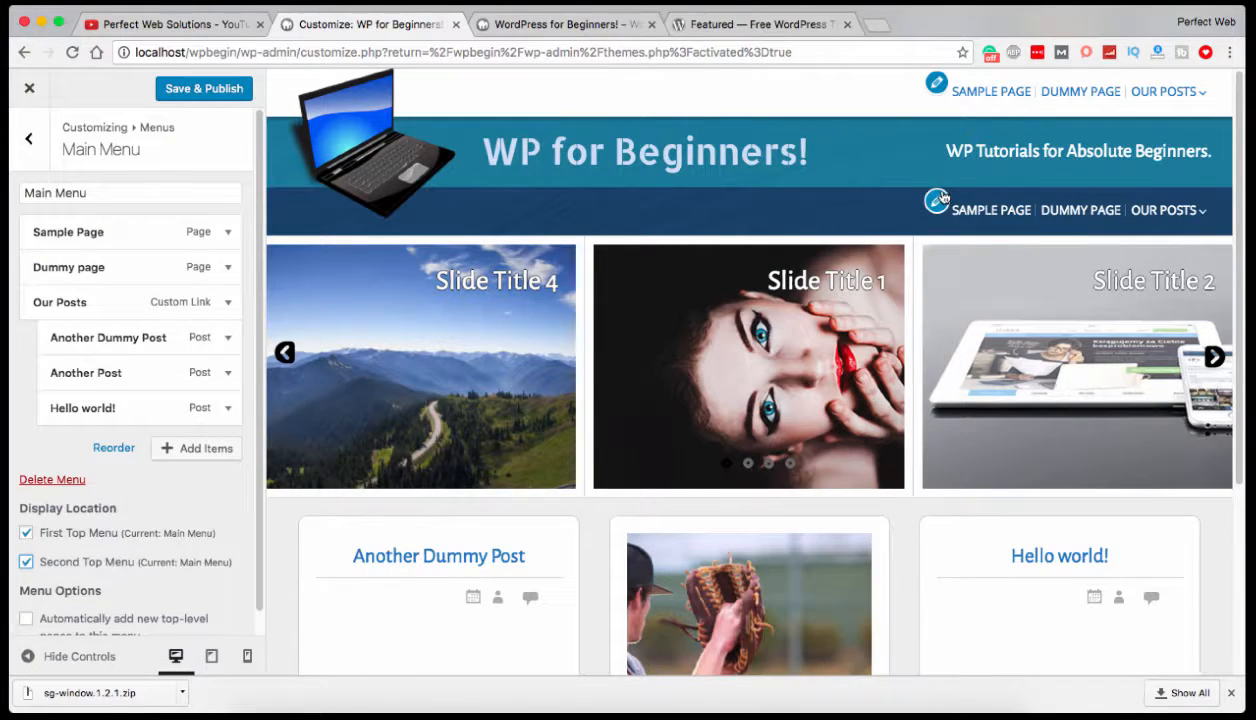
scroll(89, 480, "down", 1)
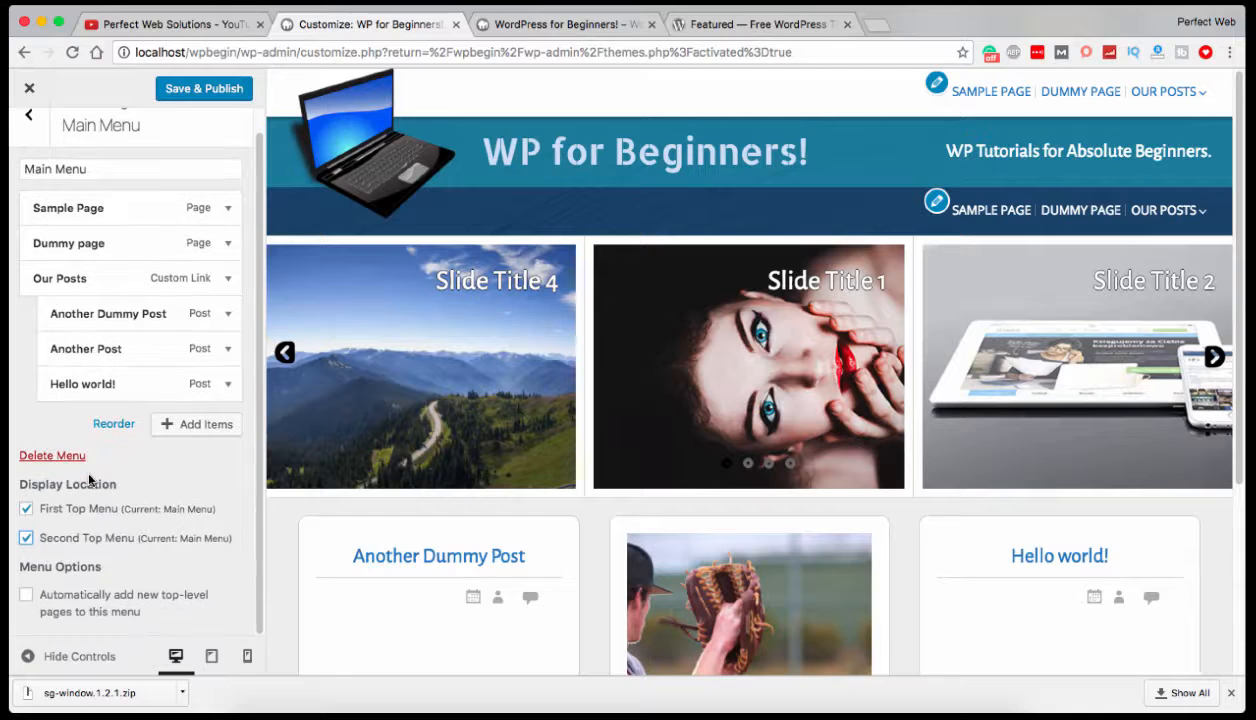
scroll(105, 459, "up", 1)
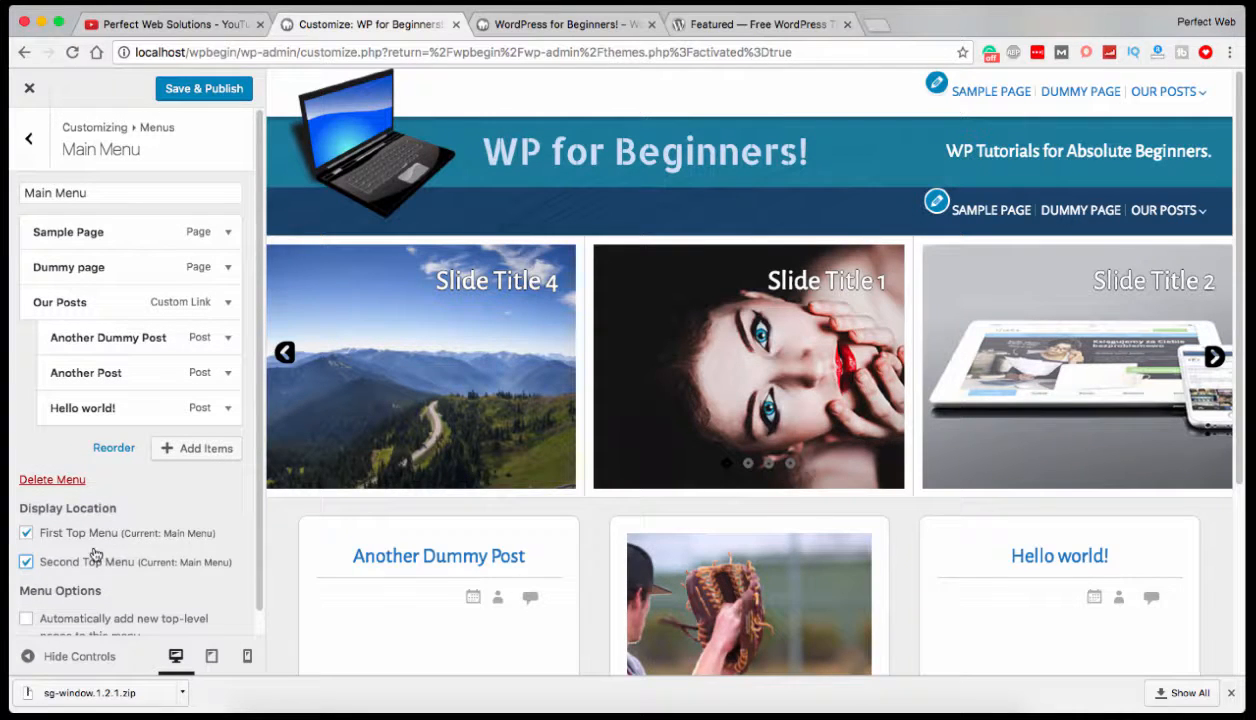
left_click(32, 566)
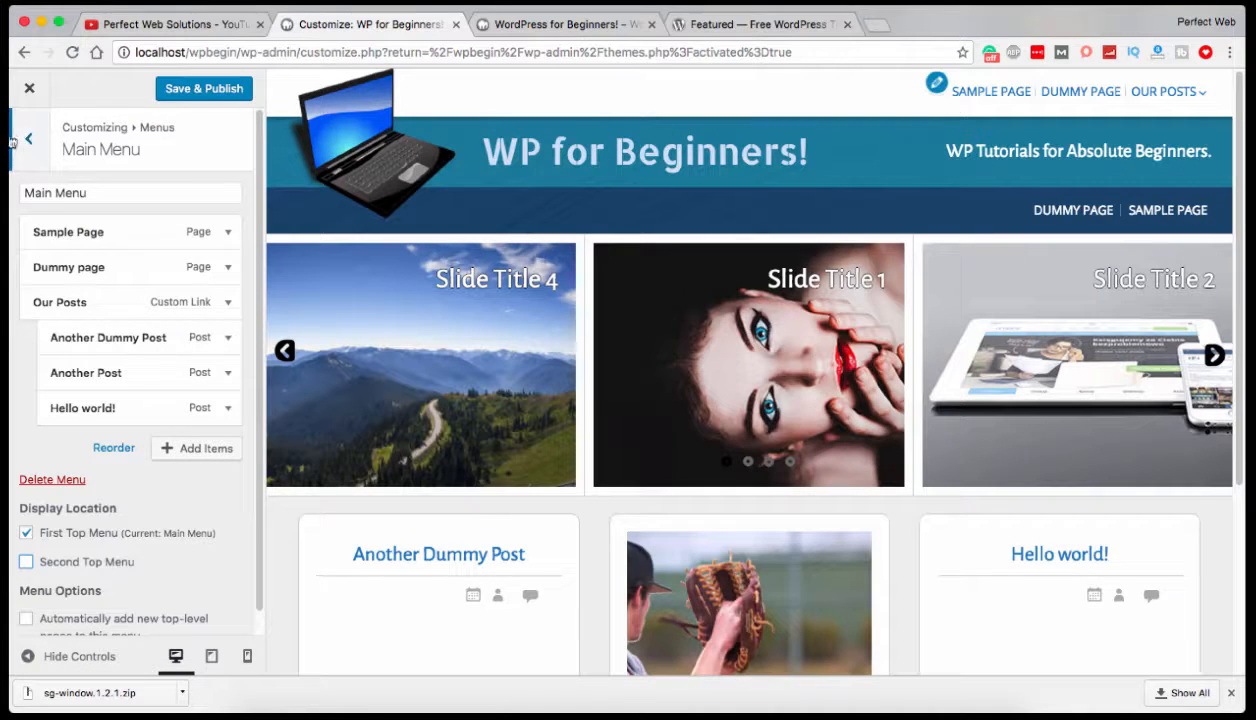
Assign the Social Media menu to the First Top Menu location, after trying it in the Second Top Menu location.
left_click(27, 141)
left_click(126, 307)
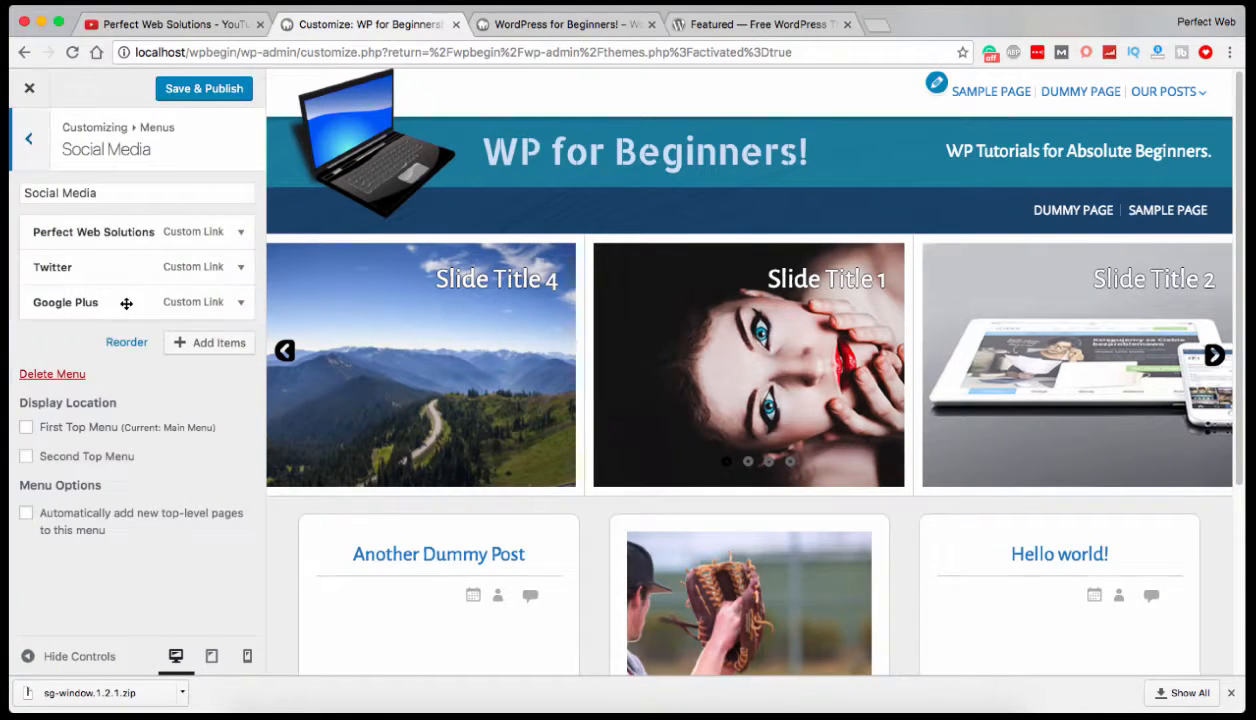
left_click(27, 456)
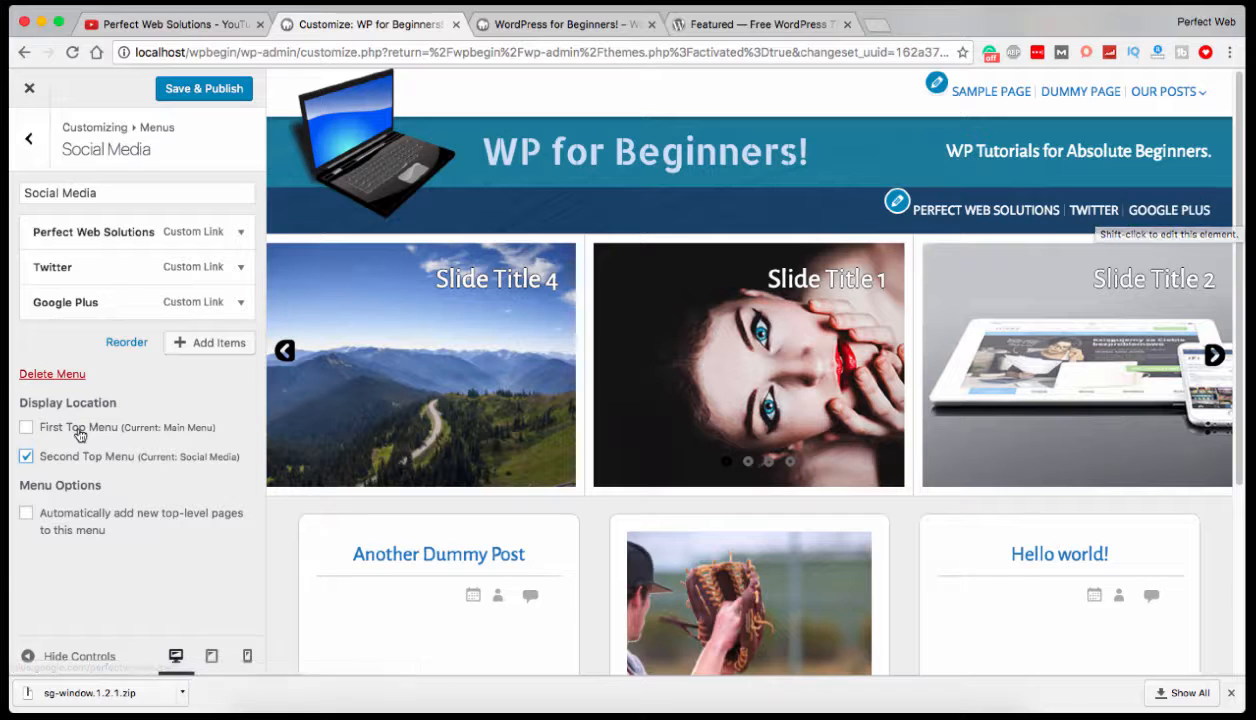
left_click(26, 427)
left_click(27, 457)
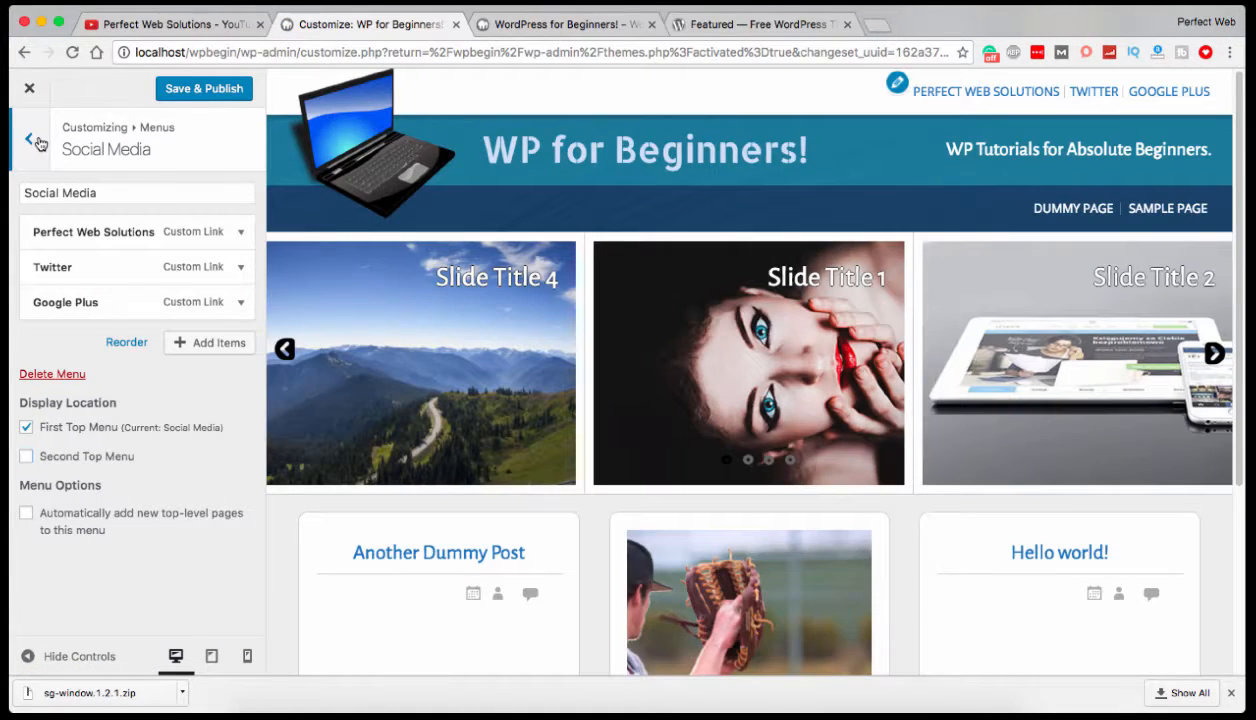
Assign the Main Menu to the Second Top Menu location, publish the changes, and return to the main list of customization sections.
left_click(33, 141)
left_click(146, 258)
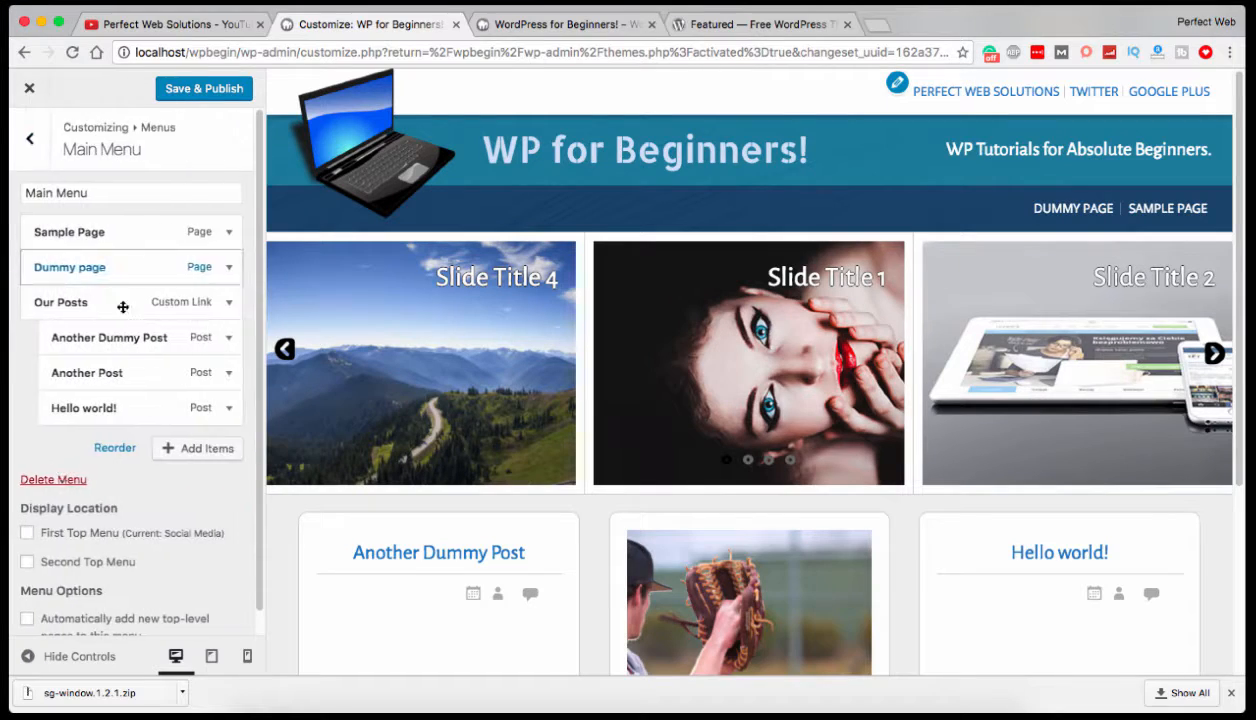
left_click(28, 563)
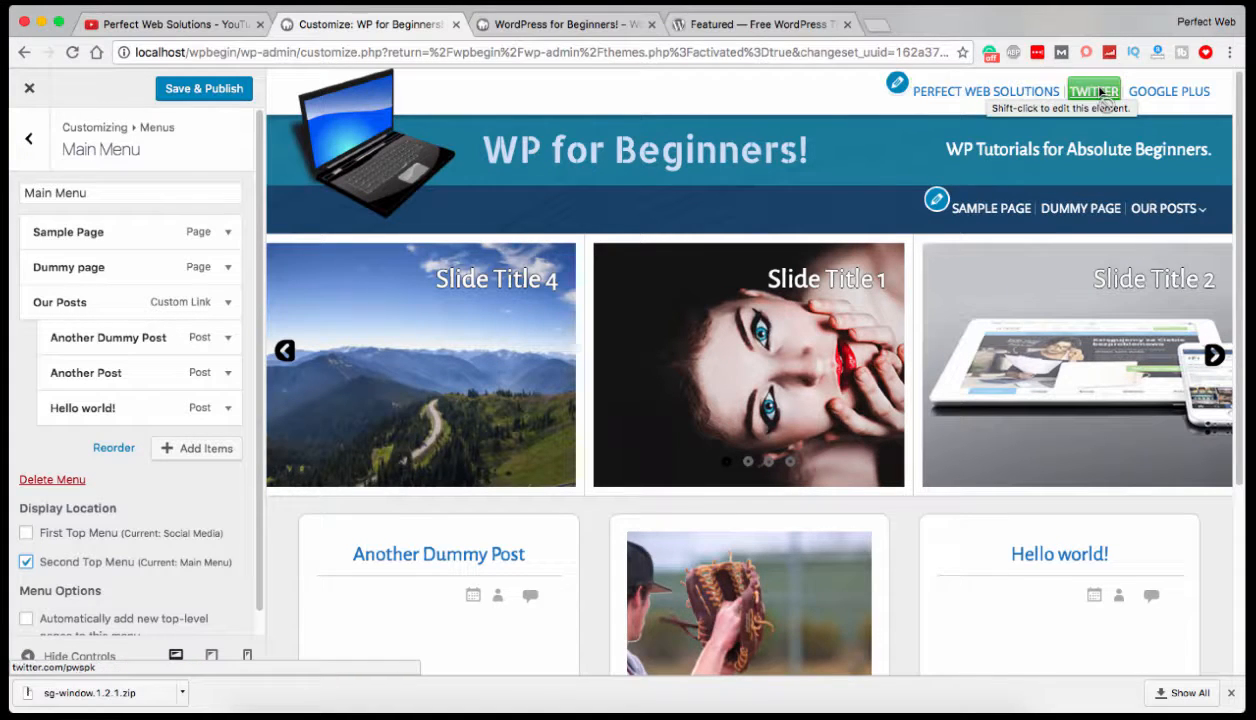
left_click(197, 90)
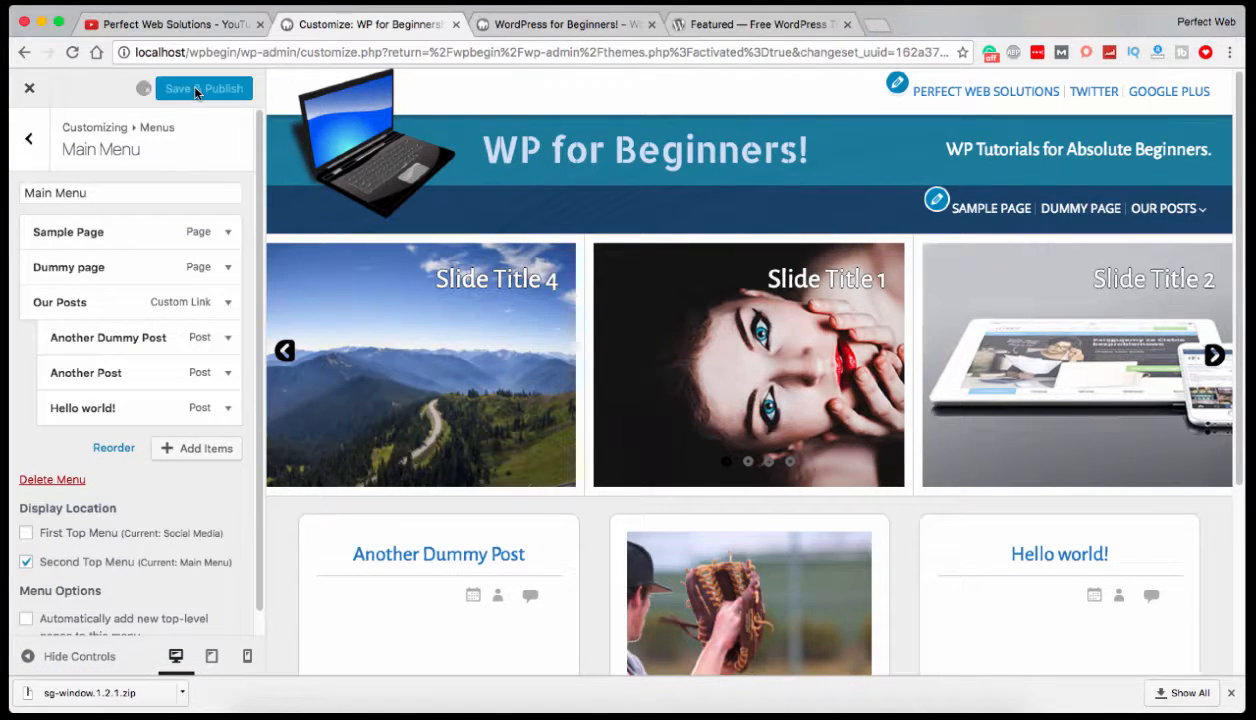
left_click(31, 142)
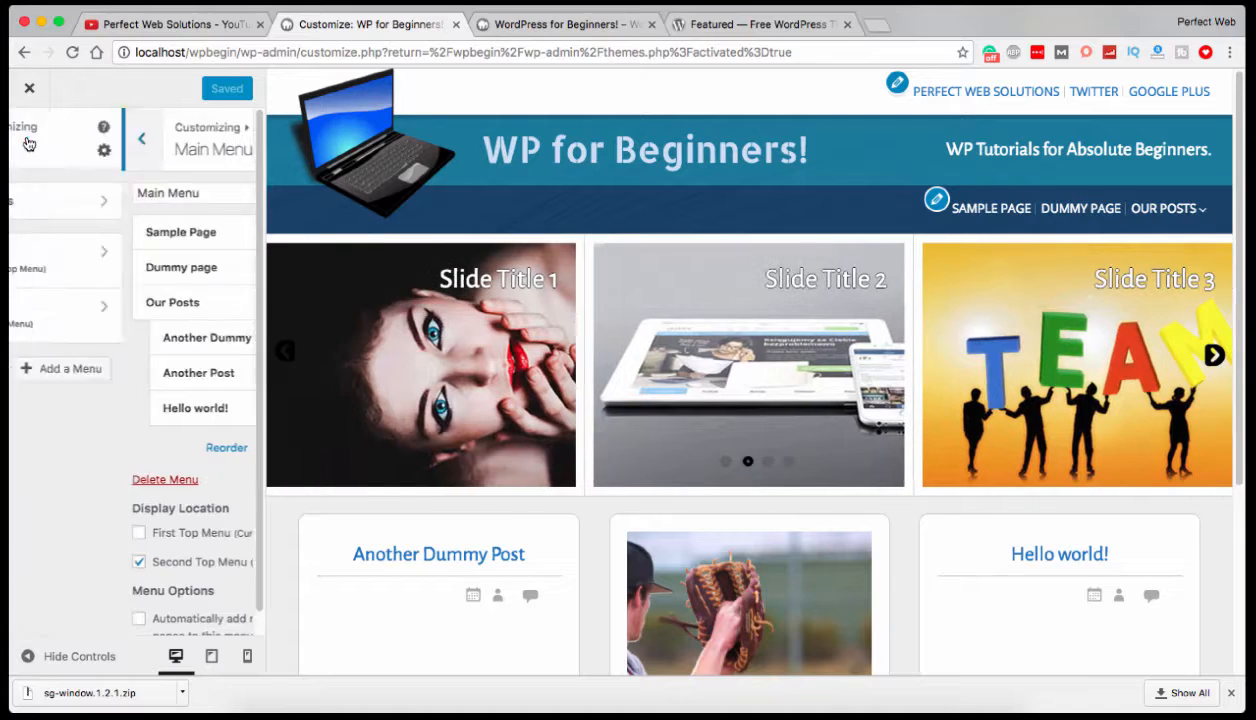
left_click(31, 142)
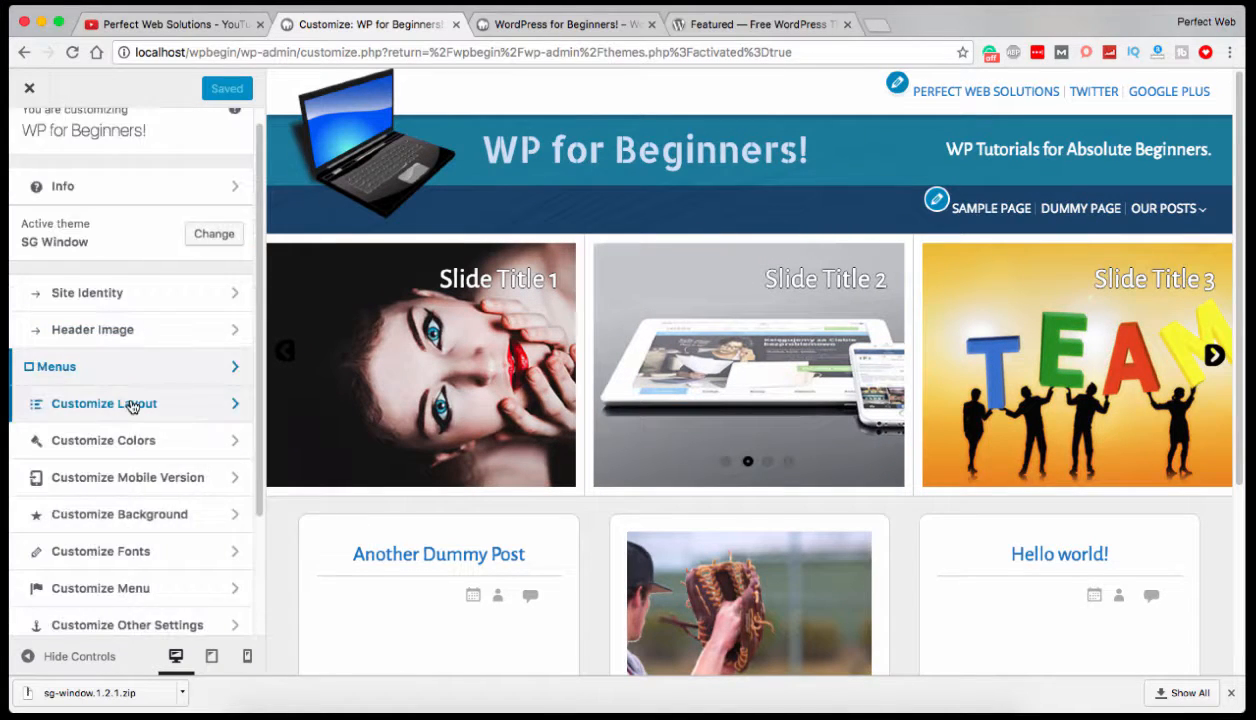
Look through the remaining customization sections and view the Additional CSS editor, then return to the section list.
scroll(132, 406, "down", 2)
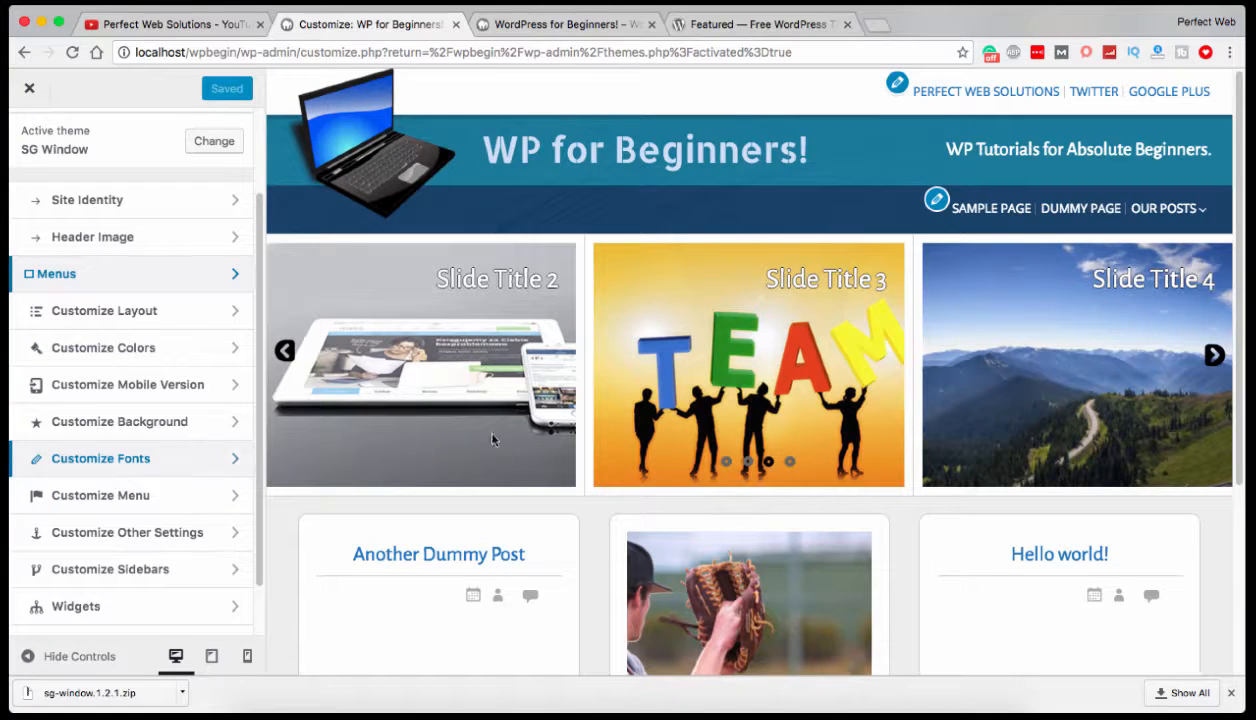
scroll(496, 376, "down", 3)
scroll(496, 378, "up", 5)
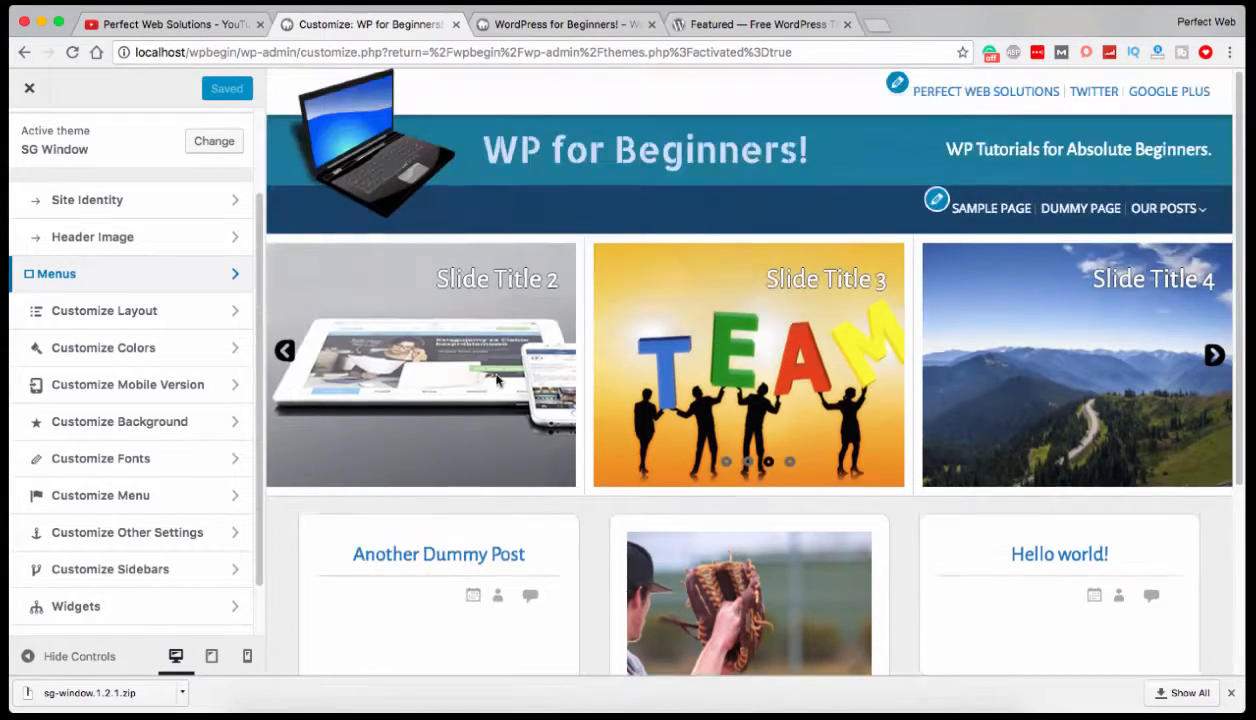
scroll(187, 260, "down", 2)
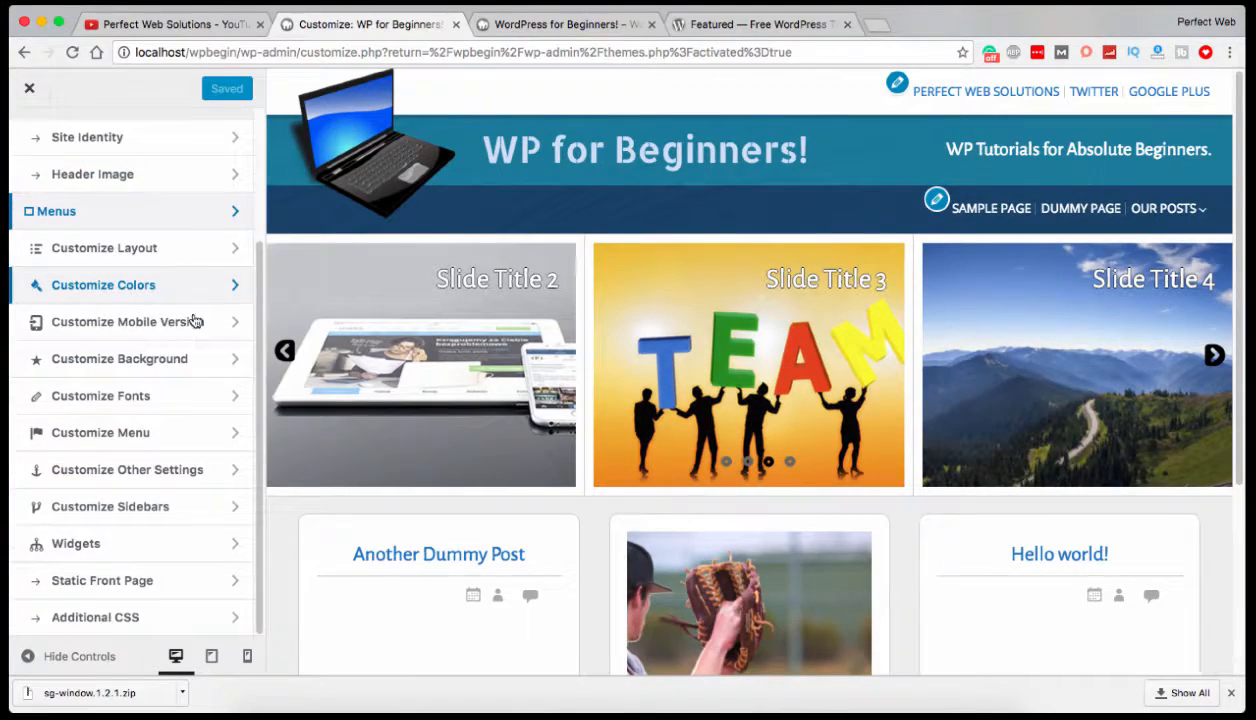
left_click(119, 620)
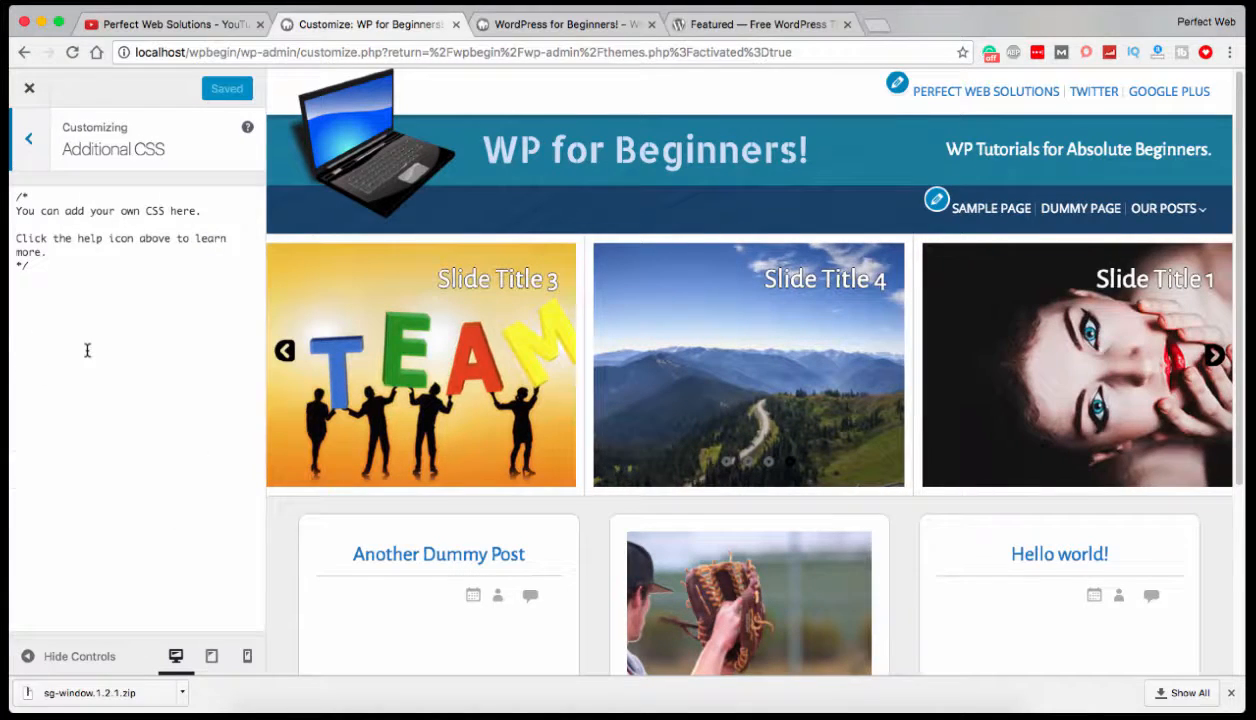
left_click(36, 143)
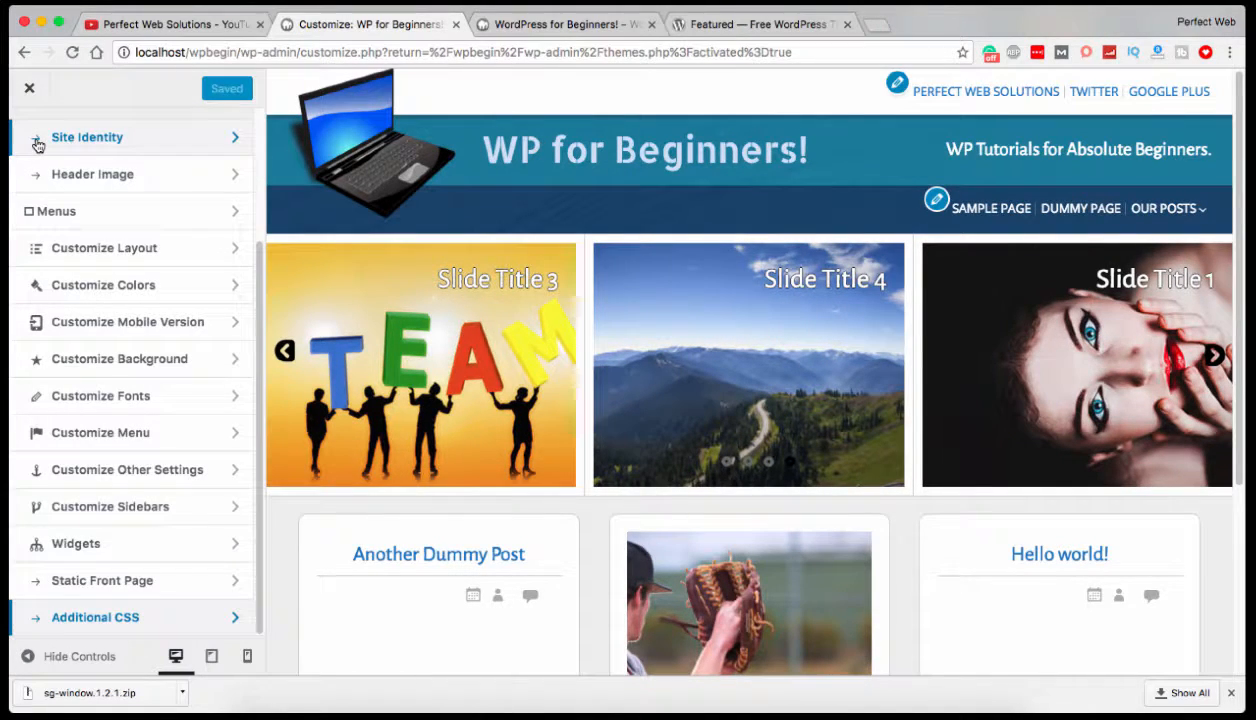
Review the page choices under Custom sidebars without selecting one, then return to the section list.
left_click(170, 511)
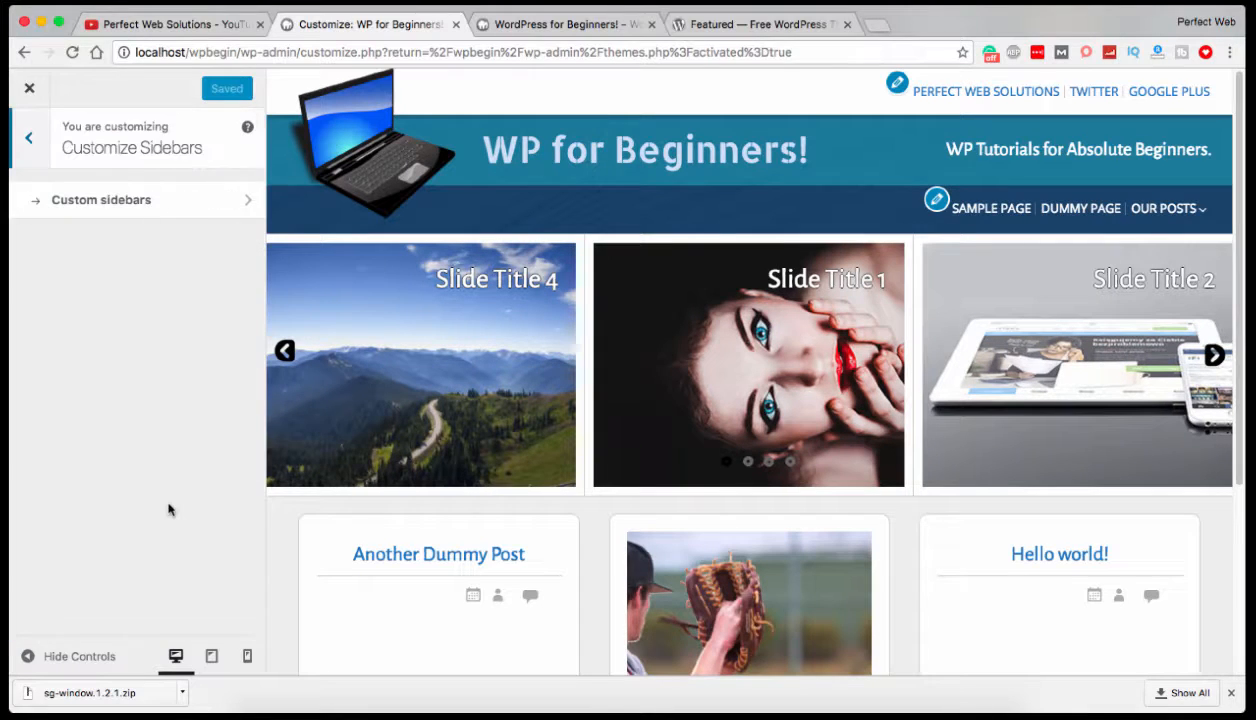
left_click(134, 207)
left_click(174, 322)
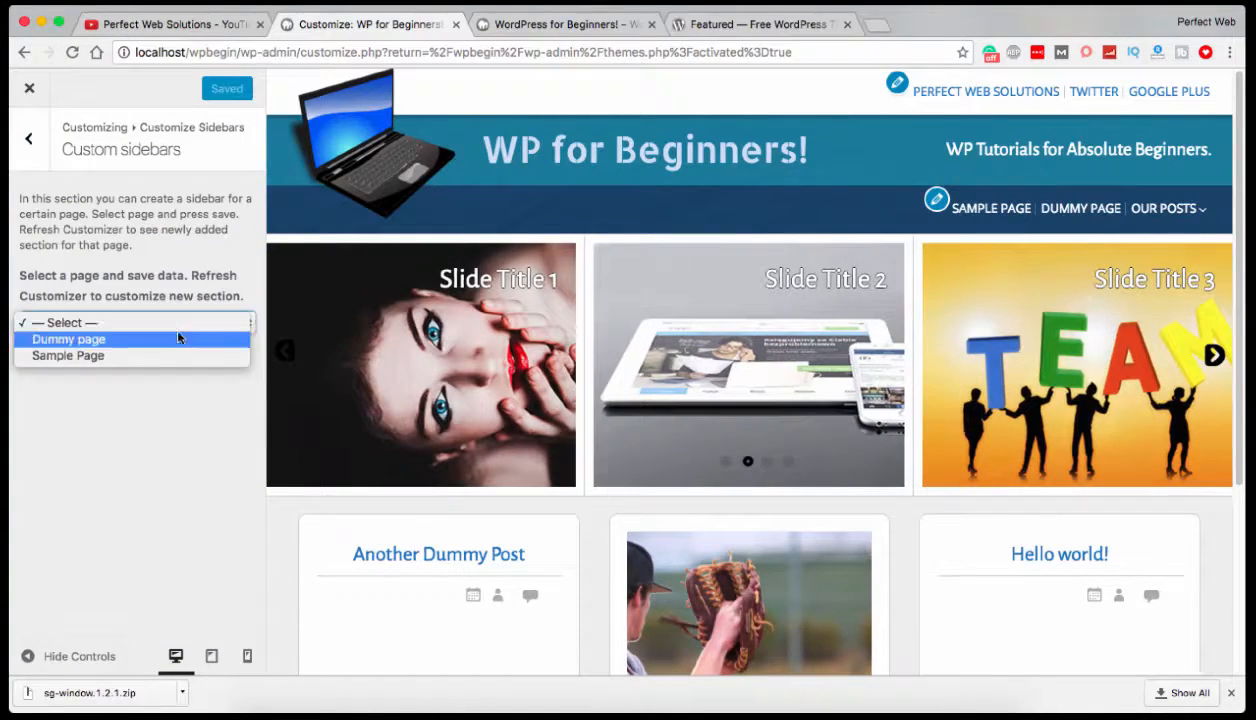
left_click(153, 427)
left_click(29, 138)
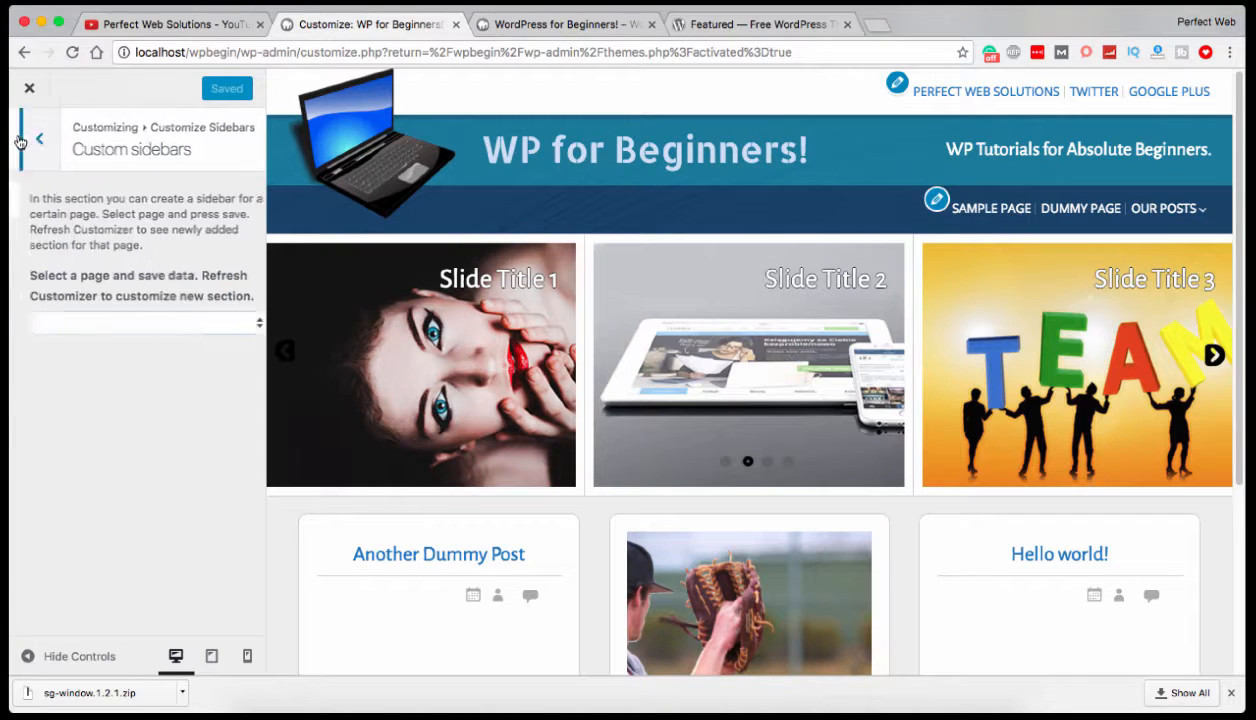
left_click(30, 141)
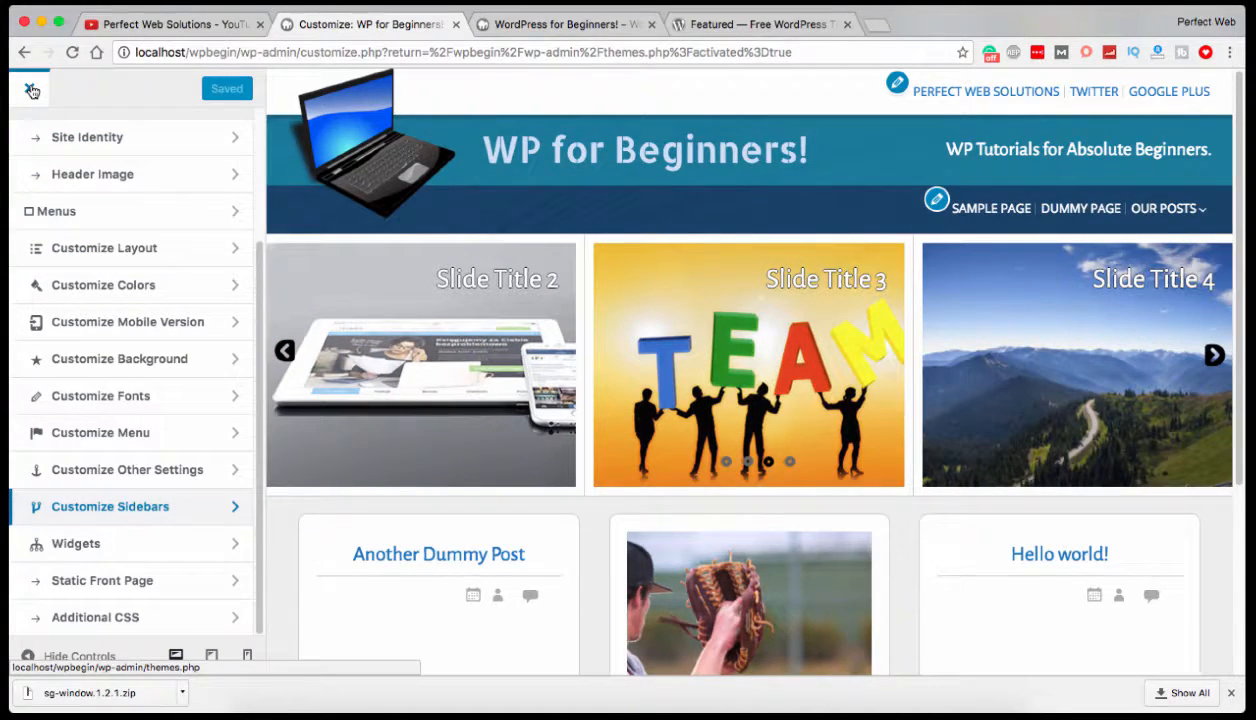
Reload the site's front page in its own browser tab to check the published title, tagline and menus.
left_click(566, 24)
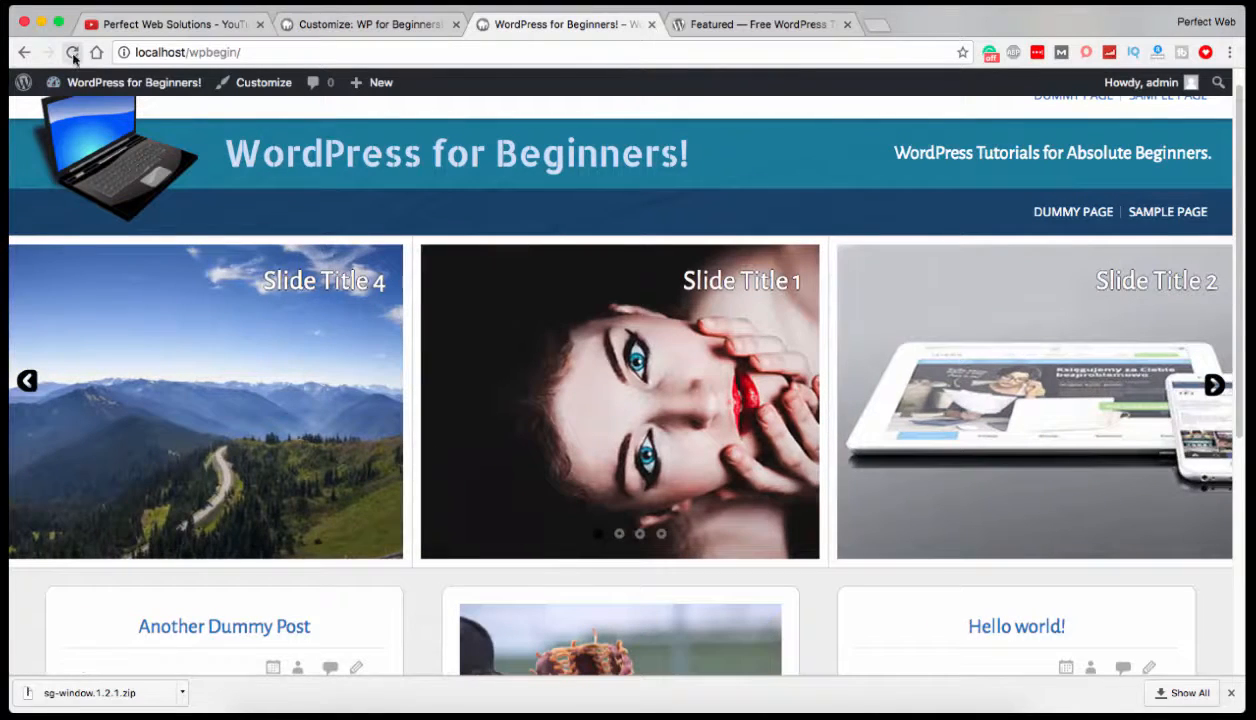
left_click(72, 53)
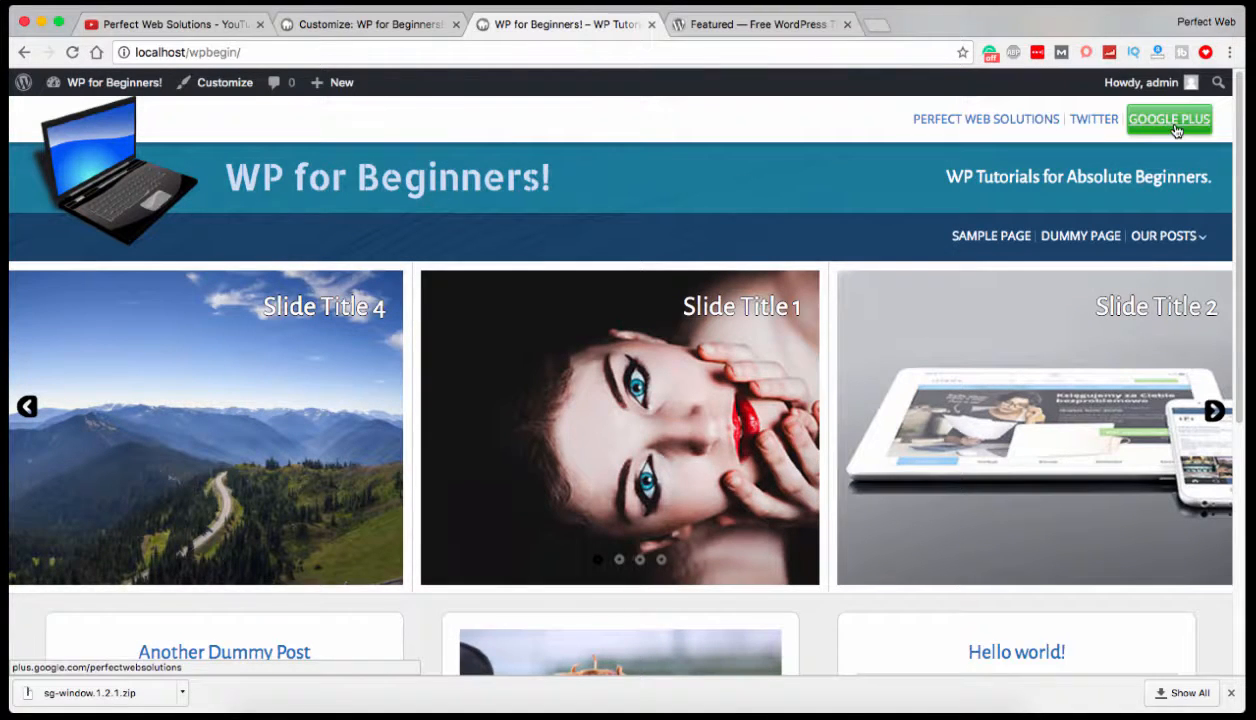
Leave the theme customizer and activate the Twenty Seventeen theme.
left_click(363, 26)
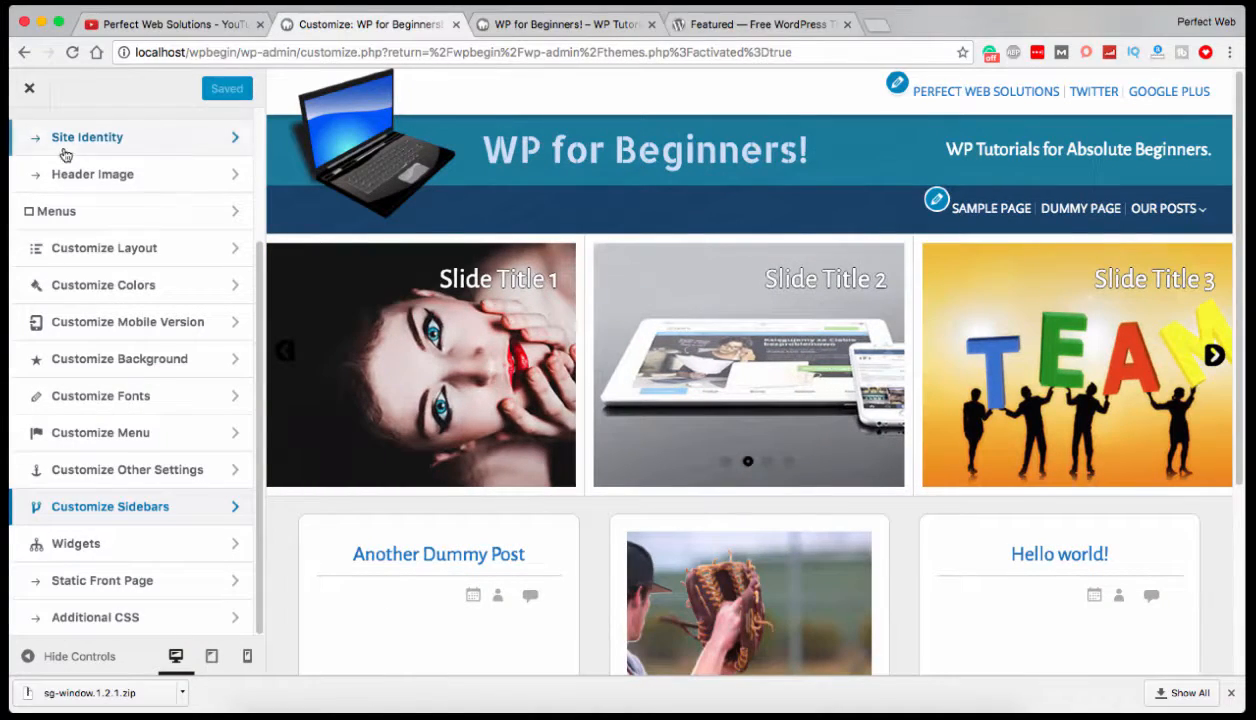
left_click(31, 90)
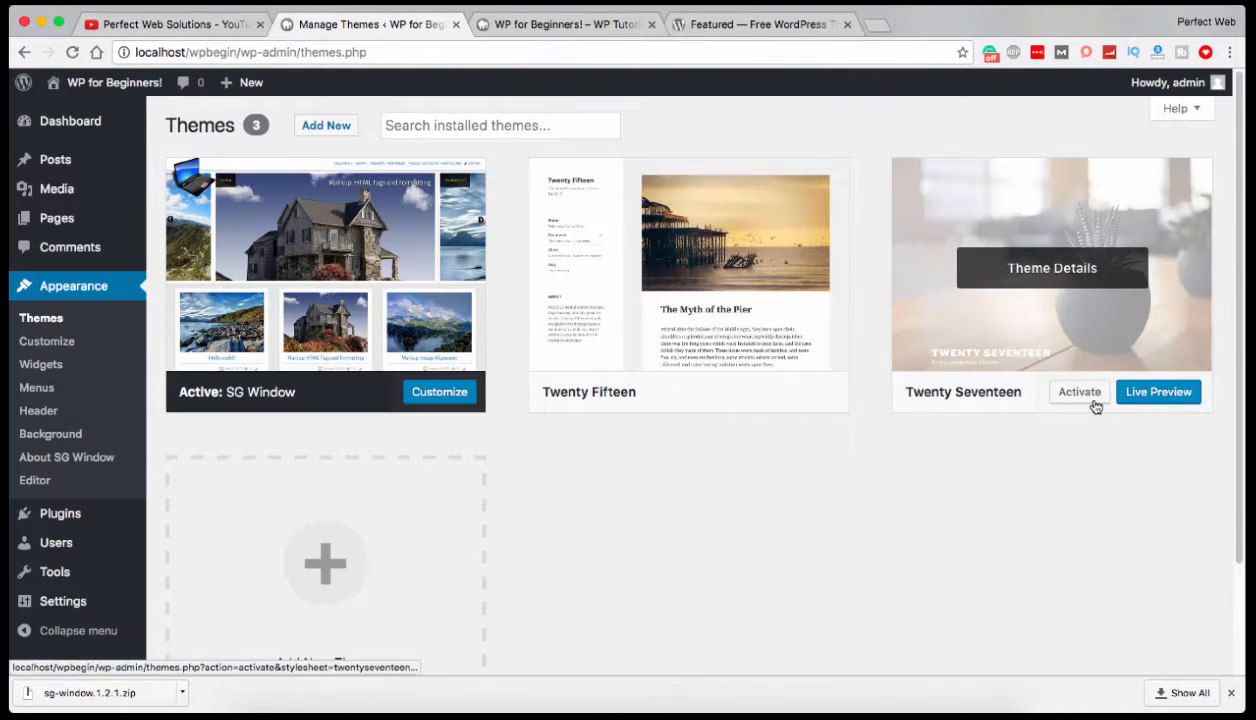
left_click(1079, 394)
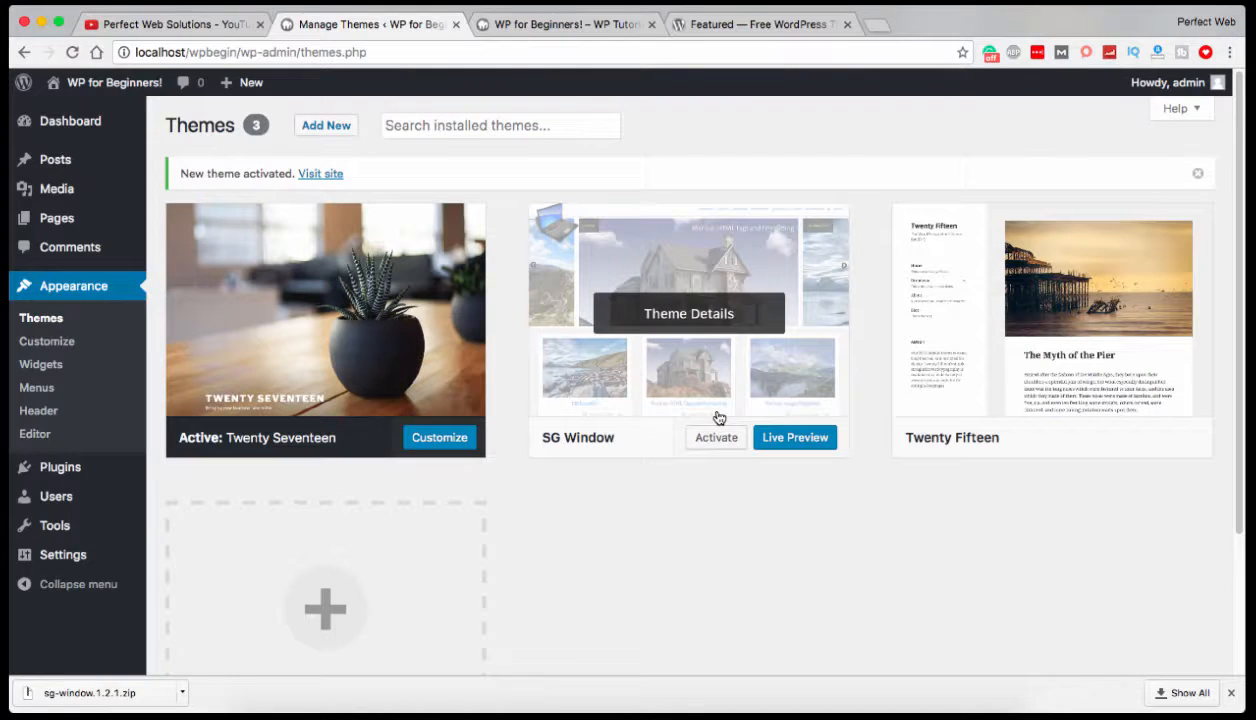
Delete the SG Window theme from its theme details and confirm the deletion.
left_click(674, 314)
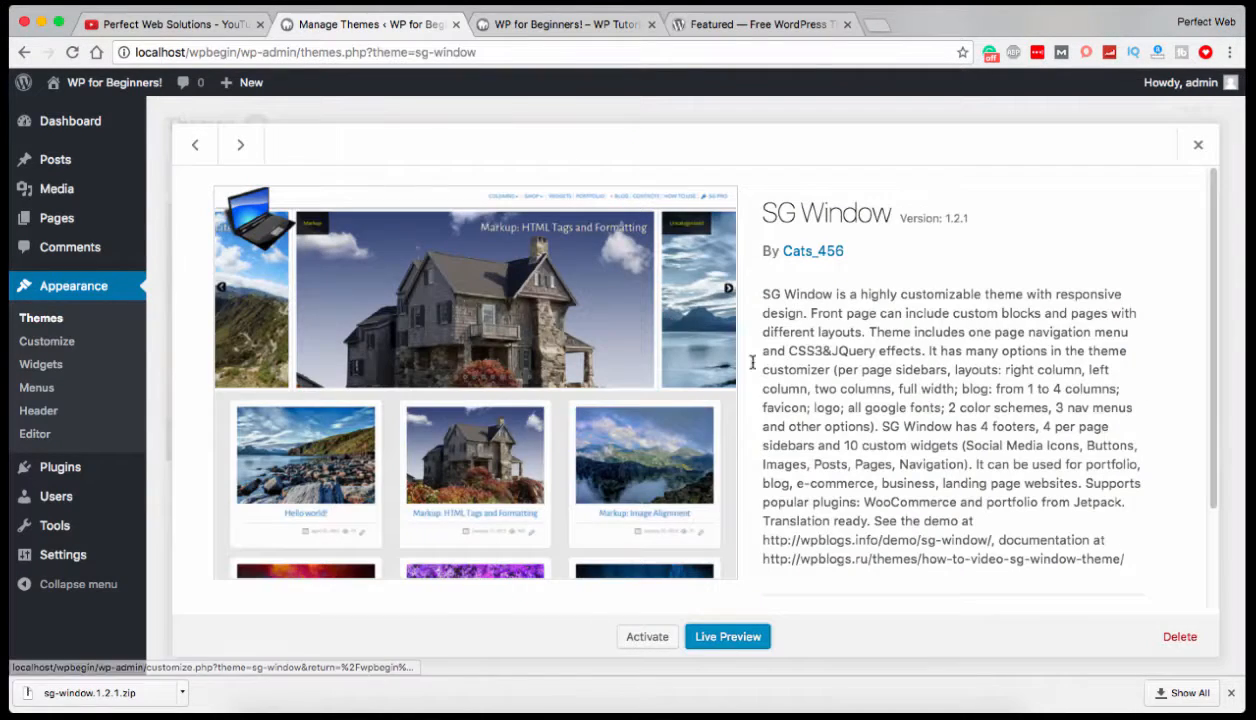
left_click(1178, 637)
left_click(758, 259)
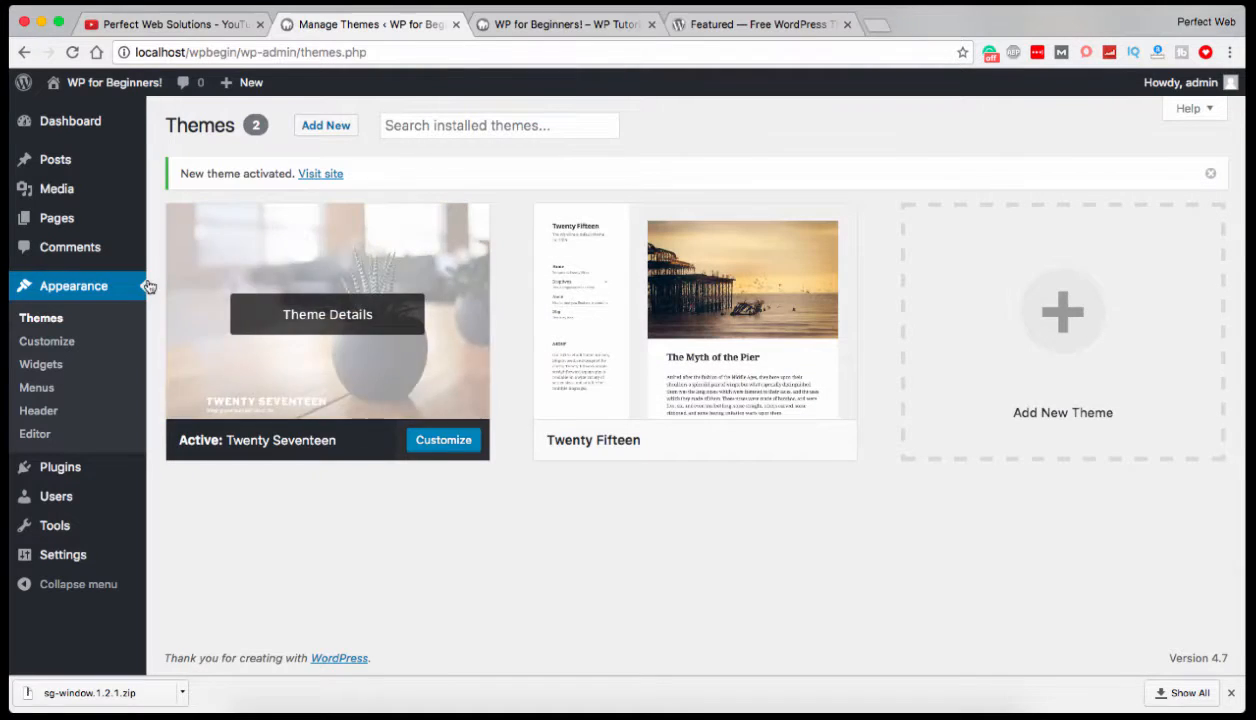
Open the list of installed plugins and examine the Akismet and Hello Dolly entries.
mouse_move(80, 470)
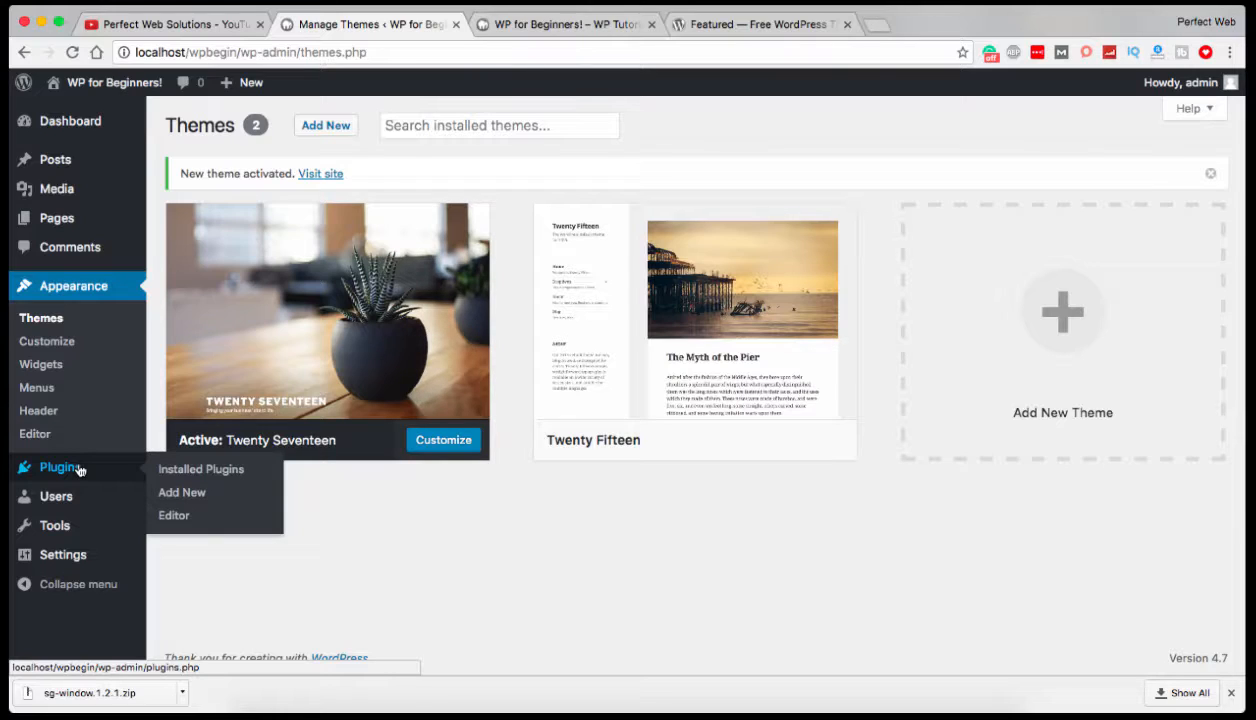
left_click(220, 469)
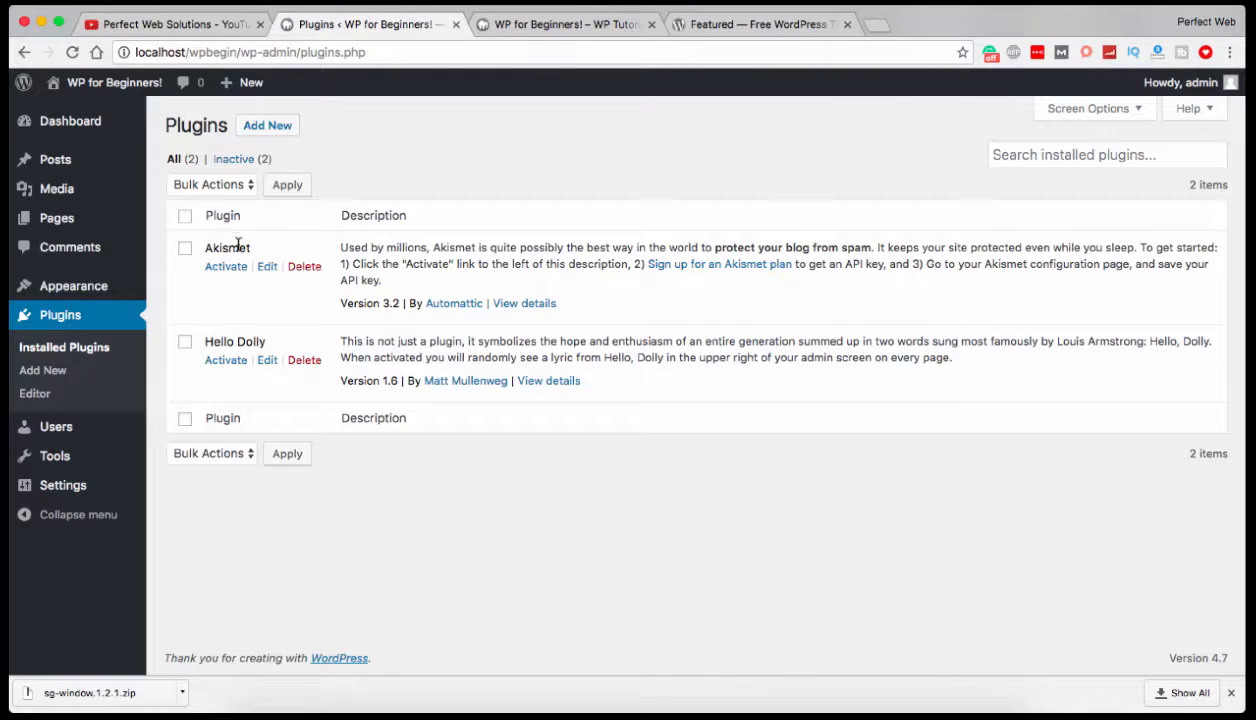
left_click_drag(207, 249, 268, 249)
left_click_drag(205, 341, 271, 339)
left_click(208, 333)
left_click_drag(205, 343, 266, 341)
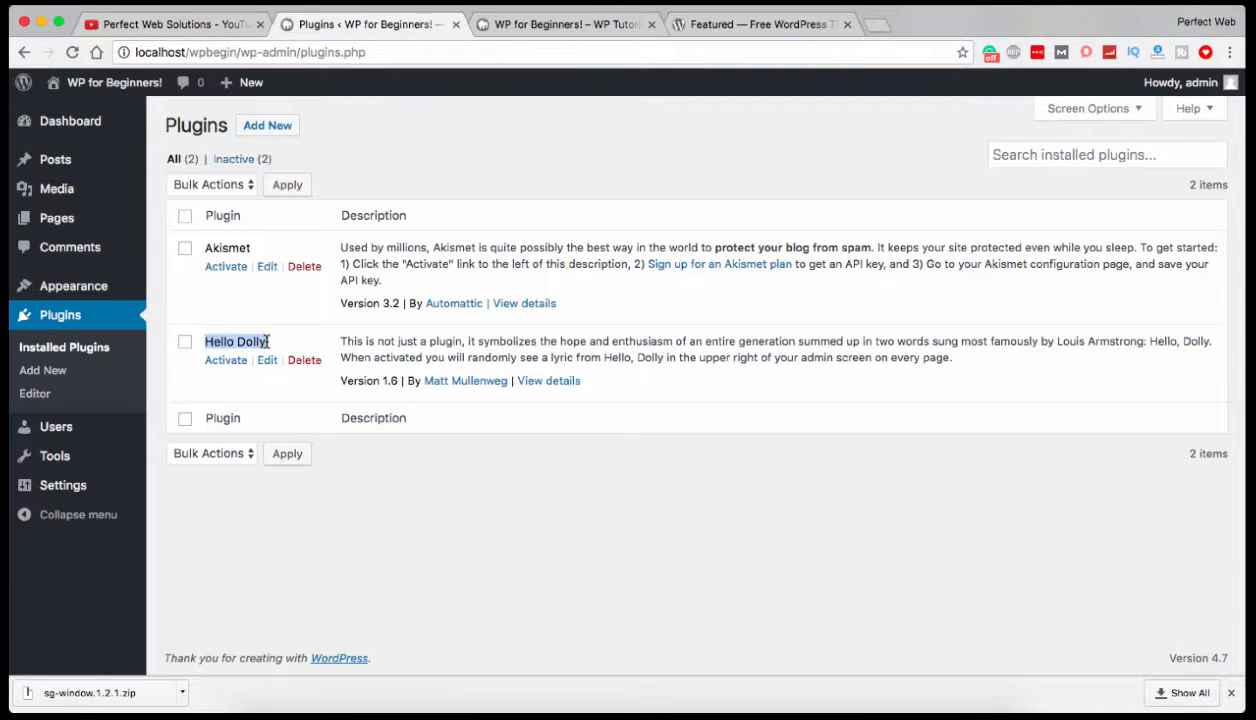
left_click(213, 340)
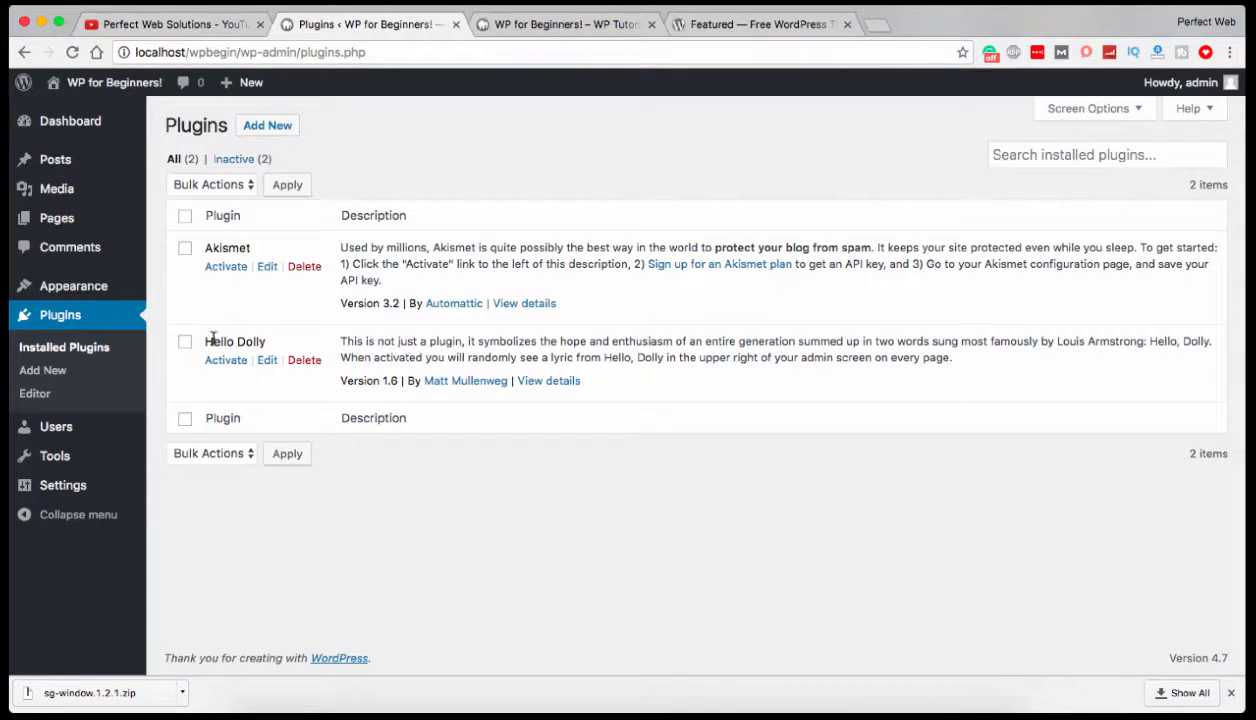
left_click_drag(205, 342, 267, 339)
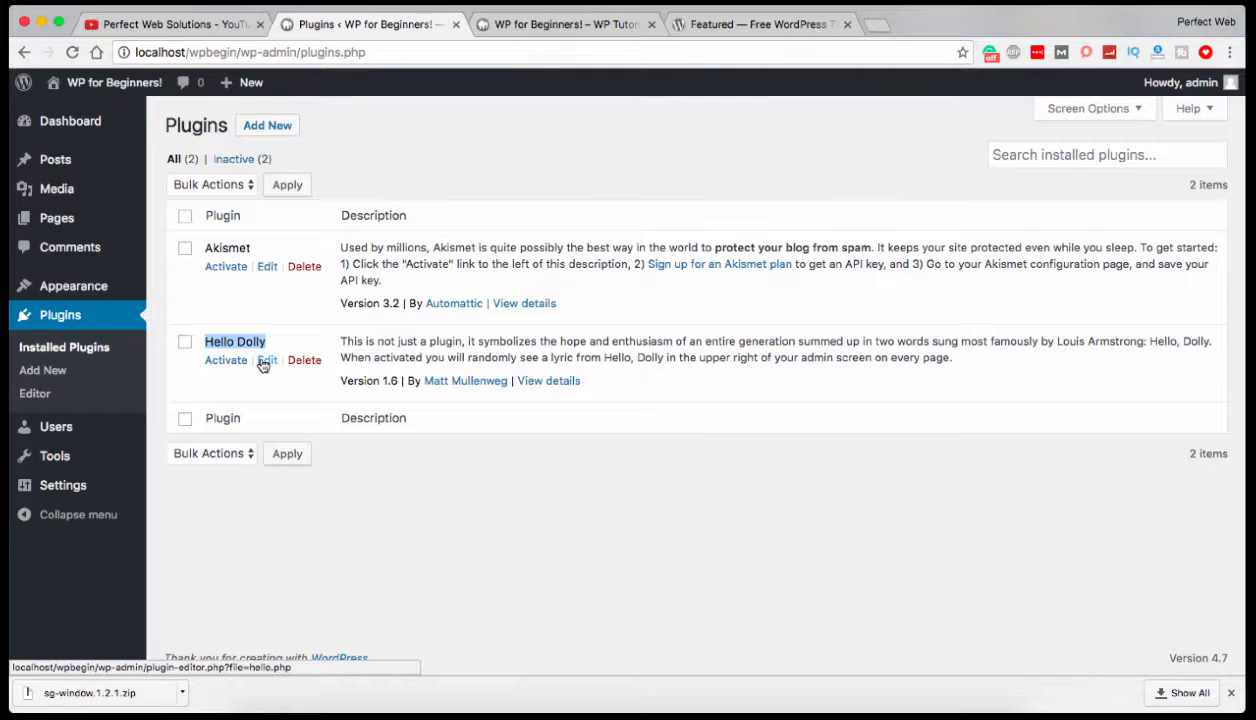
left_click(276, 294)
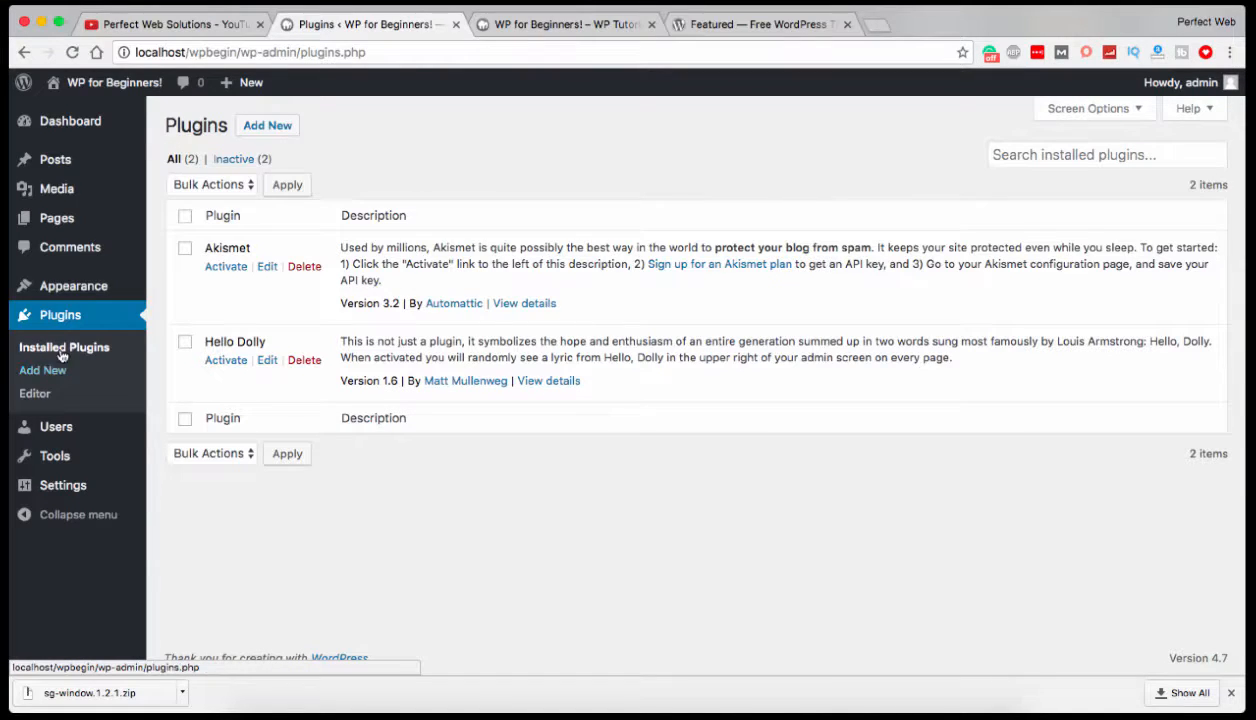
Open the page for adding new plugins and display the Recommended plugins.
mouse_move(75, 288)
left_click(44, 371)
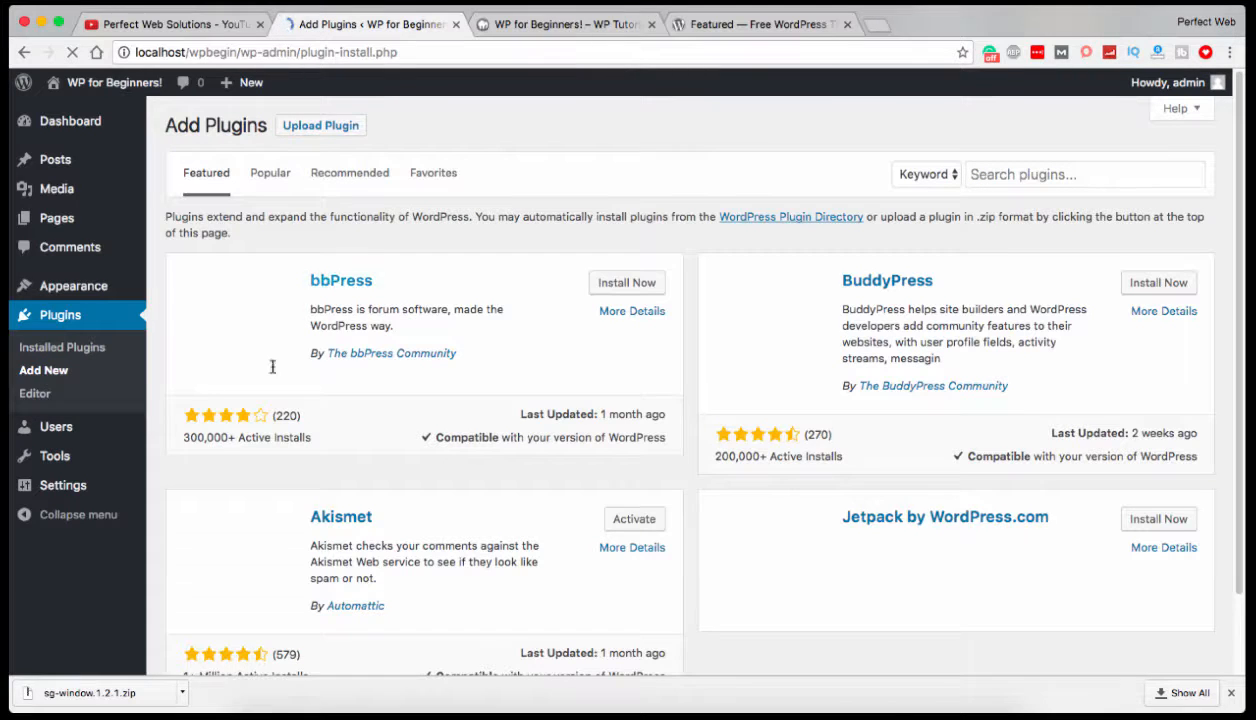
left_click(348, 178)
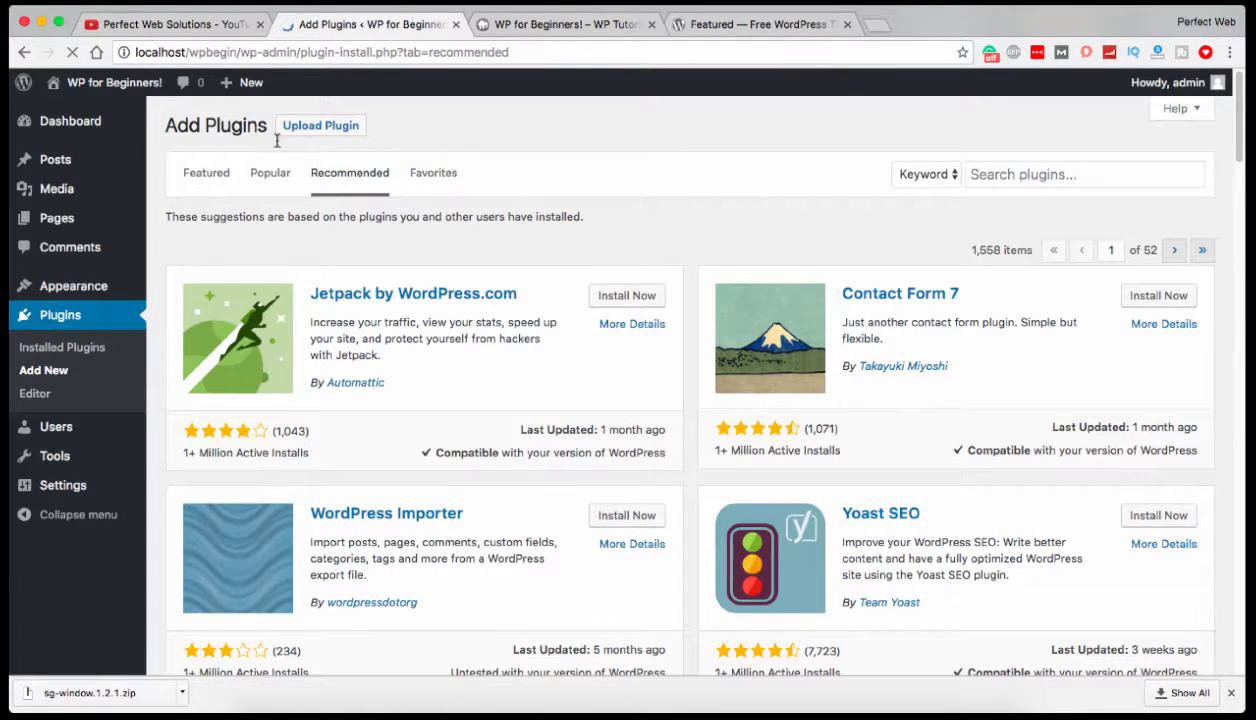
Open the site's front page in a new browser tab, close the old front page tab, and examine the page down to its footer.
right_click(92, 112)
left_click(140, 121)
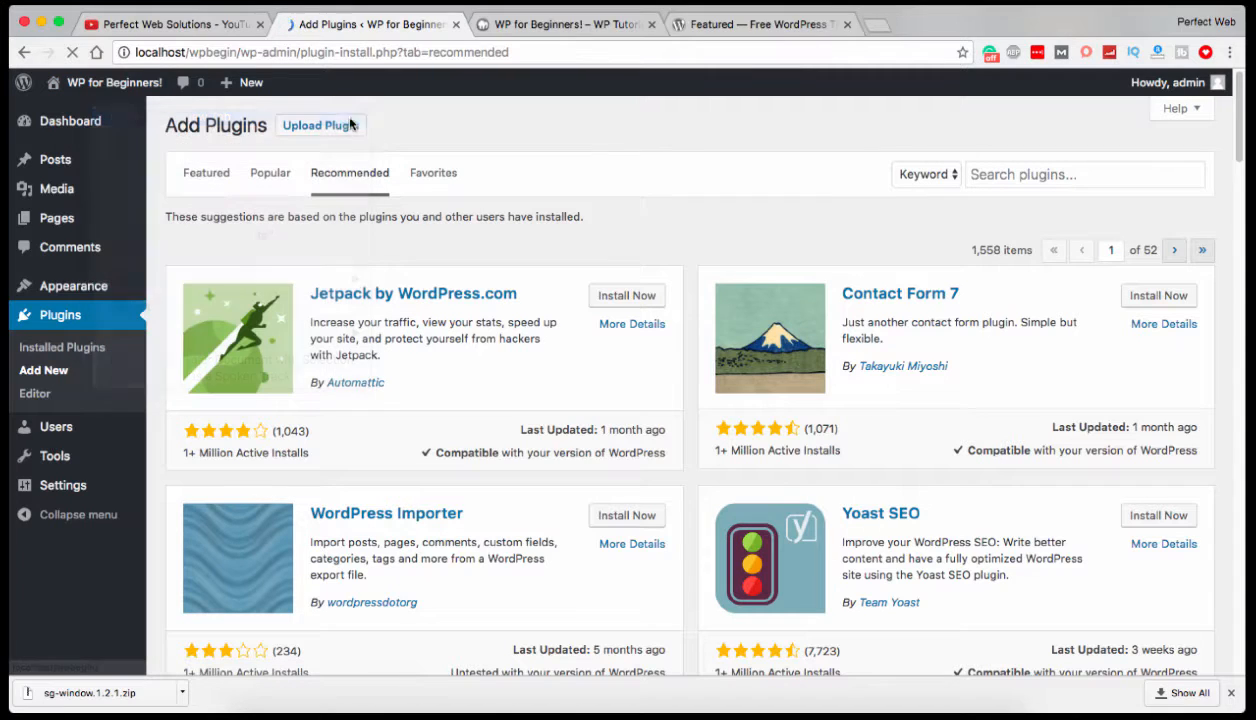
left_click(846, 24)
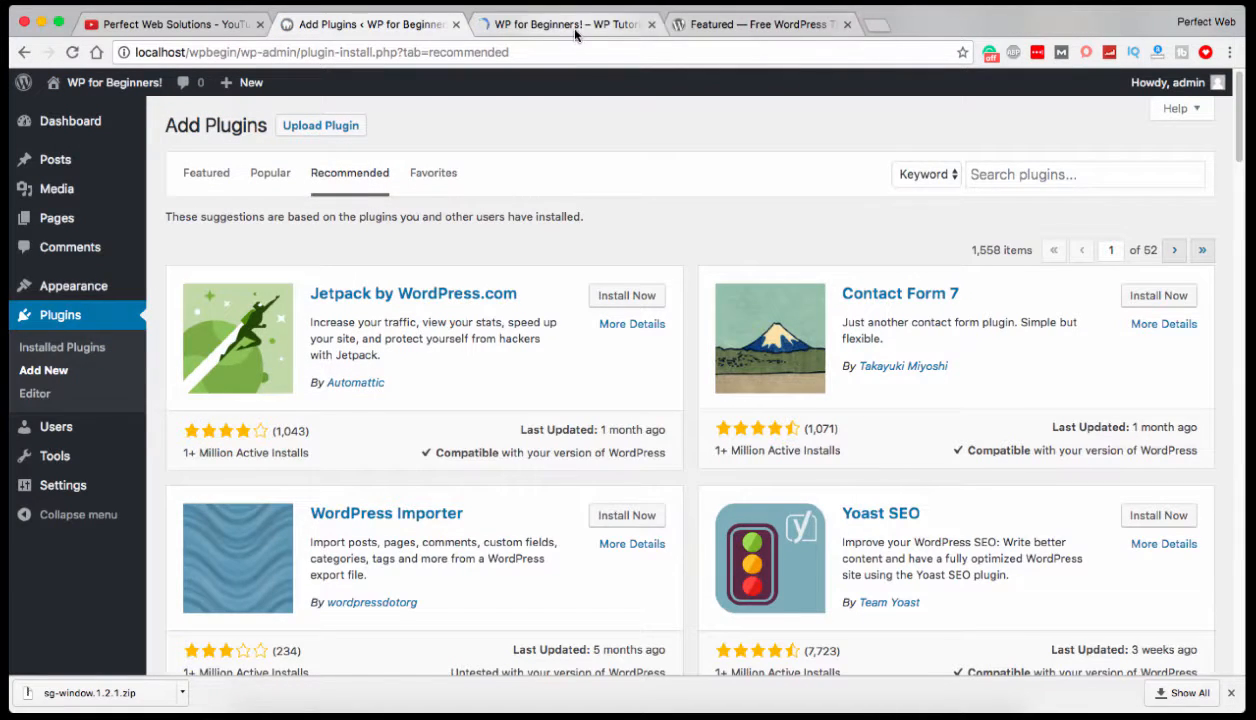
left_click(563, 27)
scroll(575, 260, "down", 15)
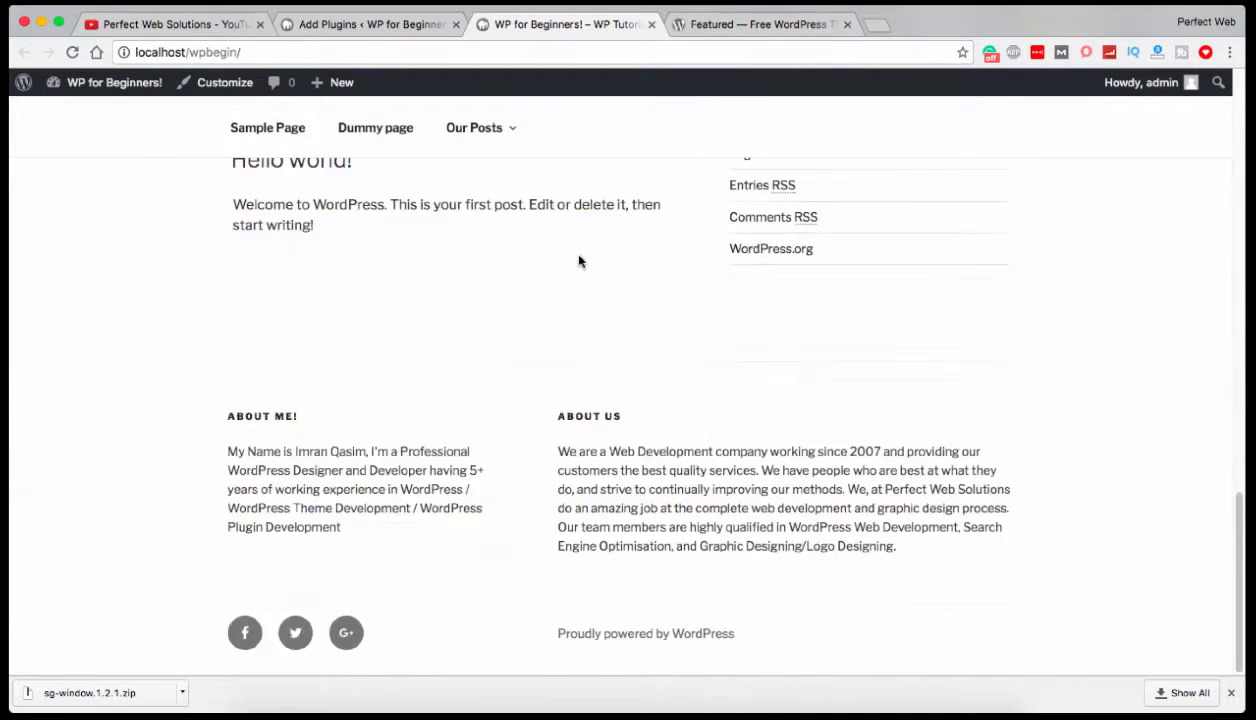
Create a new page titled "Contact Us" with no content in the WordPress admin and publish it.
scroll(581, 261, "up", 15)
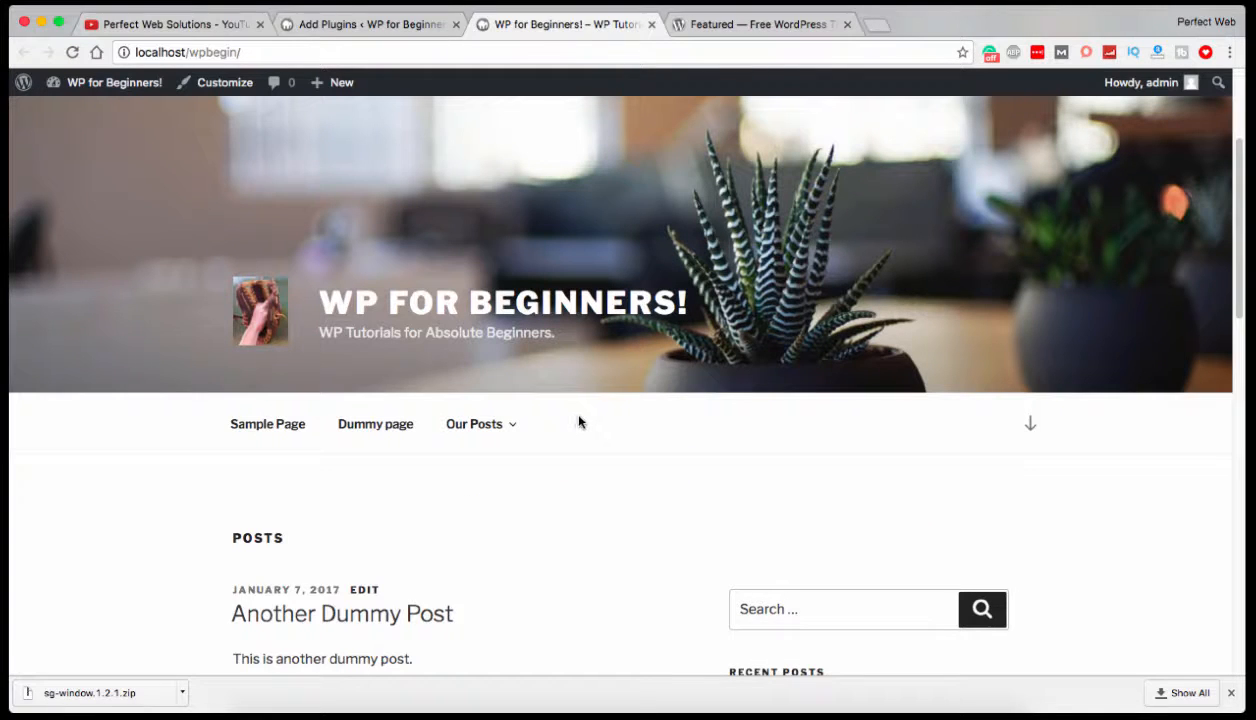
left_click(374, 28)
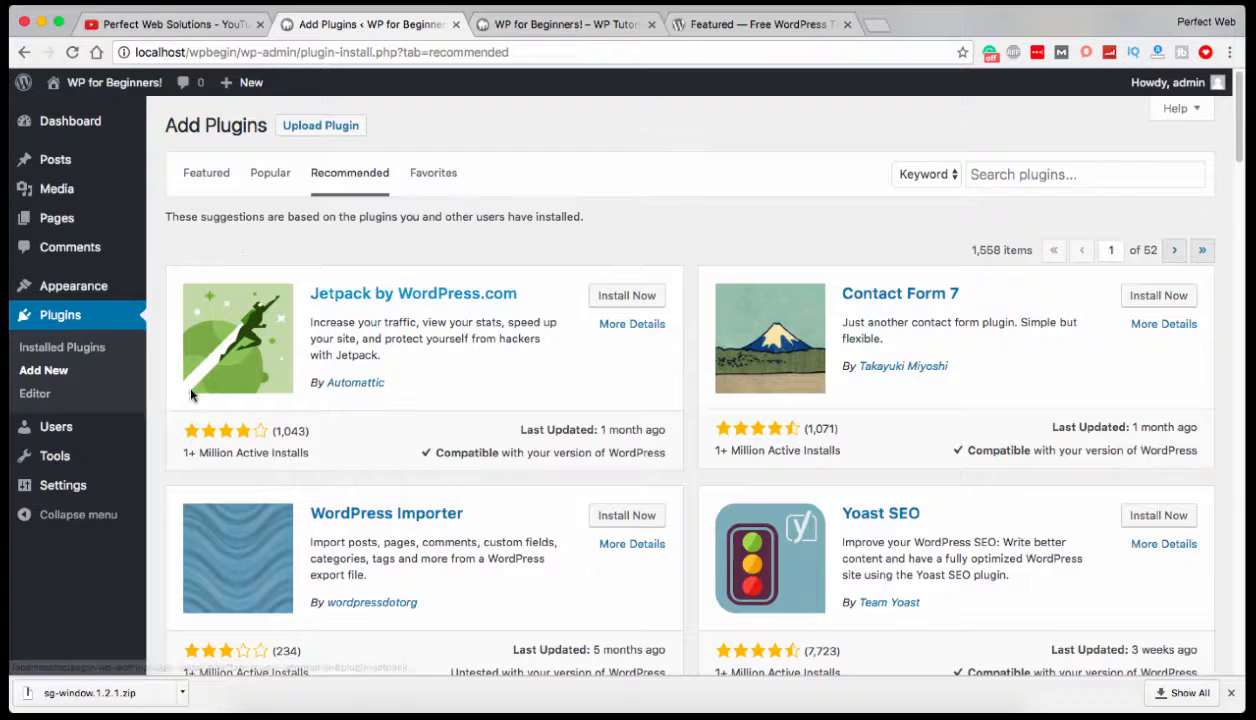
mouse_move(86, 263)
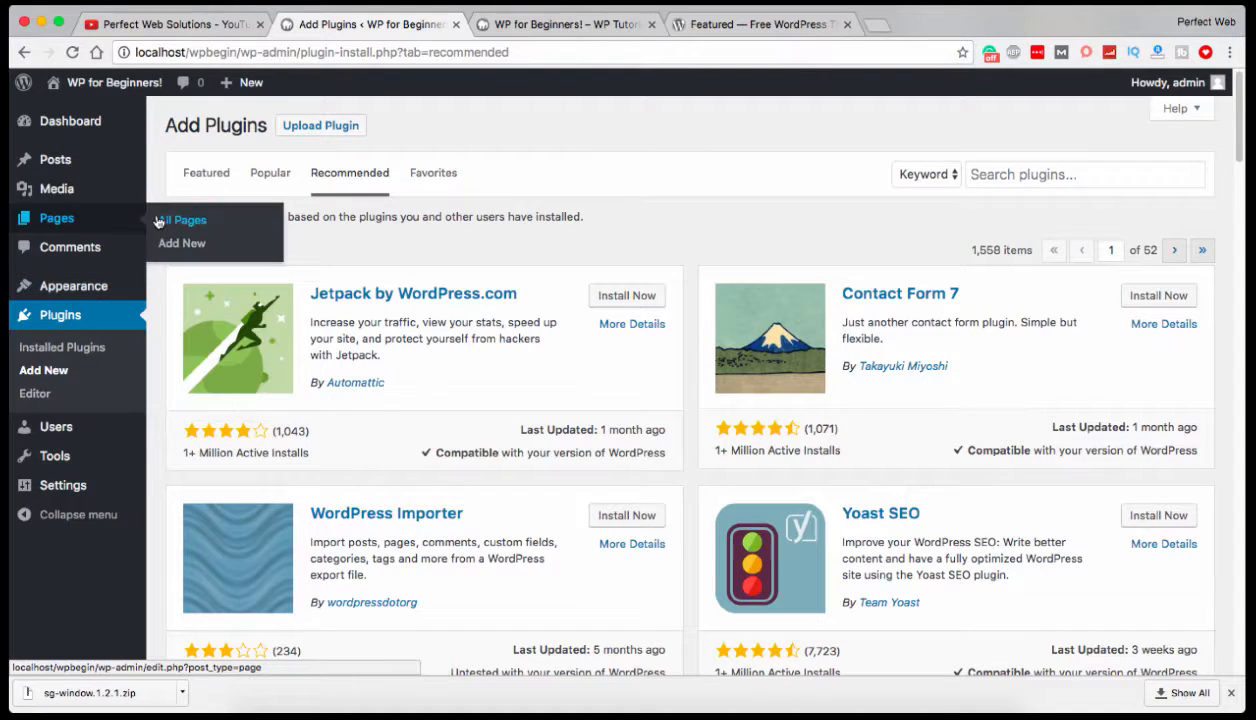
left_click(188, 219)
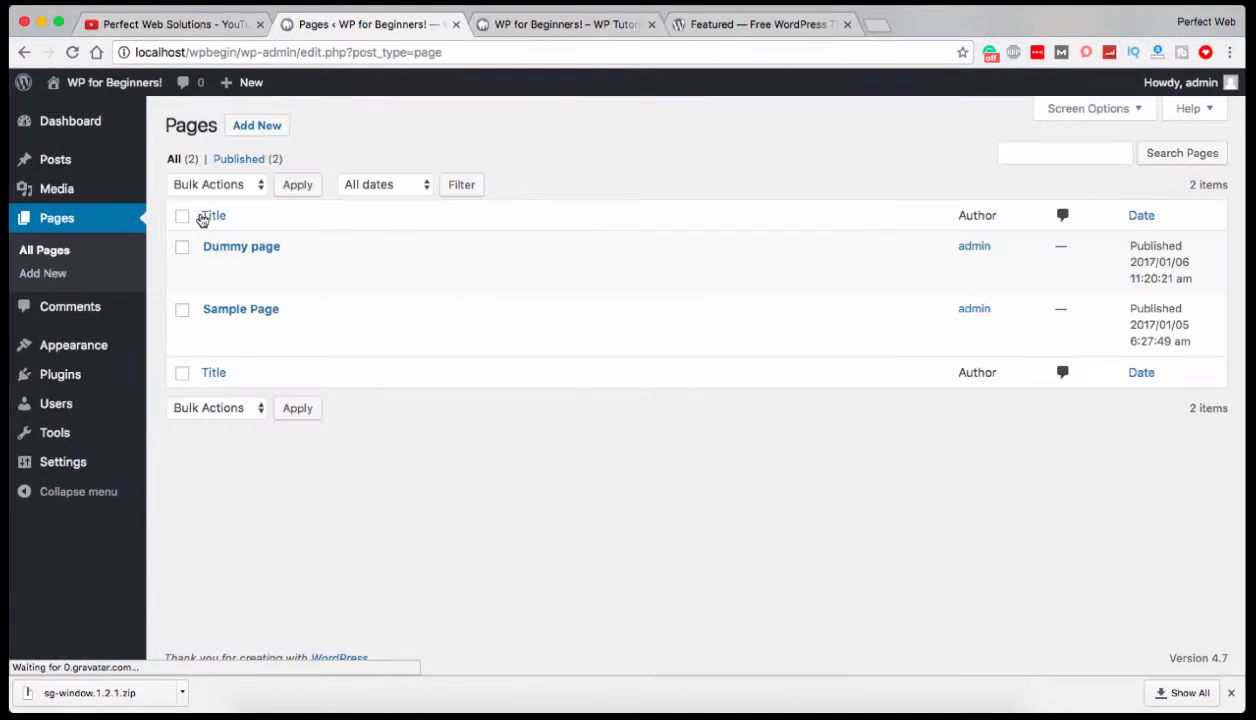
left_click(248, 131)
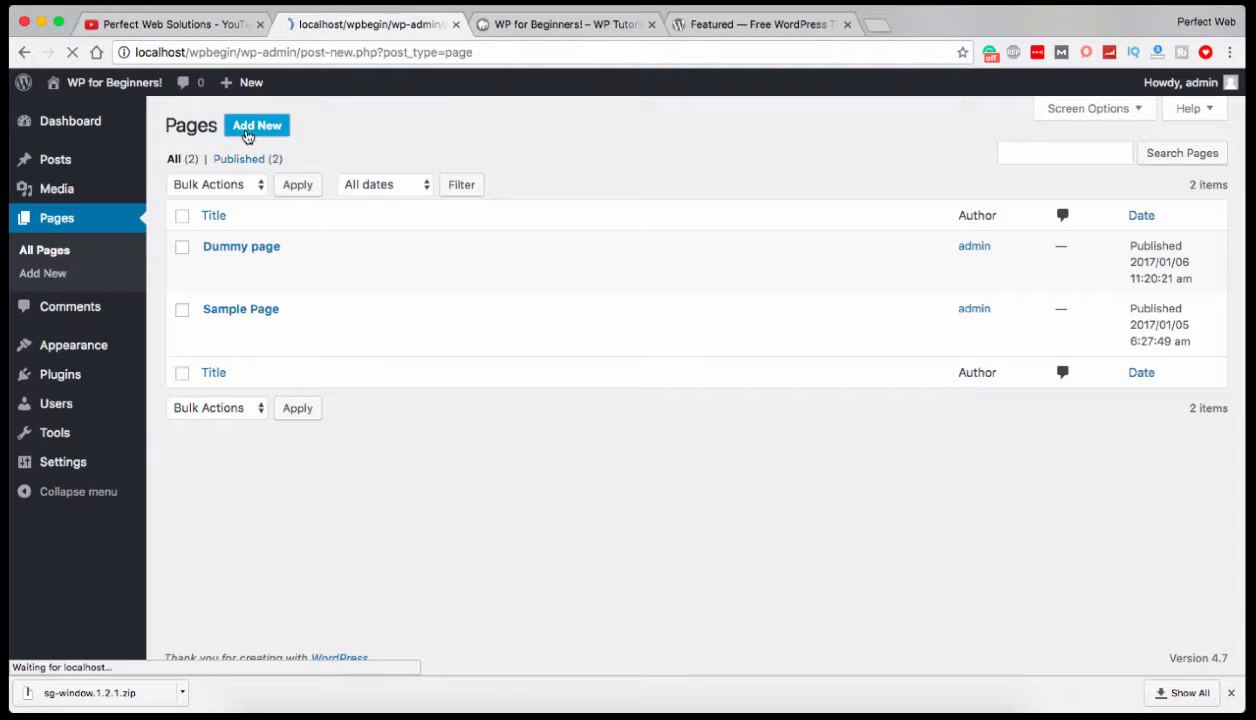
type("Contact Us")
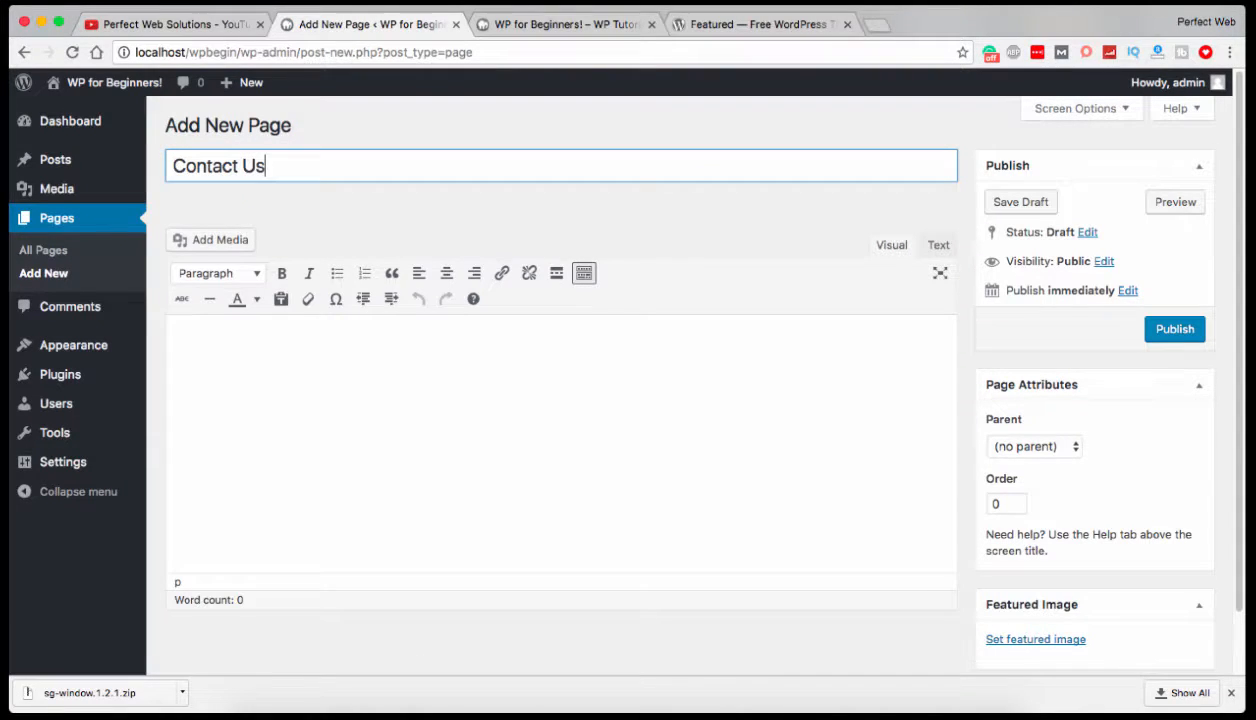
left_click(360, 464)
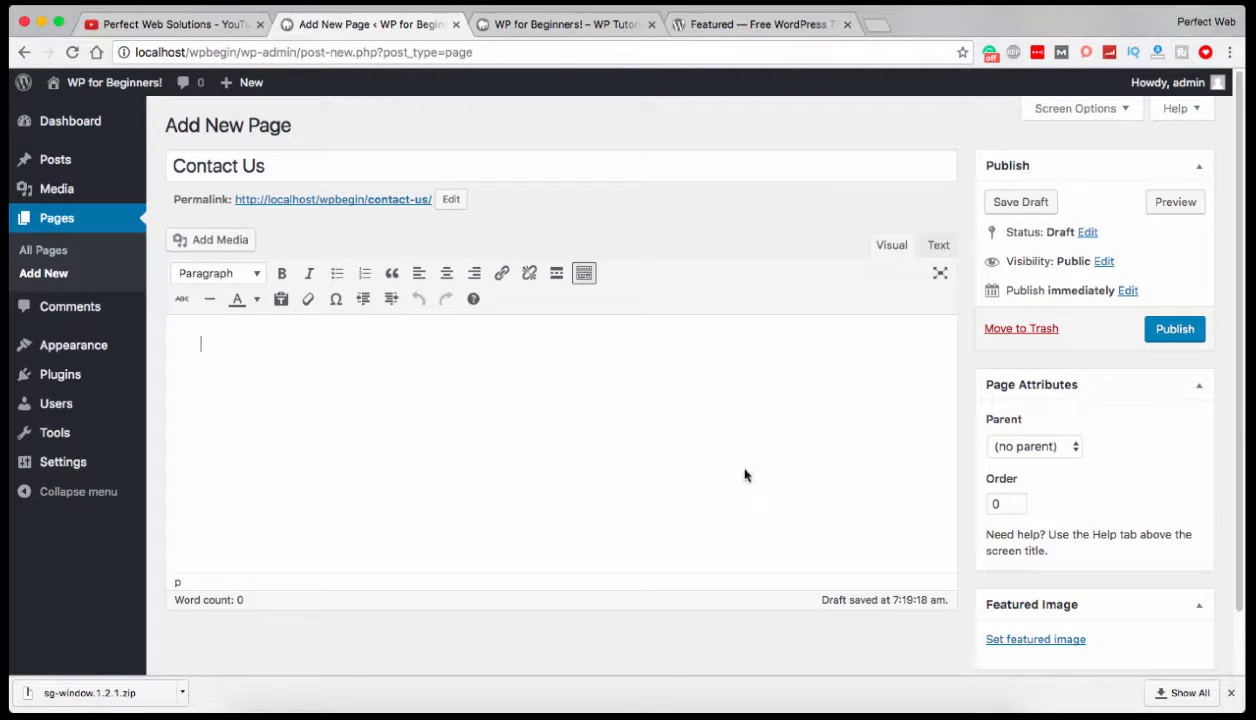
left_click(1175, 330)
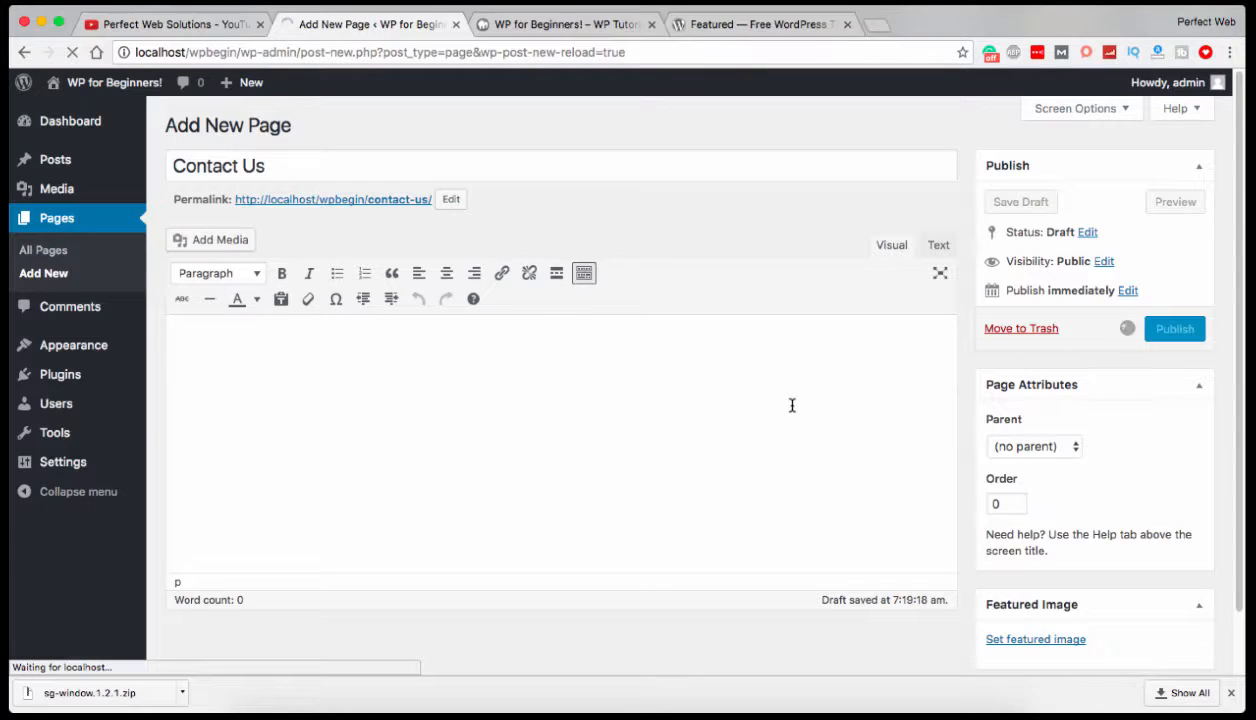
Add the Contact Us page to the end of the Main Menu and save the menu.
mouse_move(98, 345)
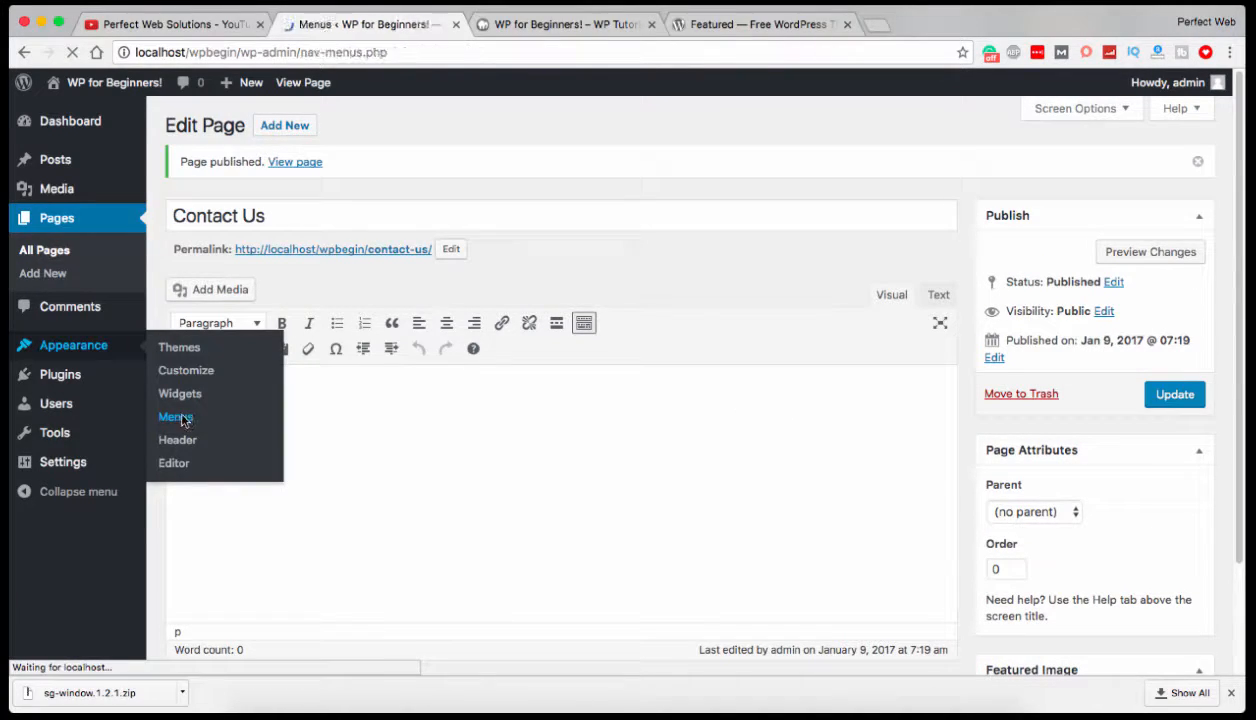
scroll(574, 496, "down", 3)
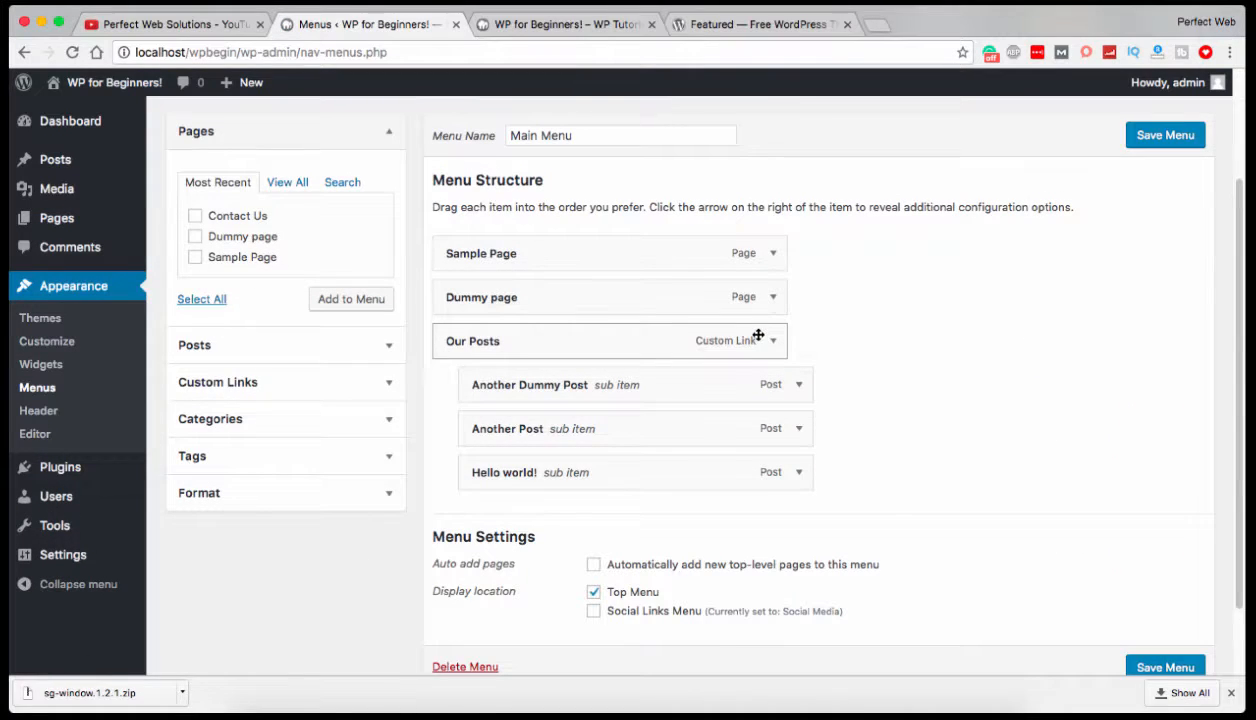
left_click(194, 216)
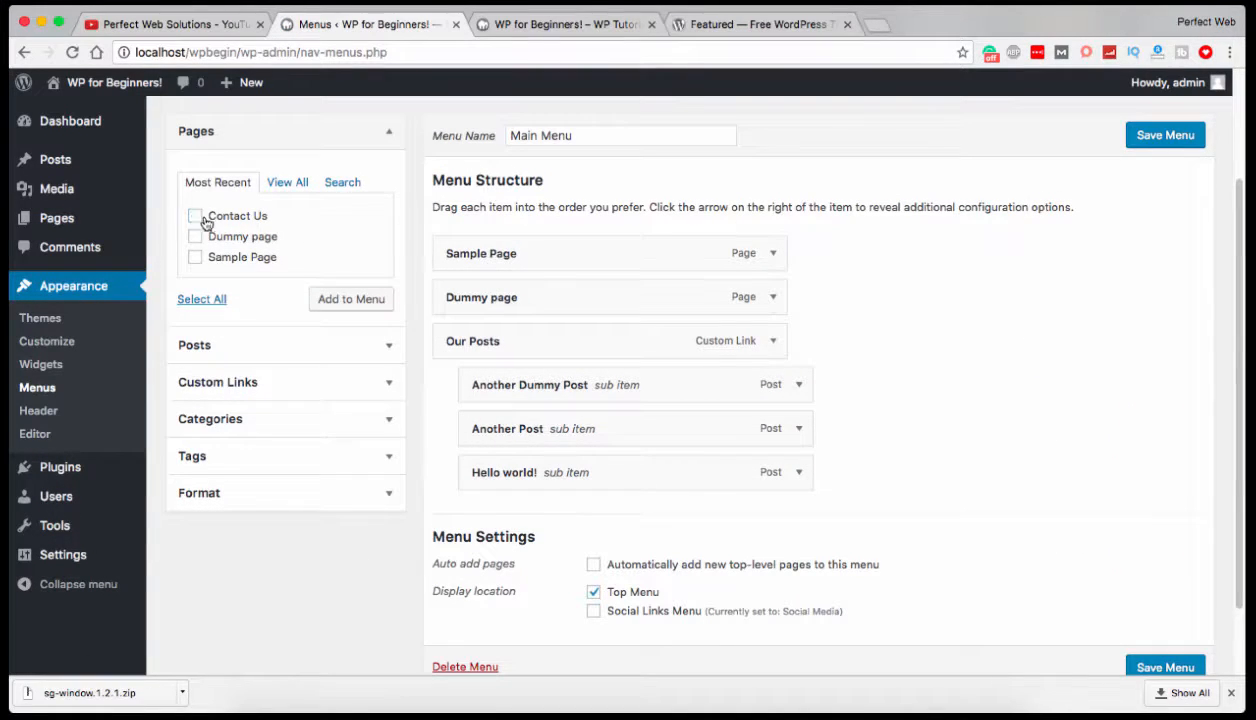
left_click(355, 300)
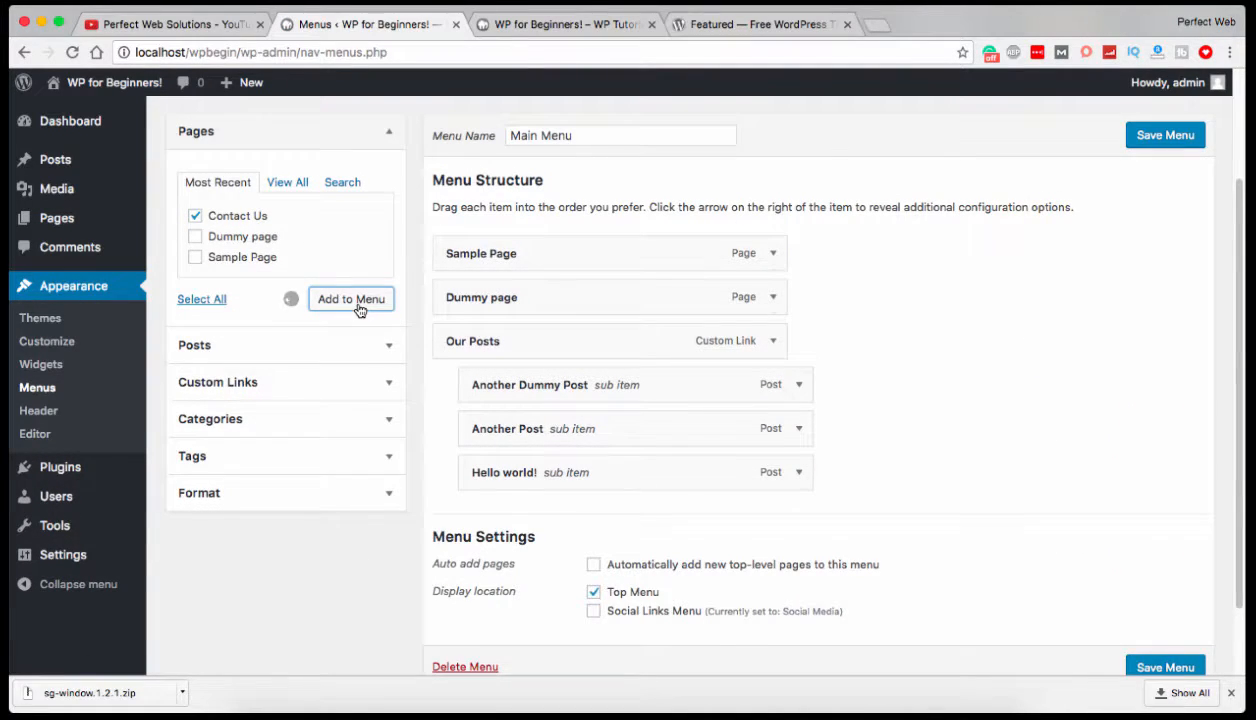
left_click(1161, 135)
Reload the site's front page and open the Contact Us page from its navigation.
left_click(588, 26)
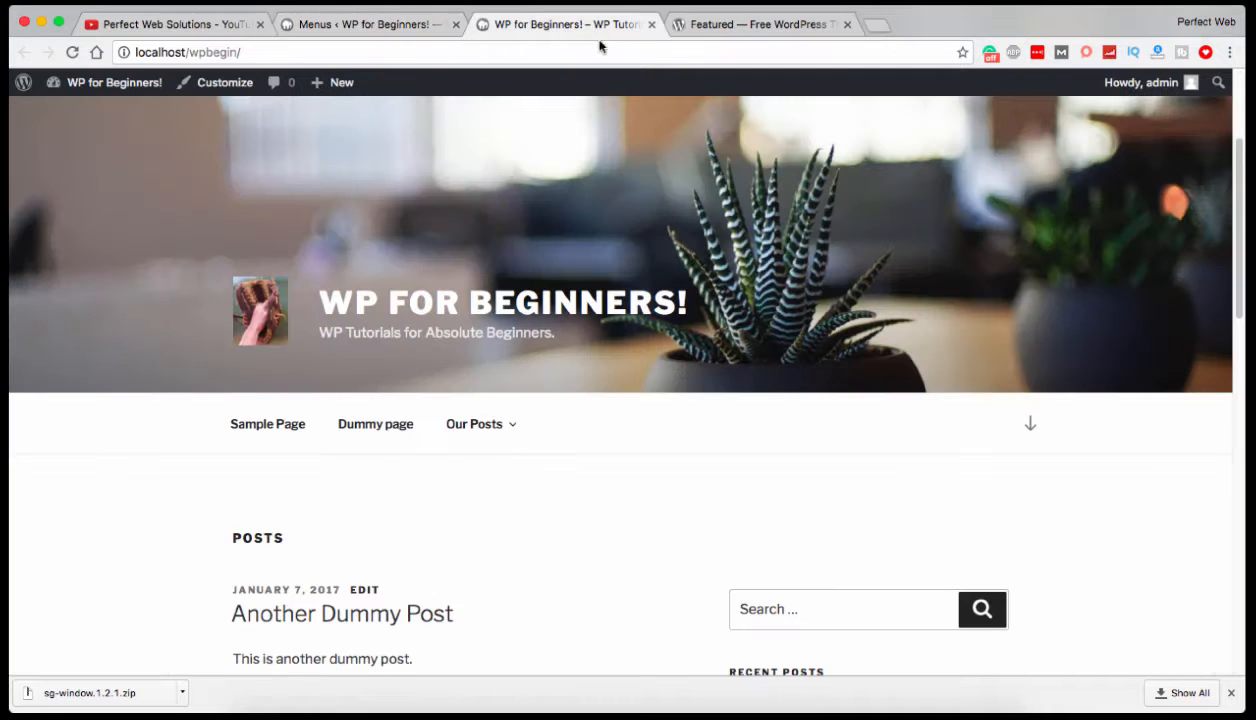
left_click(73, 52)
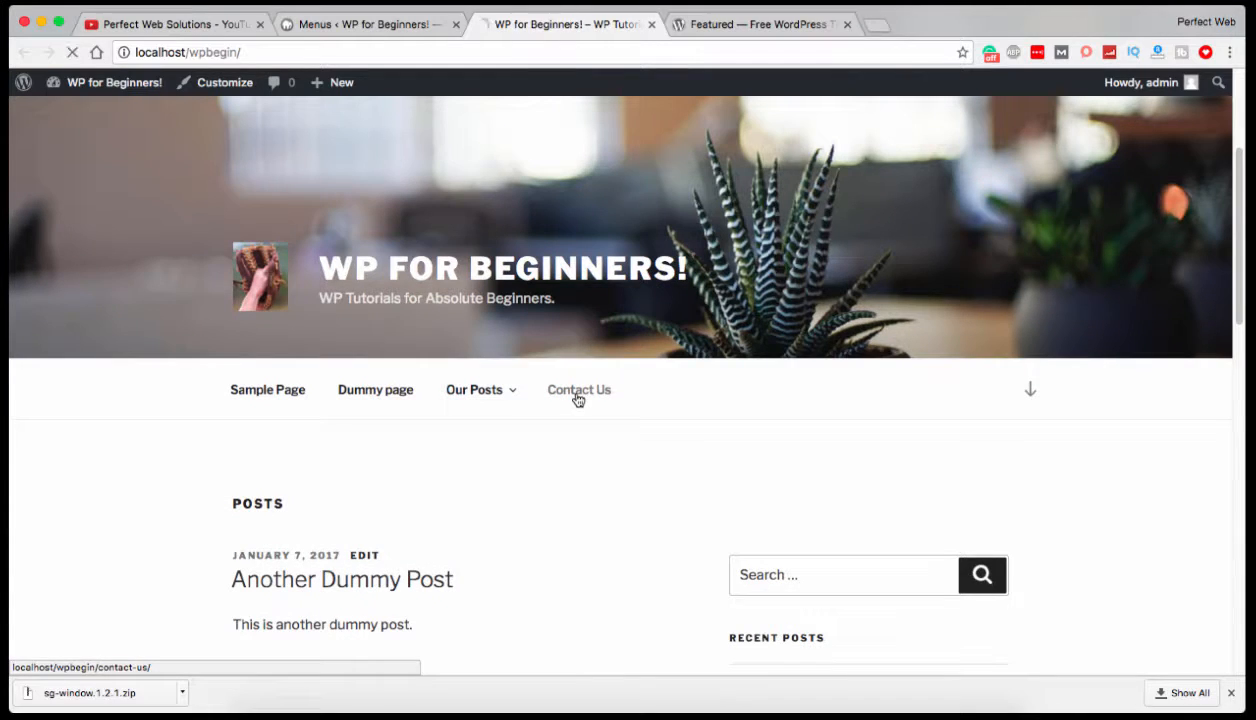
left_click(577, 399)
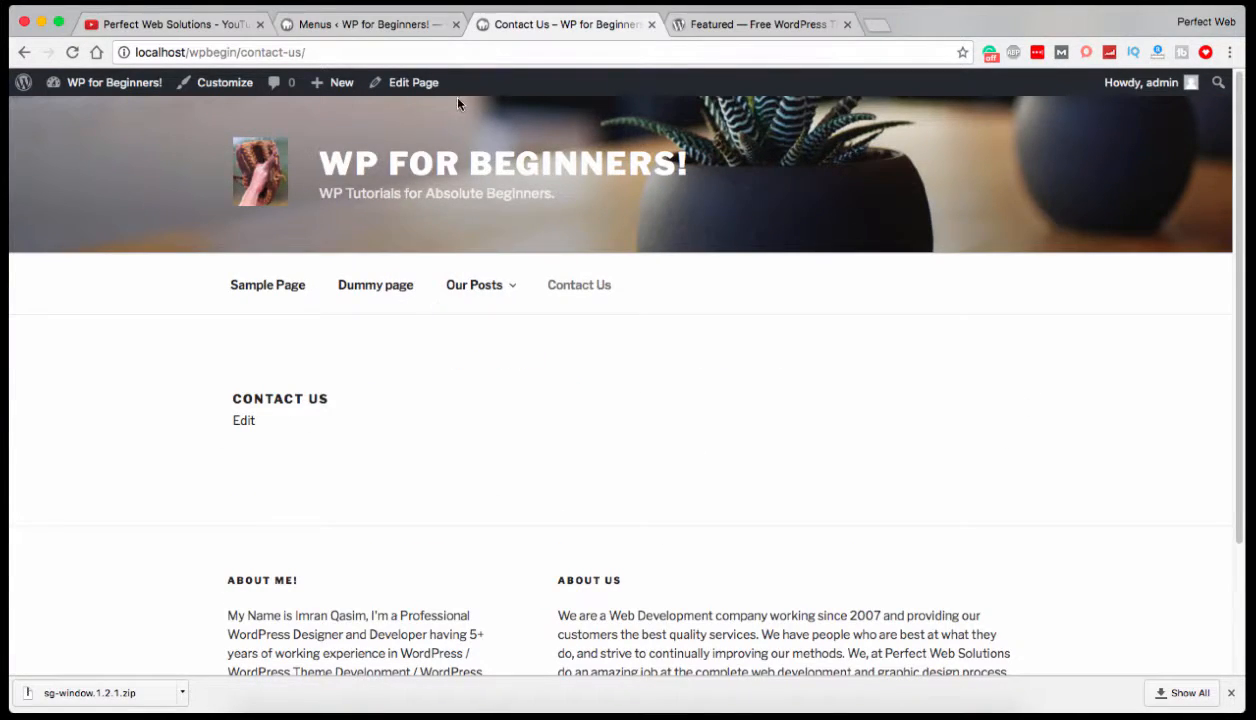
Return to the admin, open the page for adding new plugins, and search for "forms".
left_click(354, 24)
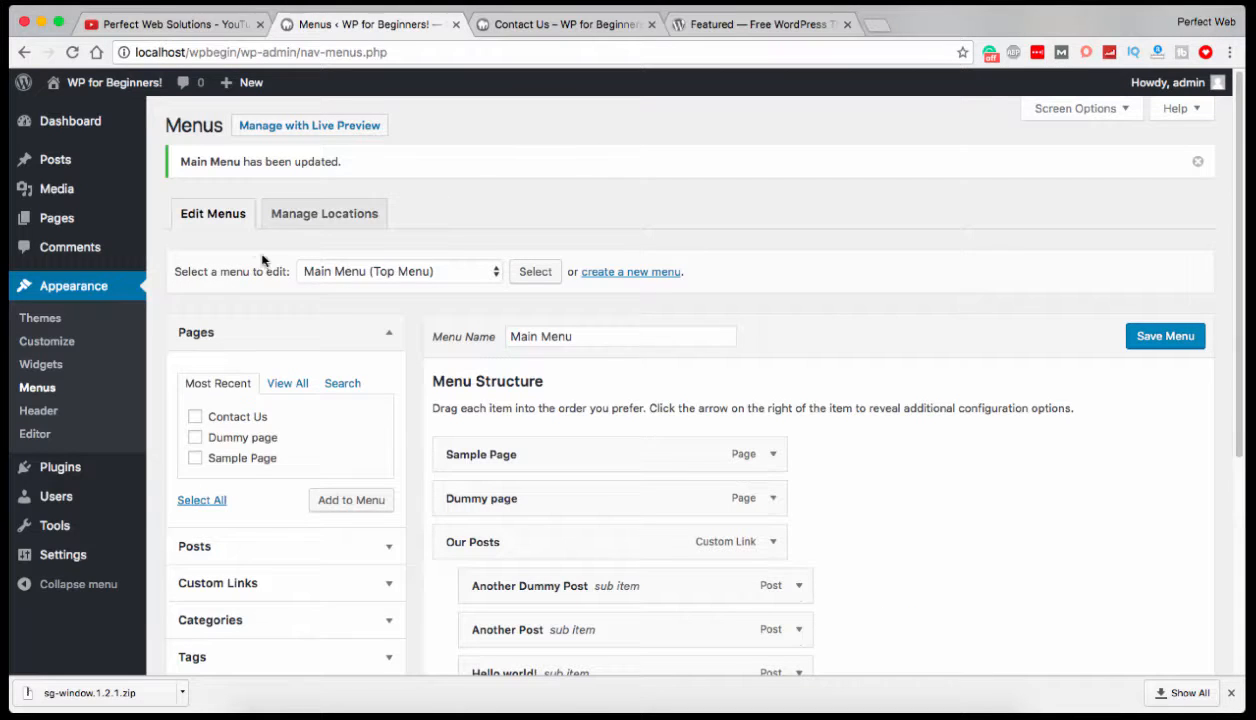
mouse_move(88, 467)
left_click(169, 494)
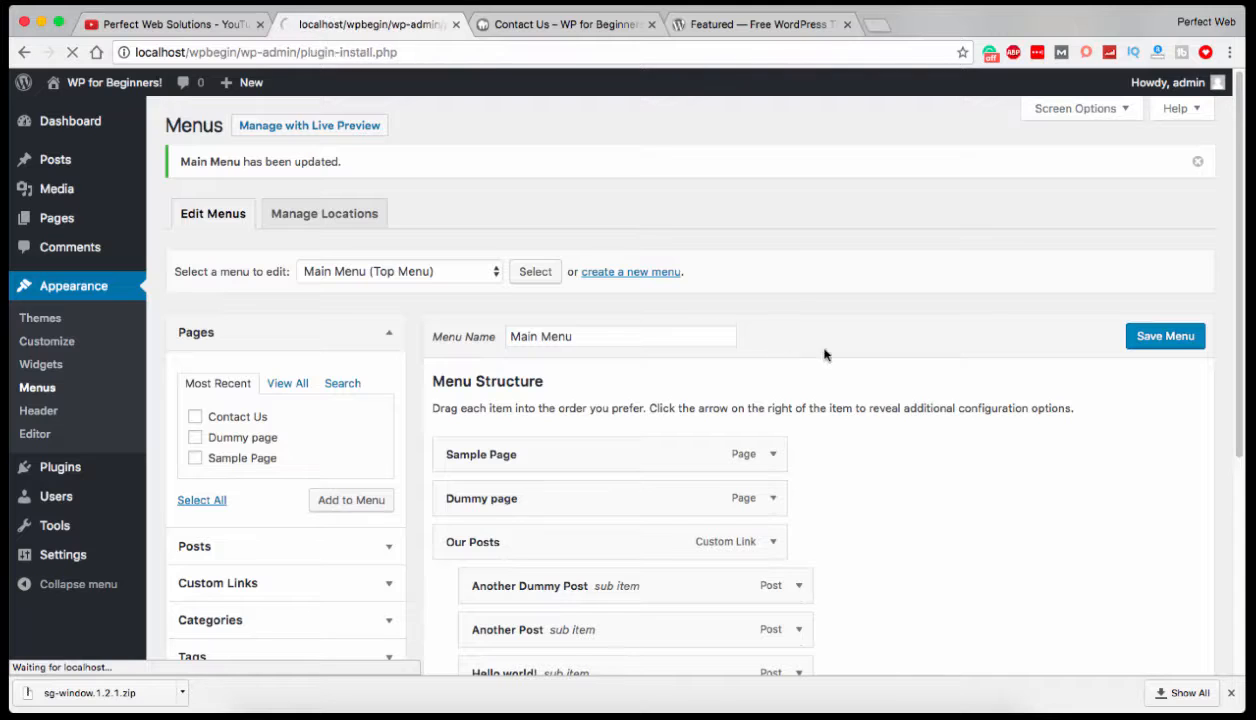
left_click(1045, 170)
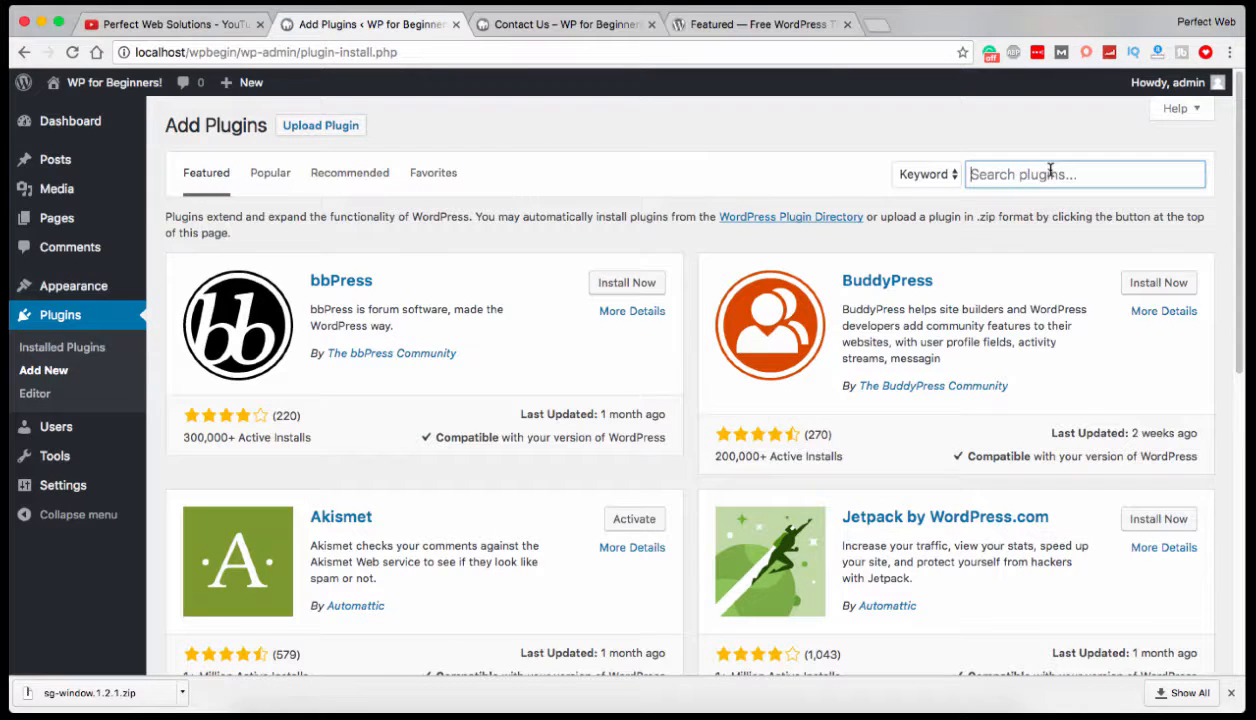
type("forms")
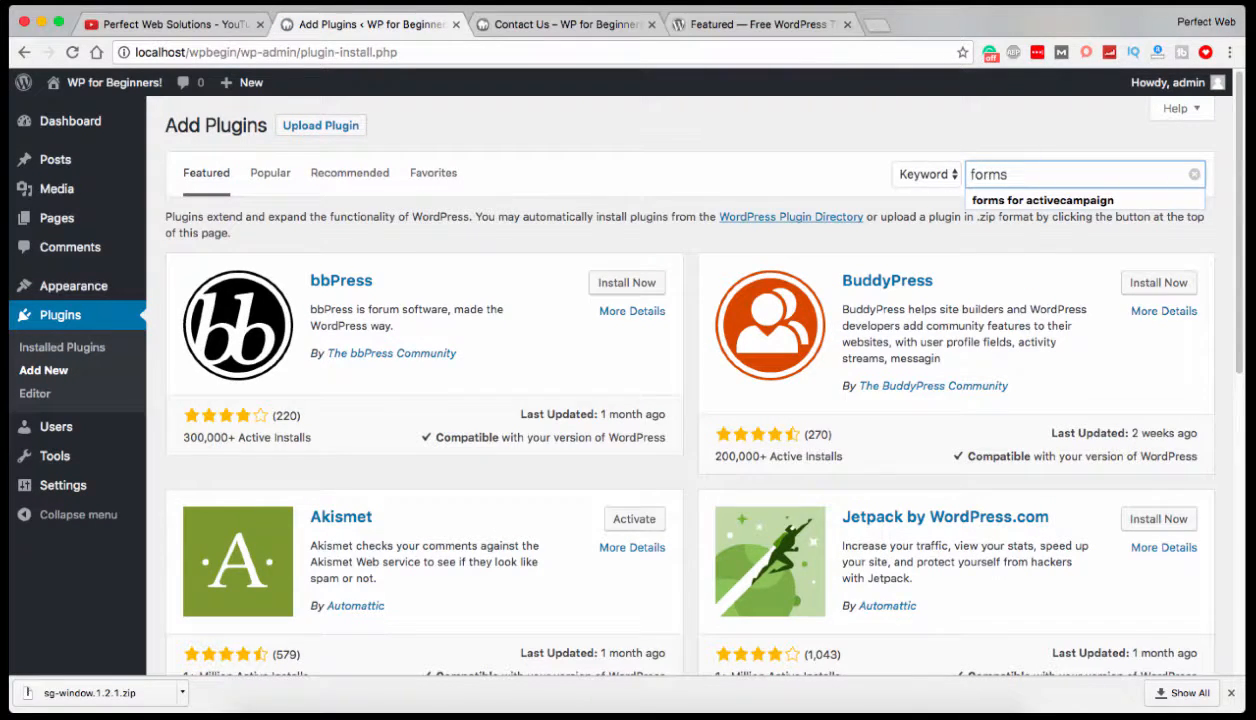
key("Return")
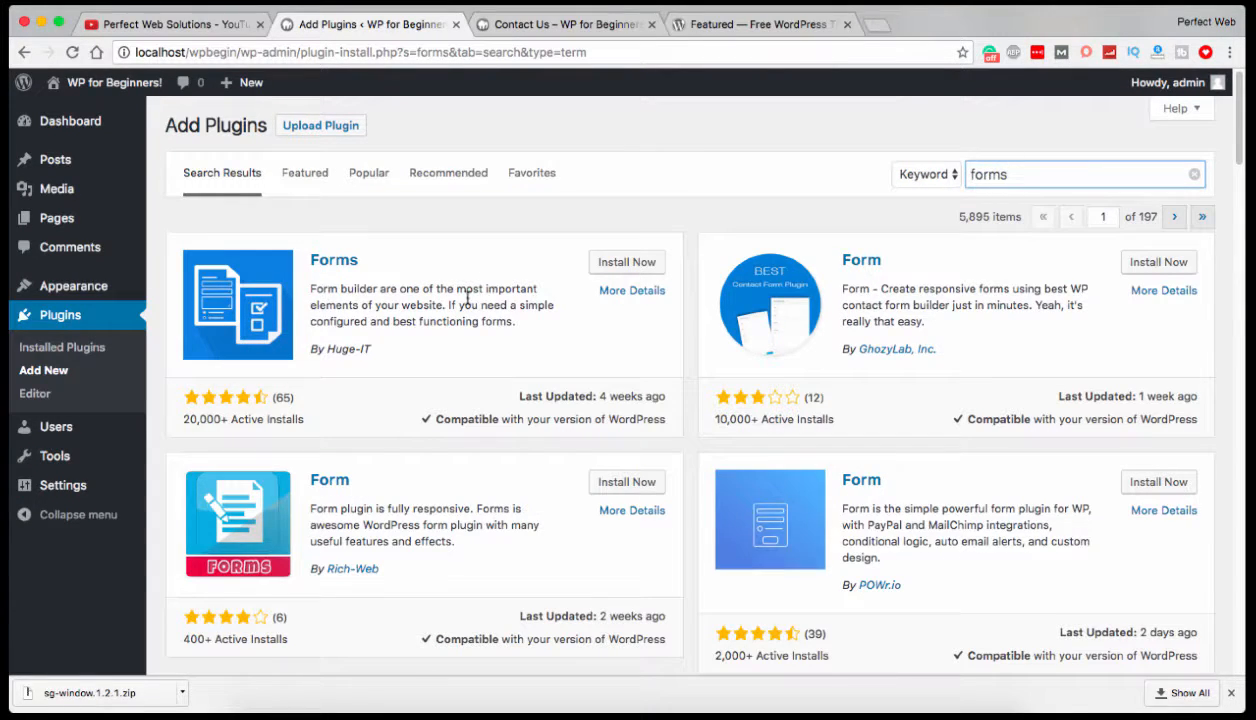
Search the plugins for "contact form7" and look through the results for the Contact Form 7 plugin.
left_click_drag(1045, 176, 953, 174)
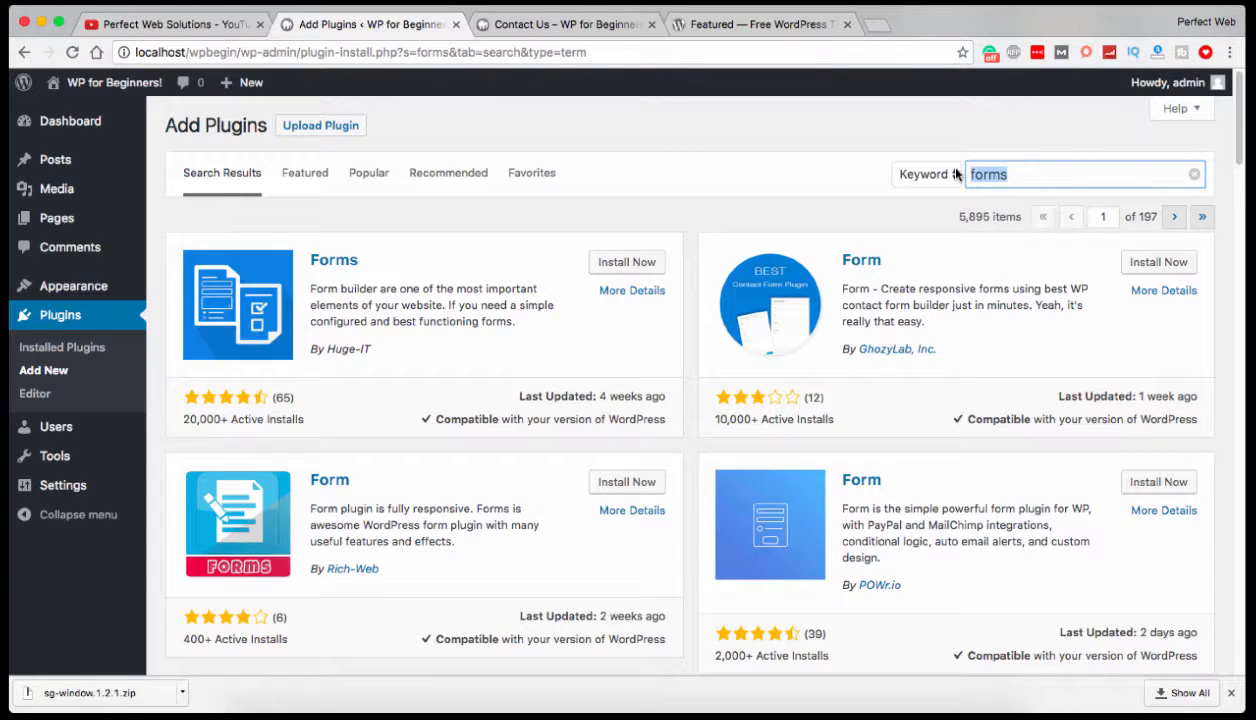
type("co")
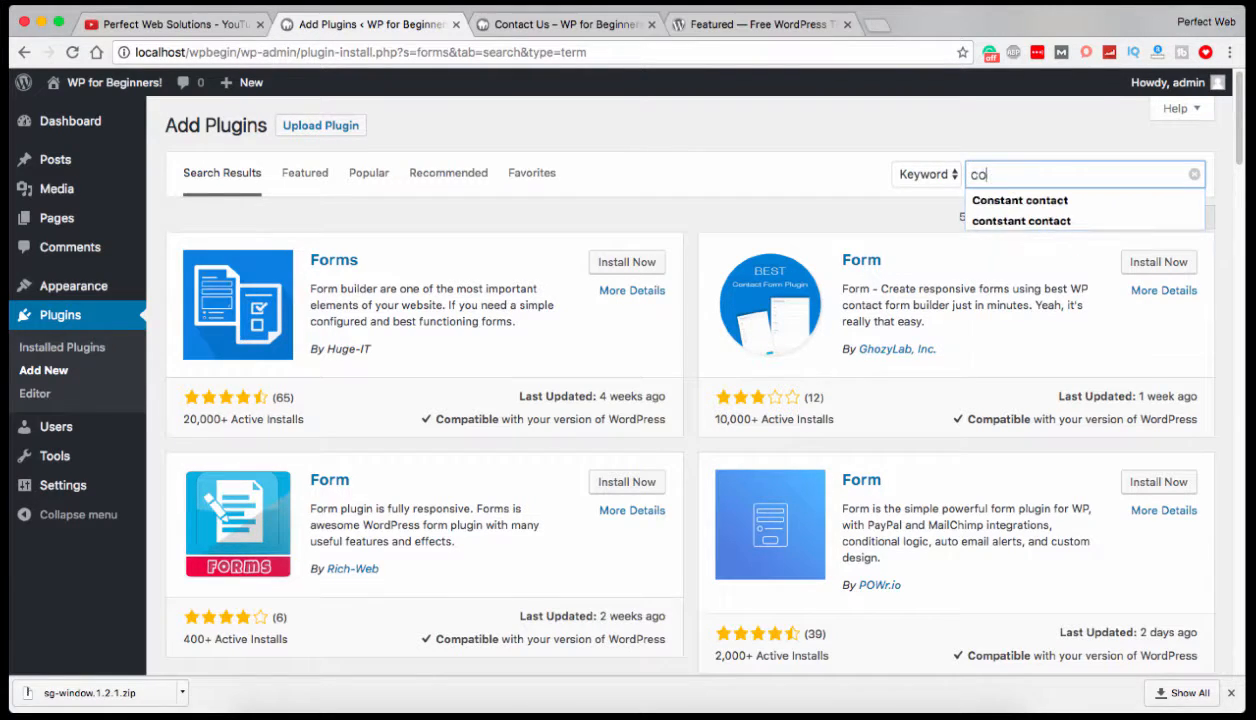
type("ntact form")
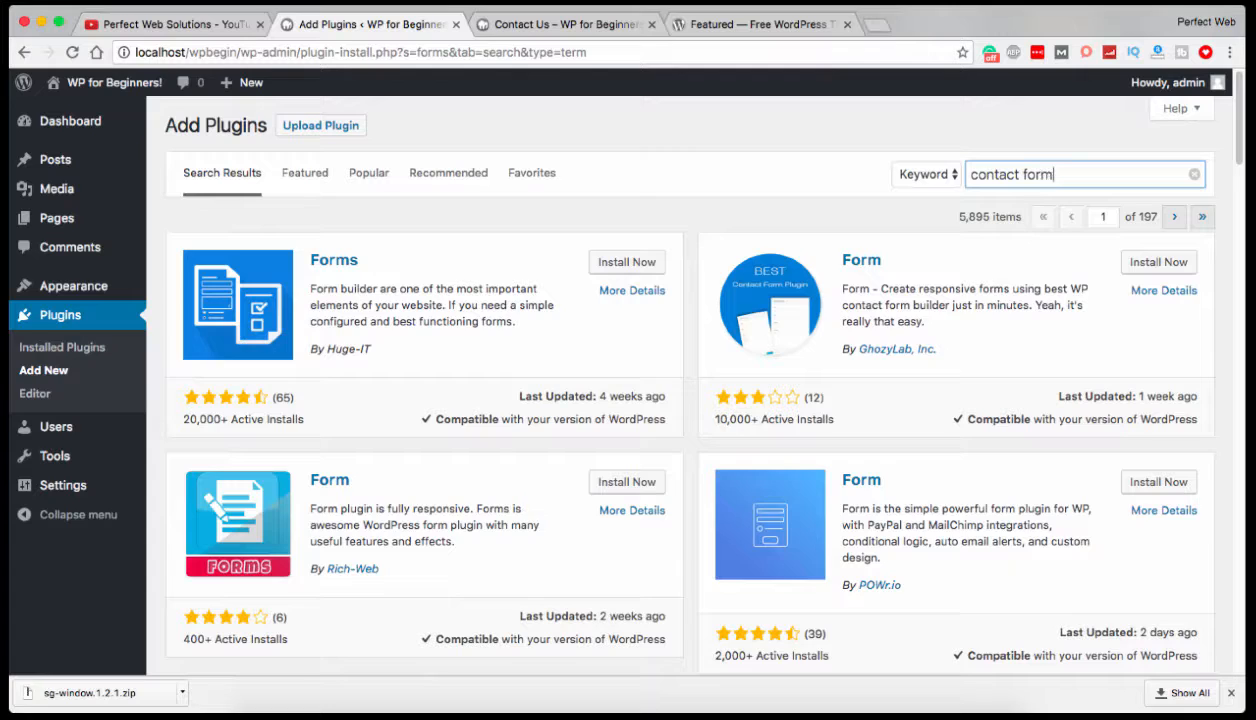
type("7")
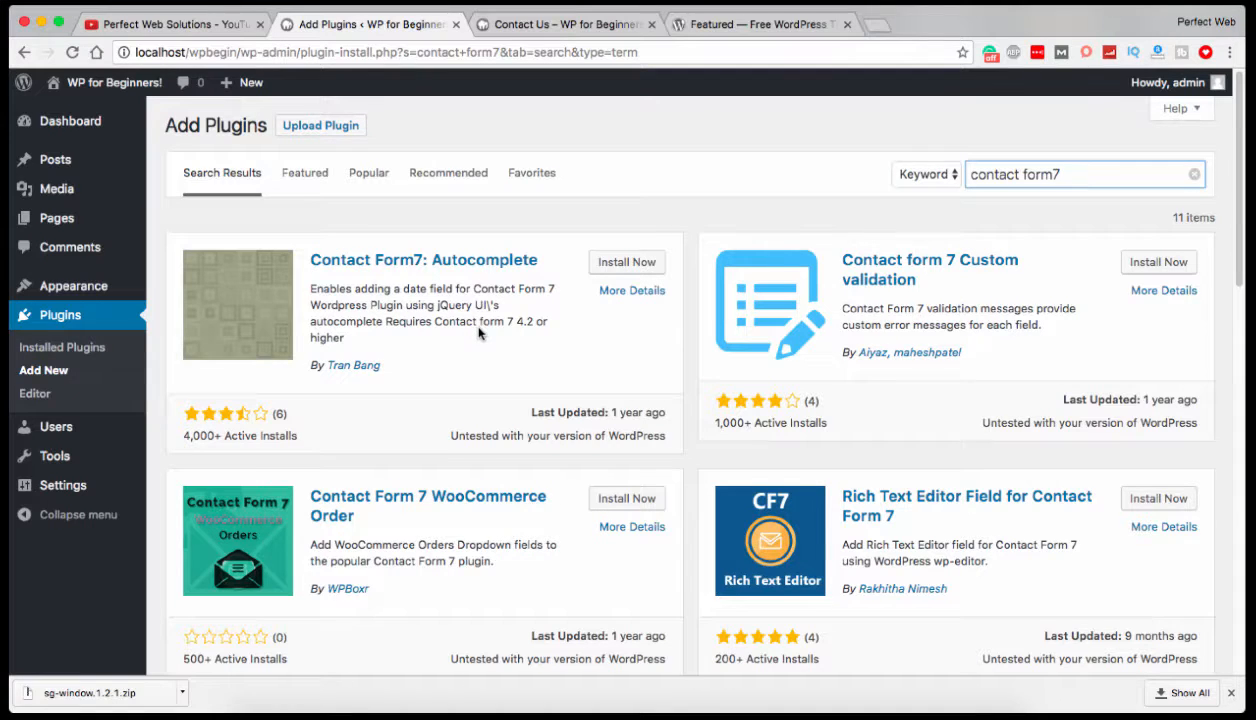
scroll(478, 334, "down", 1)
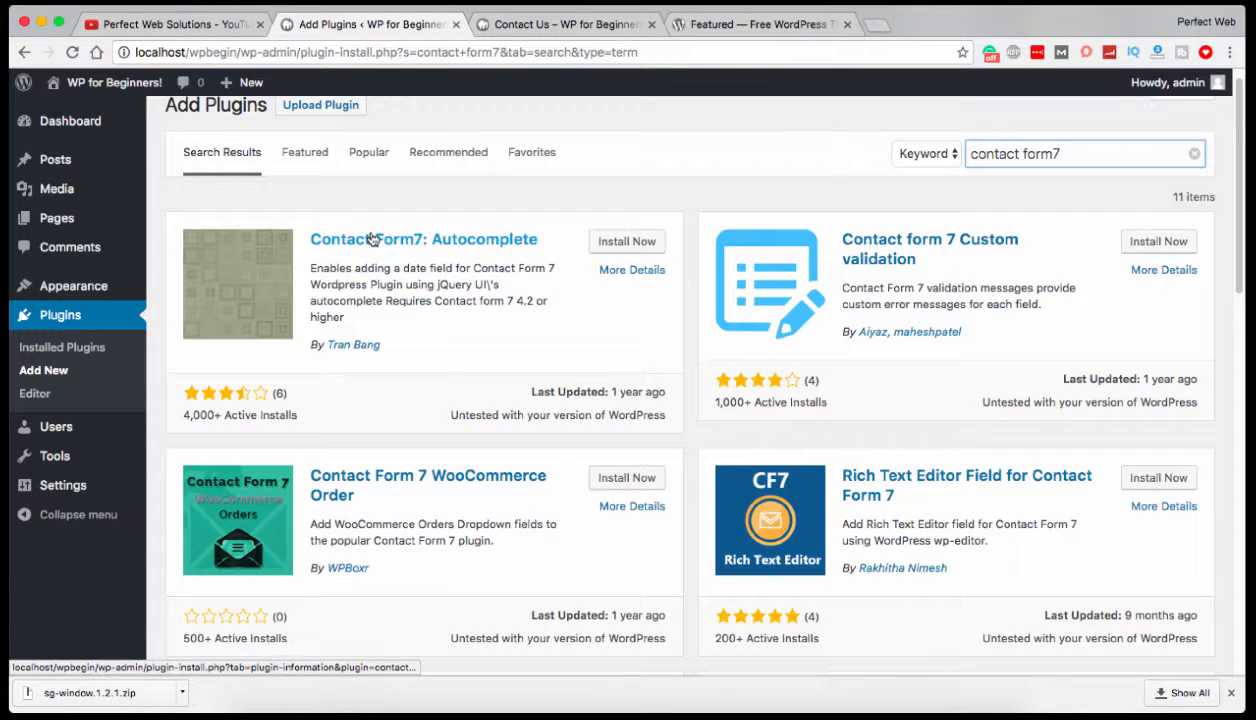
scroll(449, 265, "down", 5)
scroll(449, 265, "down", 5)
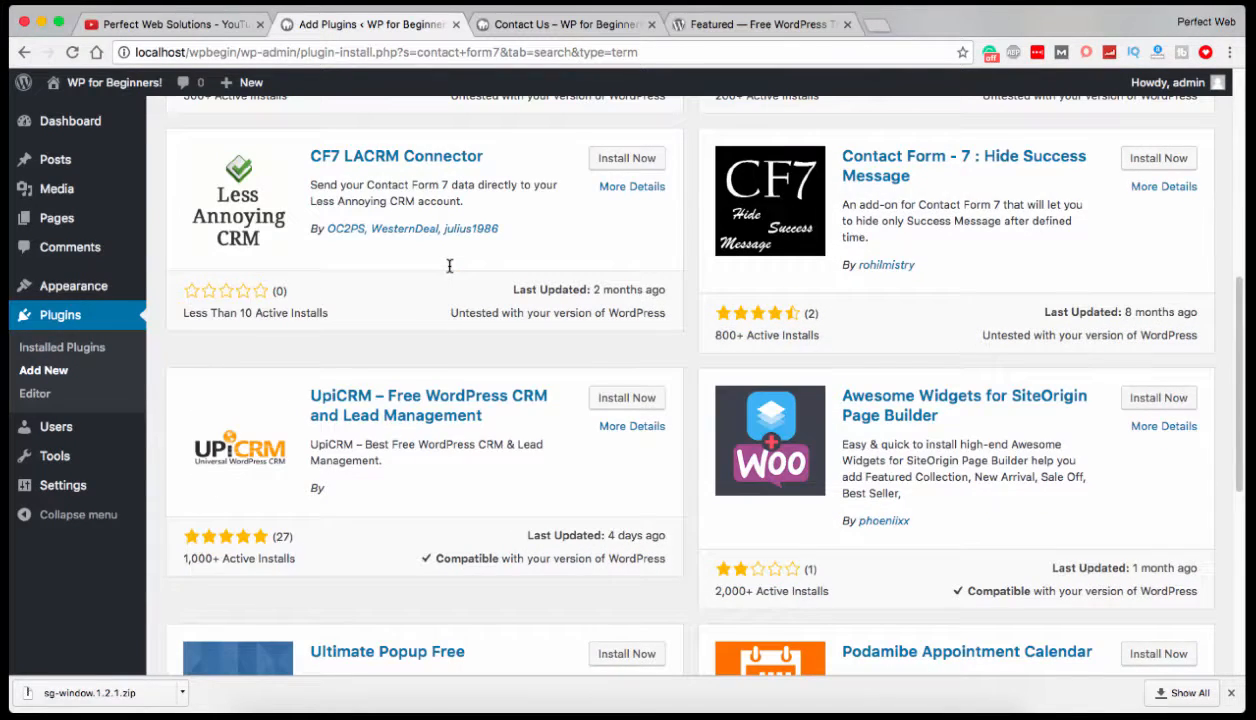
scroll(449, 265, "down", 4)
scroll(449, 265, "down", 2)
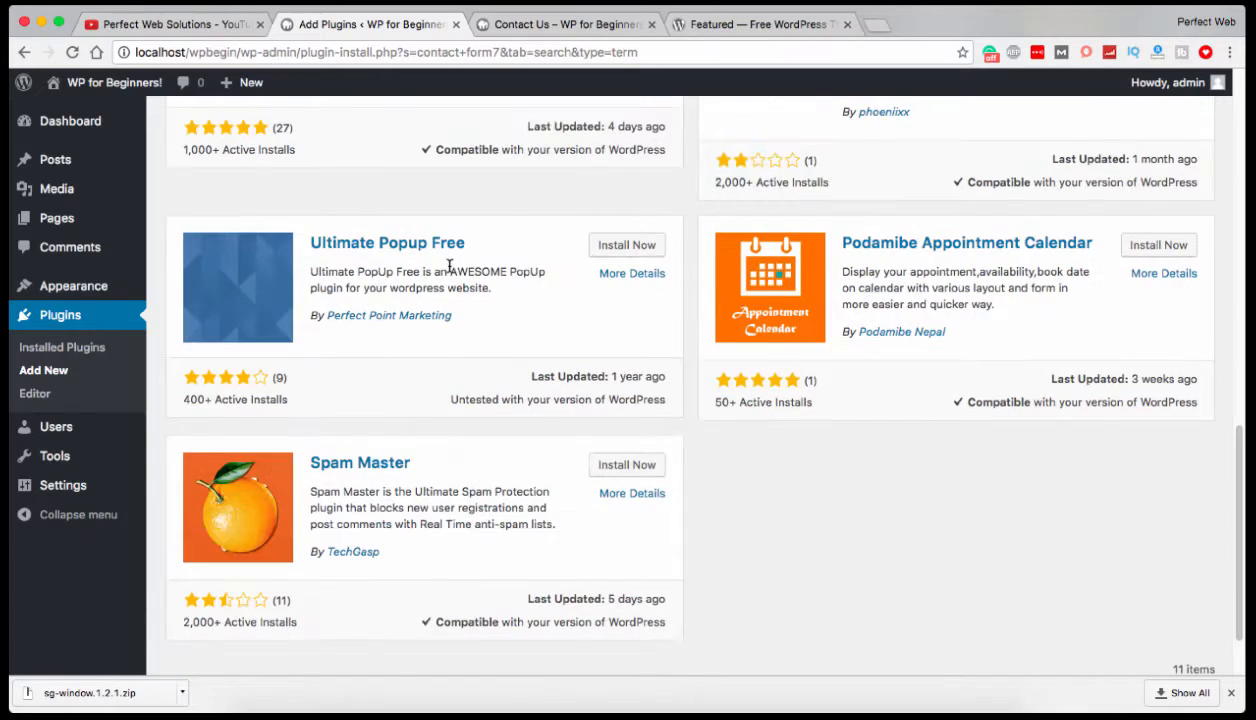
scroll(449, 265, "up", 15)
scroll(1000, 150, "up", 2)
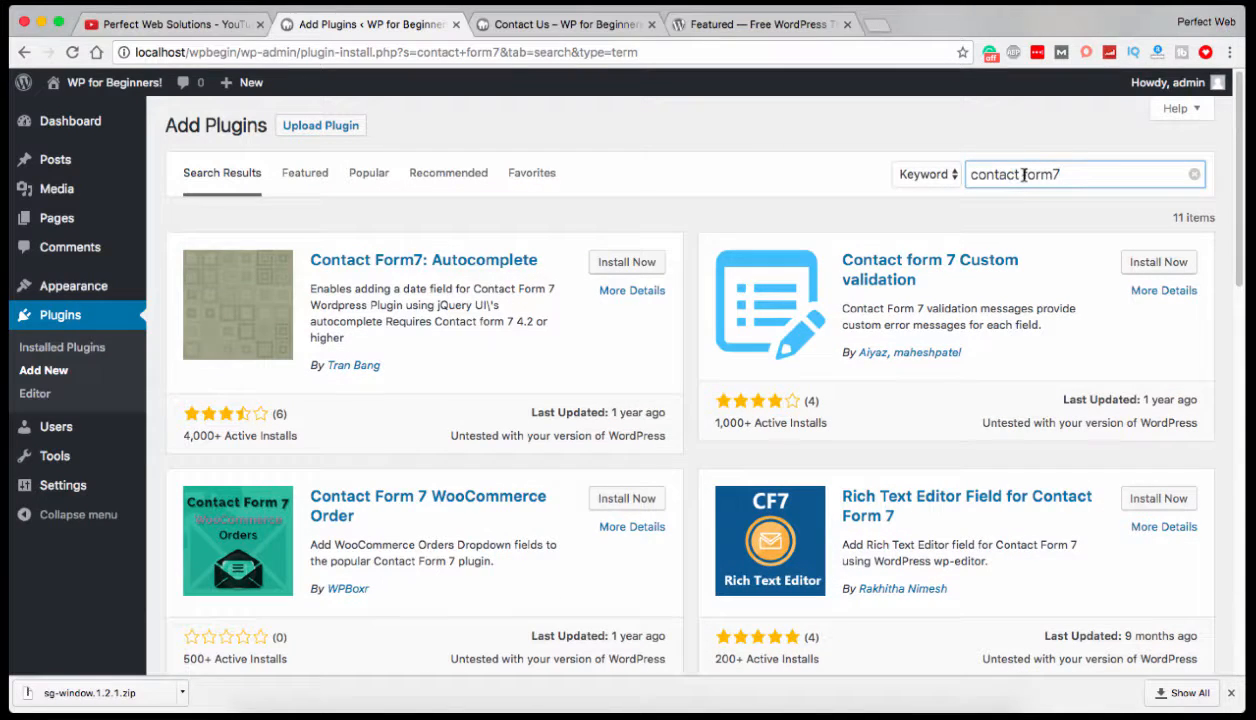
Change the plugin search to "contactform7" and examine the name and description of the Contact Form 7 entry.
left_click_drag(1012, 175, 1083, 172)
key("BackSpace")
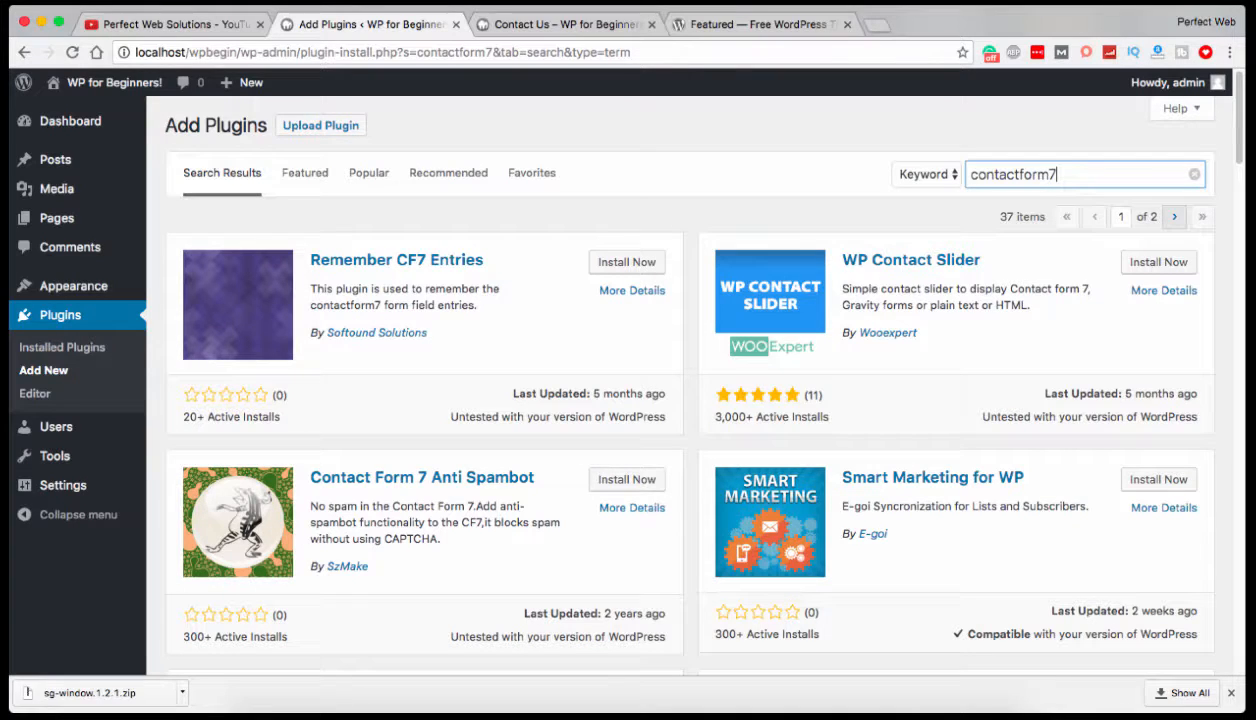
scroll(1050, 230, "down", 5)
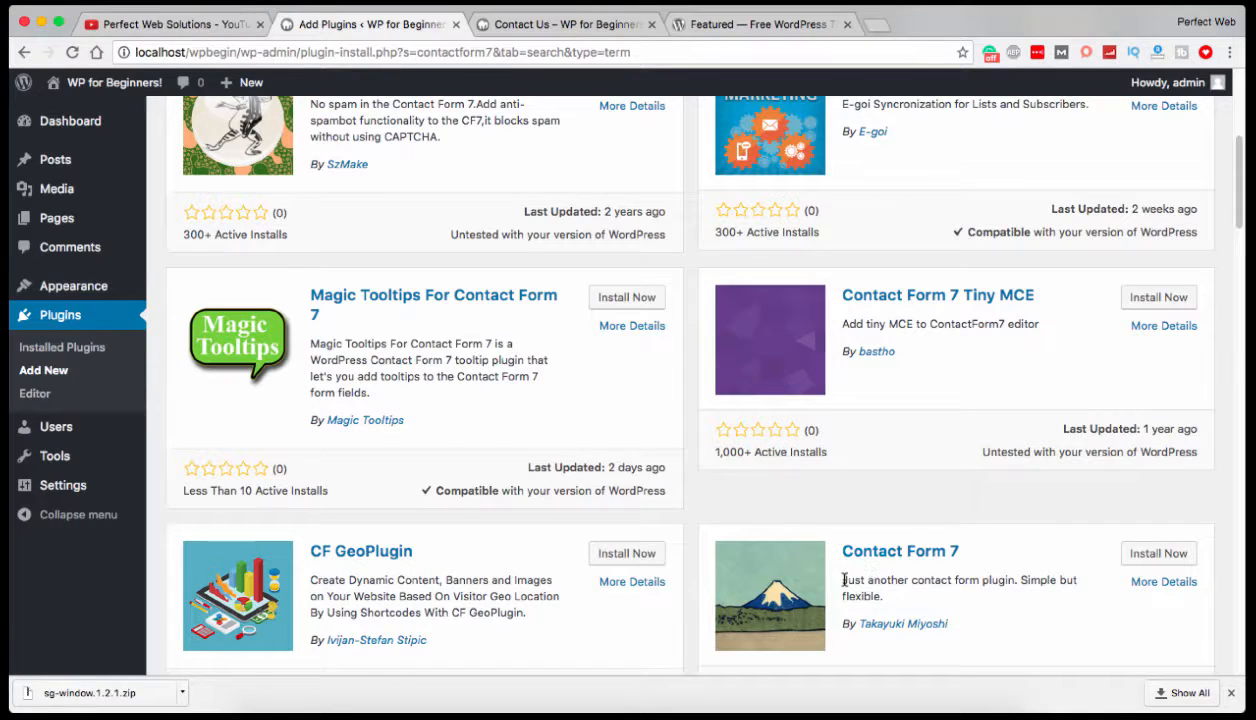
left_click_drag(840, 579, 945, 592)
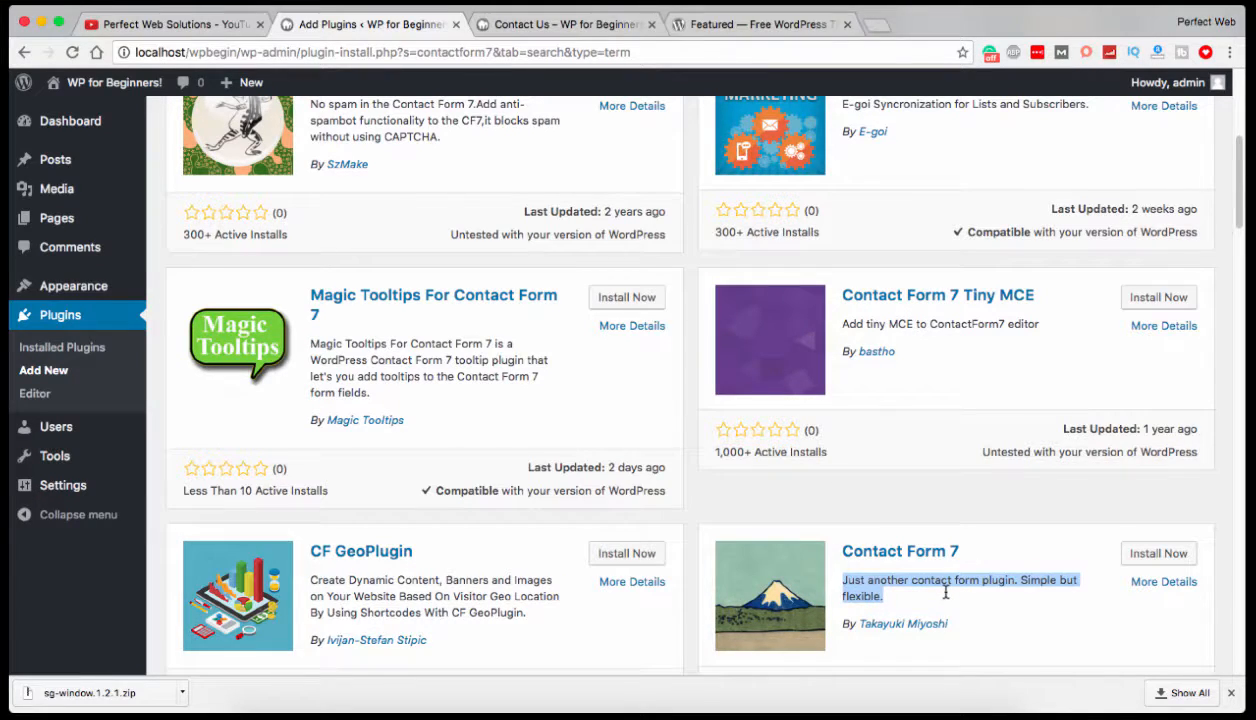
left_click_drag(962, 551, 842, 551)
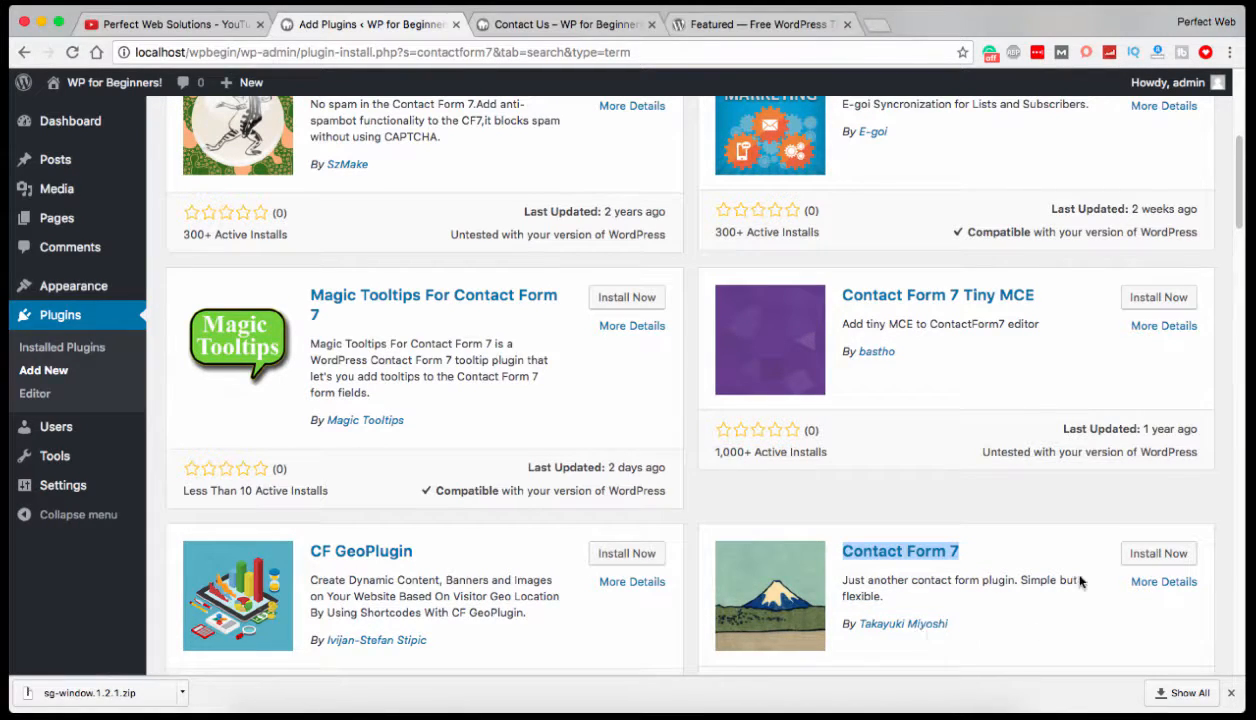
Install the Contact Form 7 plugin from the search results and activate it.
left_click(1142, 554)
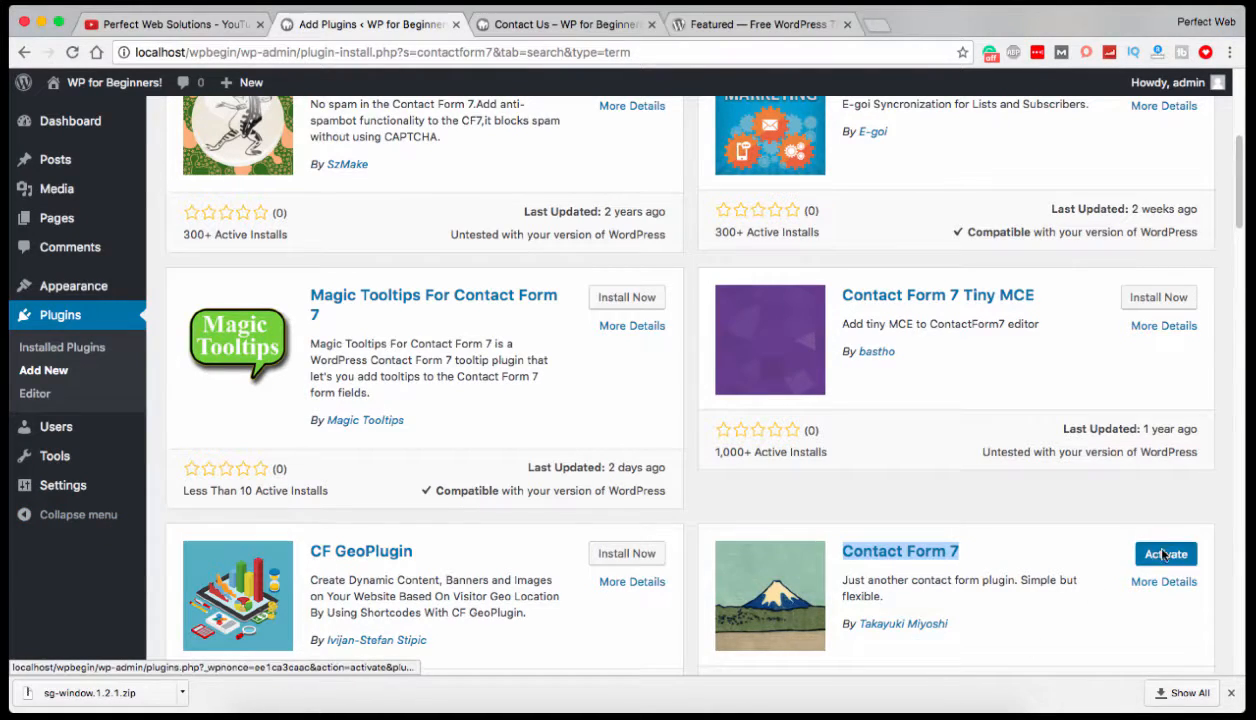
left_click(1164, 556)
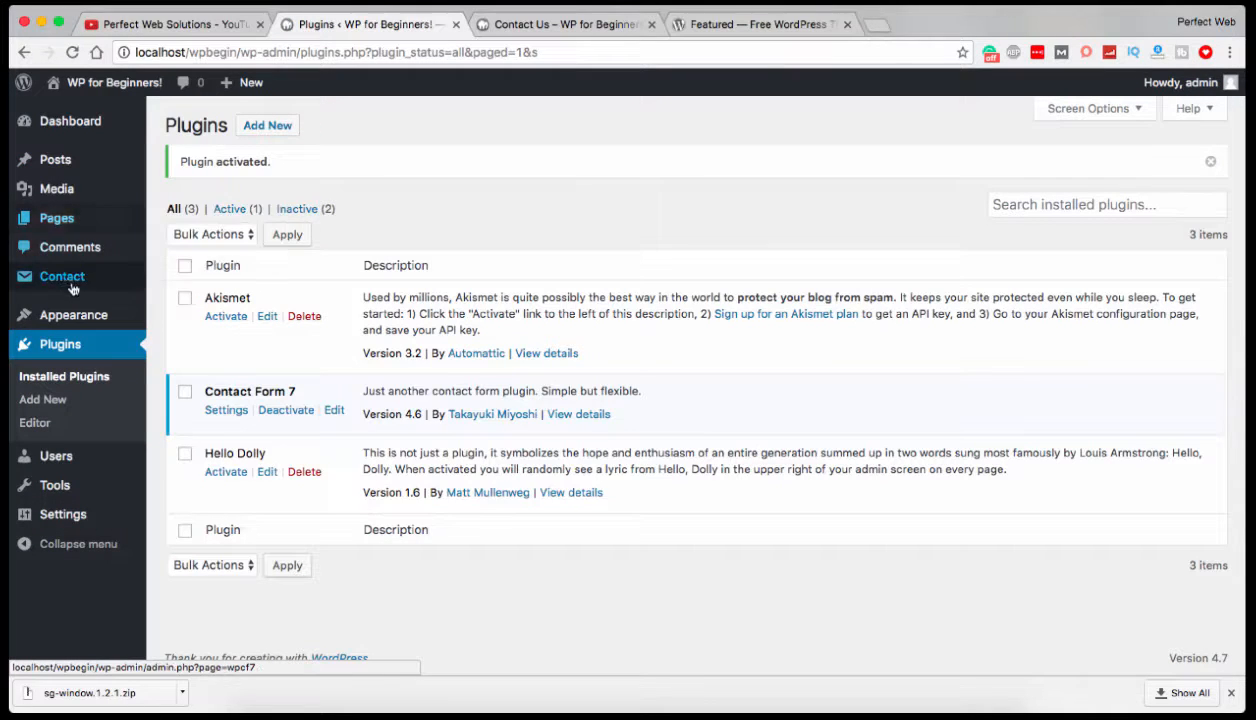
mouse_move(63, 280)
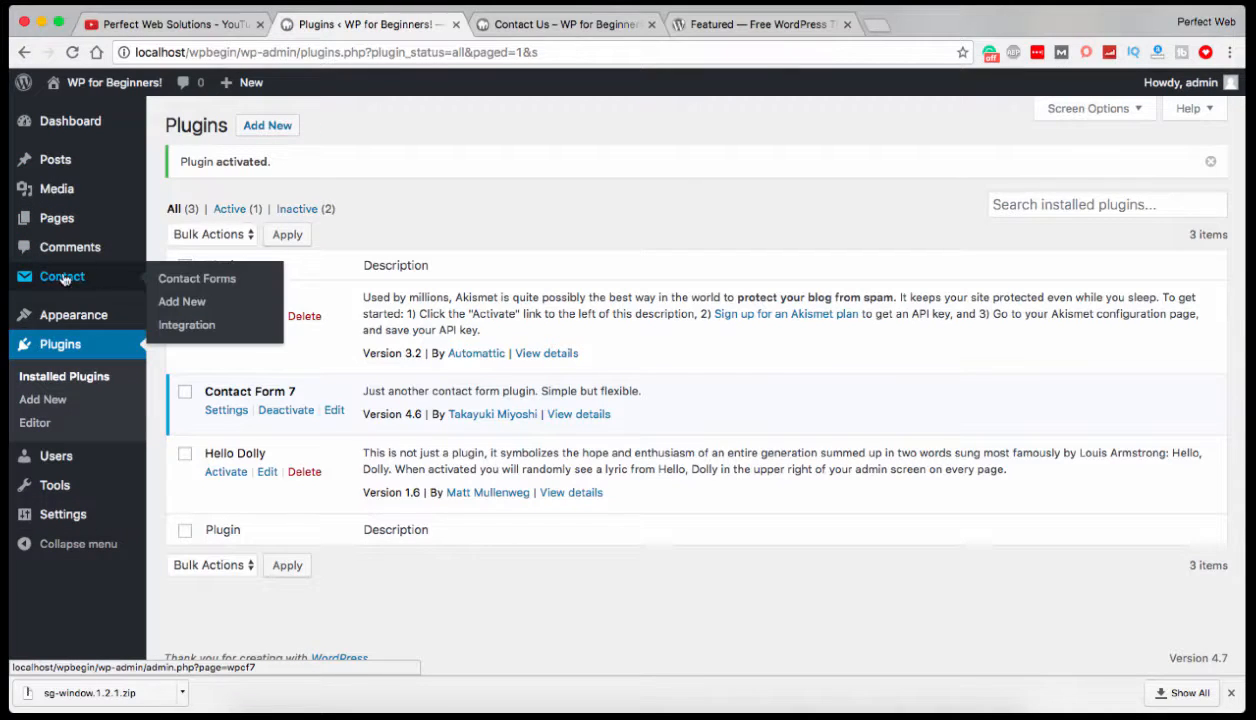
Open the list of contact forms and copy the shortcode of Contact form 1.
left_click(165, 281)
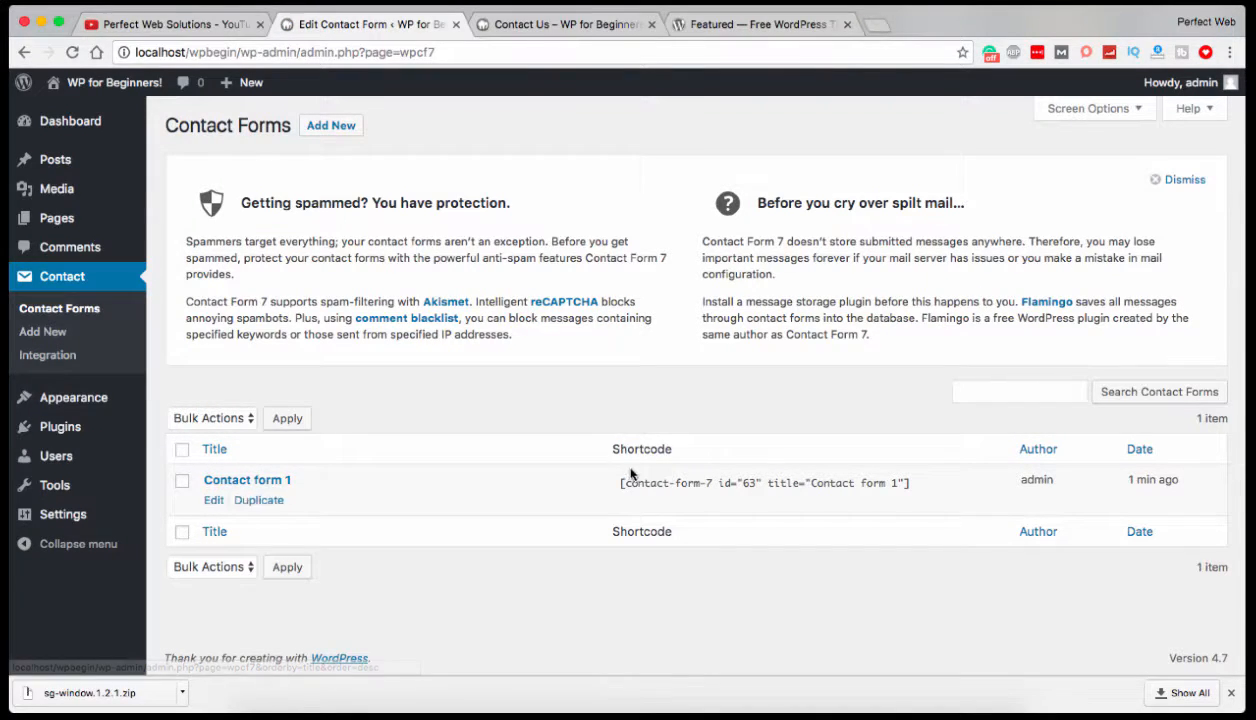
left_click_drag(622, 484, 690, 485)
left_click(579, 483)
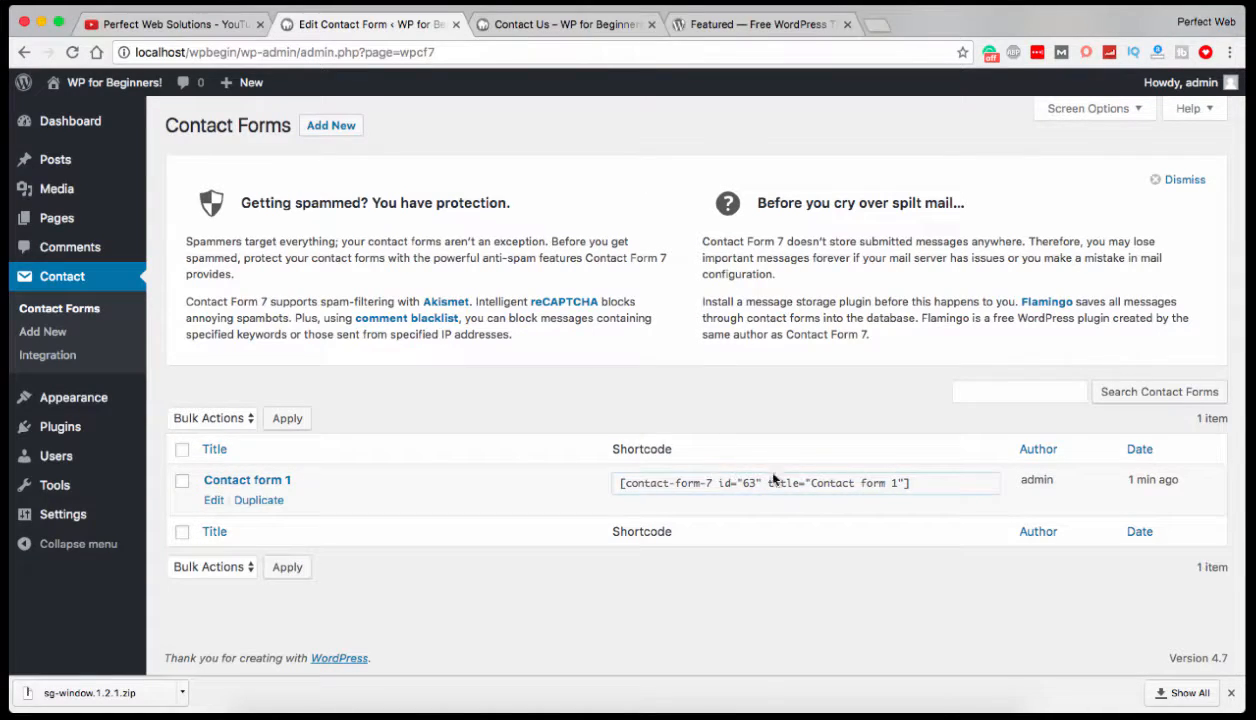
left_click_drag(912, 482, 606, 482)
right_click(690, 478)
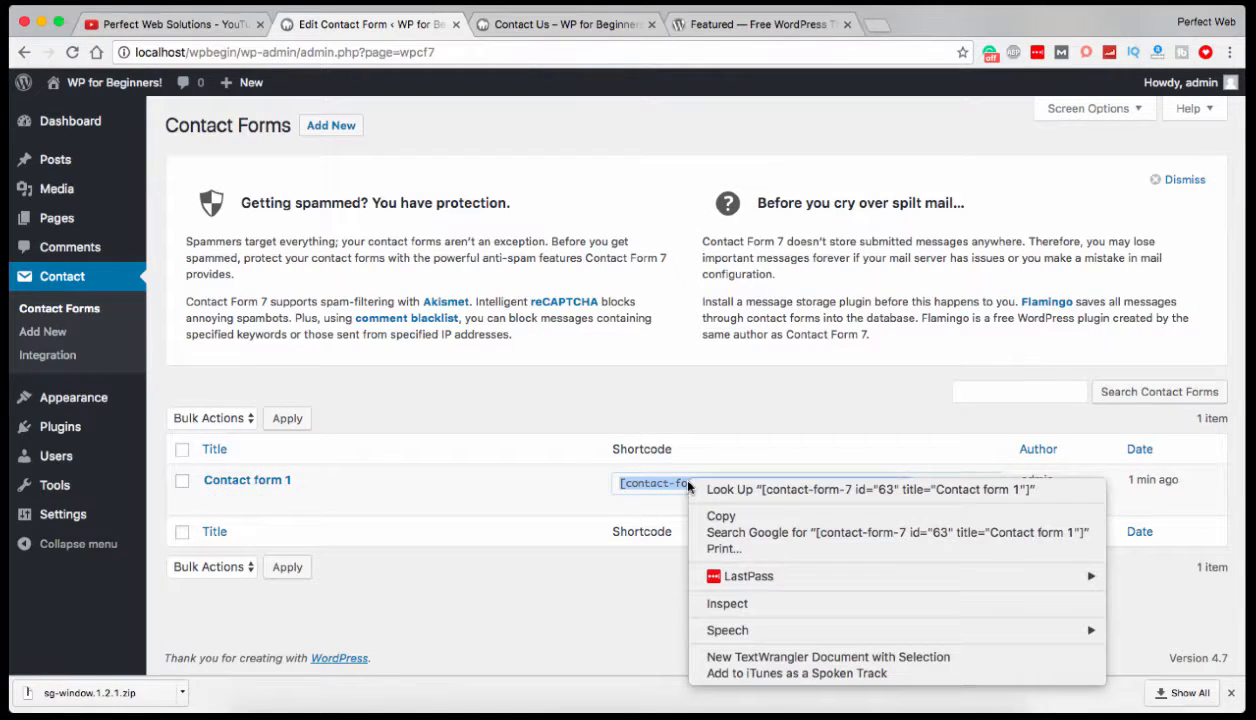
left_click(731, 516)
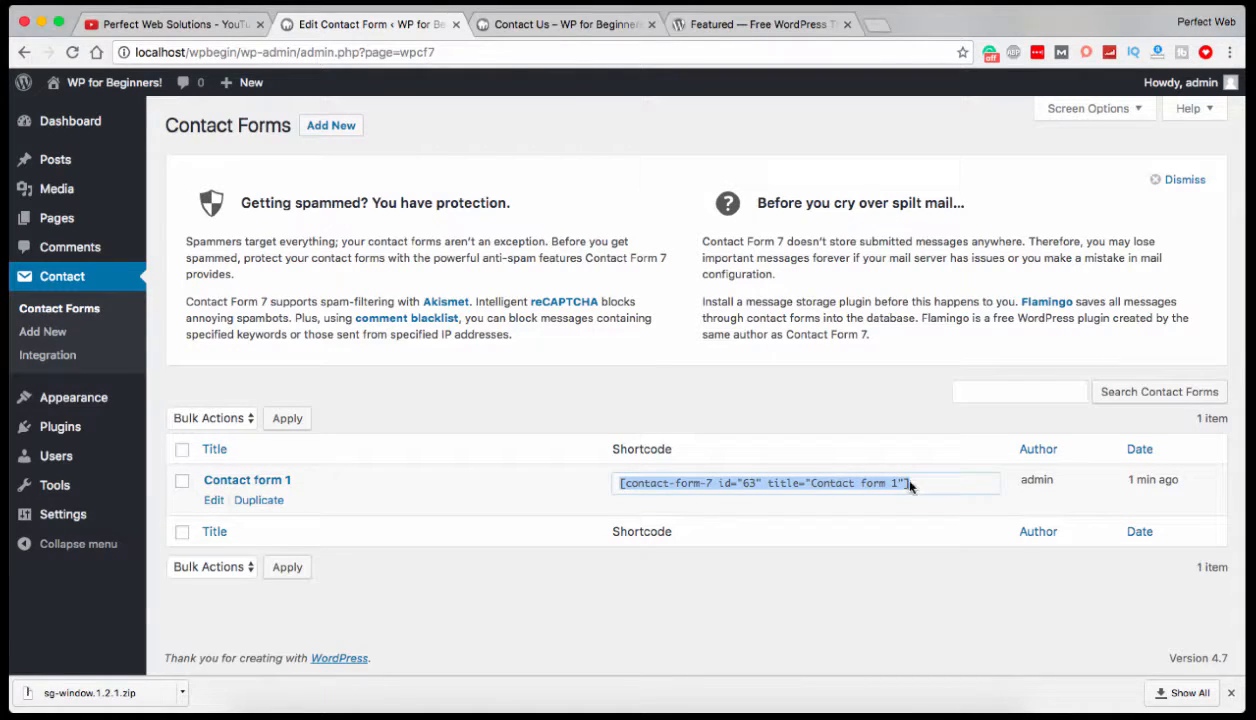
right_click(848, 490)
left_click(765, 518)
Open the Contact Us page for editing, paste the copied form shortcode into its content and update the page.
mouse_move(87, 218)
left_click(185, 222)
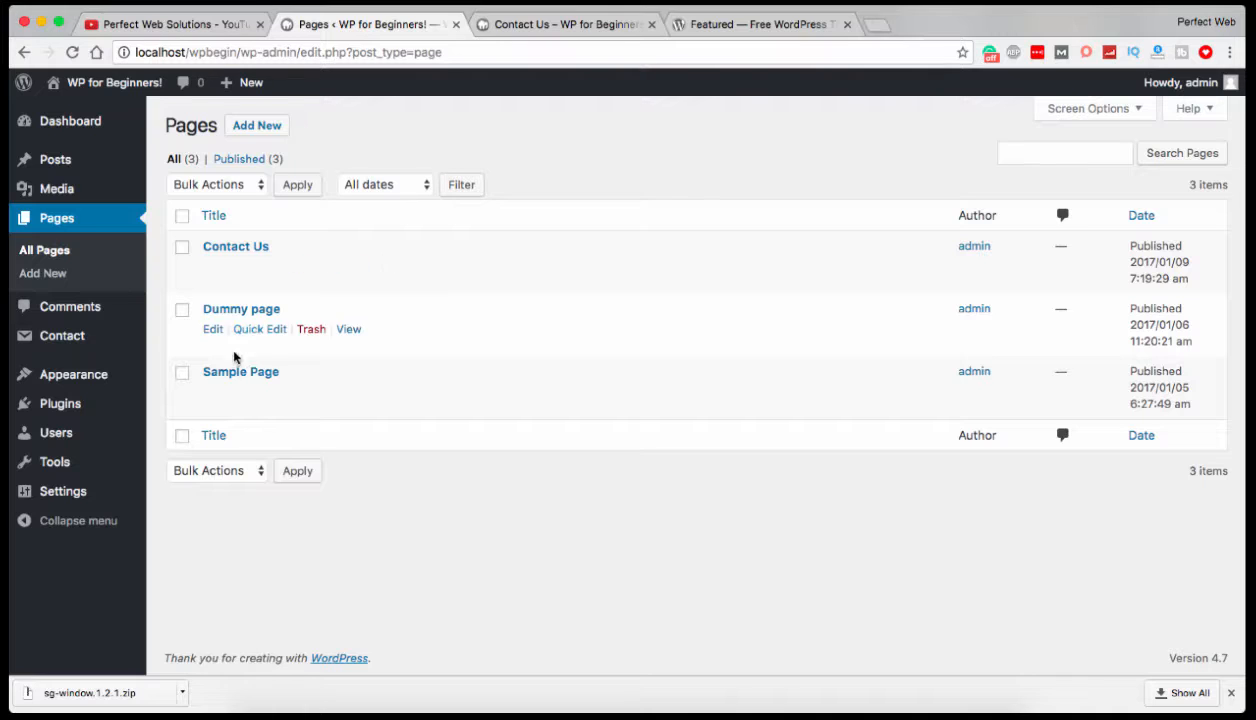
left_click(213, 270)
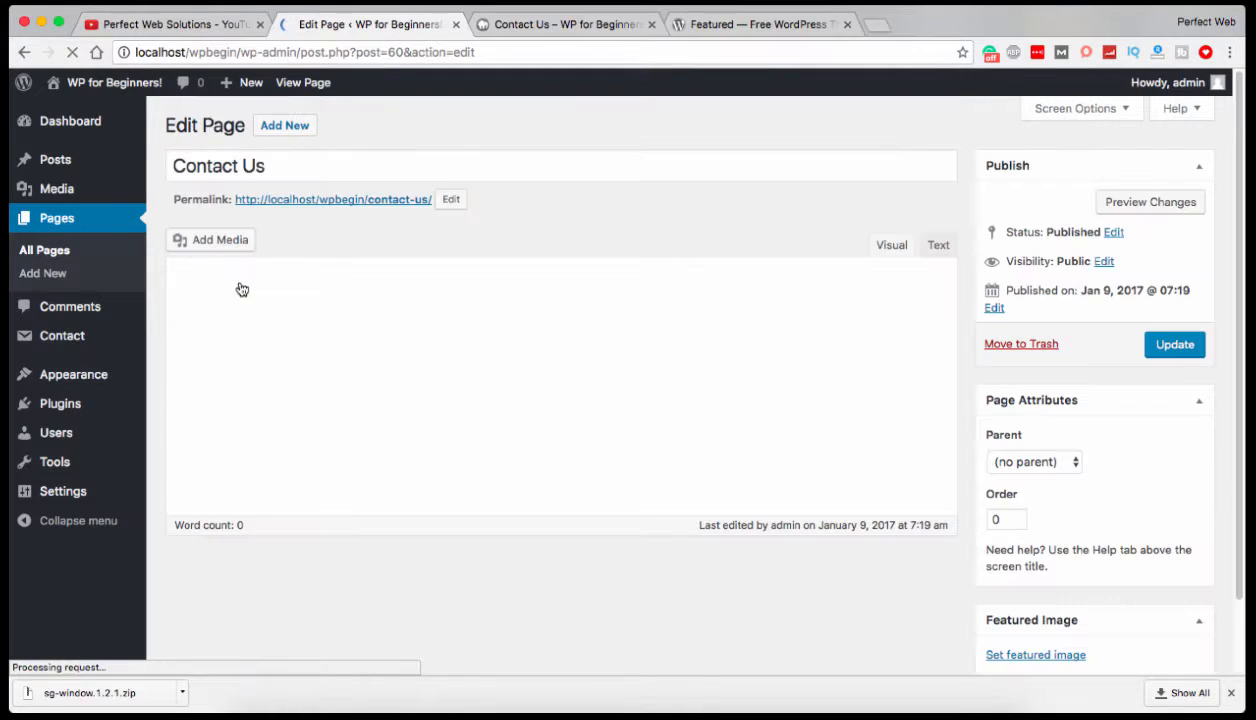
right_click(274, 352)
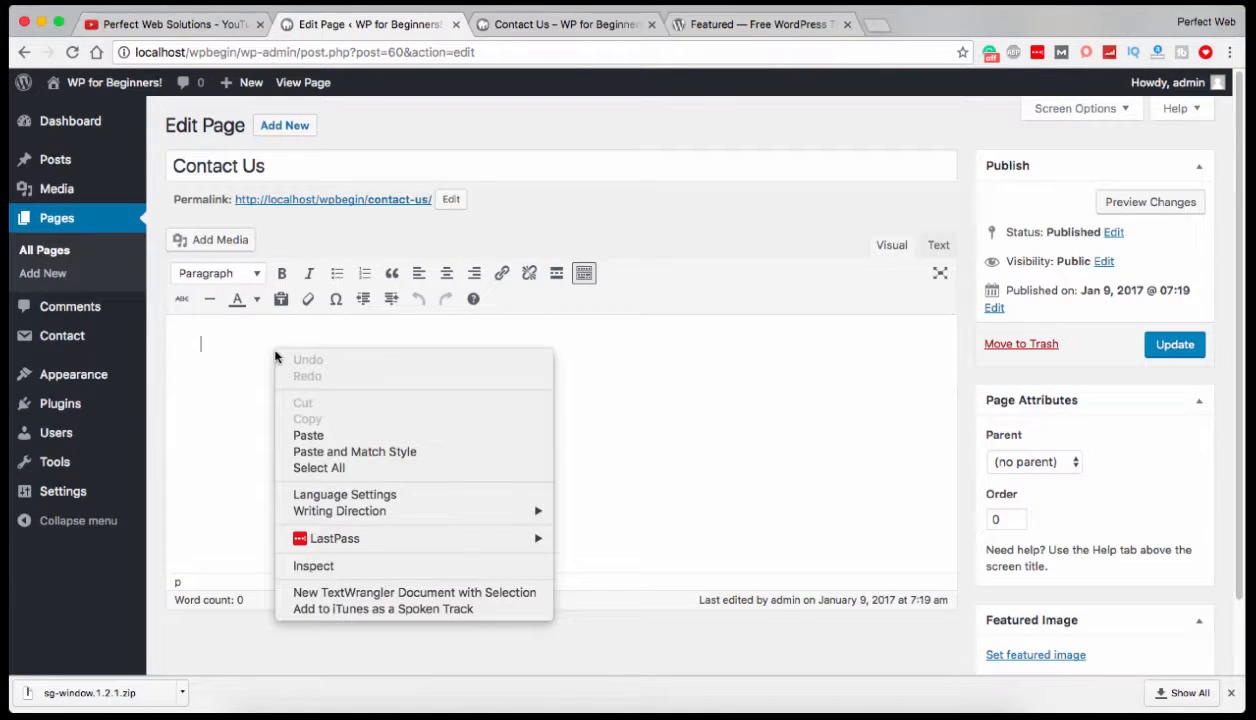
left_click(300, 432)
left_click(1174, 344)
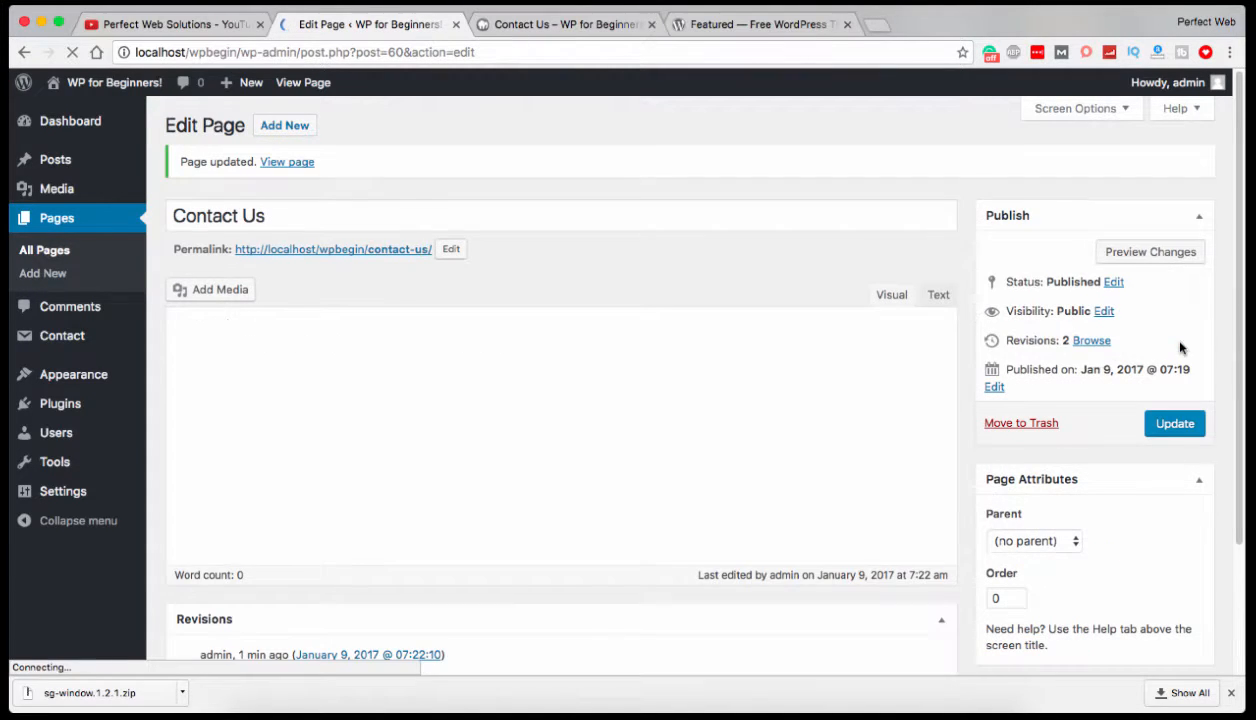
Reload the Contact Us page on the site and examine the form's name, email, subject and message fields and its Send button.
left_click(541, 22)
left_click(74, 52)
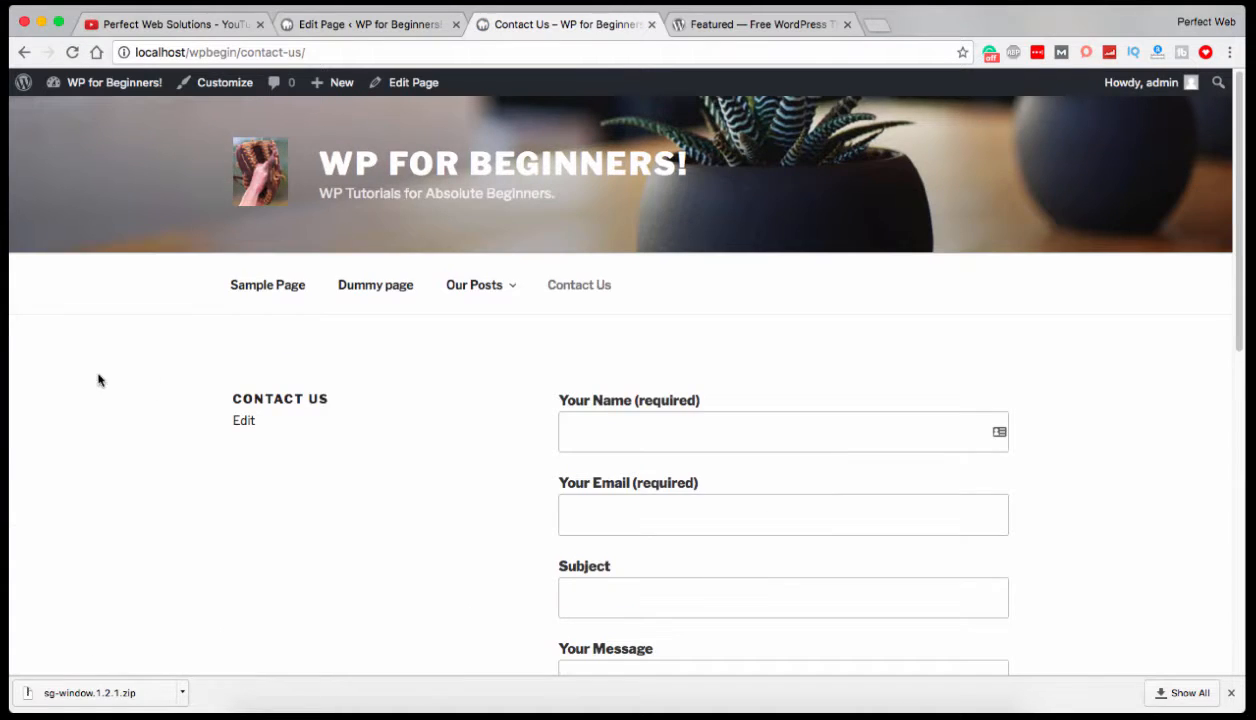
scroll(395, 403, "down", 5)
scroll(398, 395, "up", 5)
left_click(806, 436)
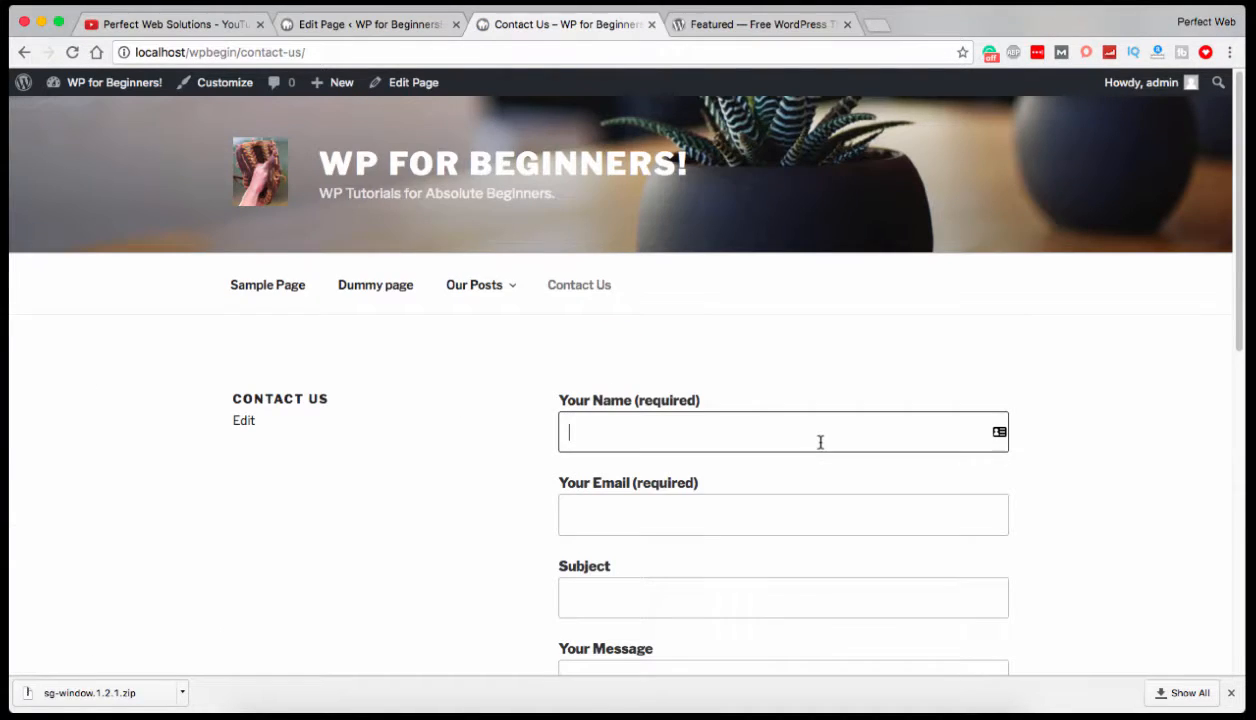
scroll(806, 436, "down", 2)
left_click(684, 398)
scroll(687, 398, "down", 3)
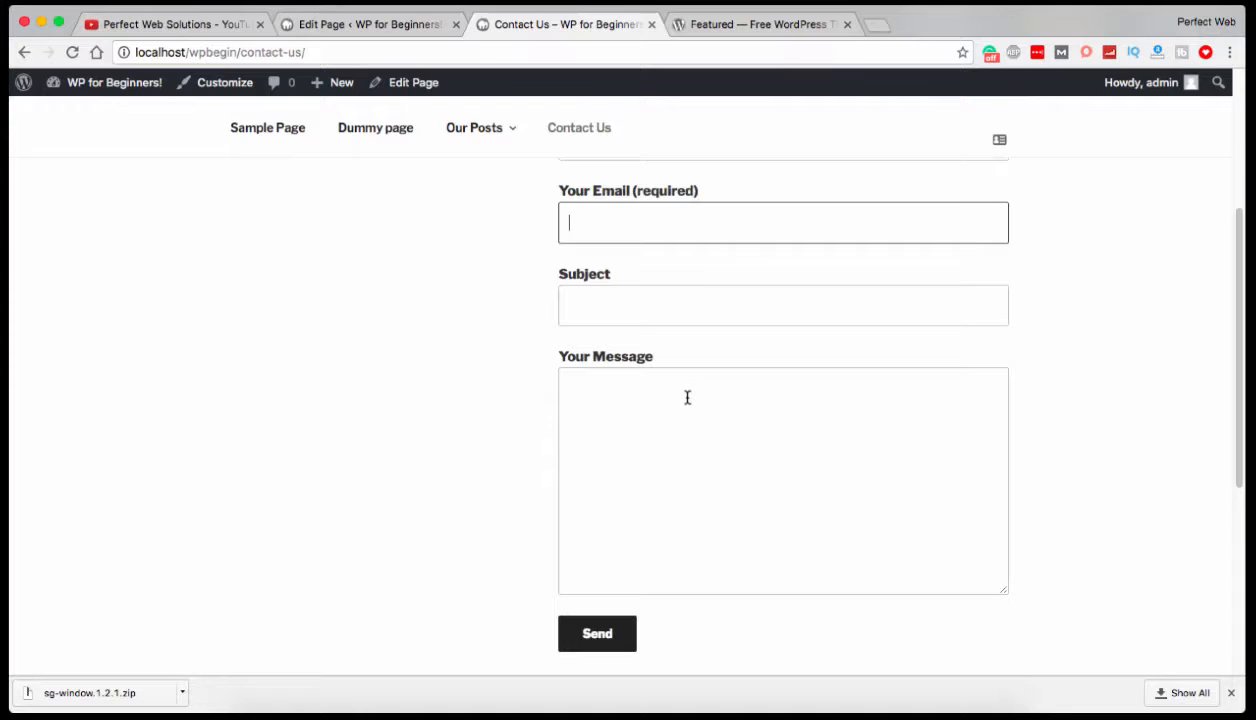
left_click(594, 319)
scroll(594, 317, "up", 1)
left_click(603, 203)
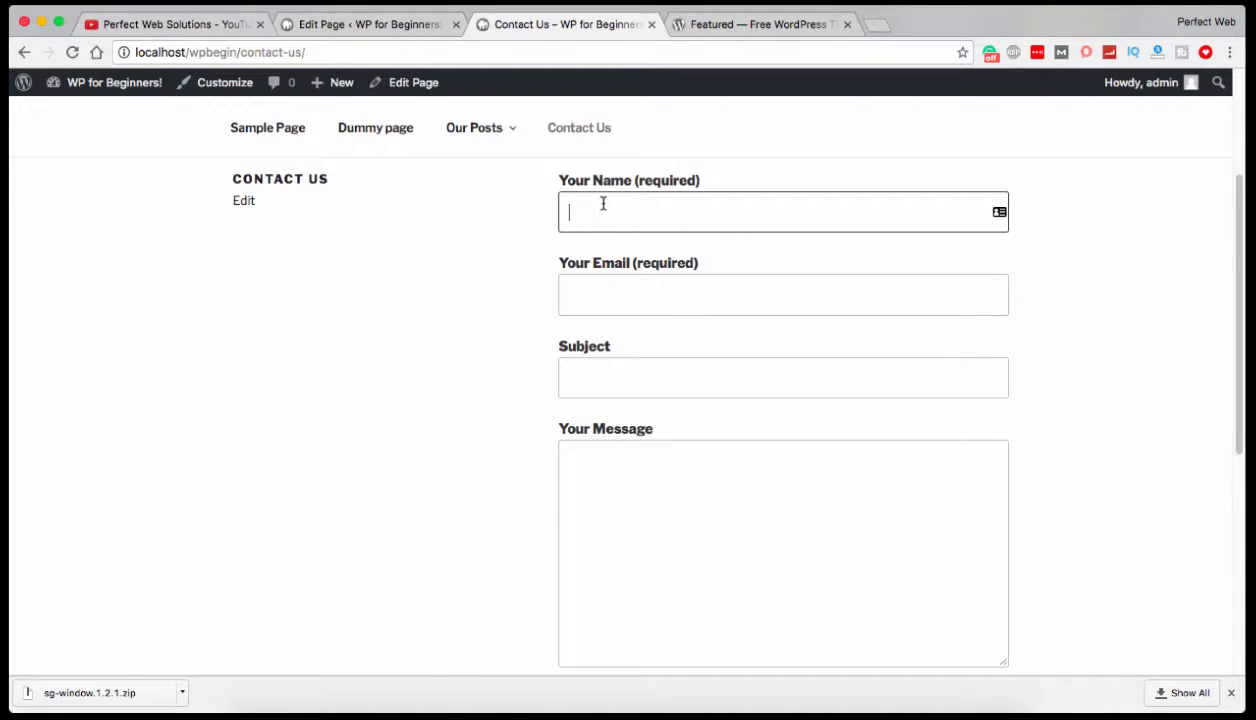
left_click(580, 304)
left_click(584, 374)
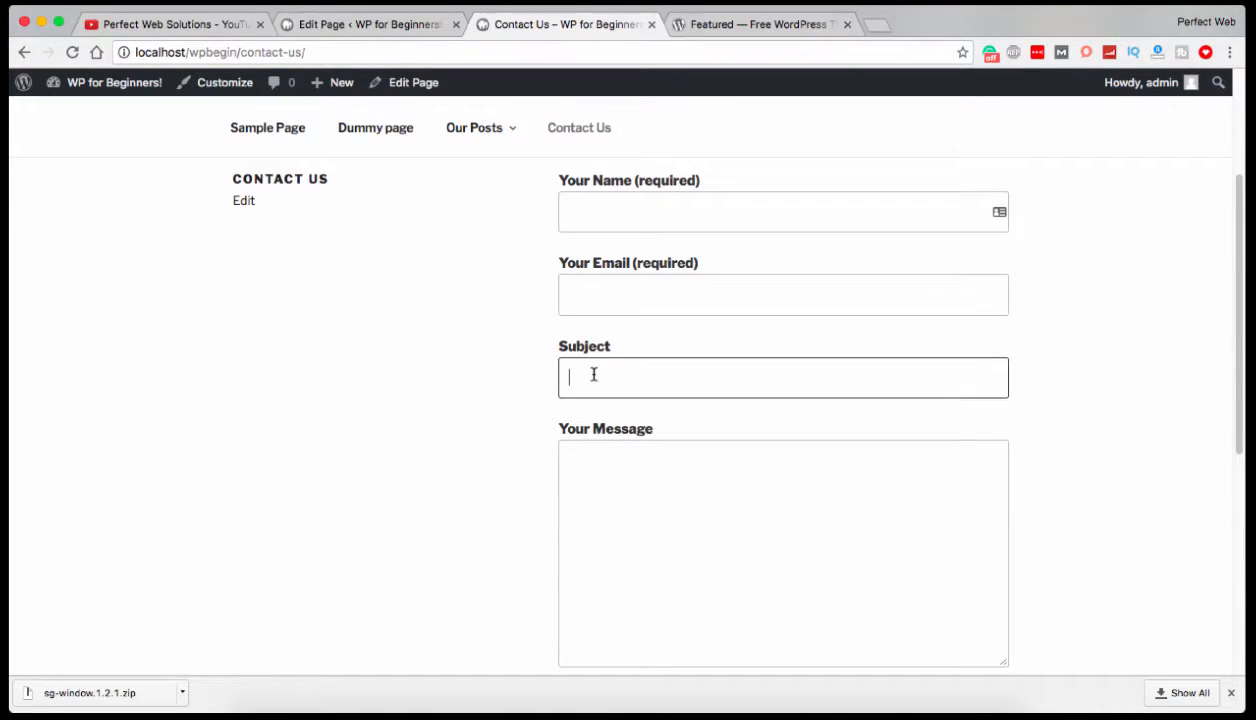
left_click(648, 521)
scroll(673, 510, "down", 4)
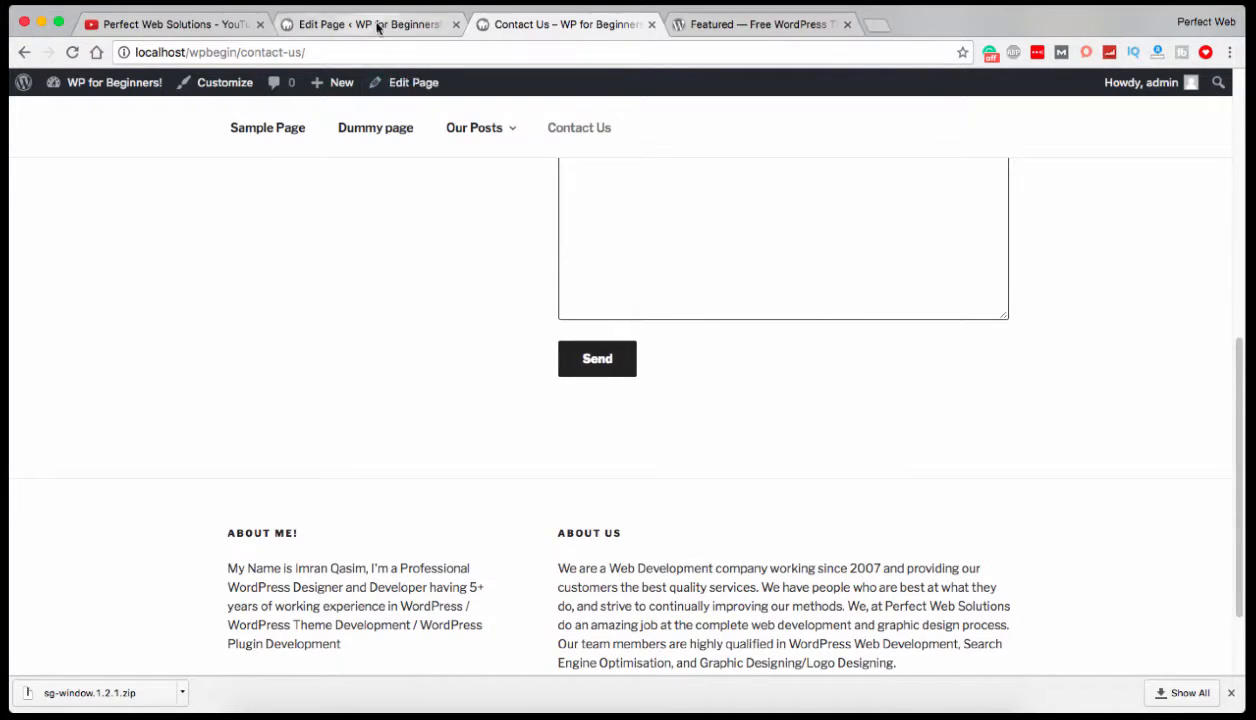
Return to the admin and open the mail settings of Contact form 1.
left_click(376, 25)
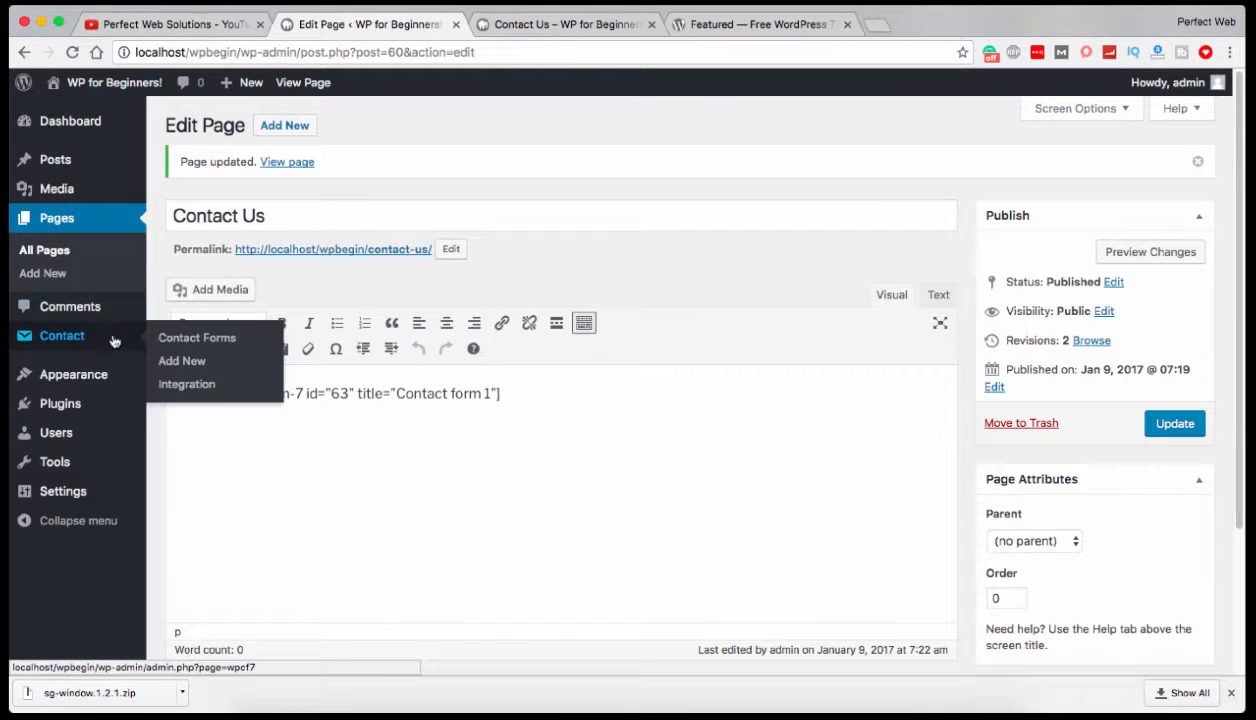
left_click(165, 334)
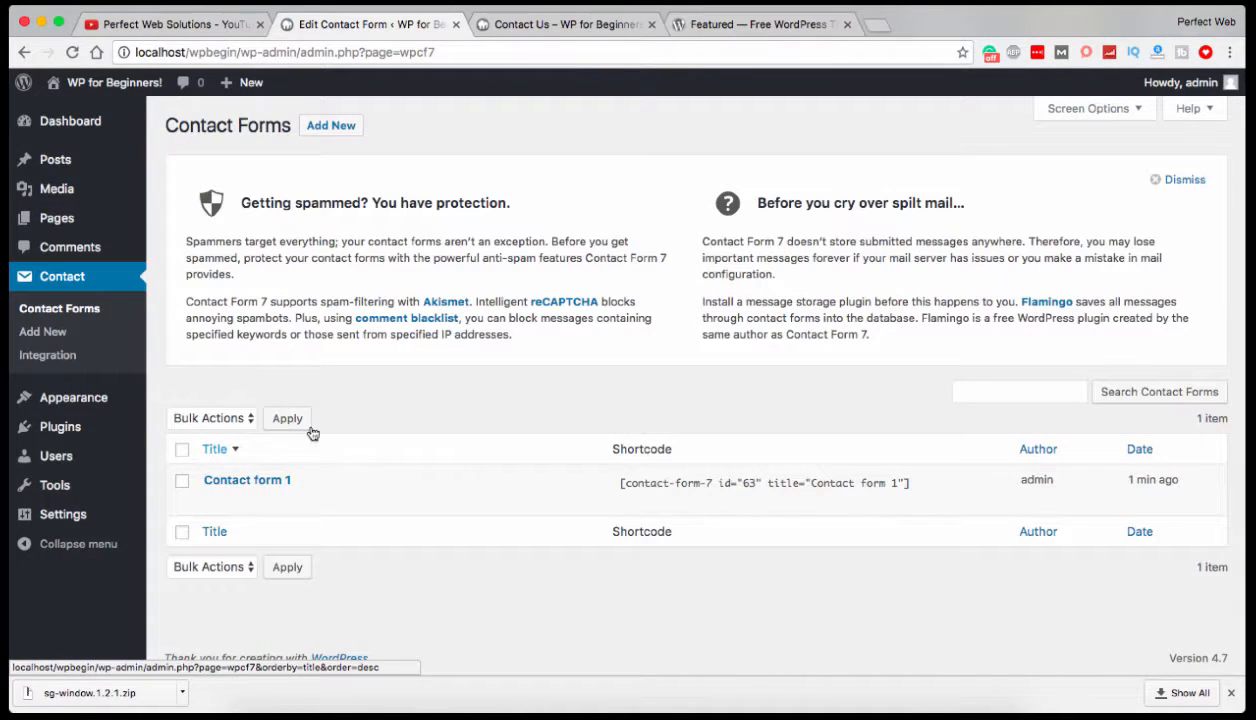
left_click(214, 500)
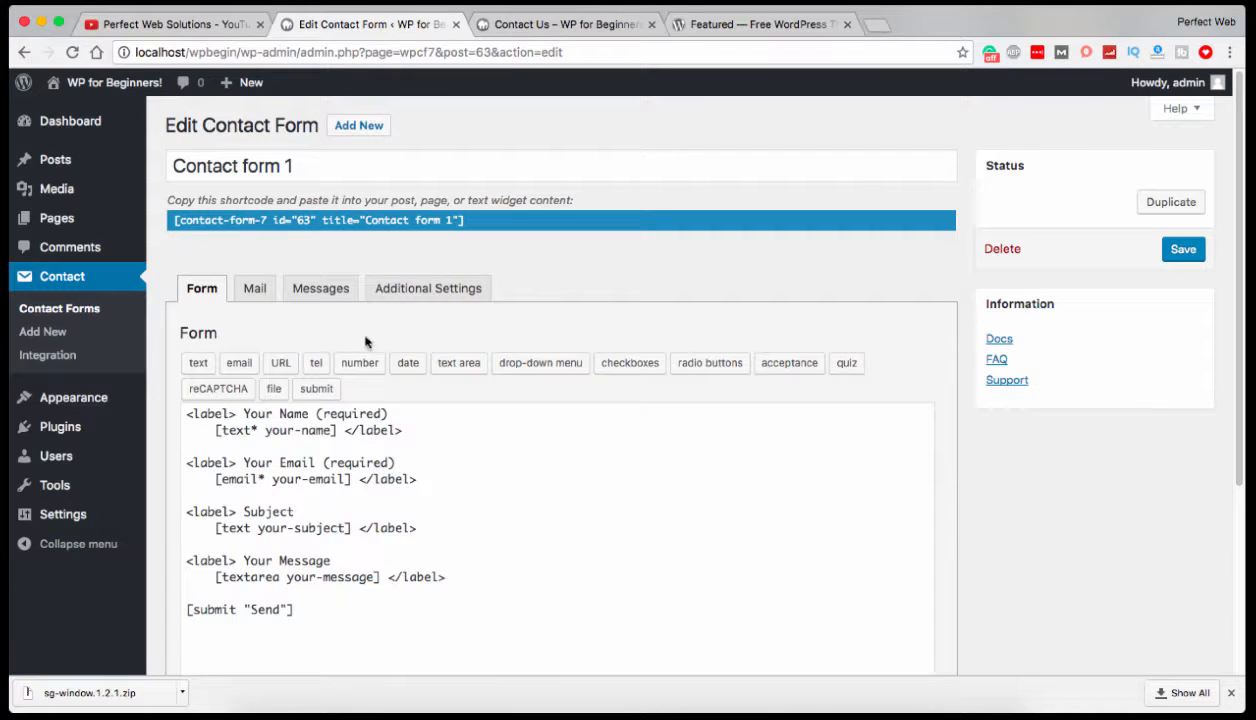
left_click(254, 289)
Examine the recipient, the subject, and the mail-tags and footer text of the message body in the form's mail template.
left_click_drag(428, 424, 278, 412)
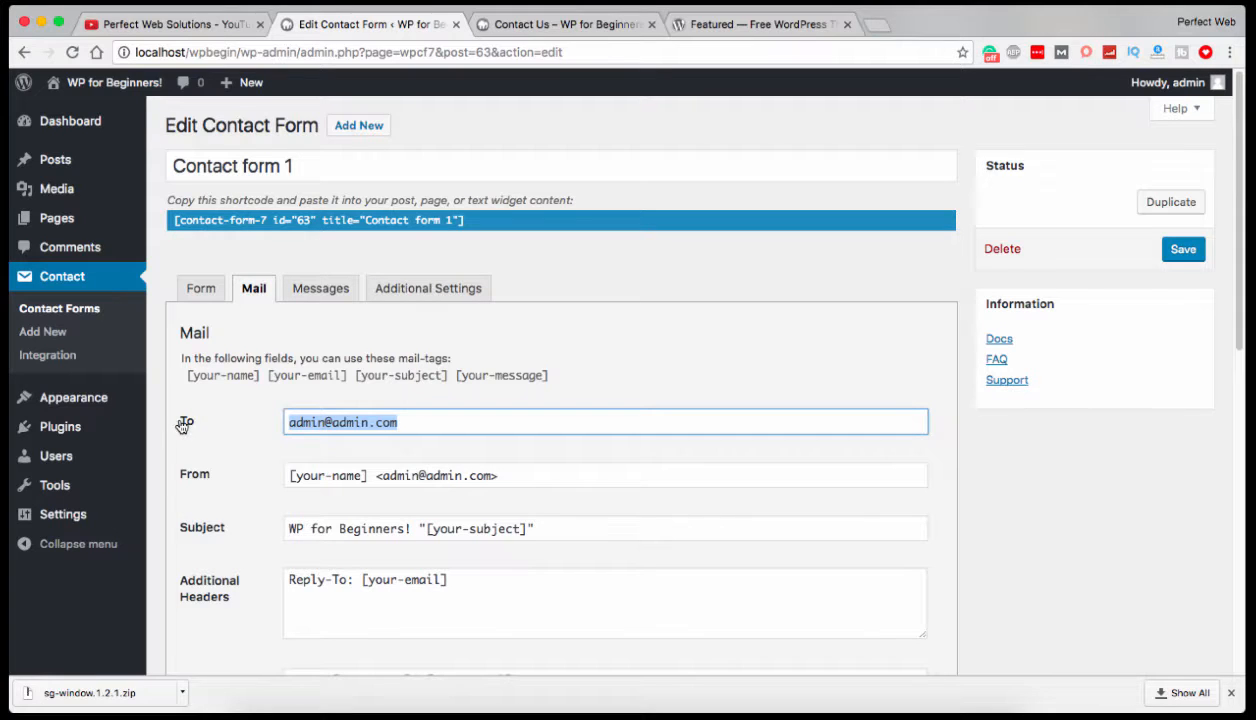
left_click(403, 422)
left_click_drag(409, 528, 281, 527)
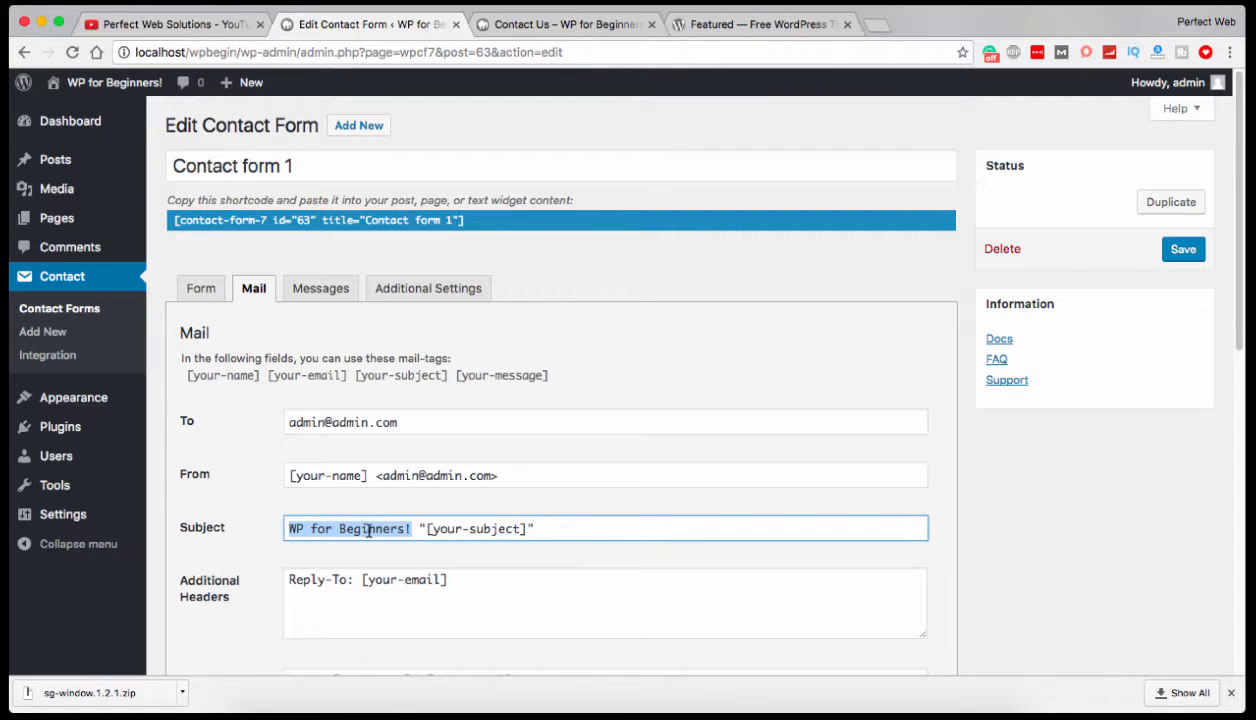
scroll(375, 528, "down", 5)
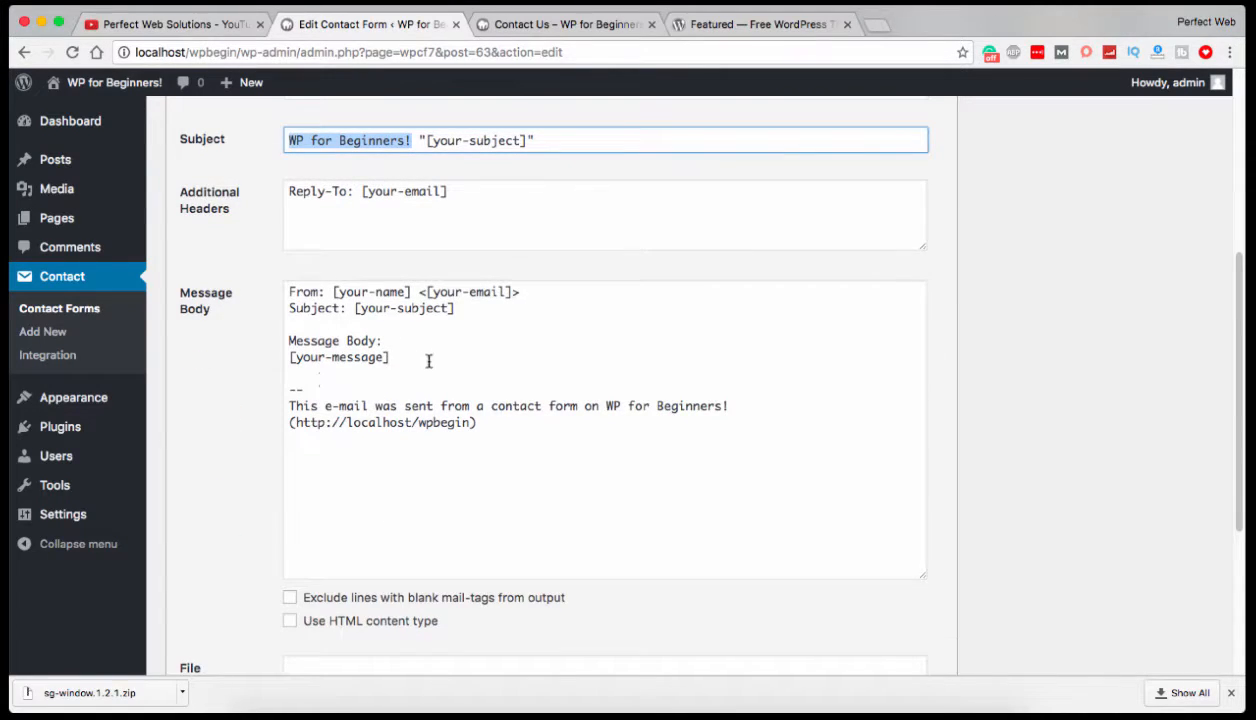
left_click_drag(390, 357, 279, 355)
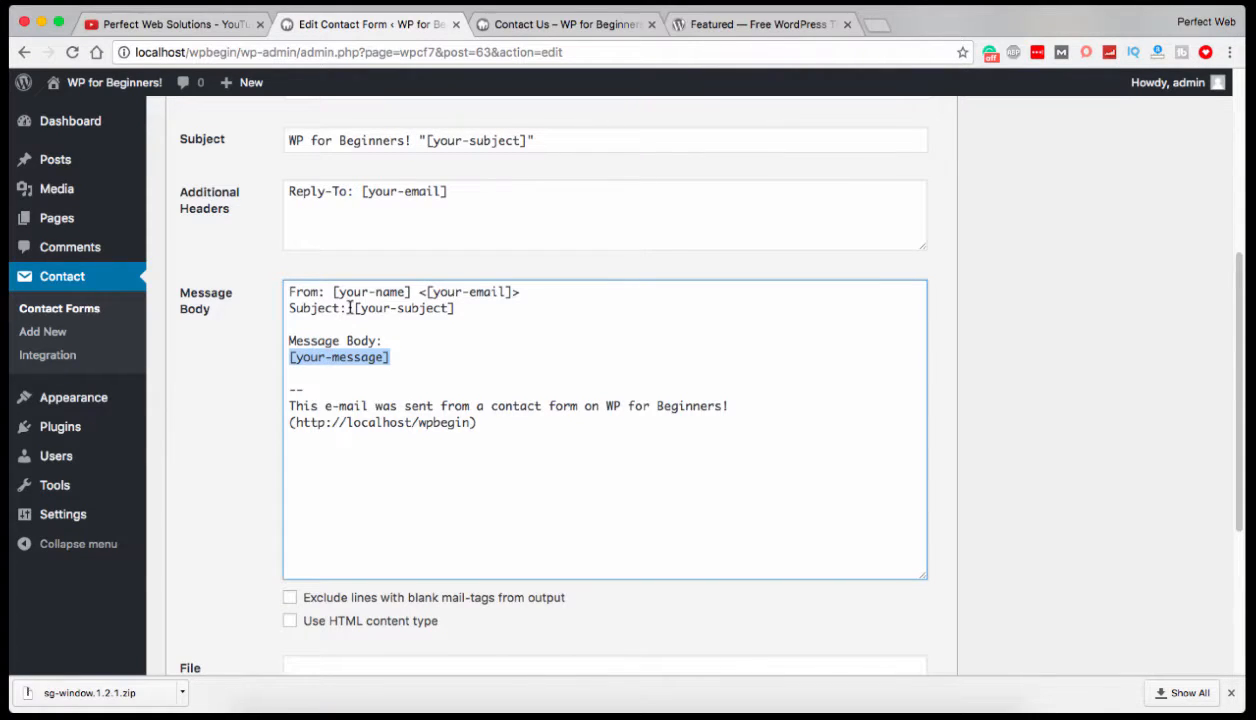
left_click_drag(354, 308, 461, 310)
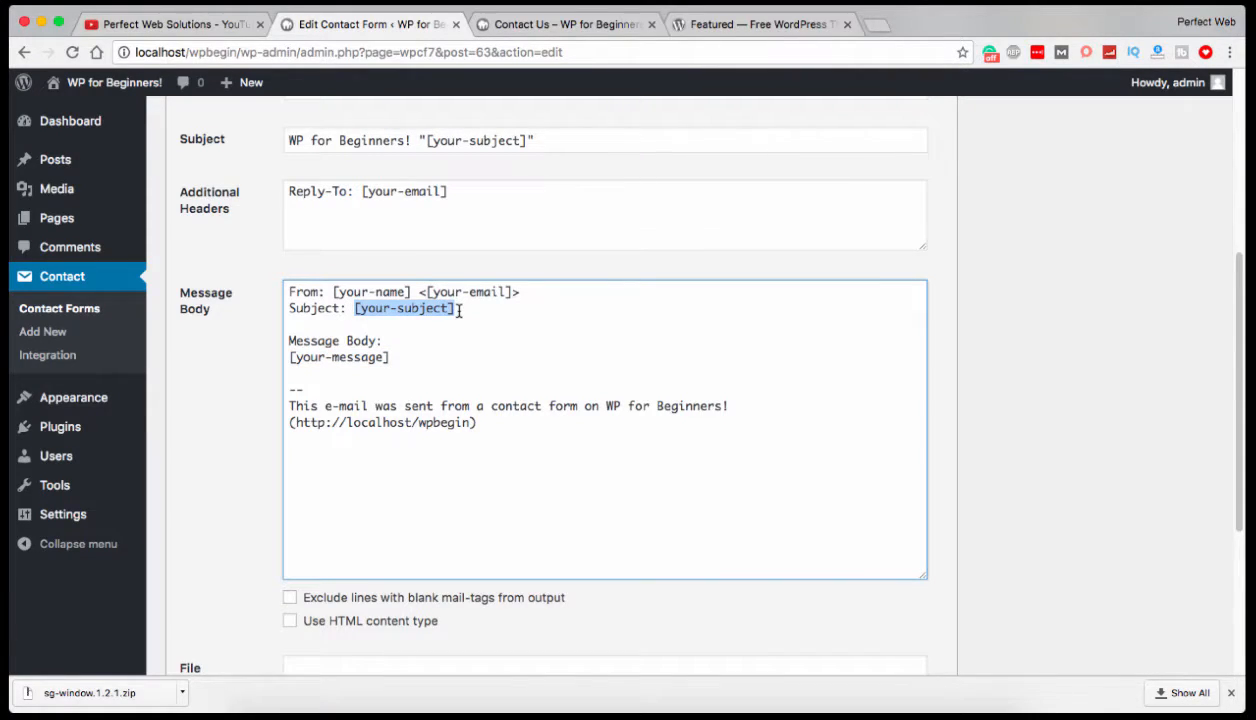
left_click_drag(323, 291, 510, 290)
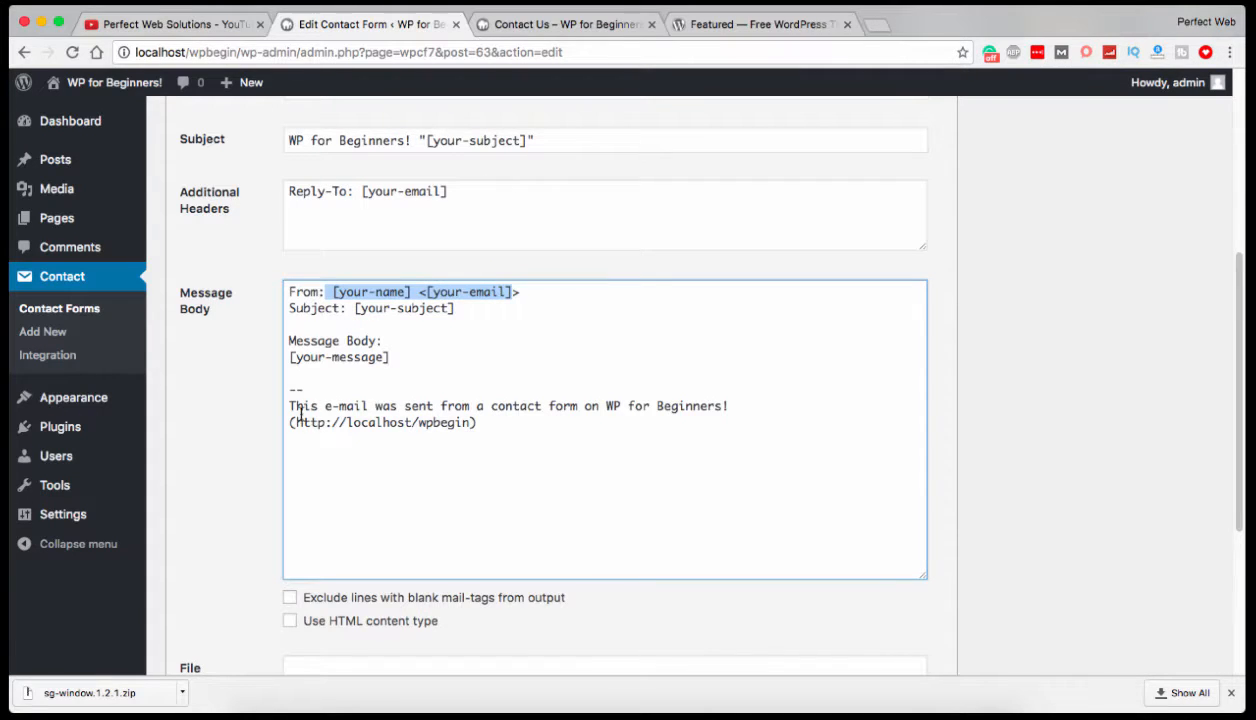
left_click_drag(290, 406, 745, 427)
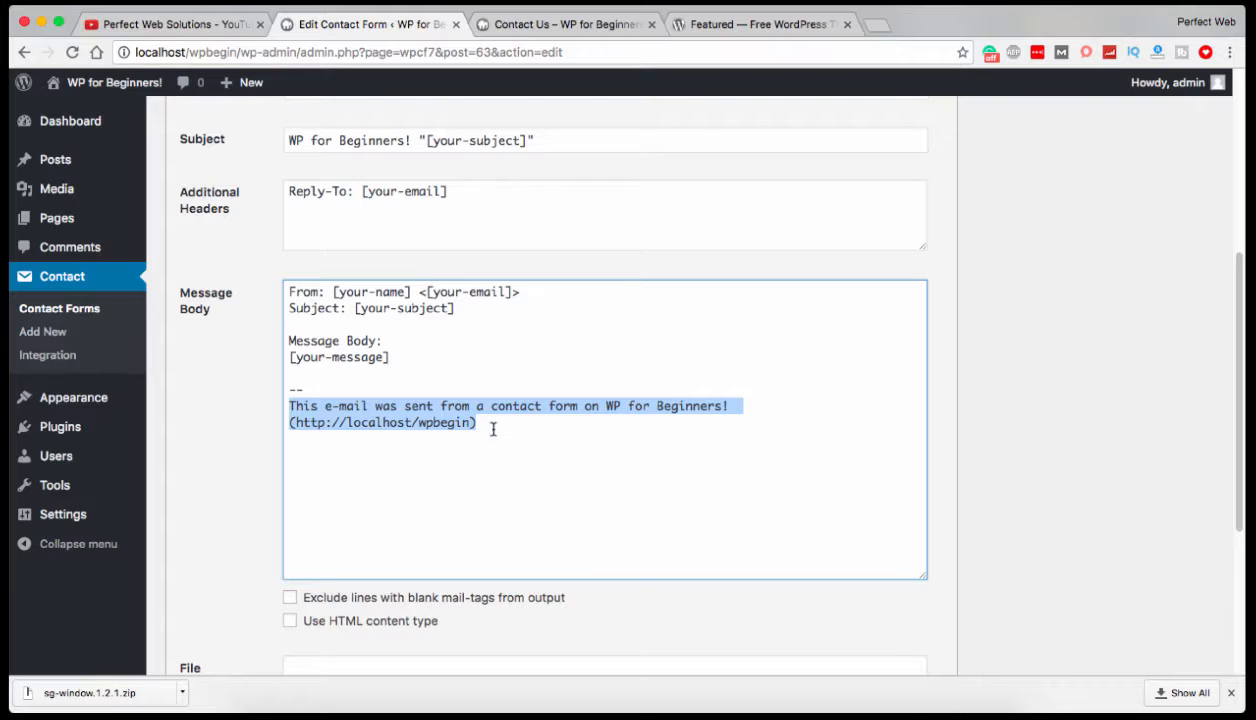
left_click(346, 422)
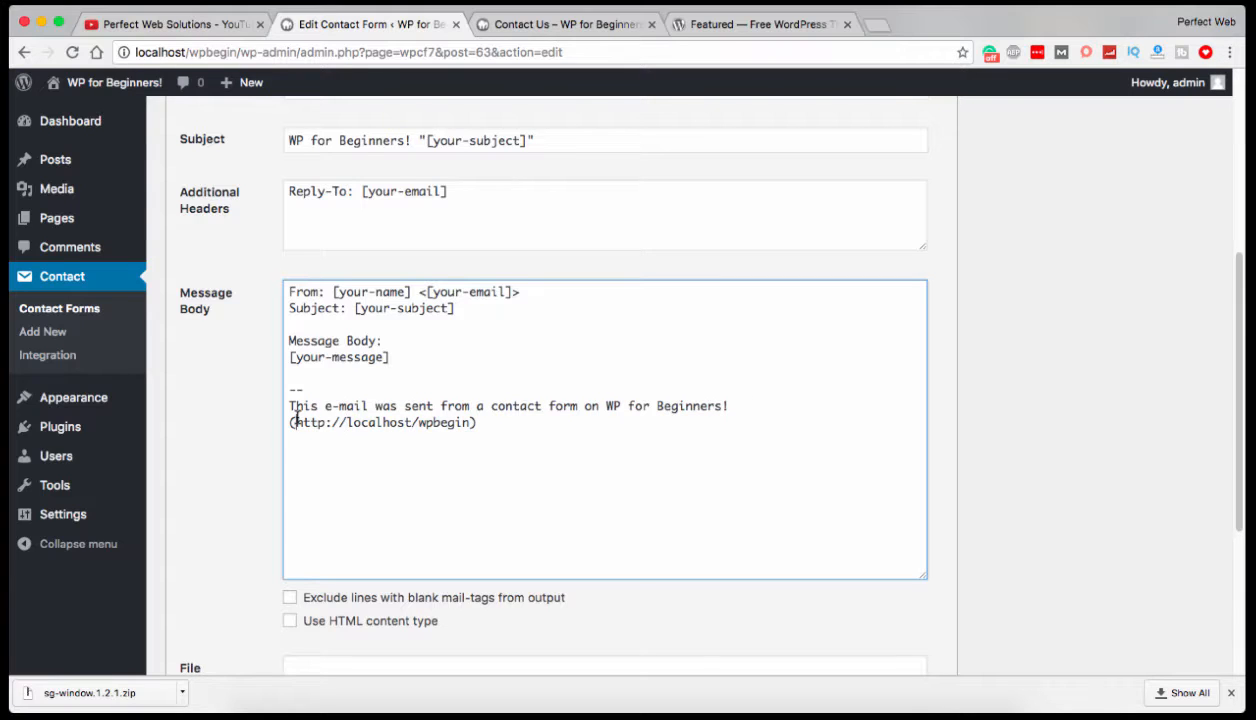
left_click_drag(295, 422, 474, 422)
Enable the HTML content type for the form's mail and save the contact form.
scroll(474, 422, "down", 5)
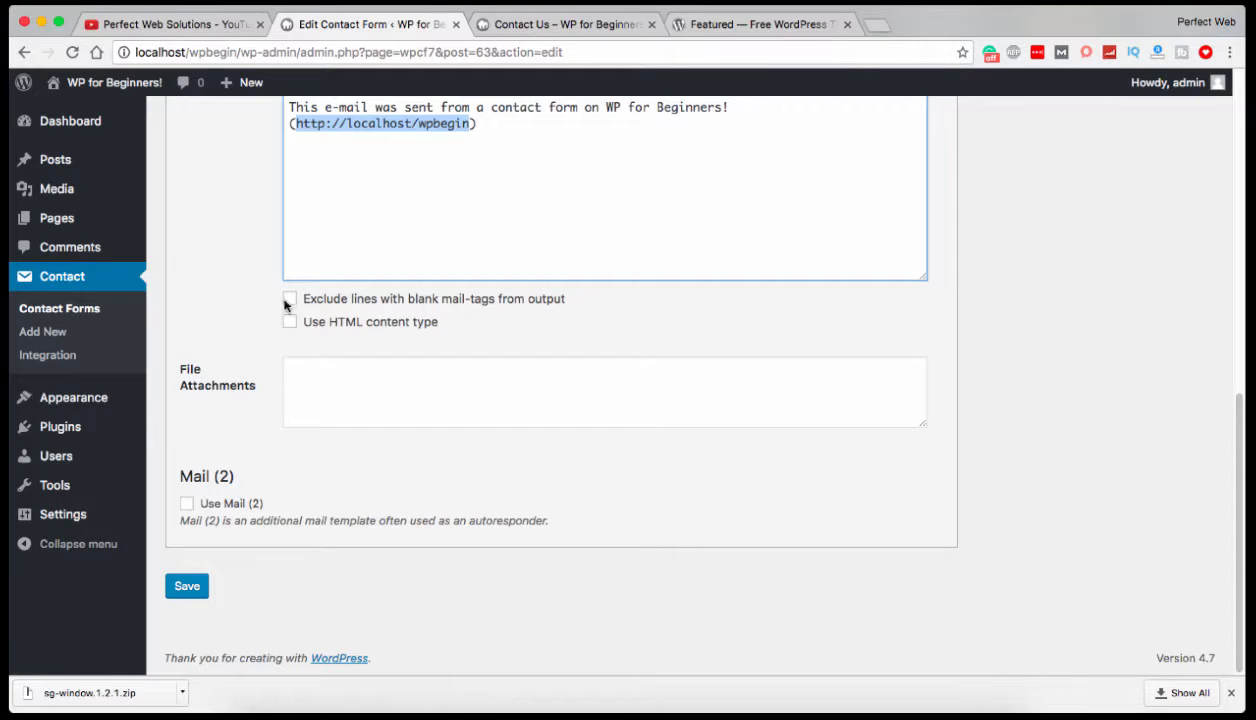
scroll(283, 330, "up", 1)
left_click(290, 341)
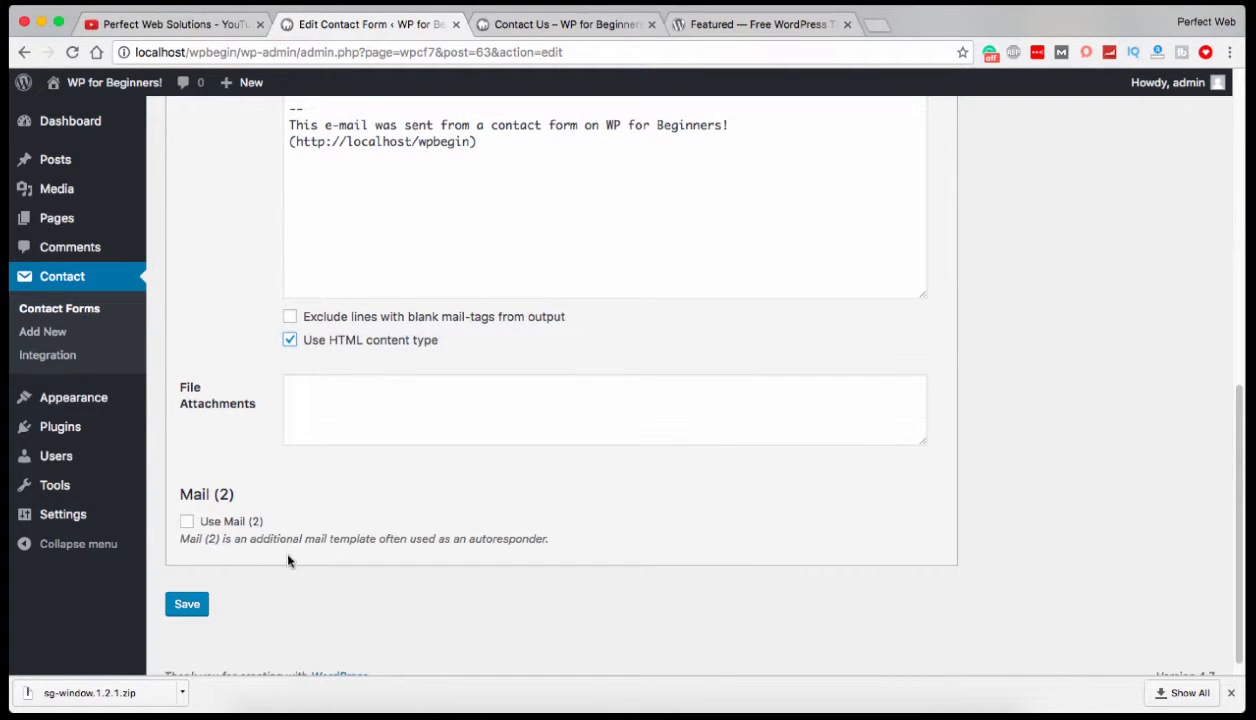
left_click(190, 605)
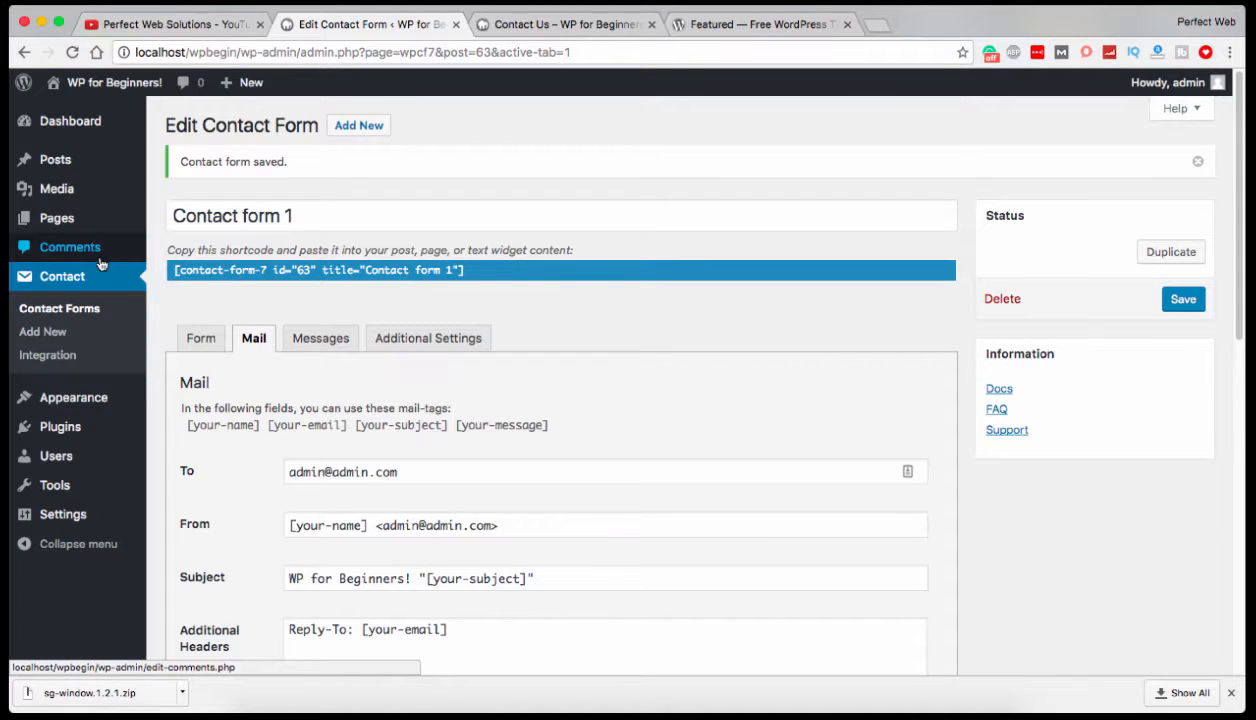
left_click(1186, 304)
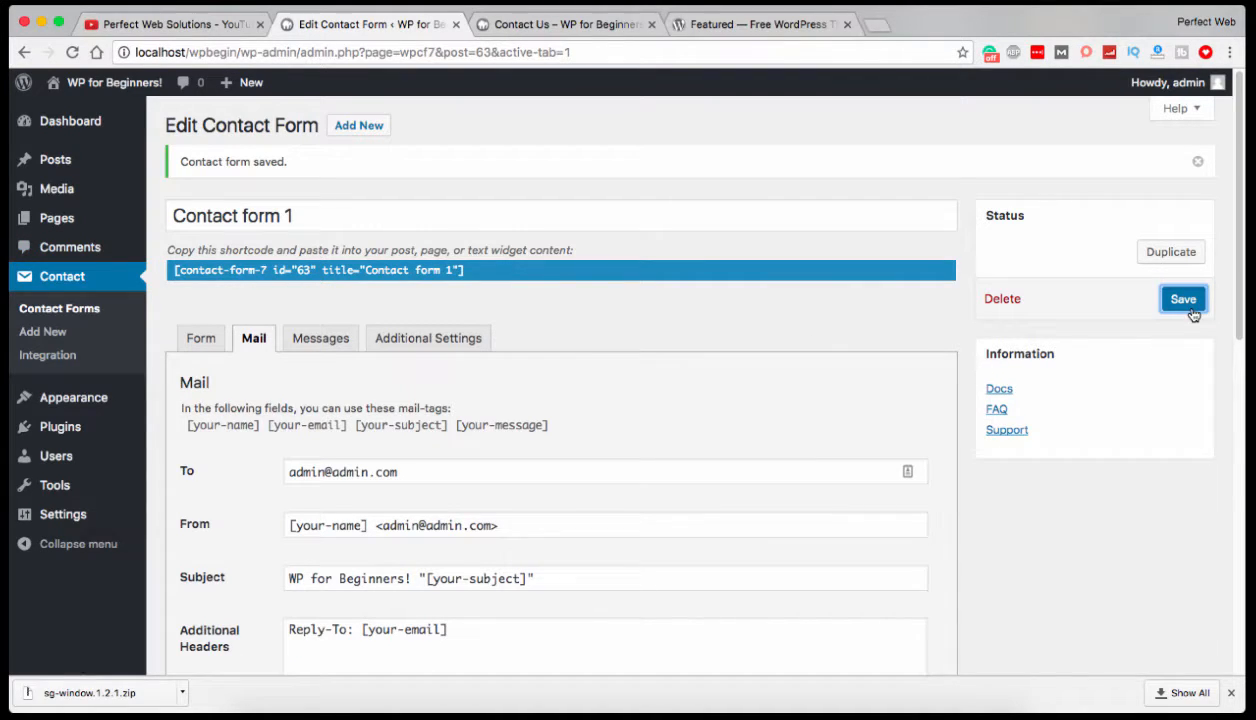